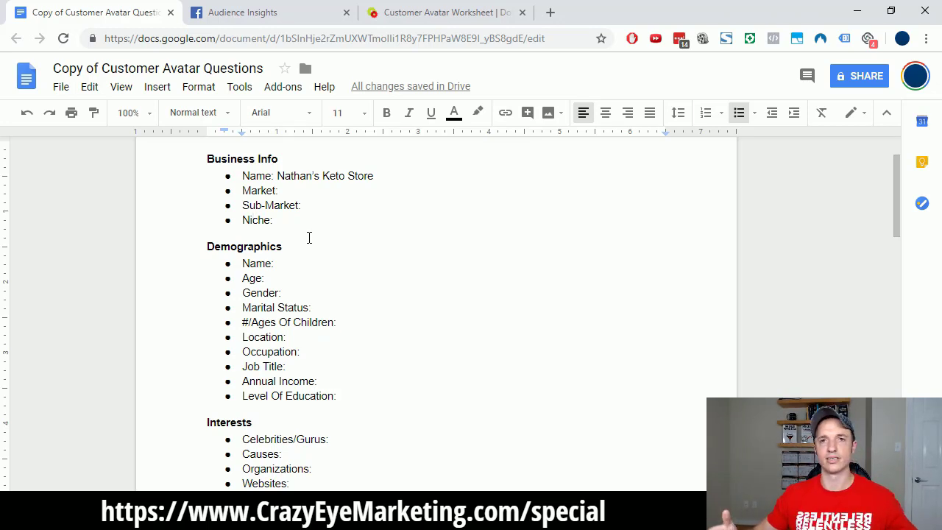
Fill in the Business Info section with market Health, sub-market Nutrition and niche Ketogenic Diets.
click(326, 184)
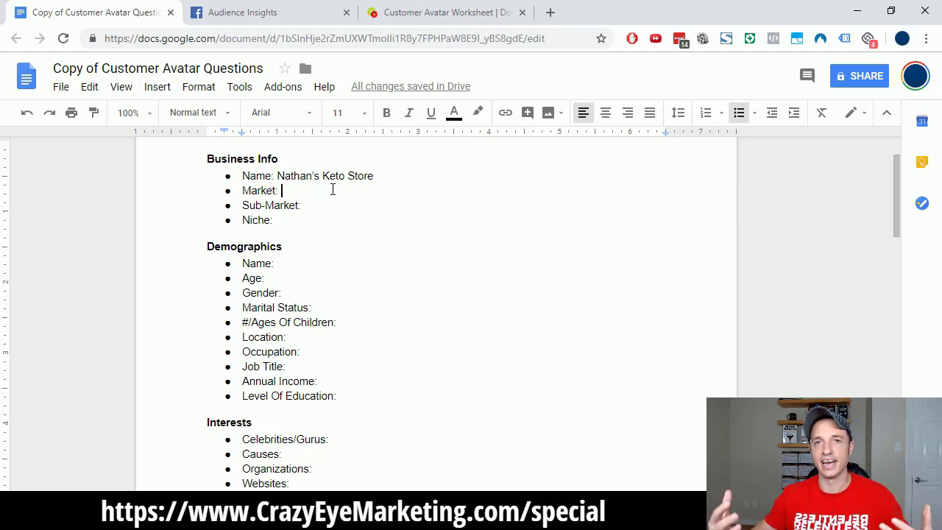
text(Health)
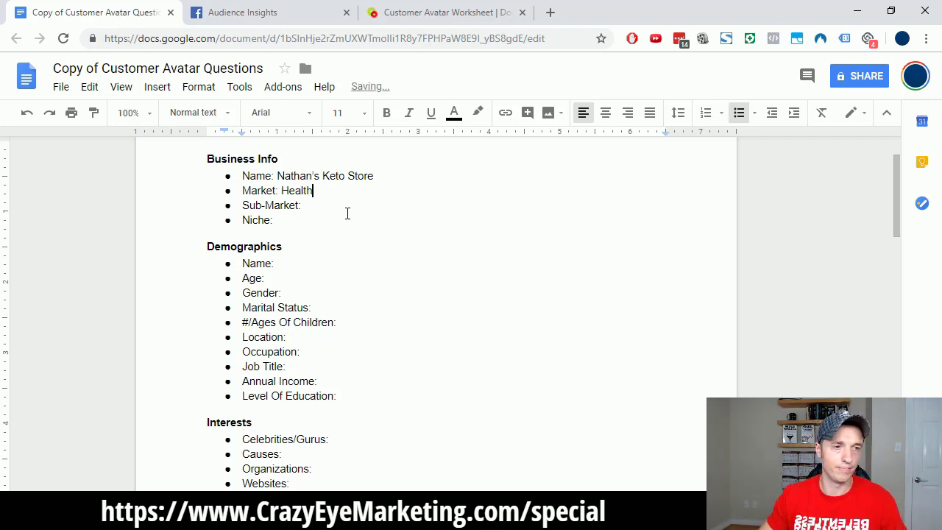
click(353, 201)
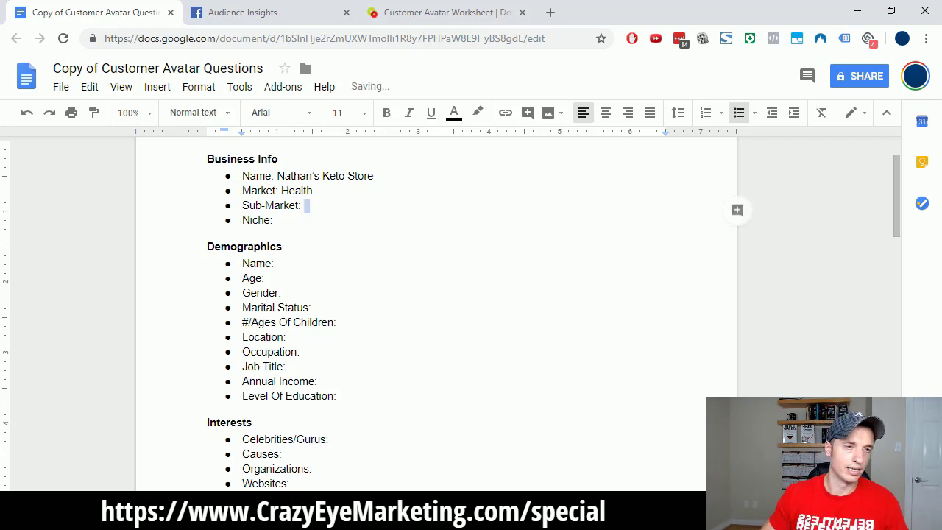
text(Nutrition)
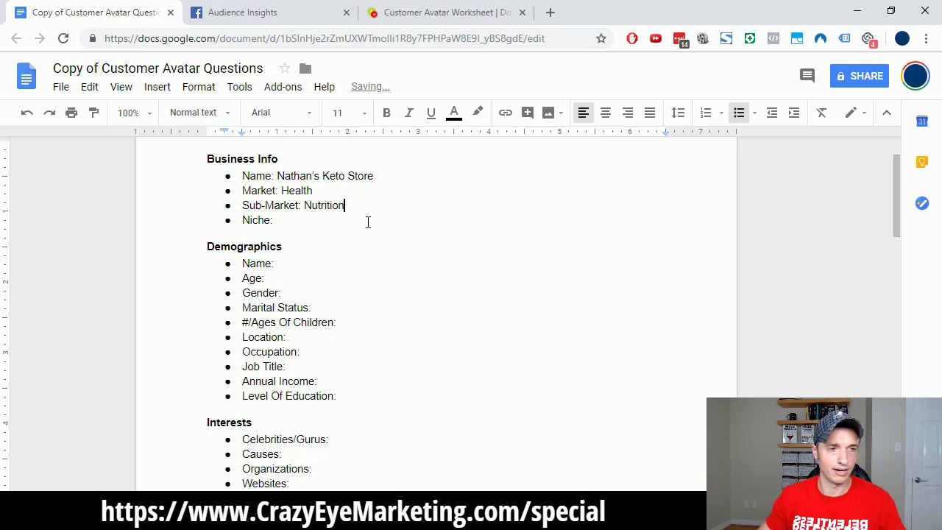
click(368, 222)
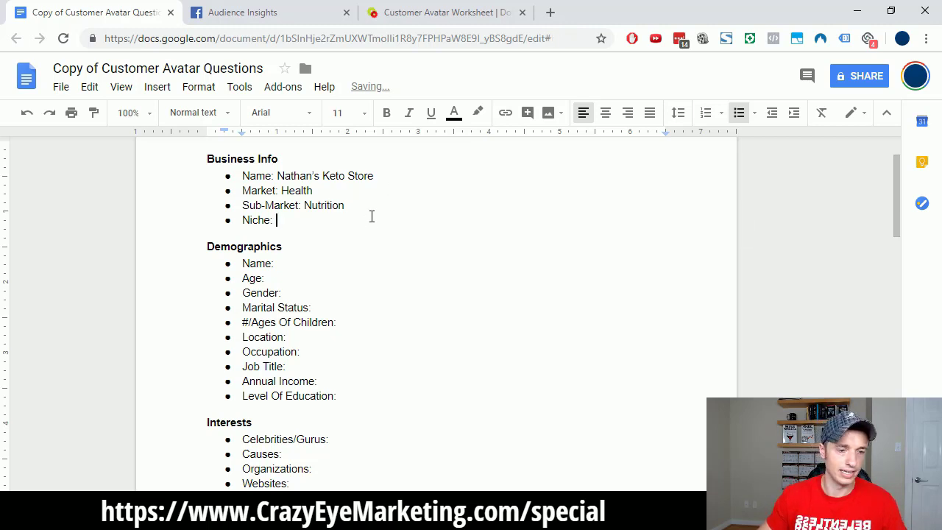
text(Ketogenic Diets)
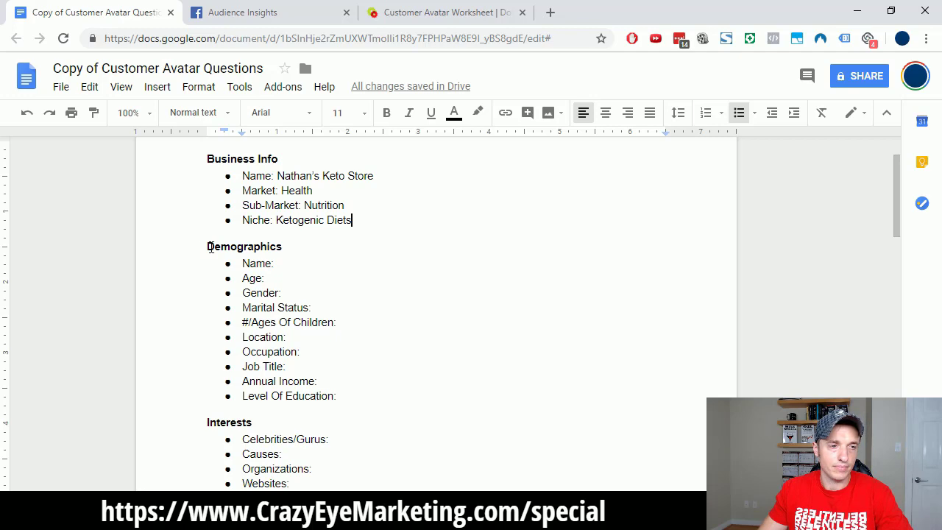
Review the questions in the Demographics, Interests and The 3 Whys sections of the document.
drag(207, 247, 312, 248)
scroll(302, 257, down, 1)
scroll(269, 276, down, 1)
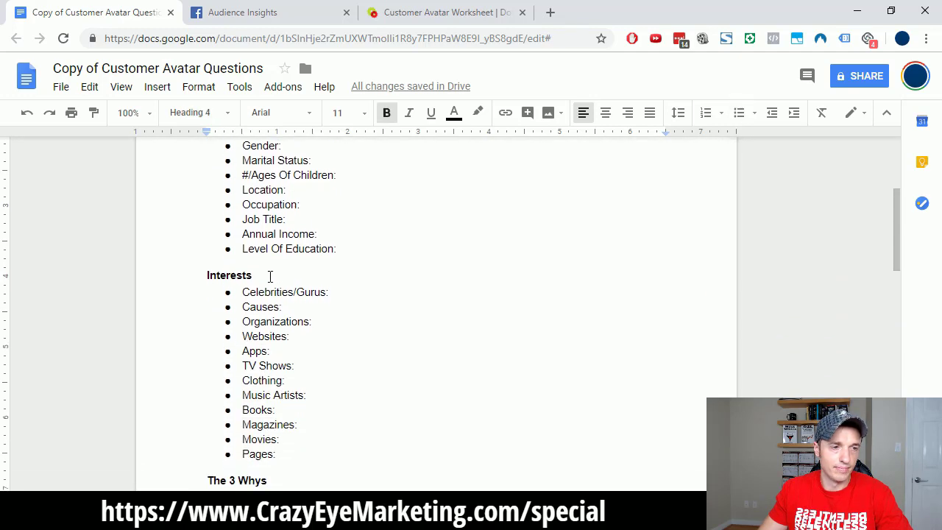
drag(269, 275, 197, 276)
scroll(196, 276, down, 3)
scroll(220, 295, down, 1)
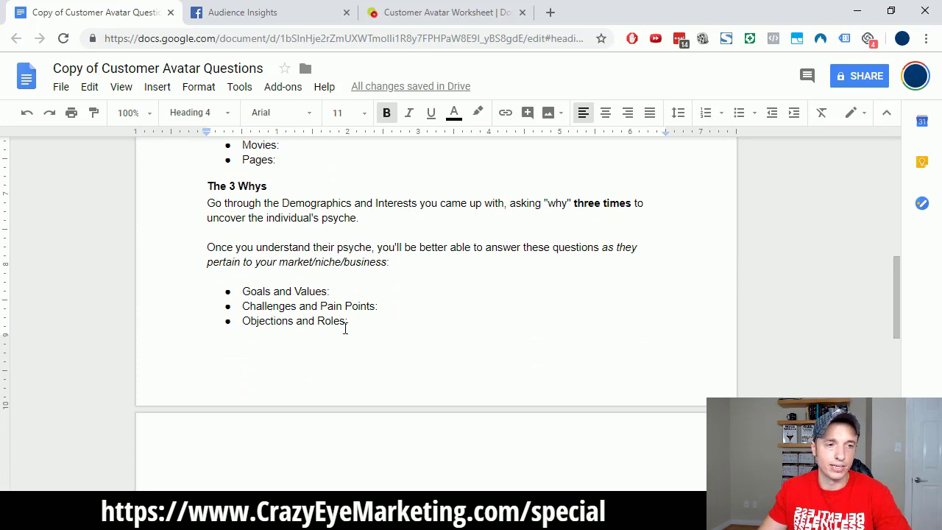
scroll(368, 328, up, 4)
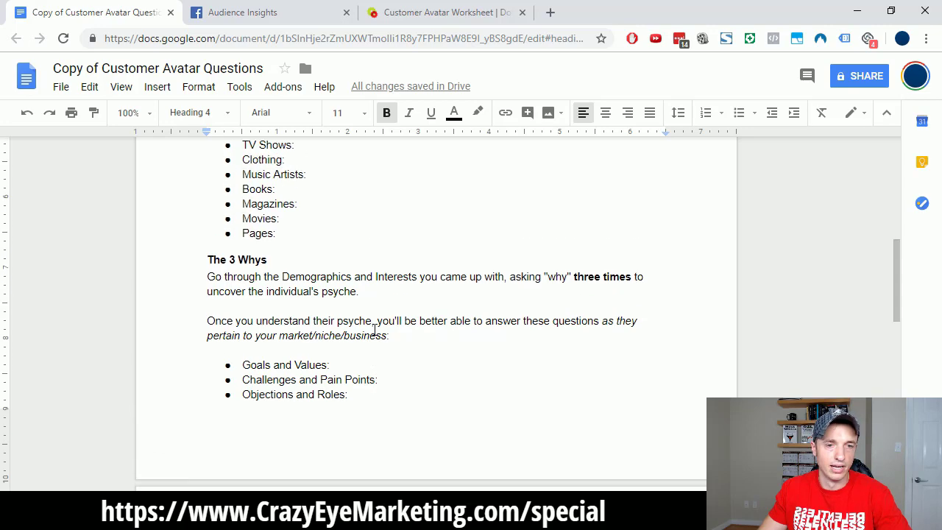
click(307, 324)
scroll(308, 326, up, 1)
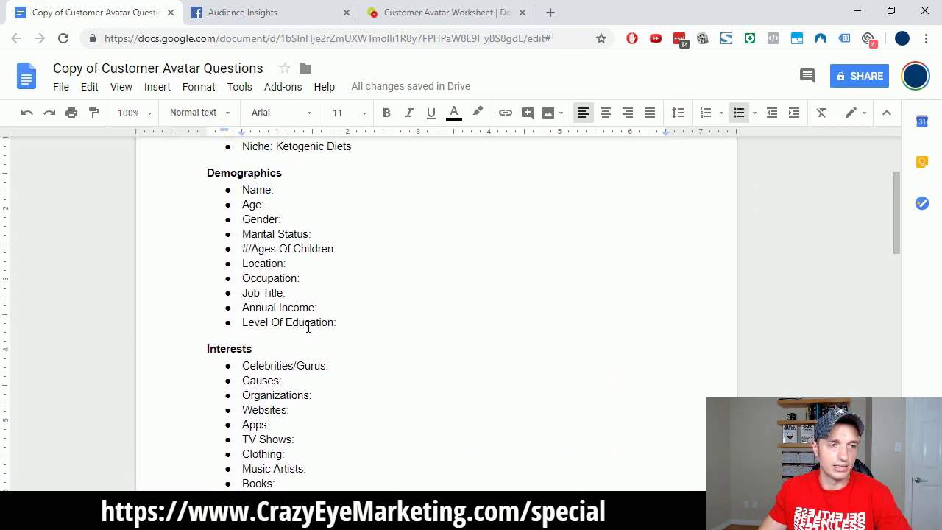
Examine the sample avatar worksheet in the DigitalMarketer article, and return to the Demographics section of the questions document.
click(442, 11)
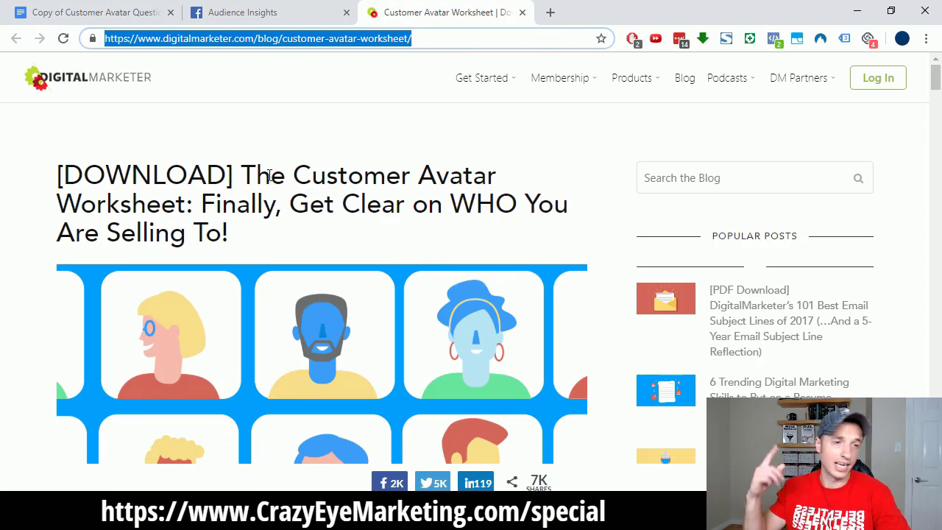
scroll(336, 206, down, 10)
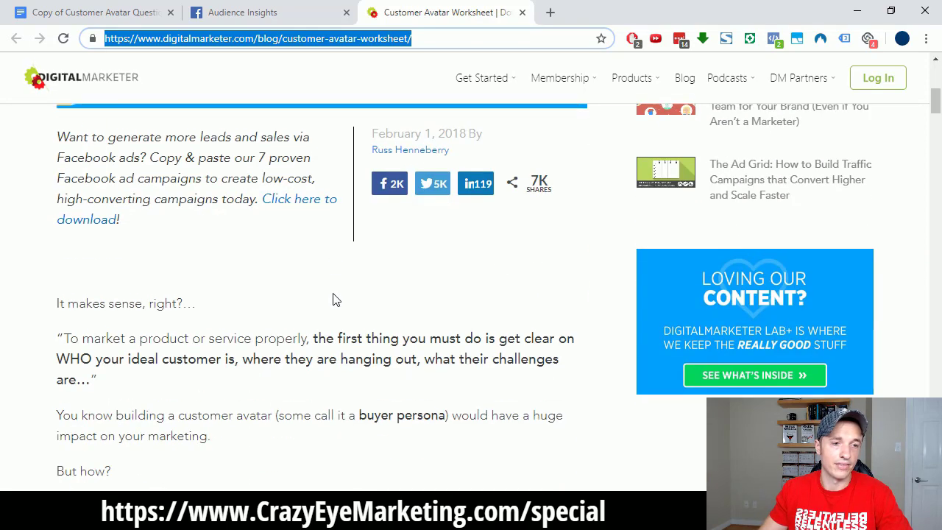
scroll(318, 303, down, 15)
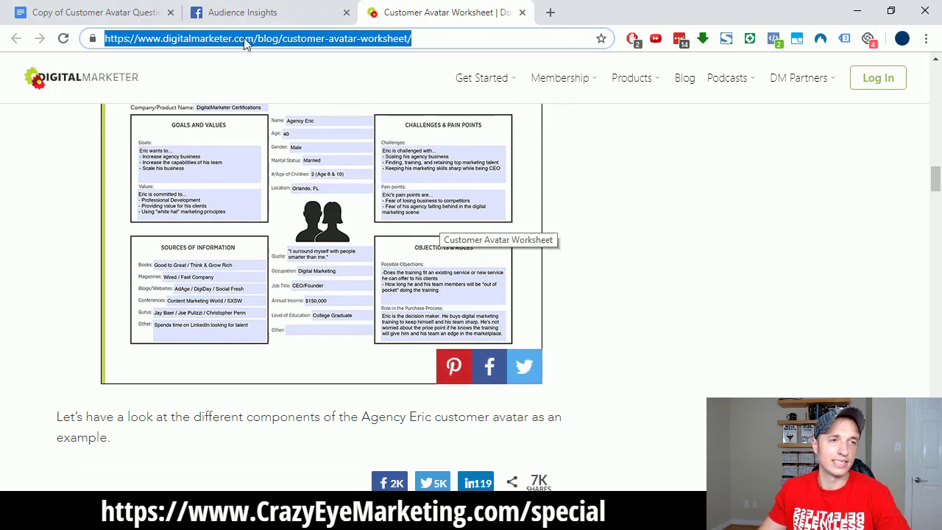
click(104, 12)
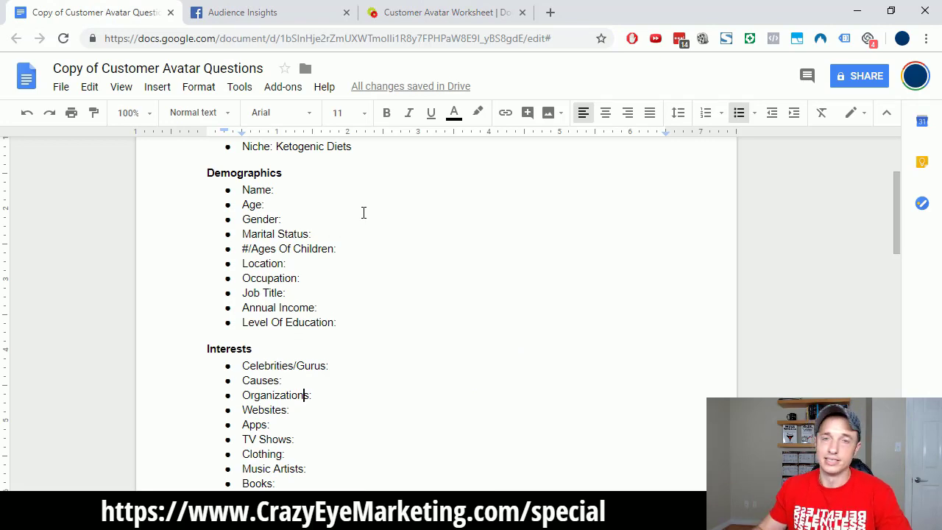
scroll(335, 322, up, 2)
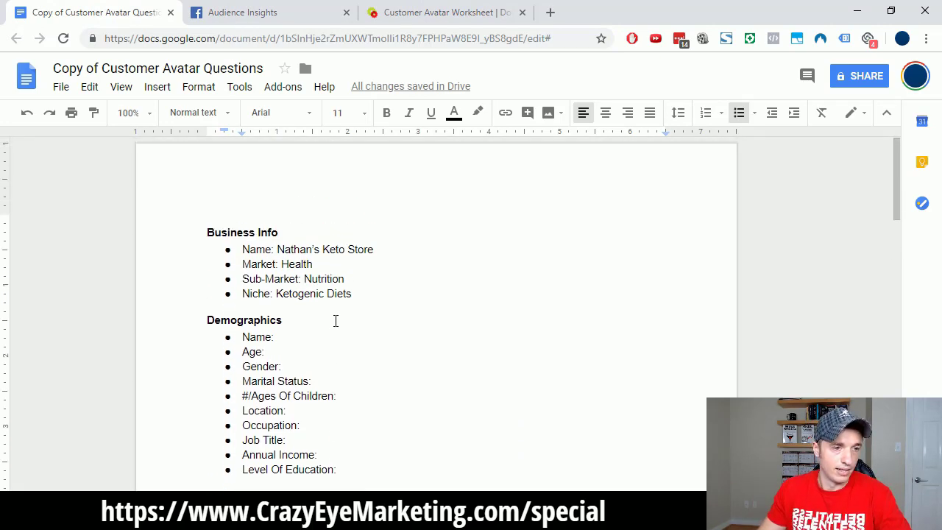
scroll(332, 320, down, 2)
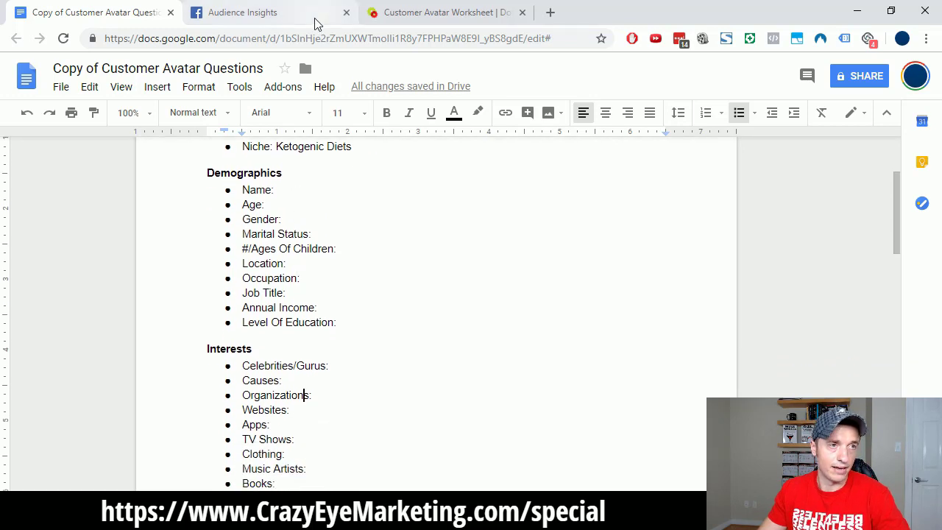
Switch to Facebook Audience Insights, start an audience from Everyone on Facebook, and look over the audience filters.
click(293, 15)
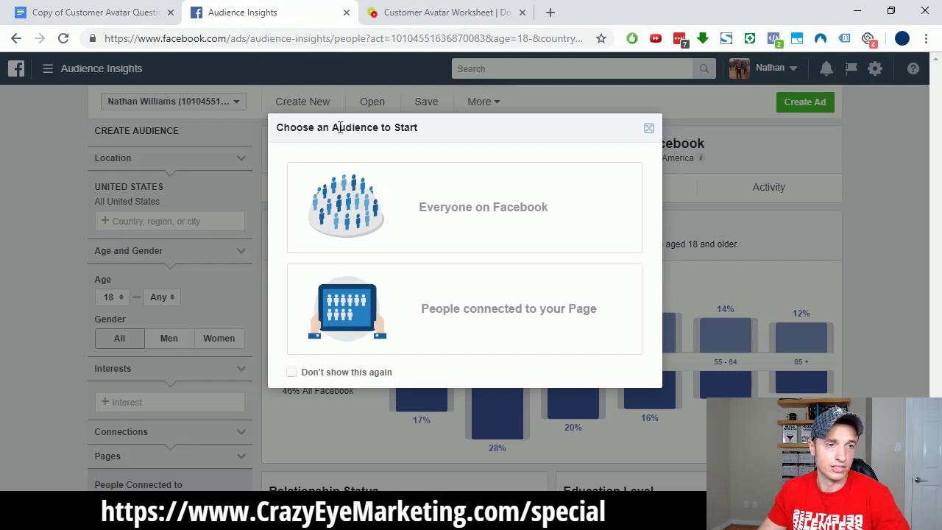
click(483, 228)
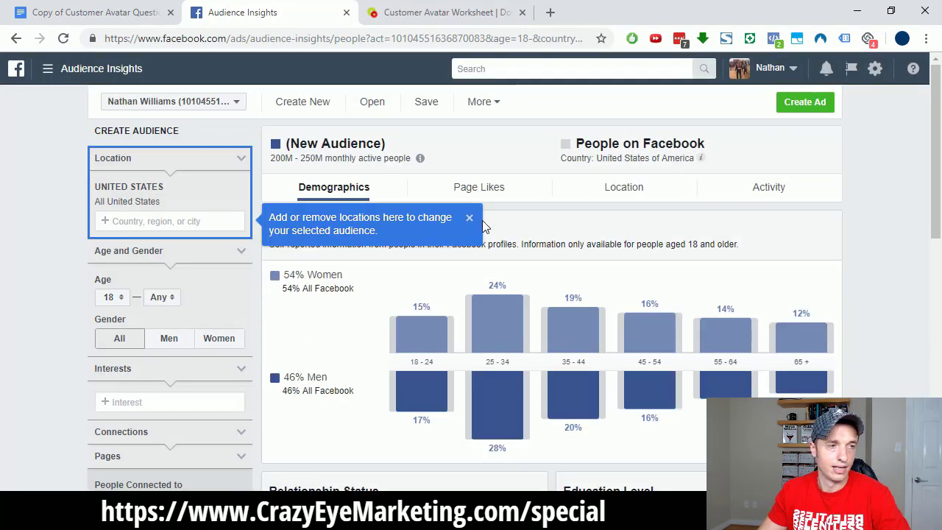
scroll(186, 189, down, 1)
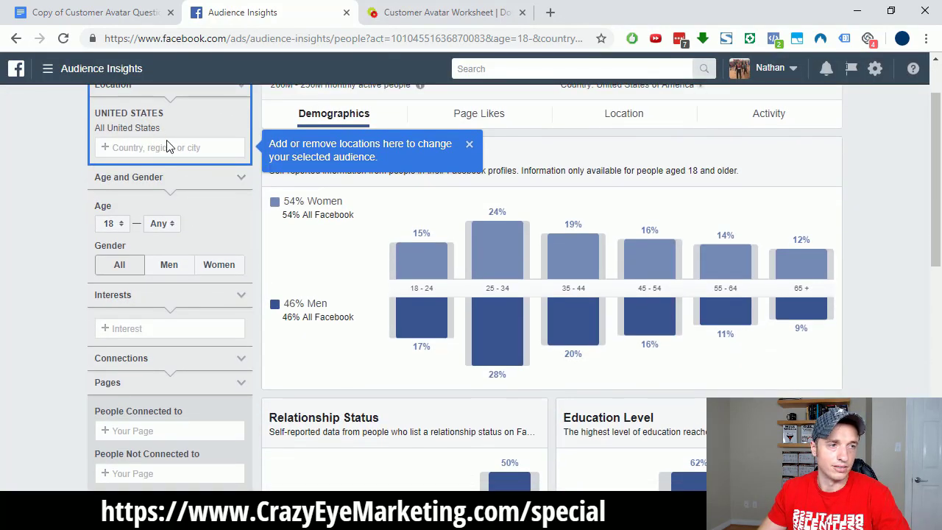
scroll(165, 143, up, 1)
scroll(91, 183, down, 1)
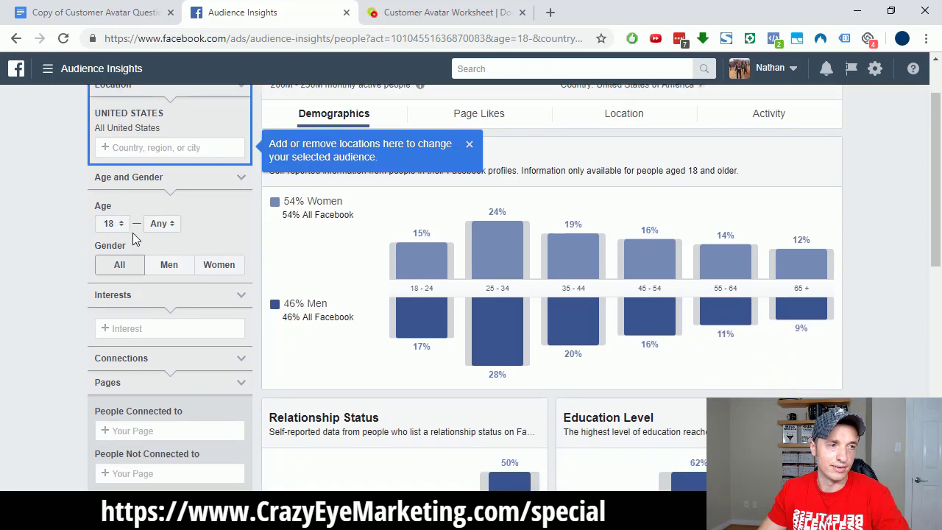
scroll(132, 232, down, 1)
scroll(137, 240, down, 1)
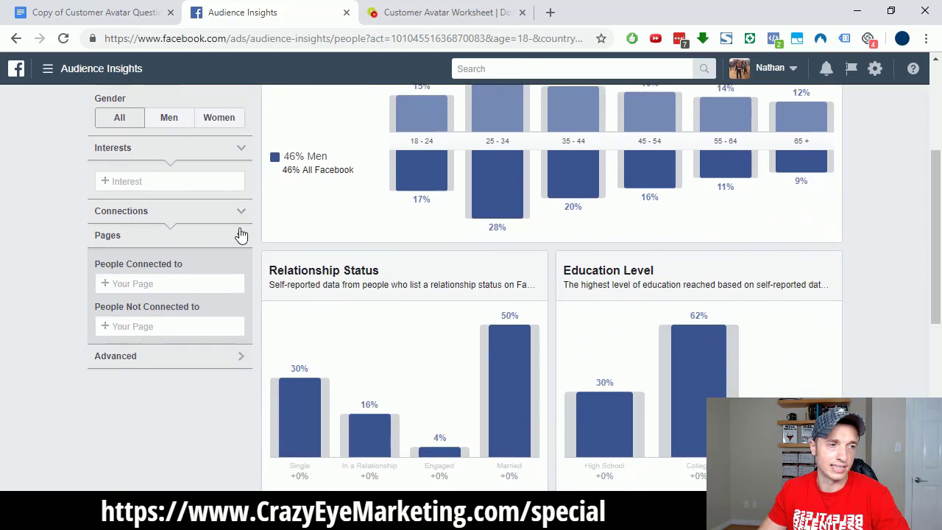
scroll(202, 366, up, 1)
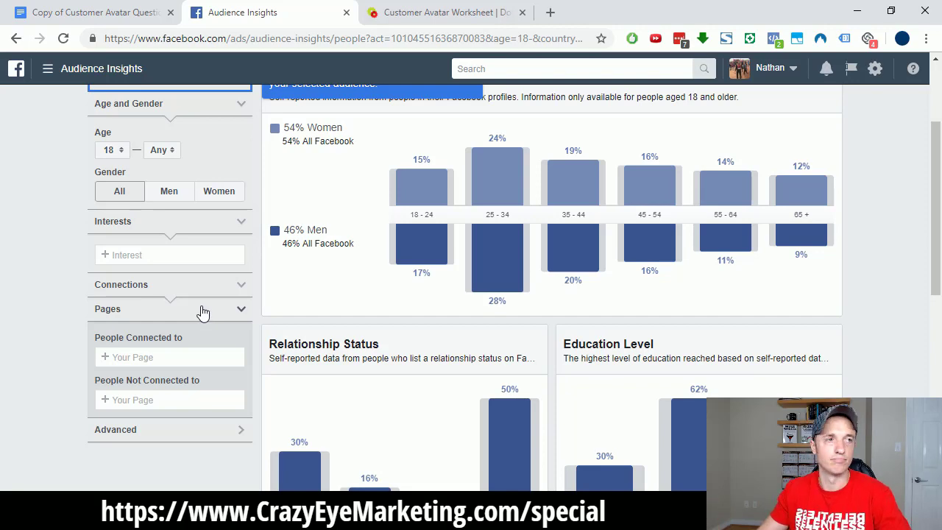
Return to the questions document and highlight the niche entry Ketogenic Diets under Business Info.
click(109, 15)
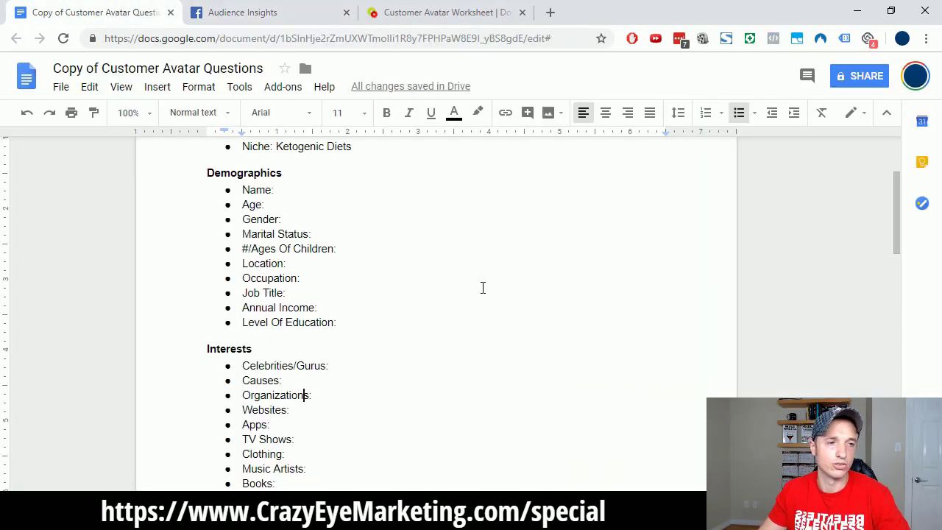
scroll(427, 305, up, 1)
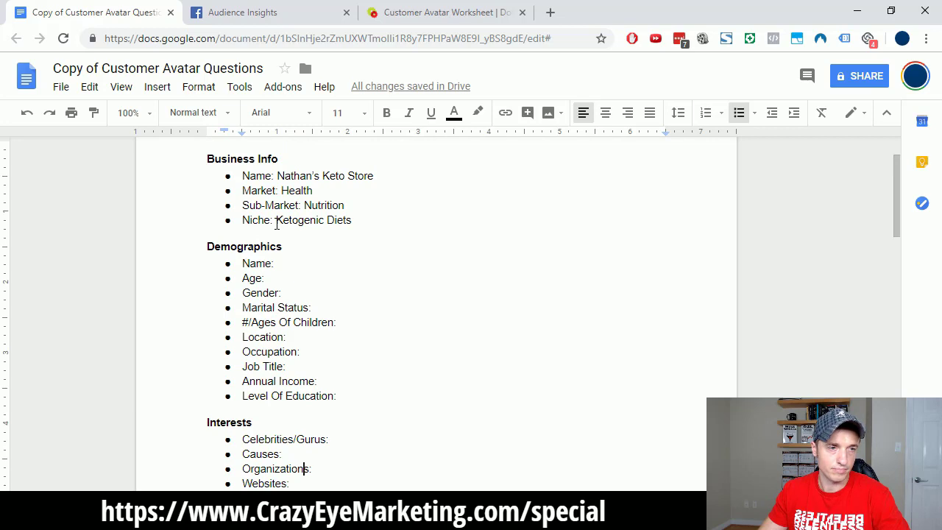
drag(277, 224, 337, 222)
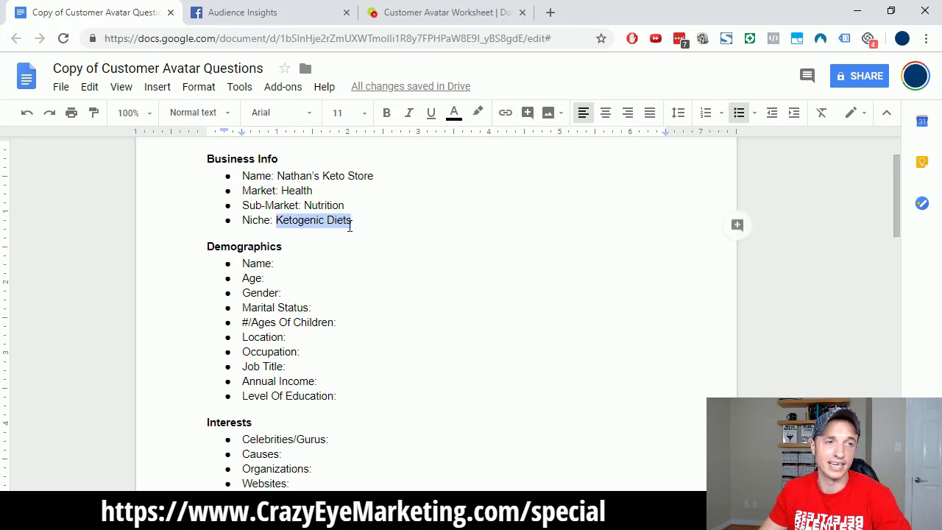
Search the Audience Insights interests for "keto", add Ketosis to the audience, and dismiss the location tip.
click(302, 16)
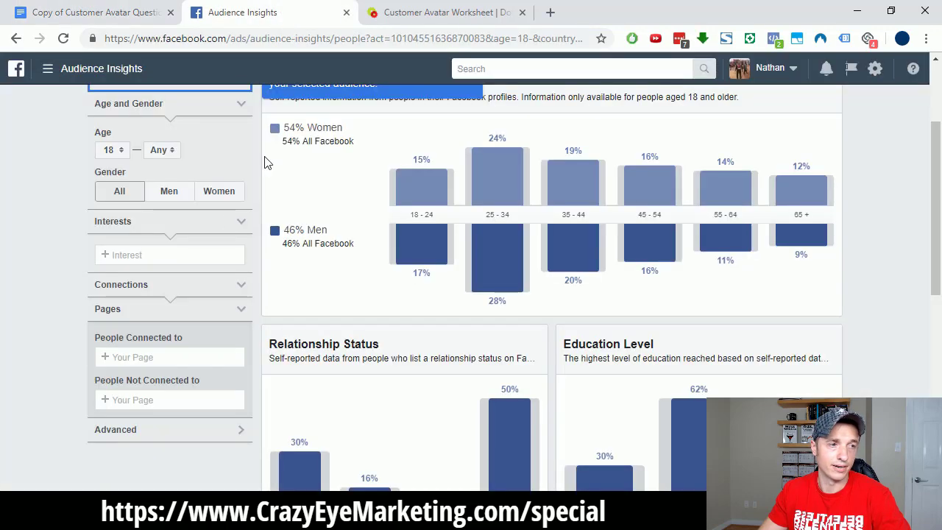
click(155, 253)
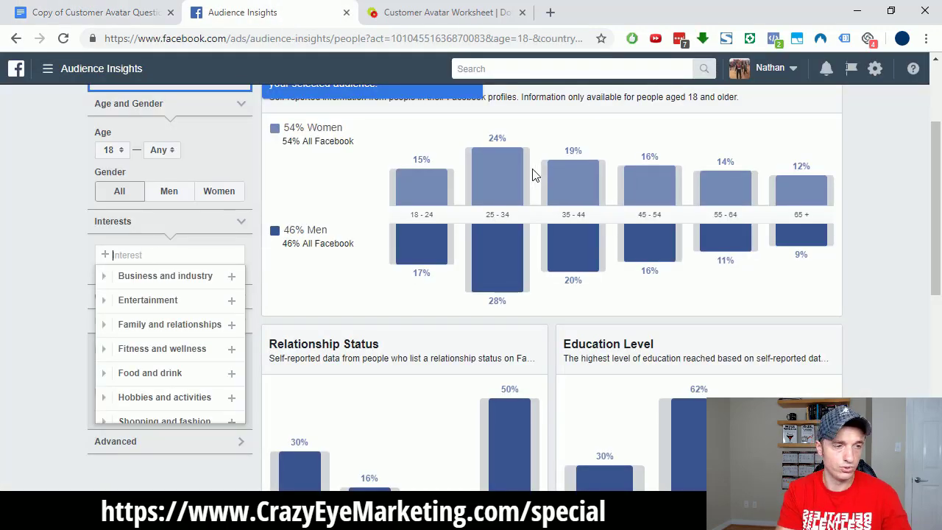
text(keto)
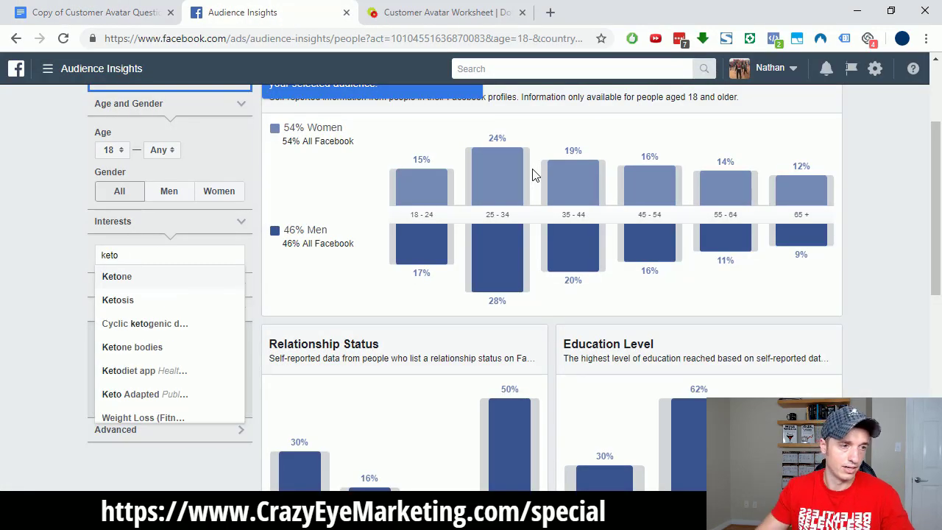
click(131, 304)
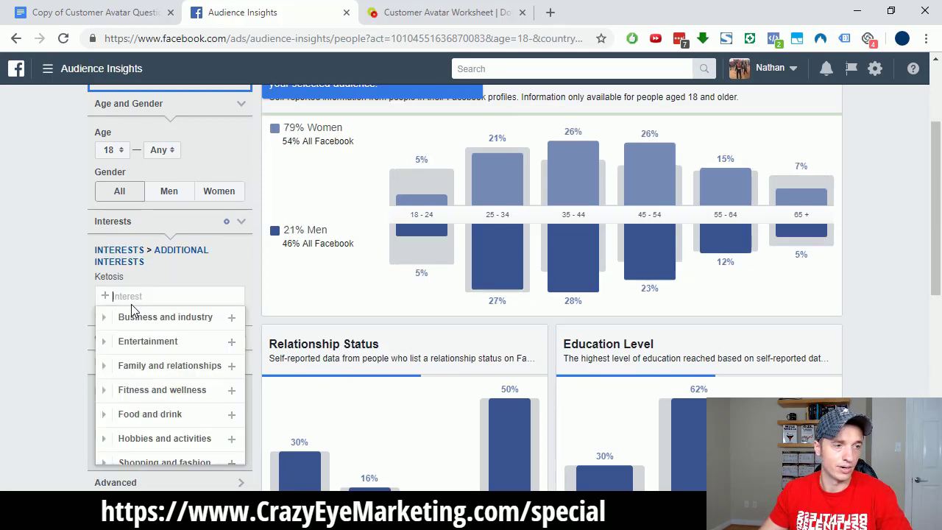
click(36, 261)
scroll(39, 260, up, 2)
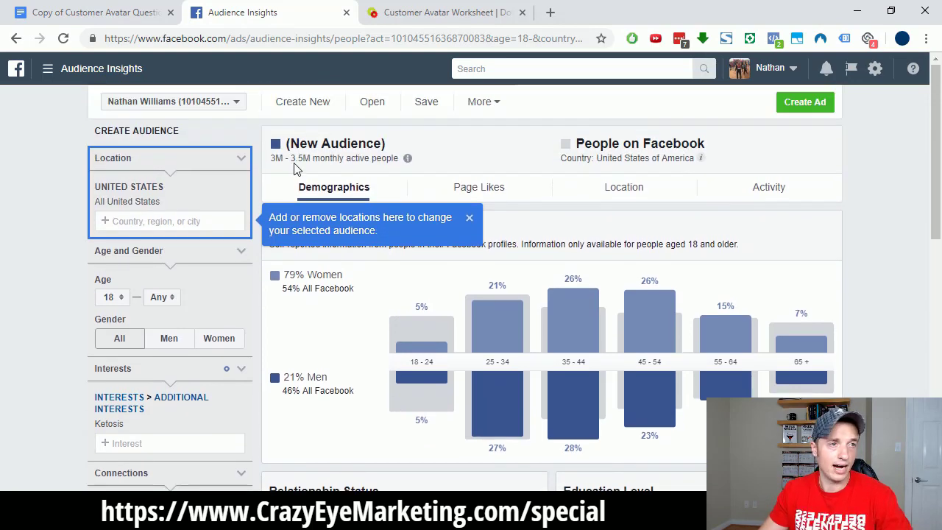
click(469, 217)
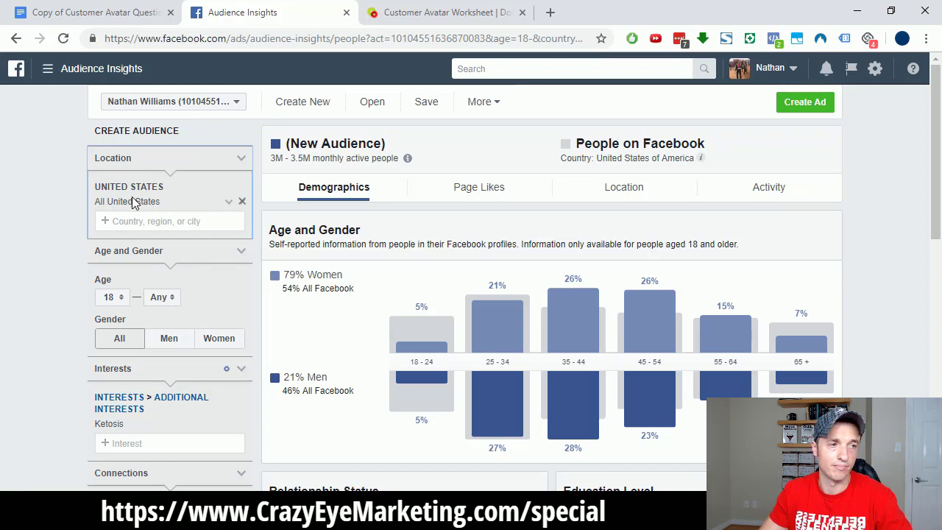
Check how the audience size is estimated, and go back to the Demographics heading in the questions document.
scroll(141, 315, down, 1)
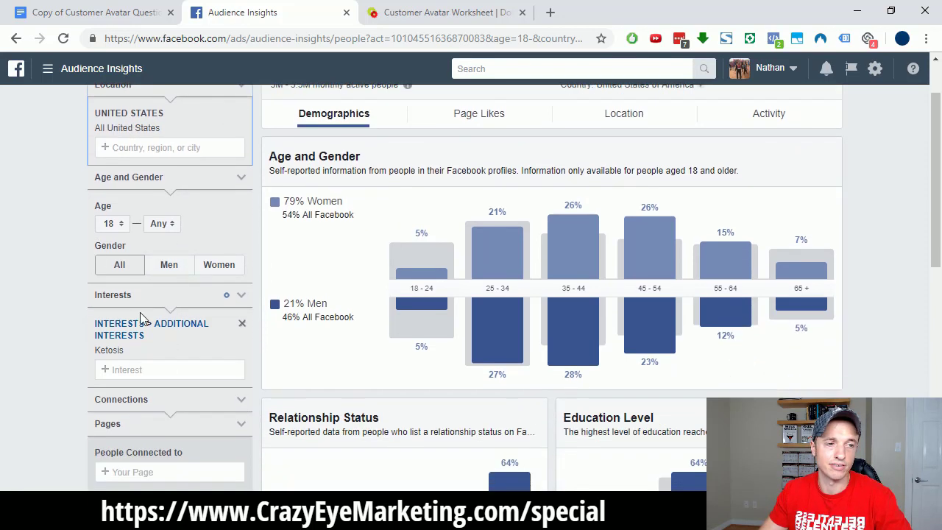
scroll(235, 247, up, 1)
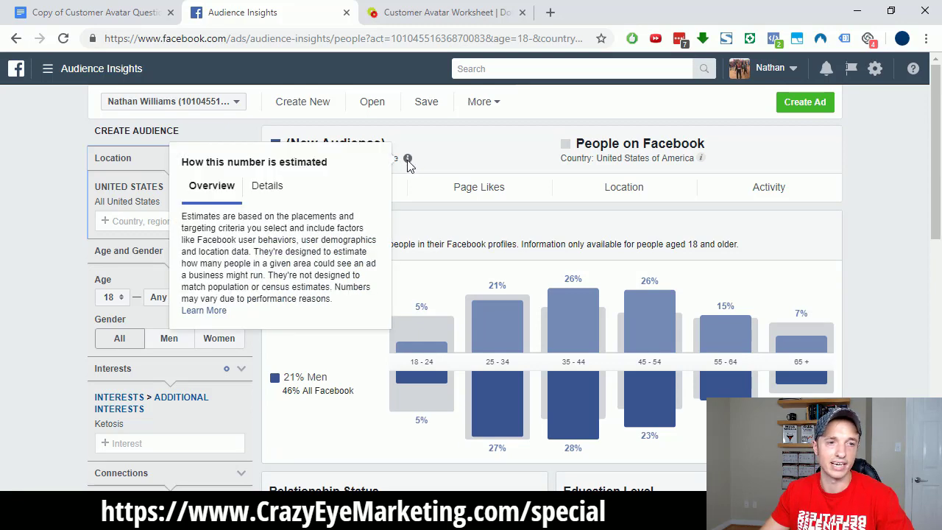
scroll(506, 154, down, 1)
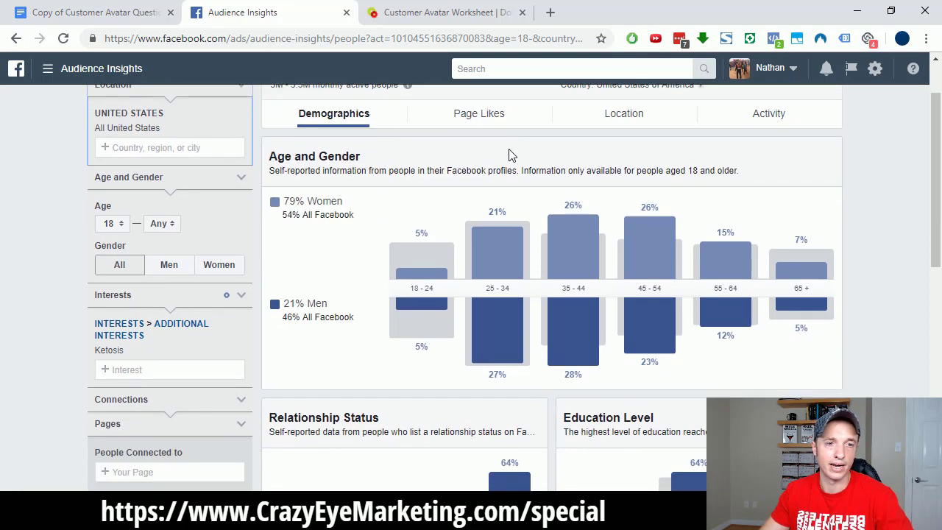
click(109, 10)
click(330, 251)
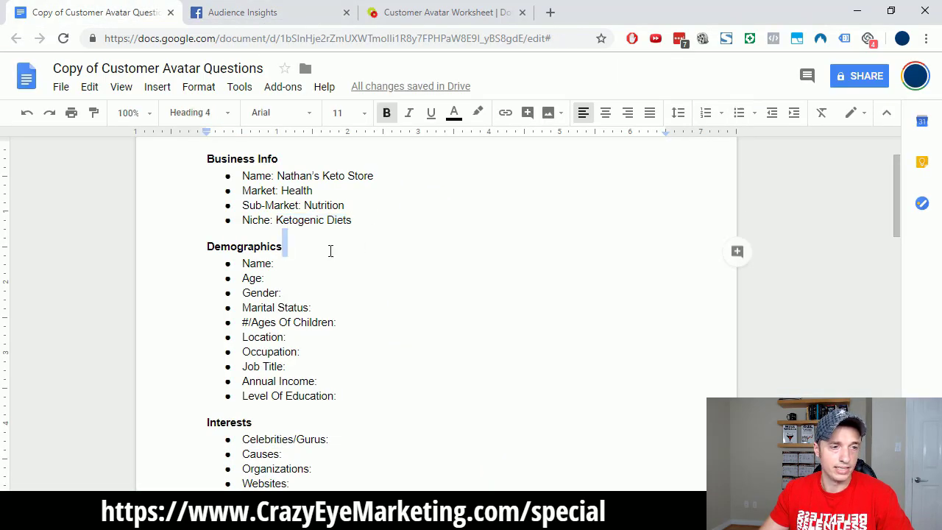
Highlight the Gender label under Demographics in the questions document, and place the cursor after it.
click(291, 283)
scroll(296, 289, down, 1)
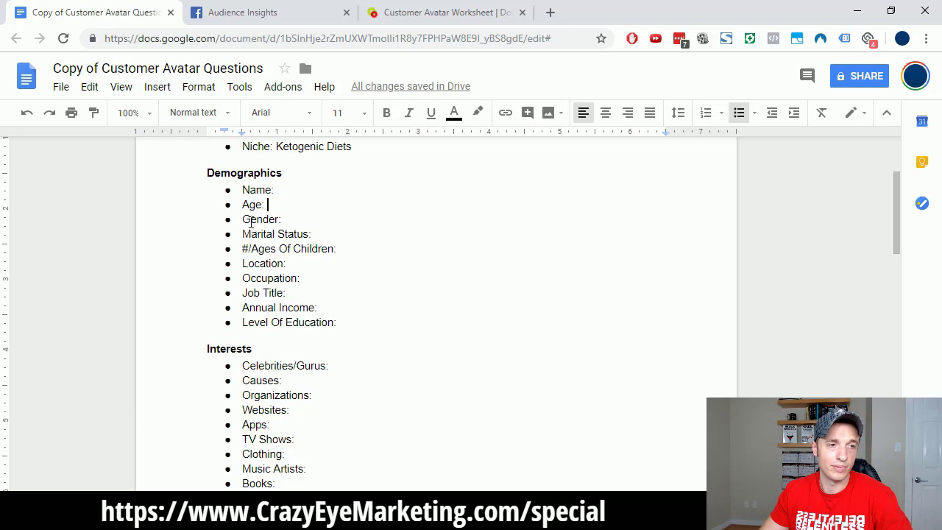
drag(242, 219, 279, 219)
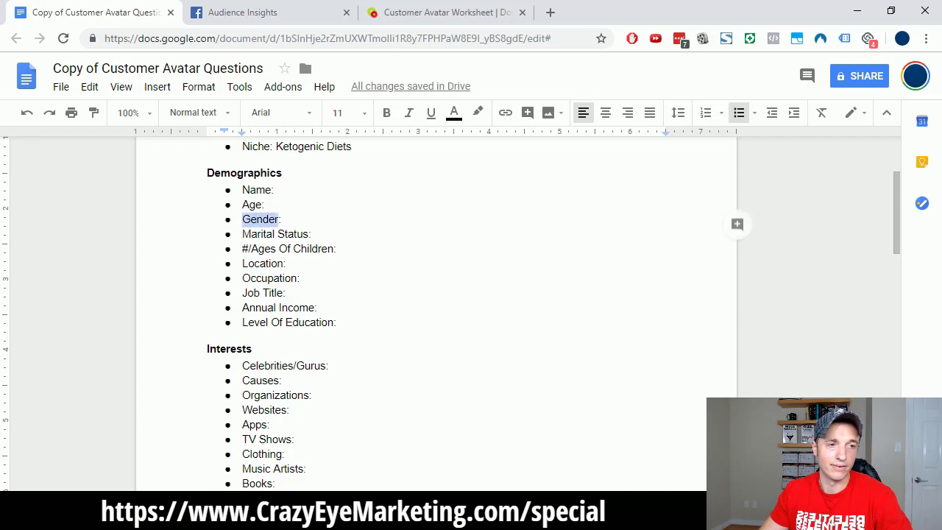
click(286, 220)
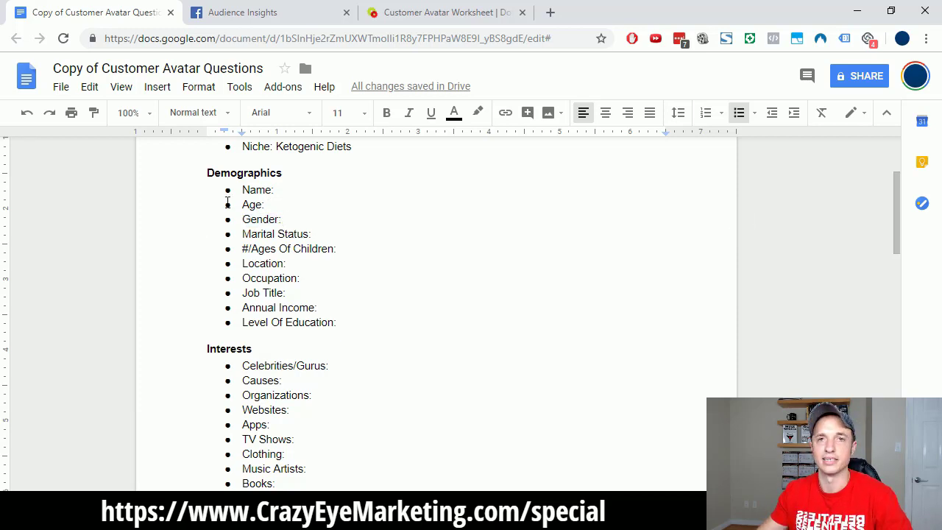
Filter the audience in Audience Insights to men, and enter Male as the Gender in the questions document.
click(313, 14)
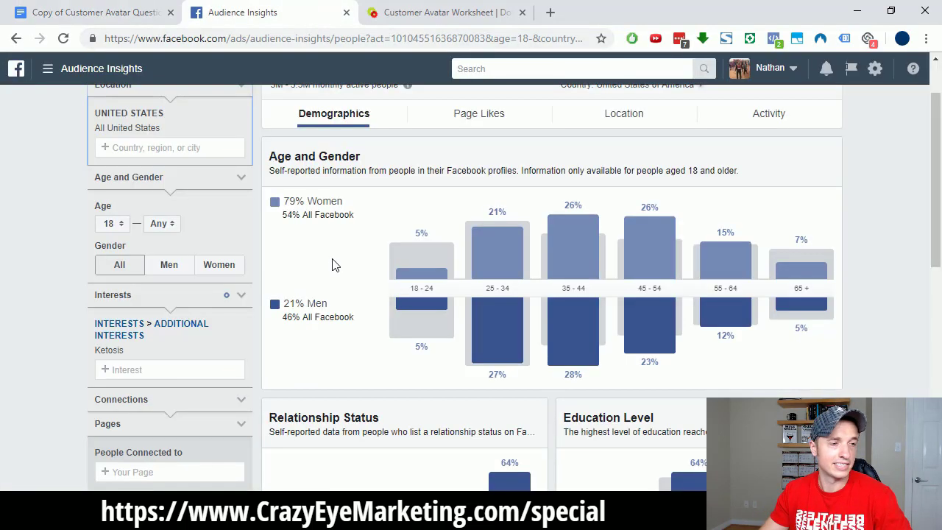
click(177, 272)
click(110, 14)
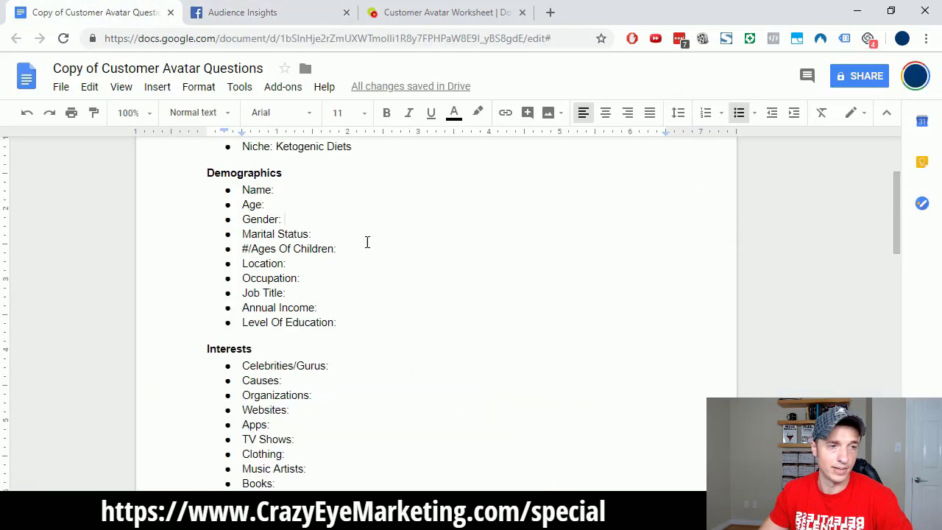
click(326, 216)
text(Ma)
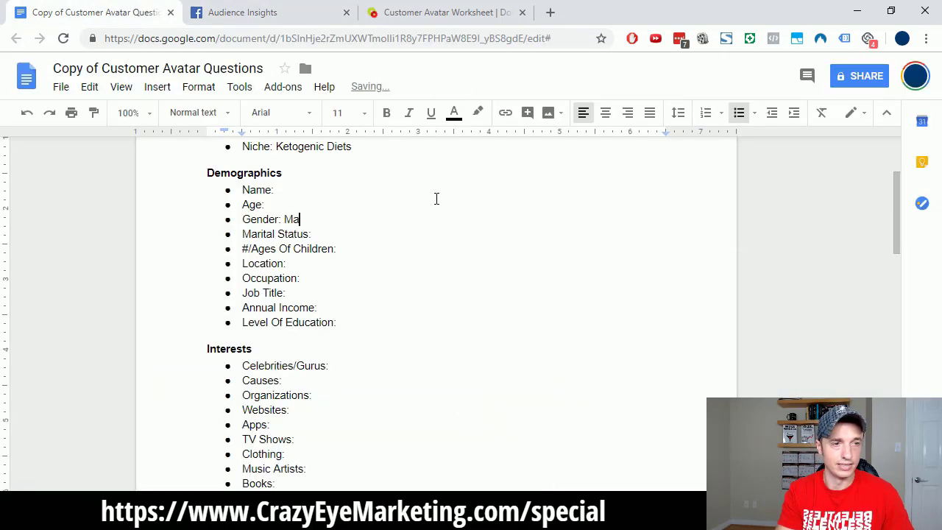
text(le)
Check the men's age distribution in Audience Insights, and enter 35 as the Age in the questions document.
double_click(322, 201)
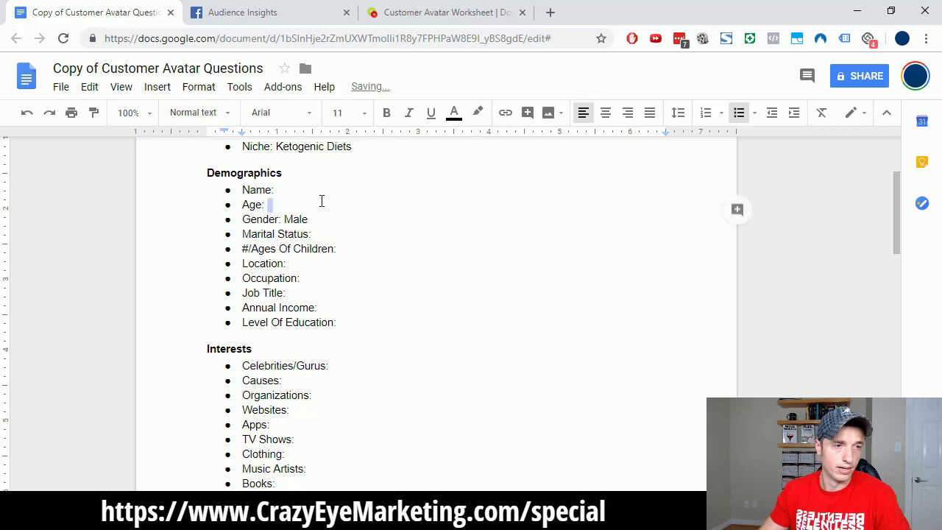
click(322, 201)
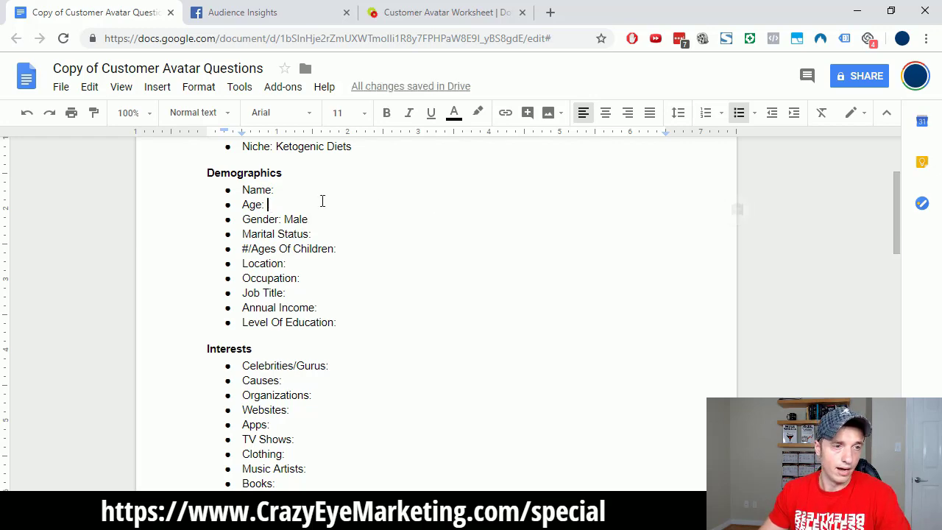
click(254, 9)
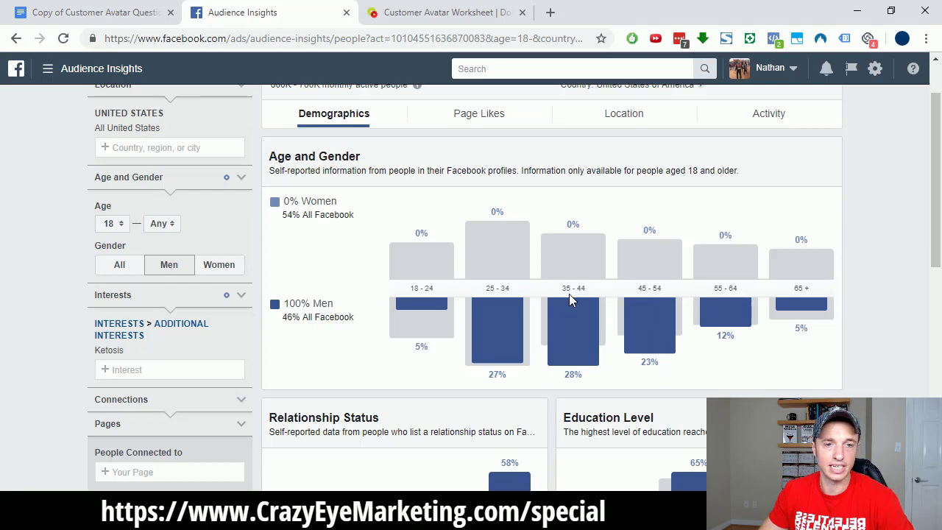
click(82, 13)
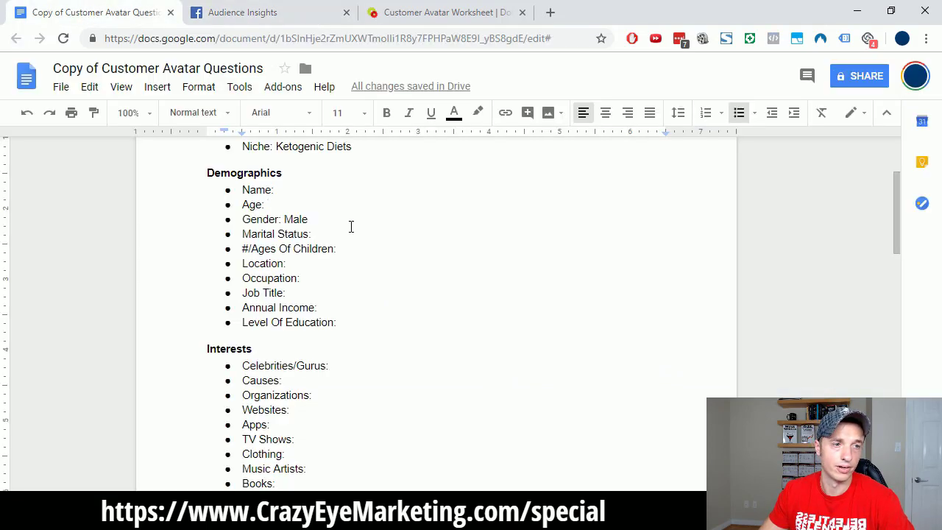
click(320, 206)
text(35)
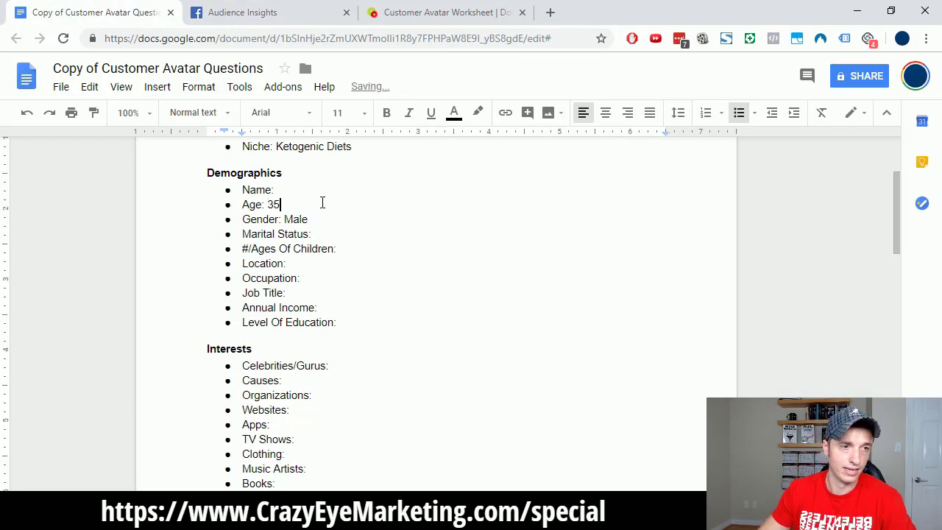
Switch to Audience Insights and limit the audience's age range to 35–35.
click(288, 10)
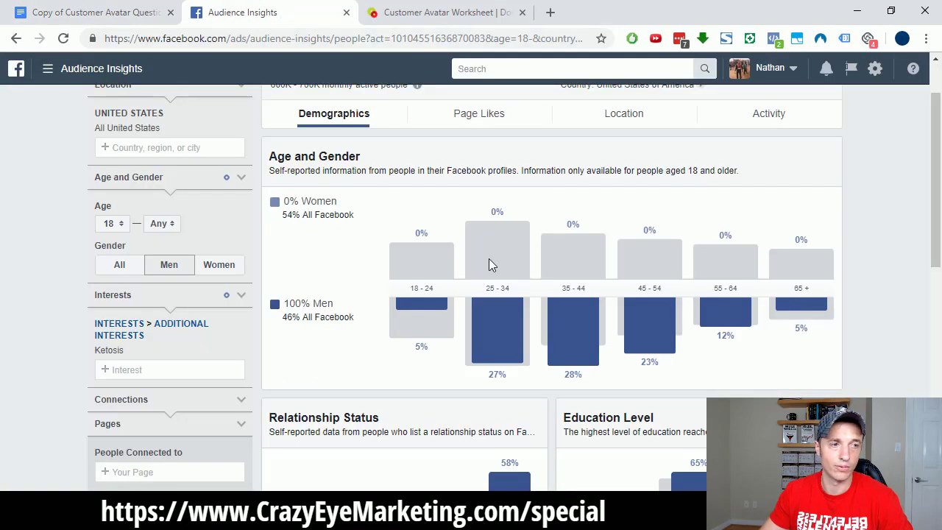
click(110, 223)
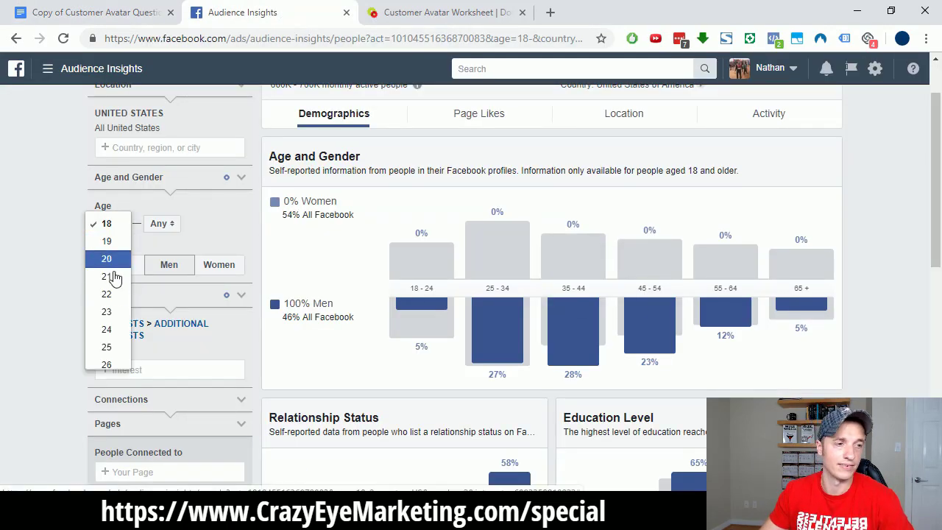
scroll(111, 307, down, 2)
scroll(118, 324, down, 2)
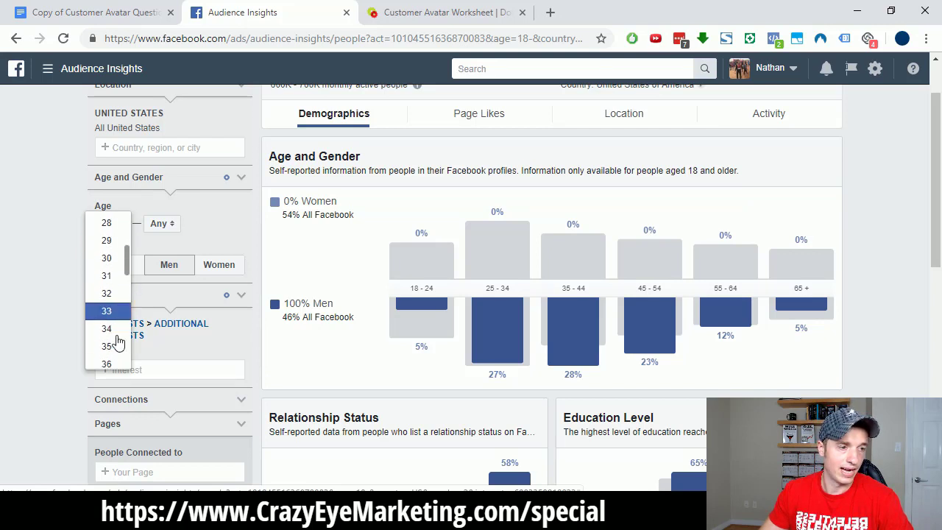
click(111, 302)
click(164, 224)
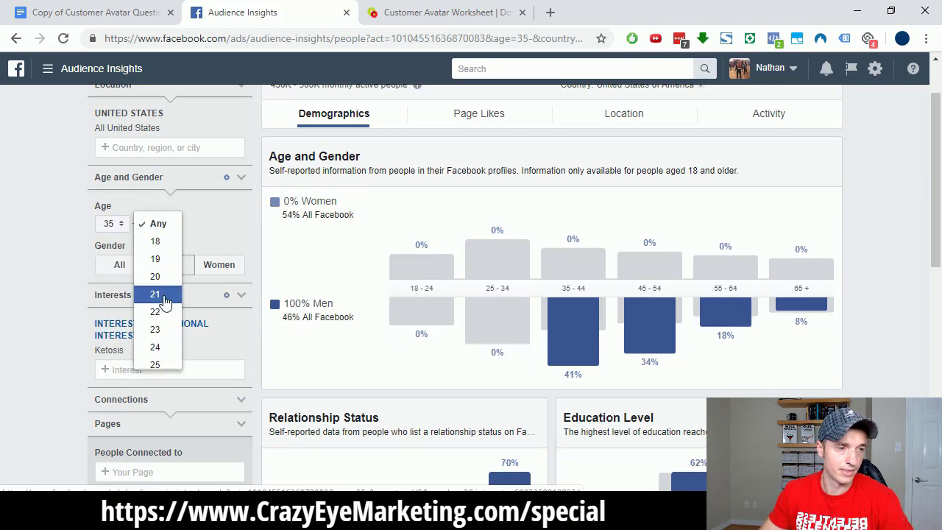
scroll(158, 301, down, 3)
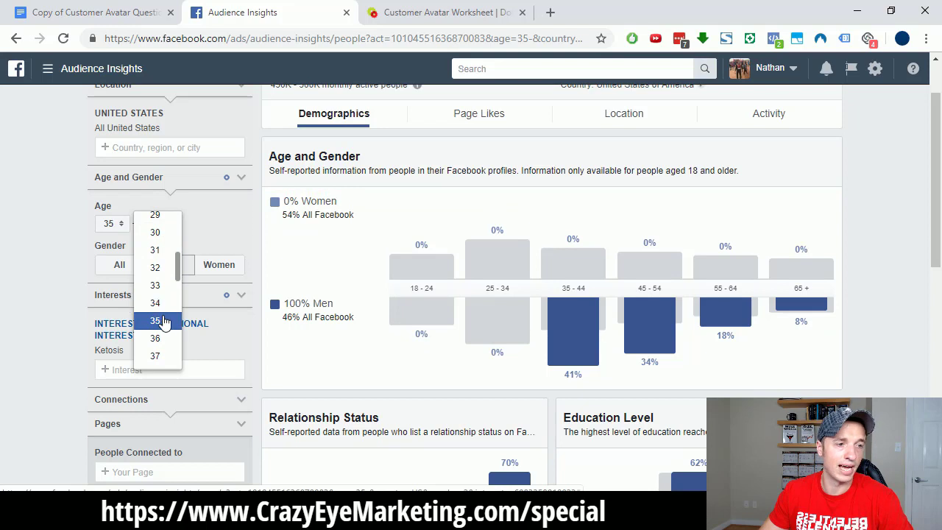
click(160, 320)
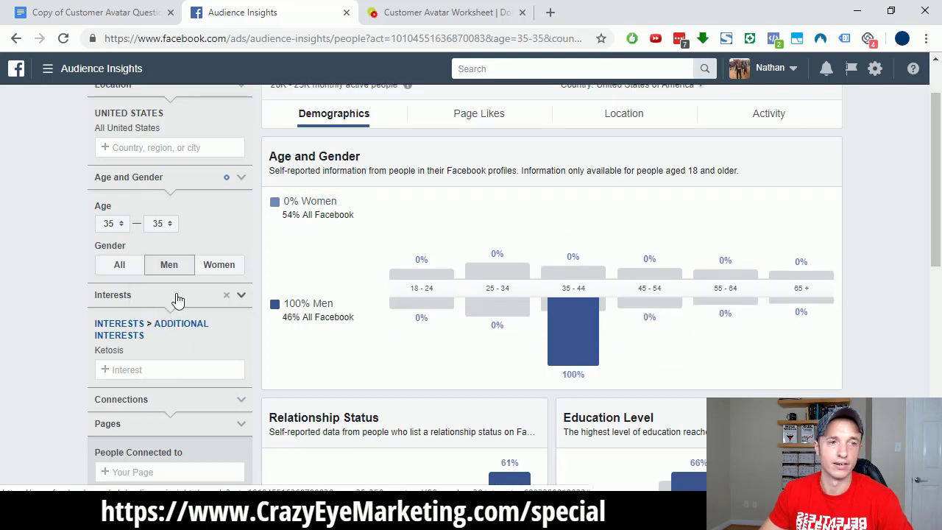
Compare the document's Age entry with the audience, and examine the Relationship Status, Education Level, Job Title and audience size data.
scroll(280, 324, up, 1)
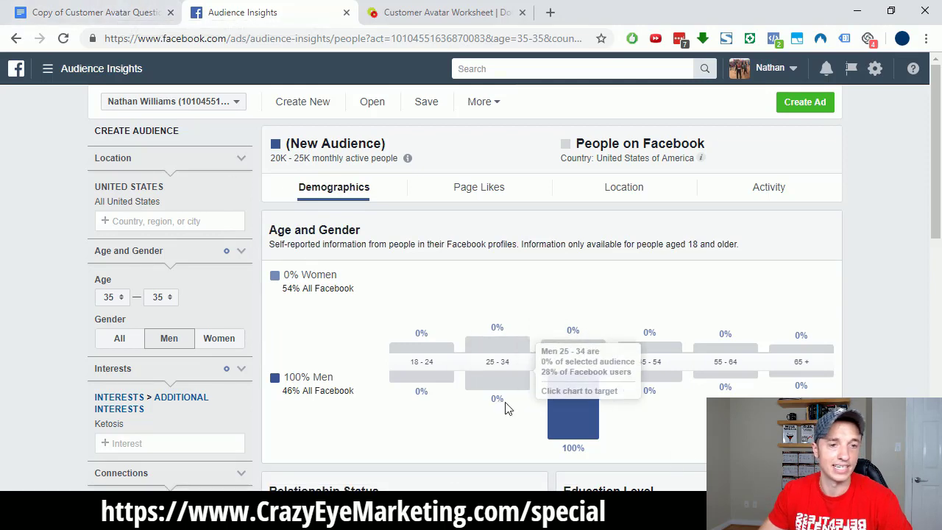
click(103, 14)
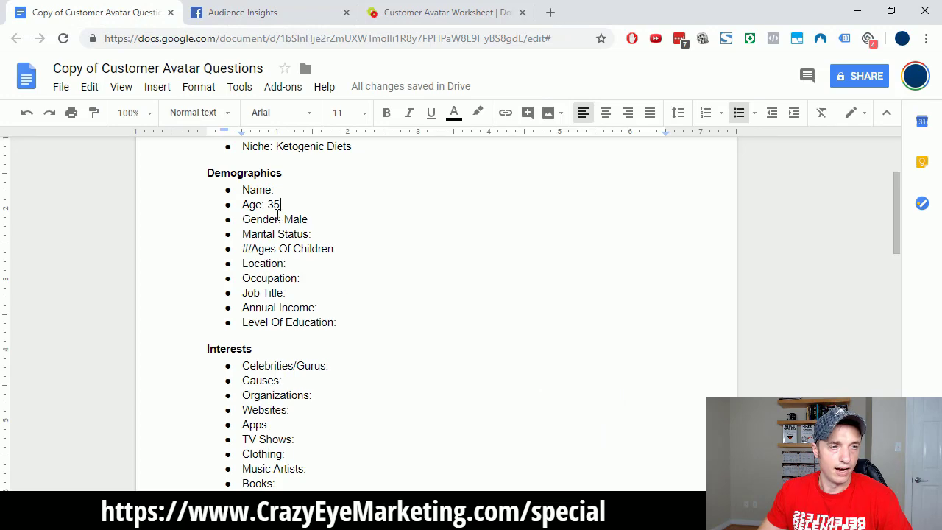
click(264, 12)
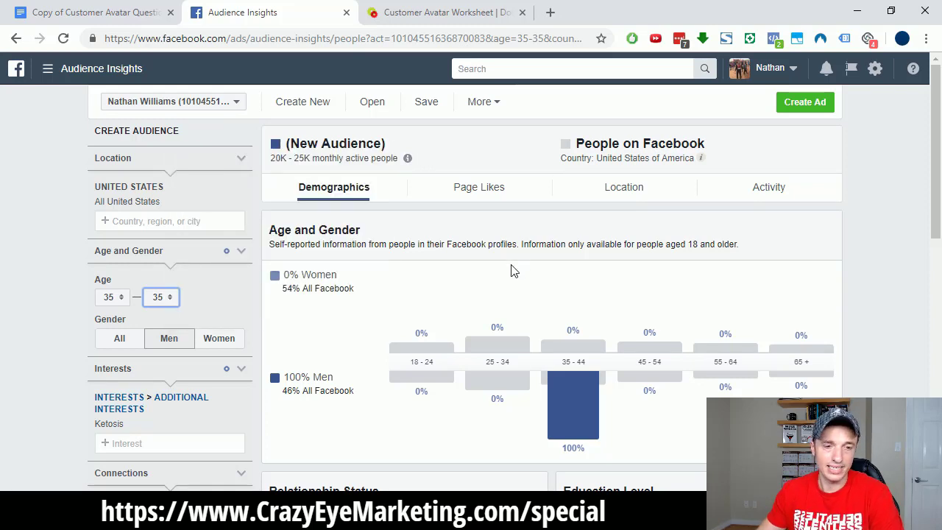
scroll(553, 243, down, 4)
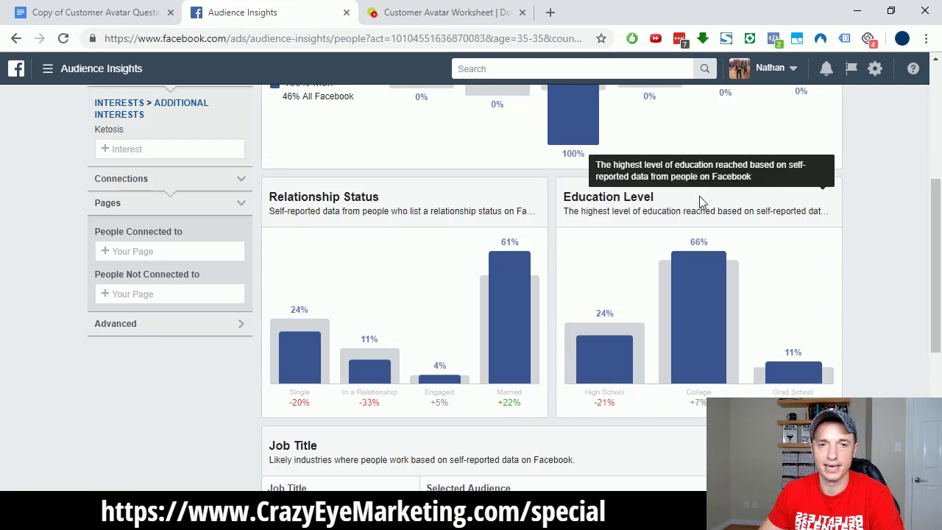
scroll(628, 198, down, 3)
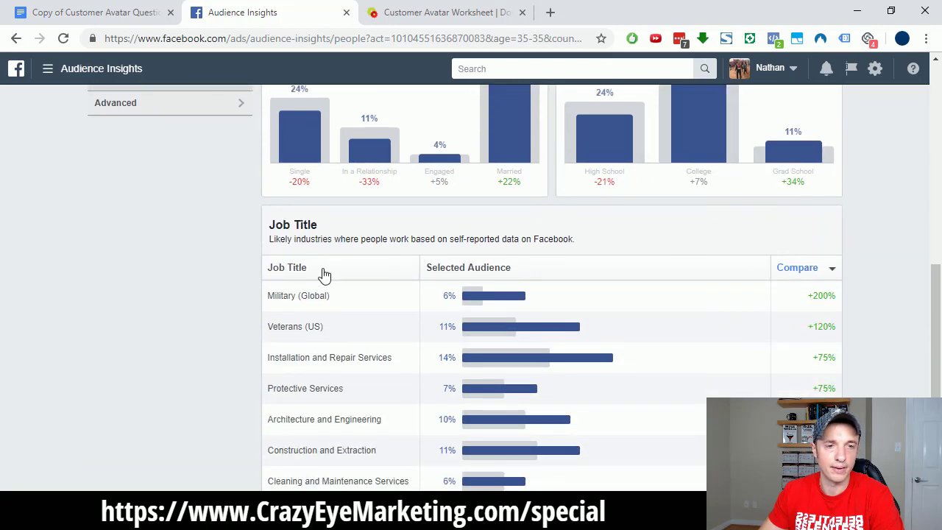
scroll(533, 427, up, 3)
scroll(533, 427, down, 3)
scroll(533, 427, up, 5)
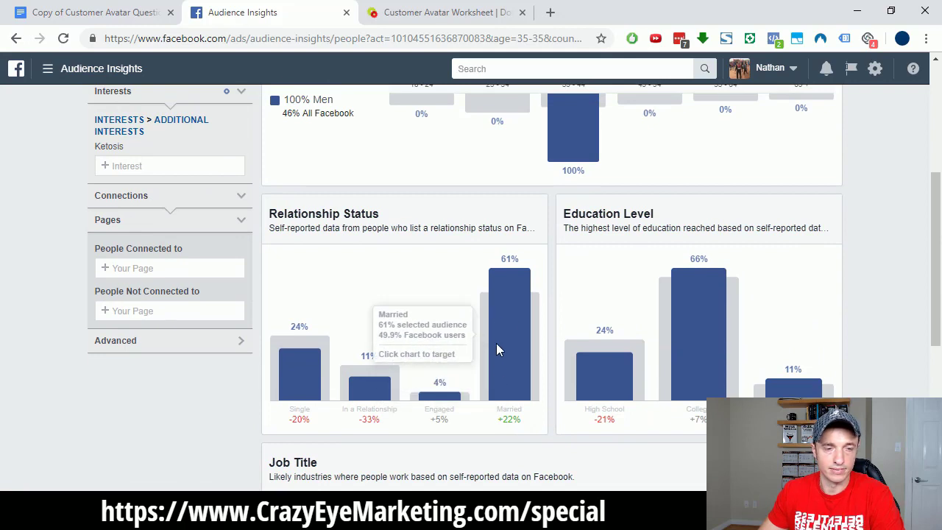
scroll(723, 332, up, 3)
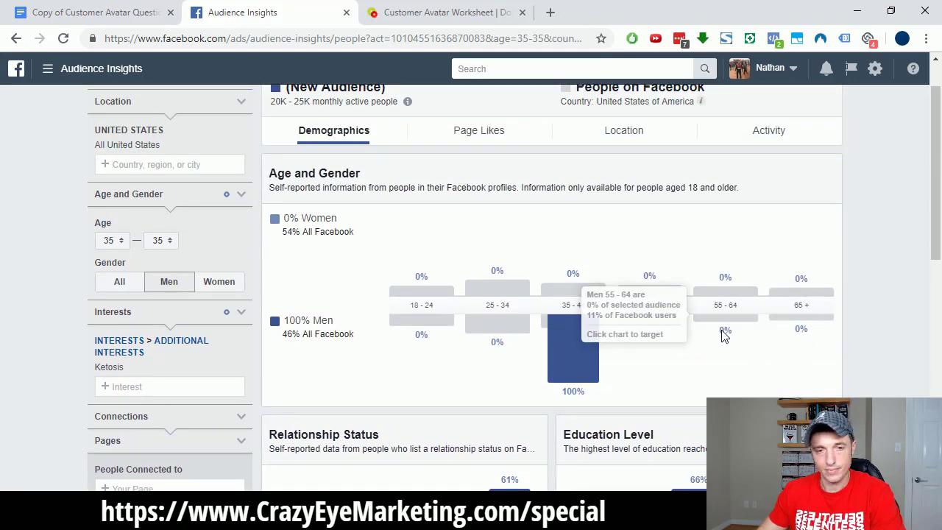
scroll(523, 304, up, 2)
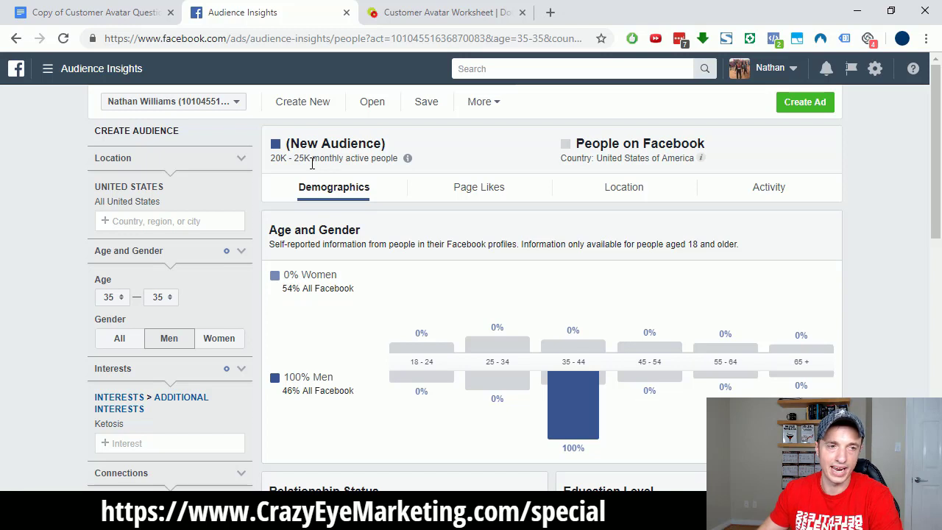
Widen the audience's age range to 30–40.
click(118, 298)
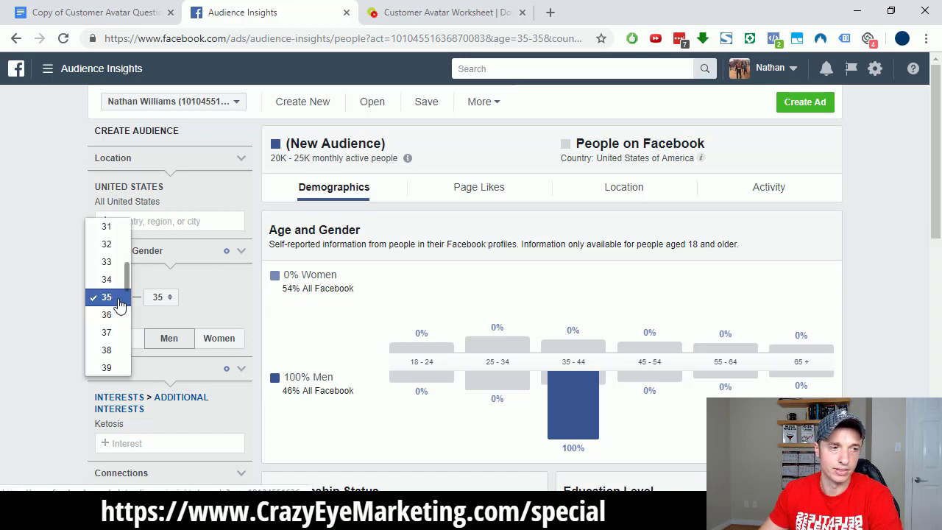
scroll(114, 280, up, 1)
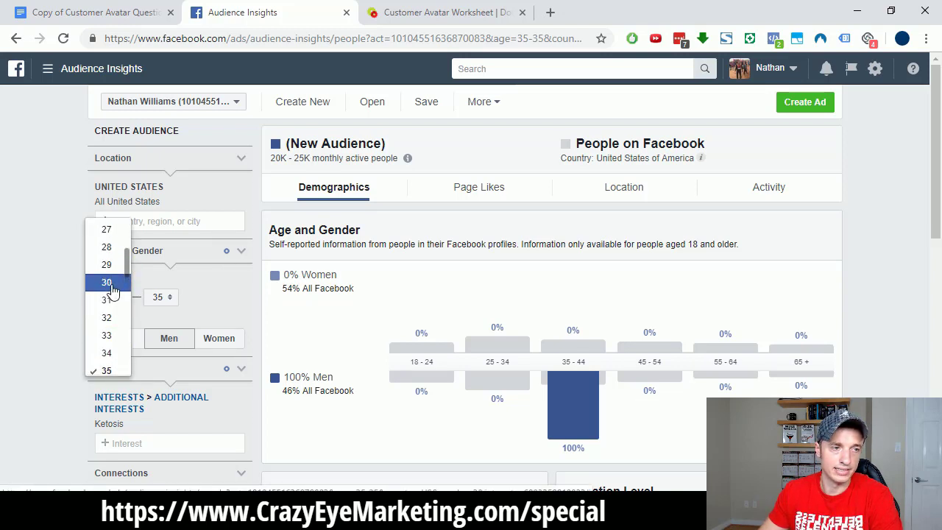
click(109, 285)
click(156, 297)
scroll(162, 323, down, 2)
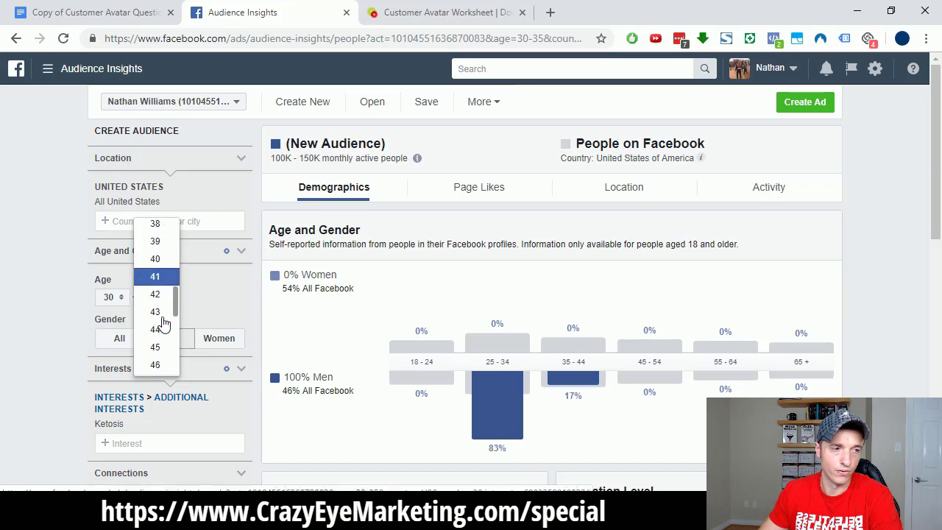
click(163, 239)
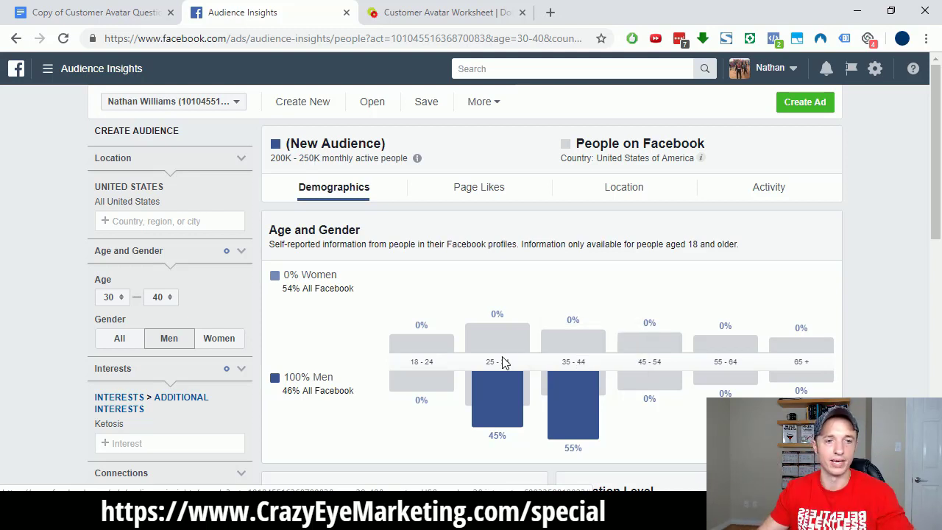
Narrow the audience to married people using the Relationship Status chart.
scroll(502, 356, down, 4)
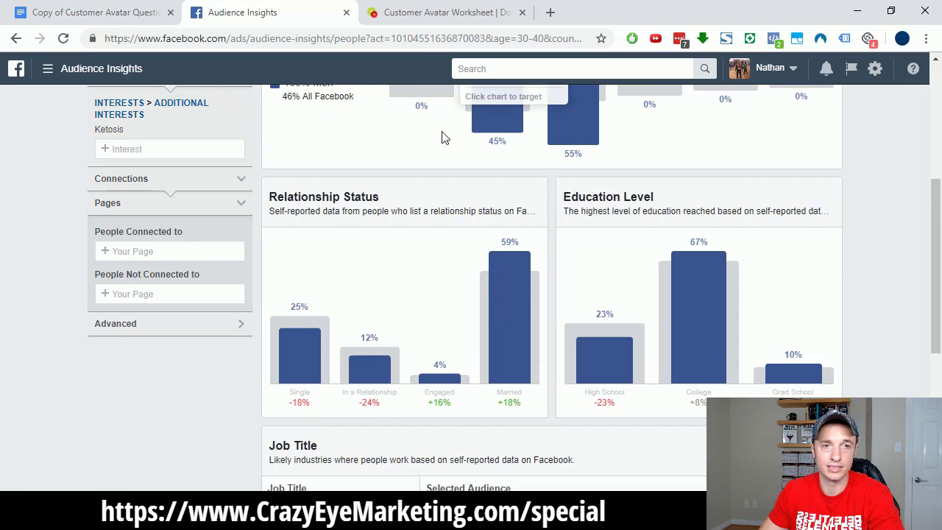
click(513, 319)
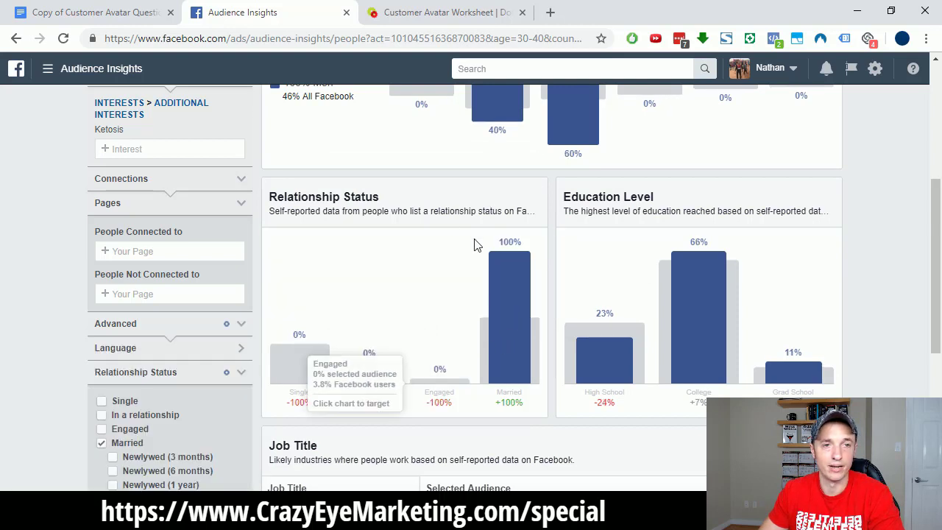
scroll(474, 250, up, 2)
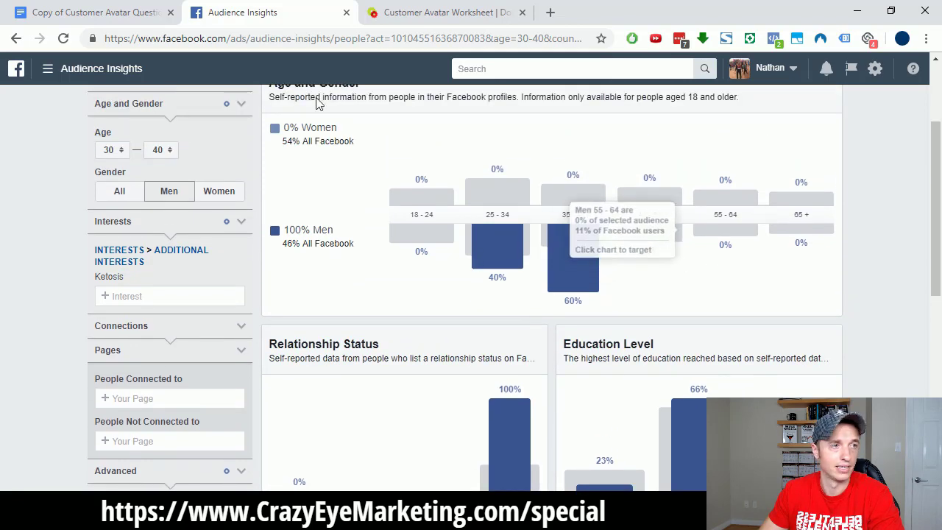
Enter "Maried" as the Marital Status in the questions document, and move on to the #/Ages Of Children entry.
click(83, 12)
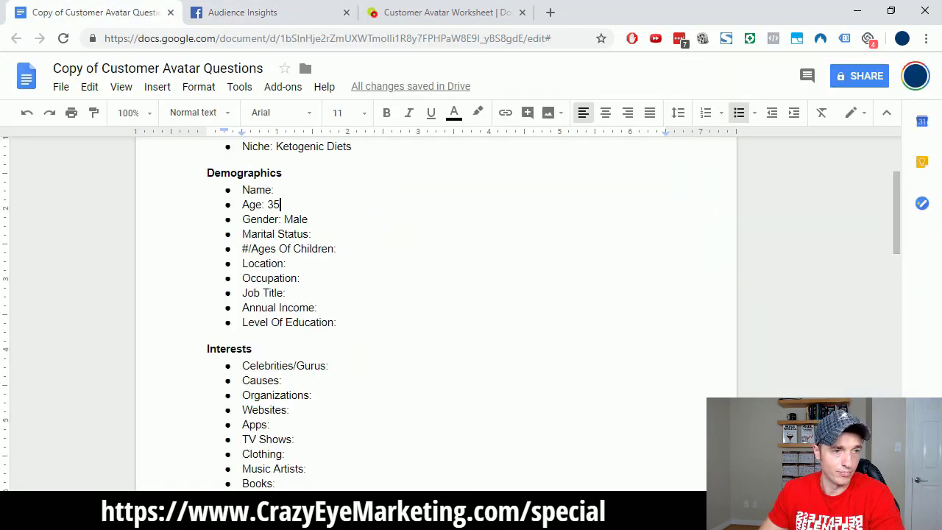
click(343, 234)
text(Mar)
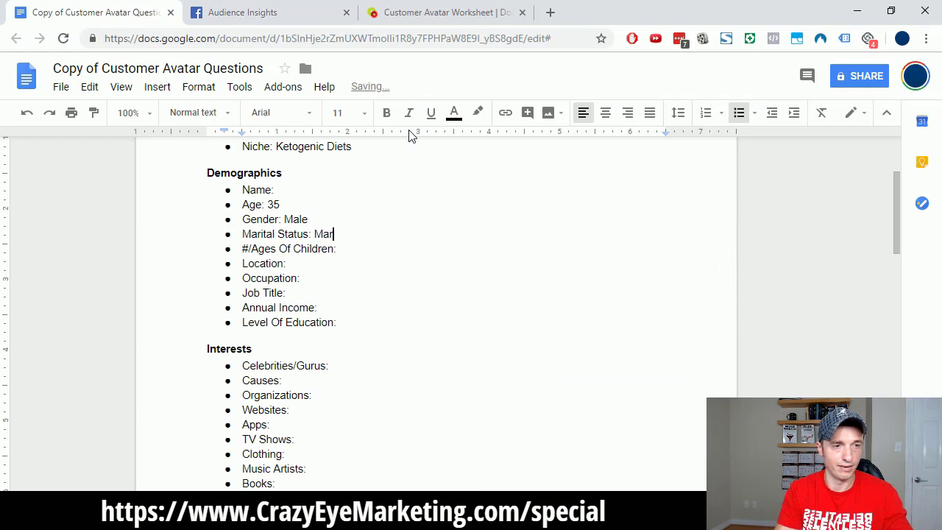
text(ied)
double_click(355, 251)
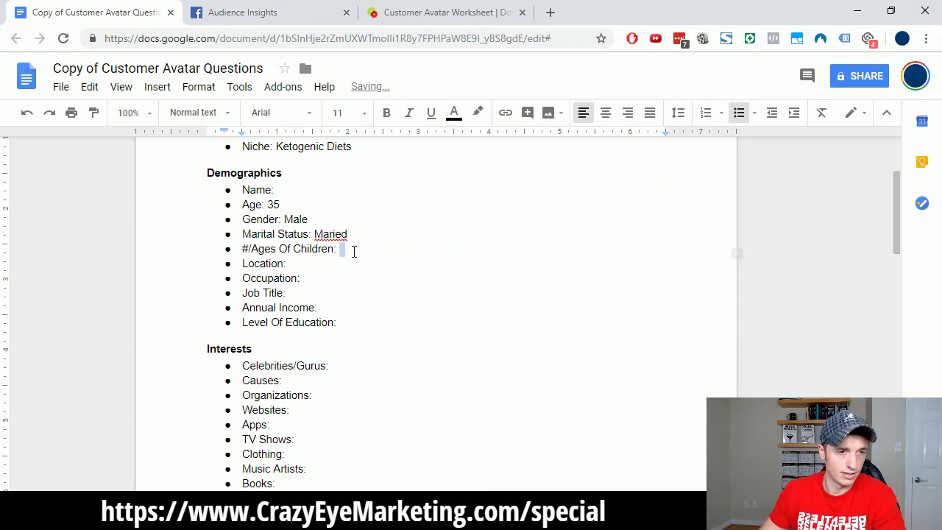
Correct the Marital Status entry to "Married" and return to the #/Ages Of Children entry.
click(329, 233)
text(r)
click(374, 253)
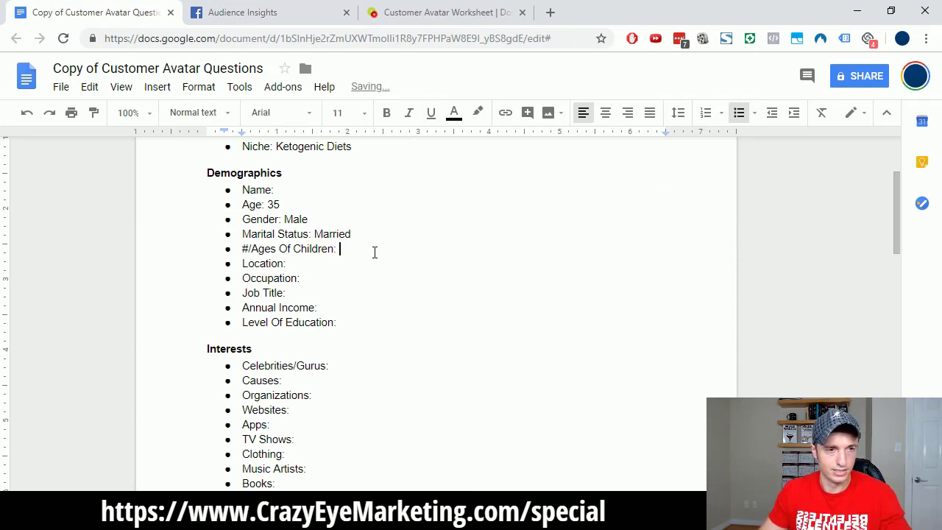
In Audience Insights, narrow the audience's education level to College and Grad School.
click(289, 12)
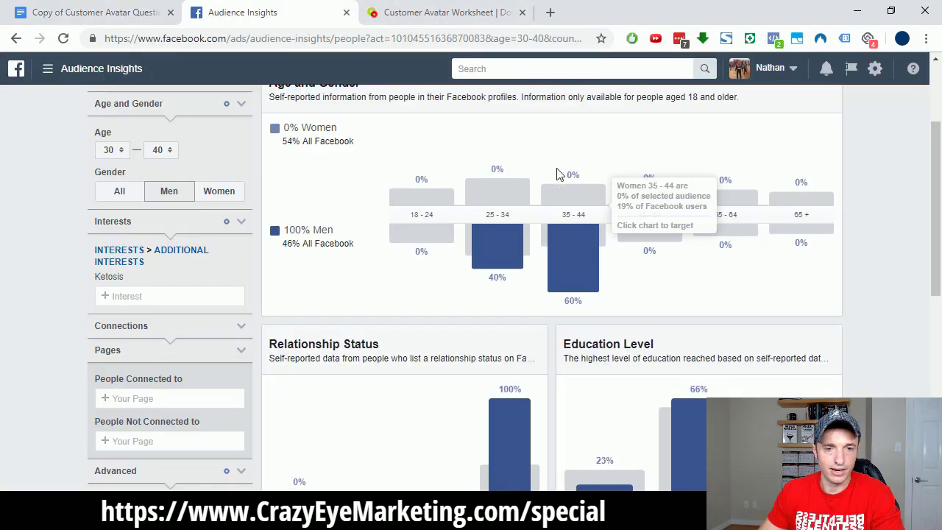
scroll(557, 174, down, 2)
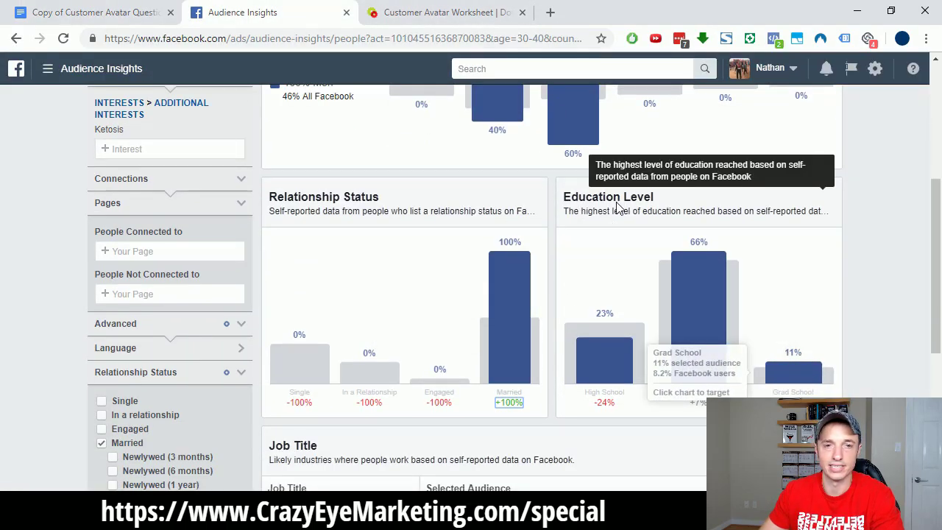
scroll(589, 288, down, 1)
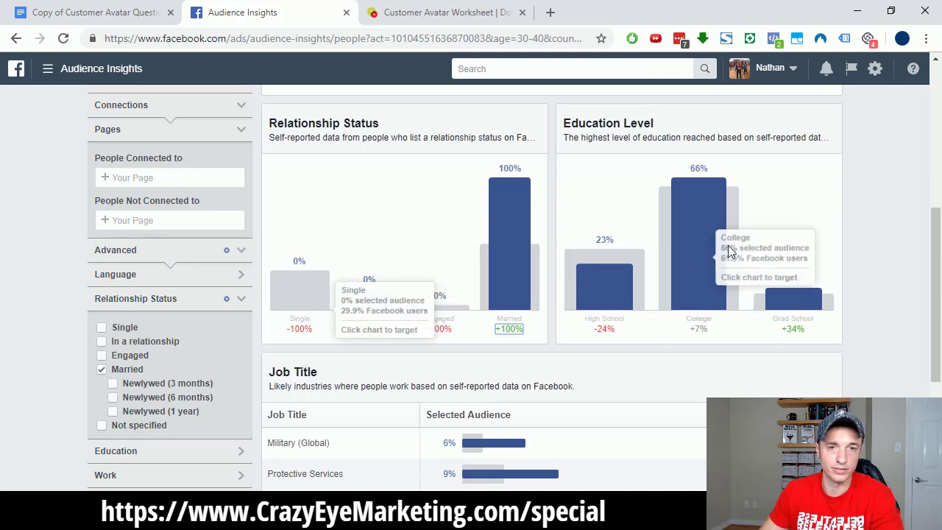
click(707, 224)
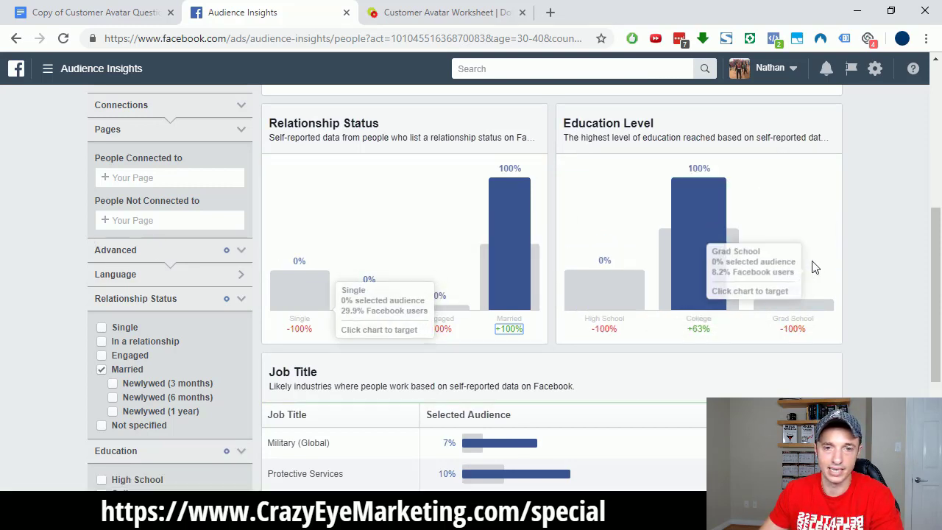
scroll(10, 301, down, 2)
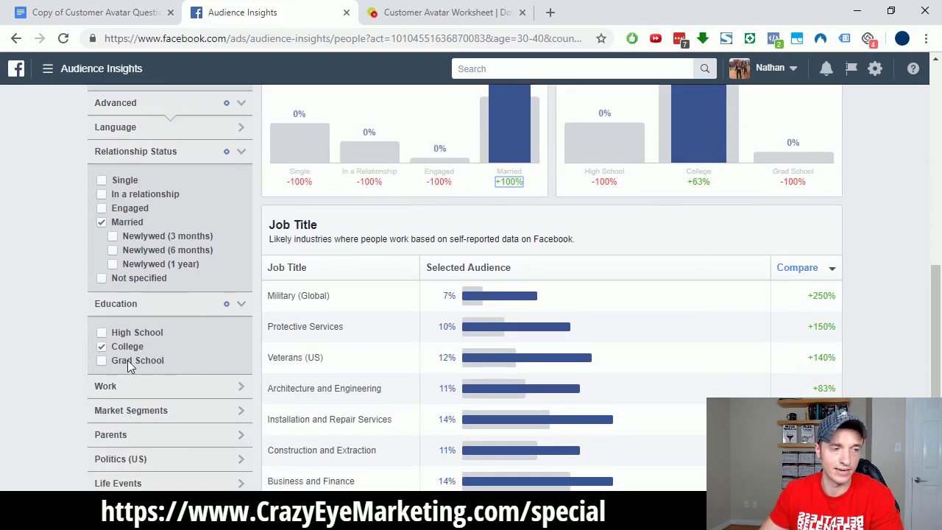
click(104, 362)
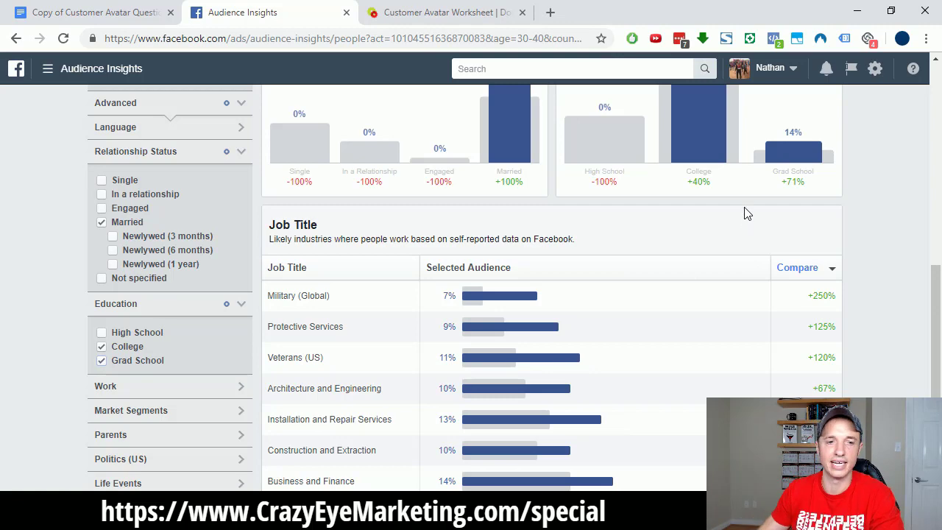
scroll(732, 224, up, 2)
Enter "College" as the Level Of Education in the questions document.
click(98, 19)
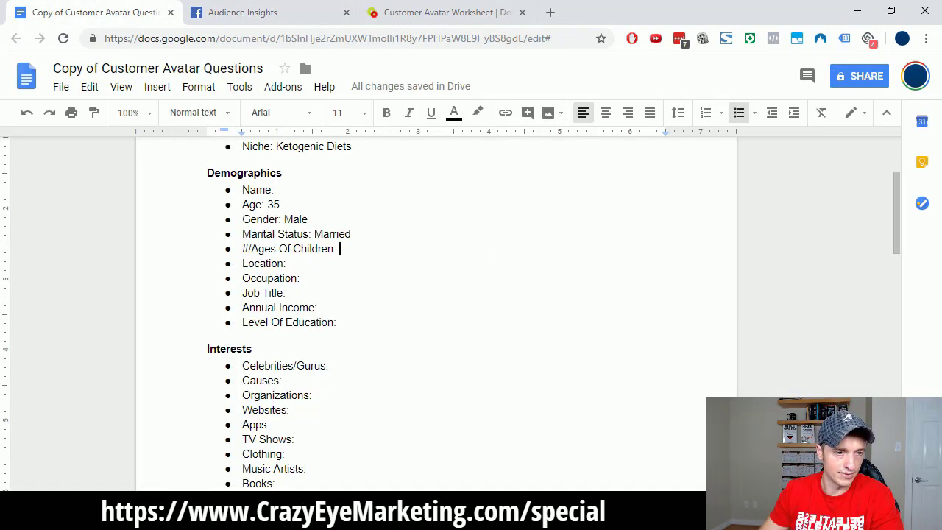
key(Down)
key(Down)
key(Down)
key(Down)
key(Down)
text(C)
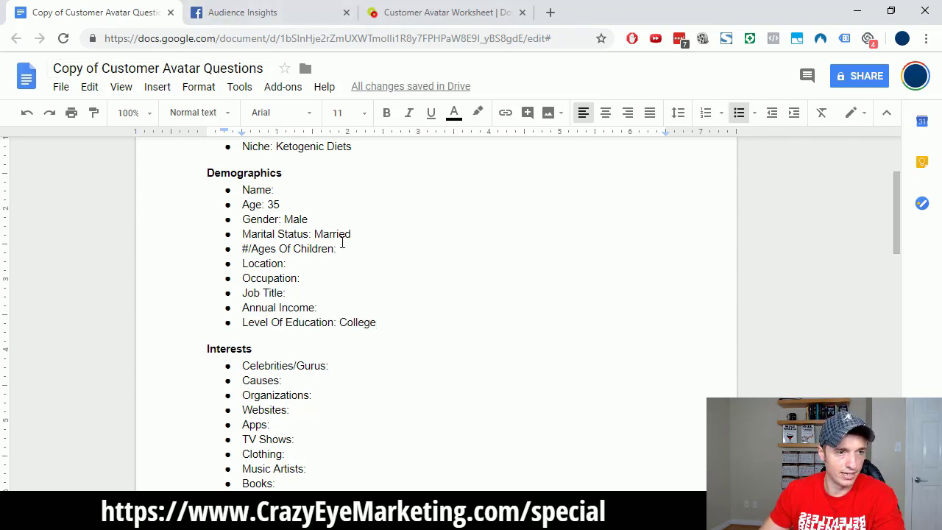
Check the audience's demographics for data on children, and enter "2 children, ages 2 and 4" under #/Ages Of Children in the questions document.
double_click(348, 248)
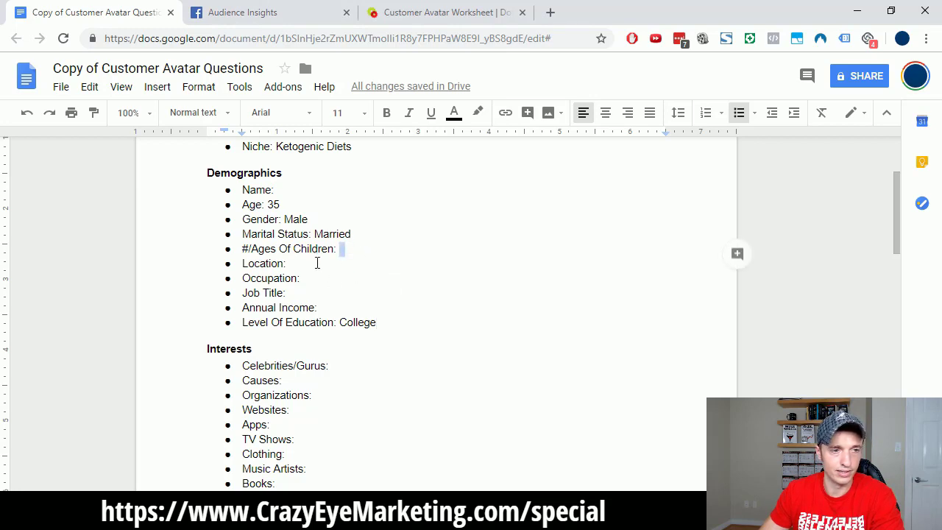
click(348, 249)
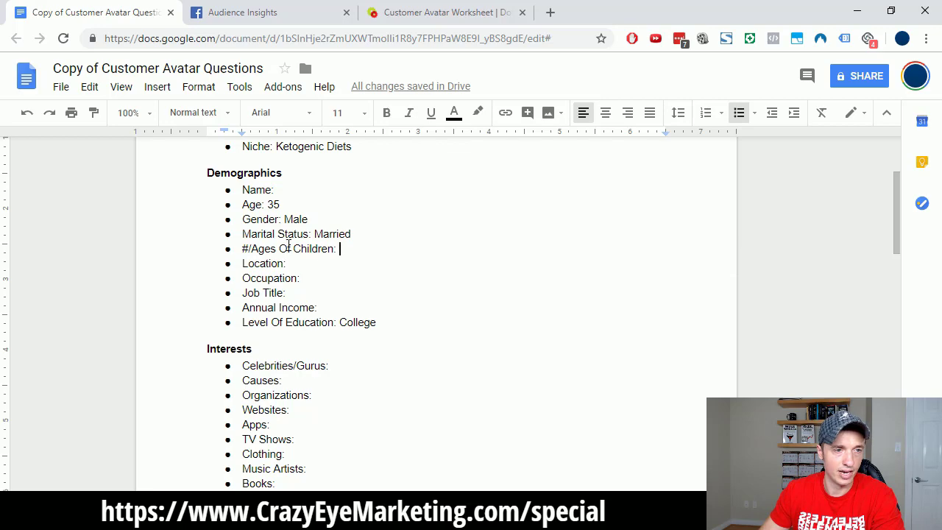
click(247, 10)
scroll(476, 316, down, 1)
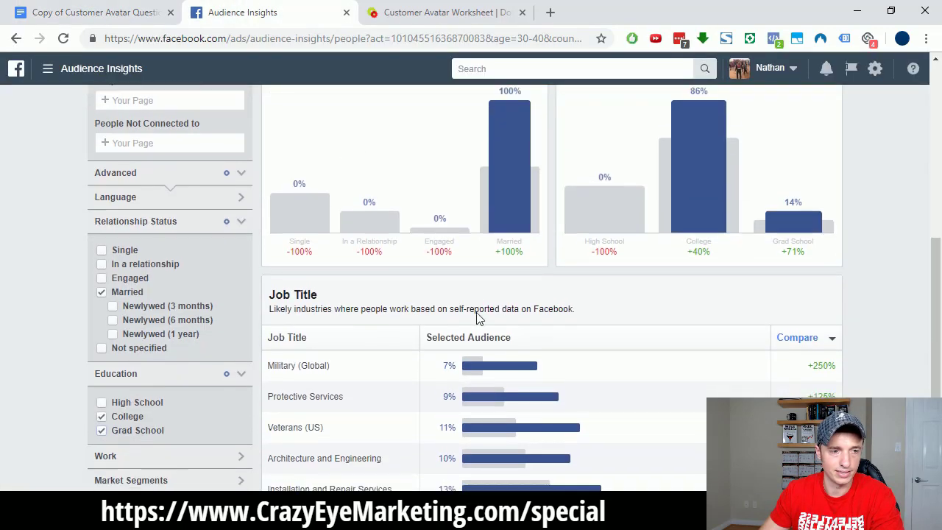
scroll(476, 318, down, 3)
scroll(478, 322, up, 5)
scroll(346, 317, up, 1)
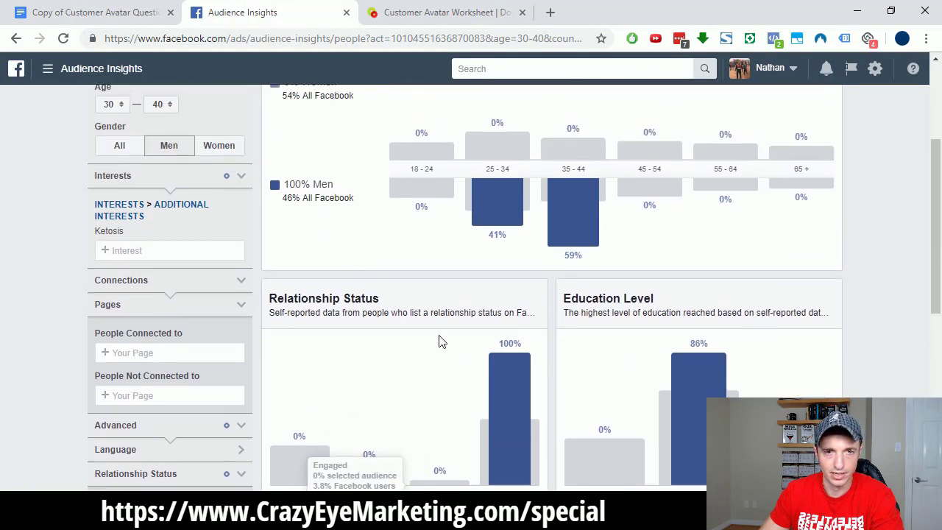
scroll(439, 341, up, 3)
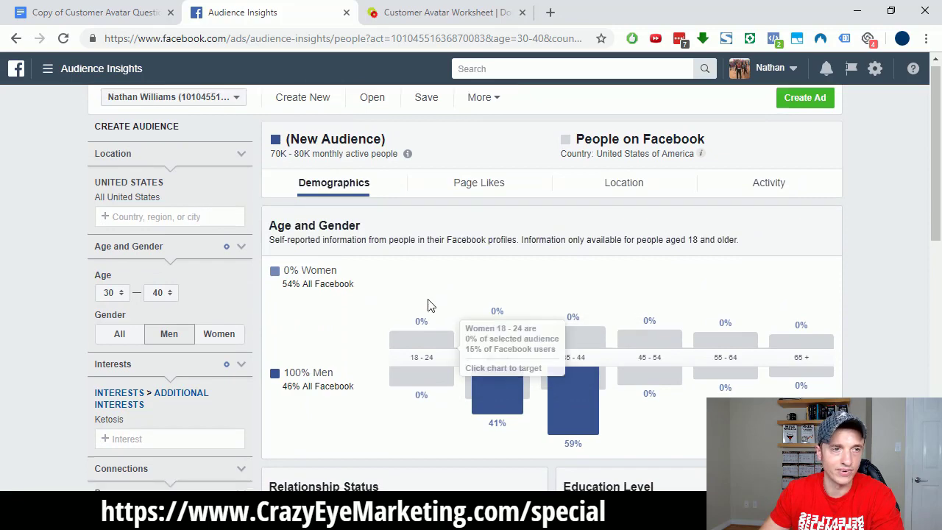
scroll(431, 305, down, 3)
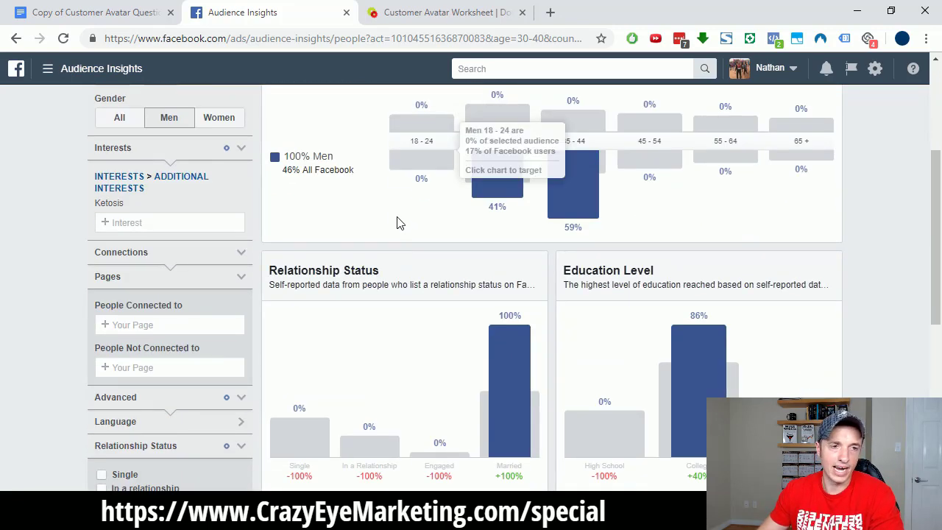
scroll(409, 255, down, 2)
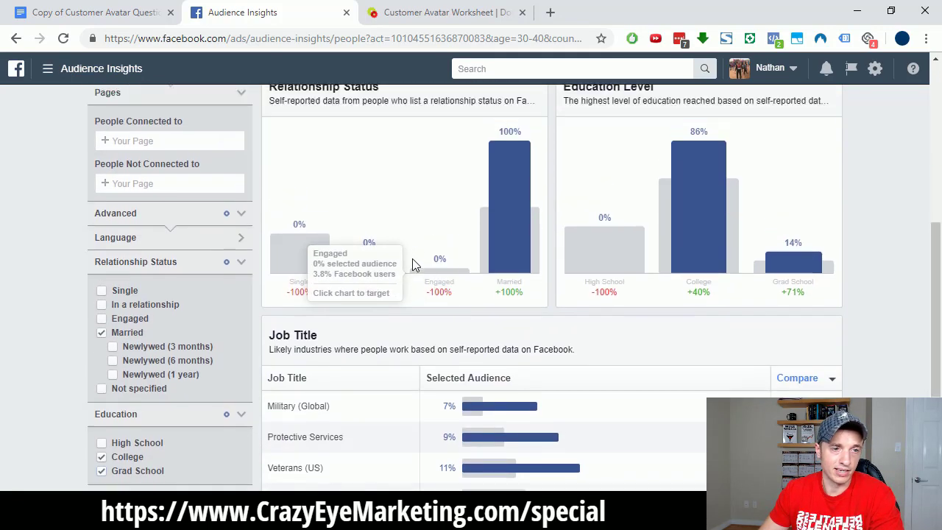
click(92, 13)
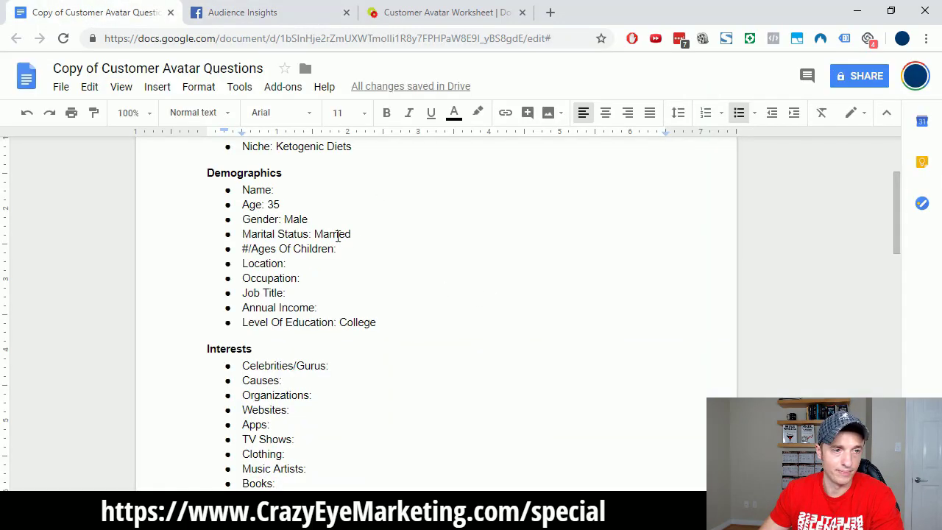
text(2 children, ages 2 and 4)
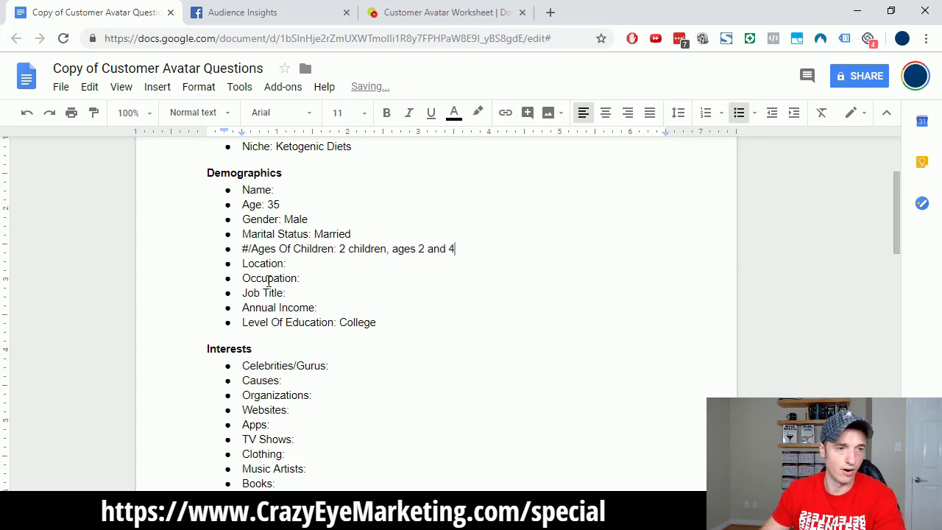
Move on to the document's Location entry and examine the audience's top cities in the Audience Insights location data.
click(330, 262)
click(264, 9)
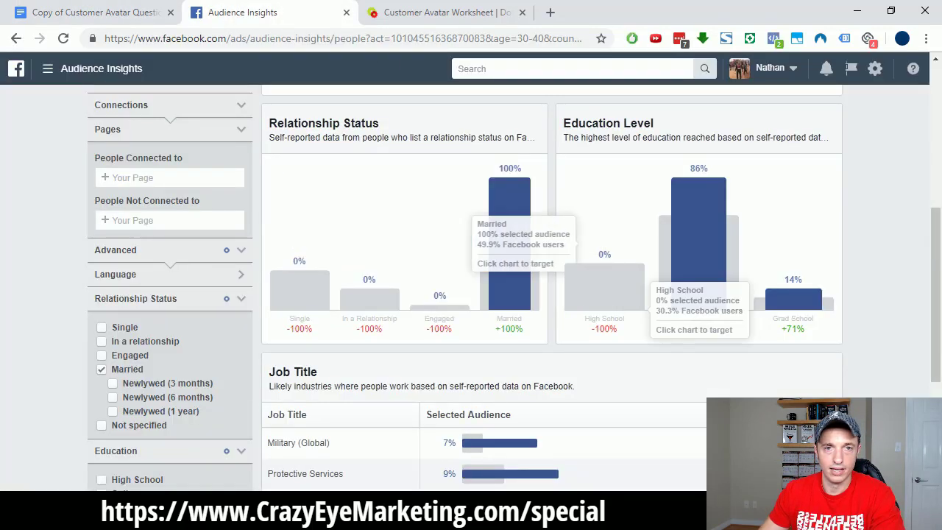
scroll(633, 221, up, 5)
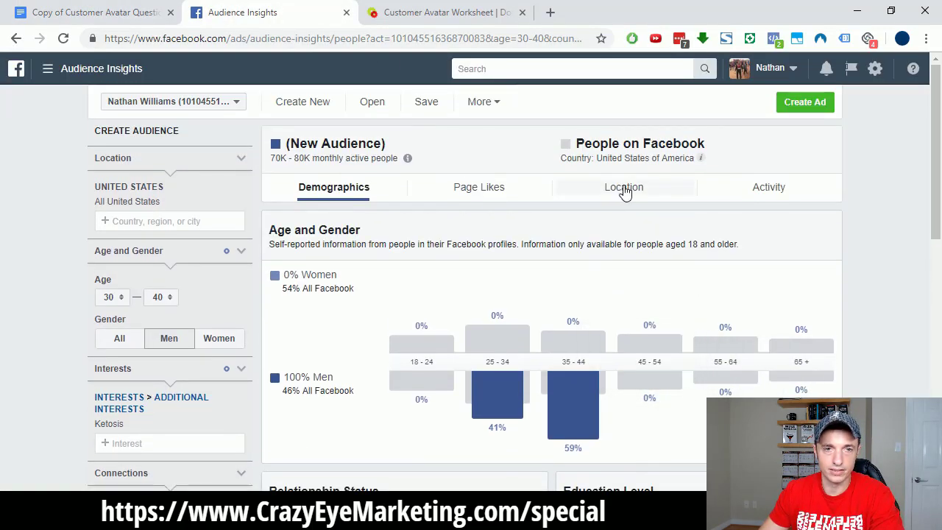
click(624, 188)
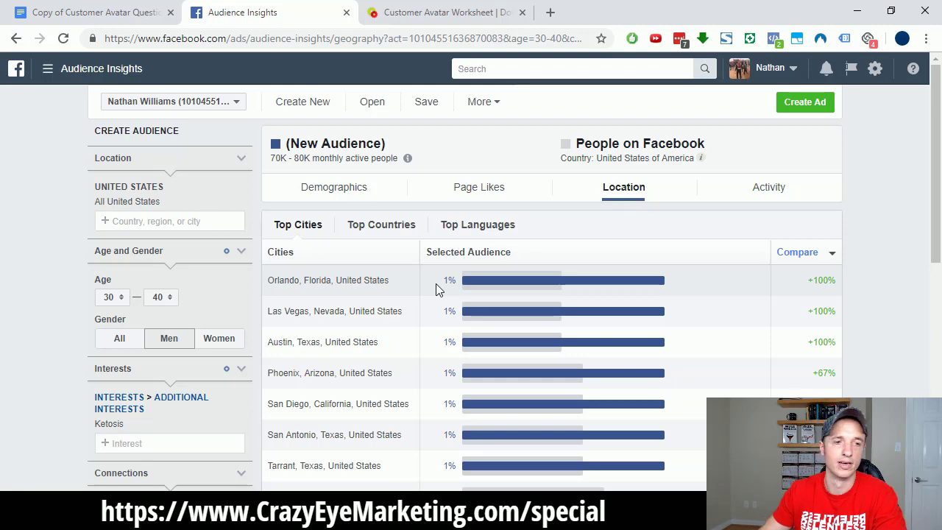
scroll(425, 296, down, 1)
scroll(425, 296, down, 1)
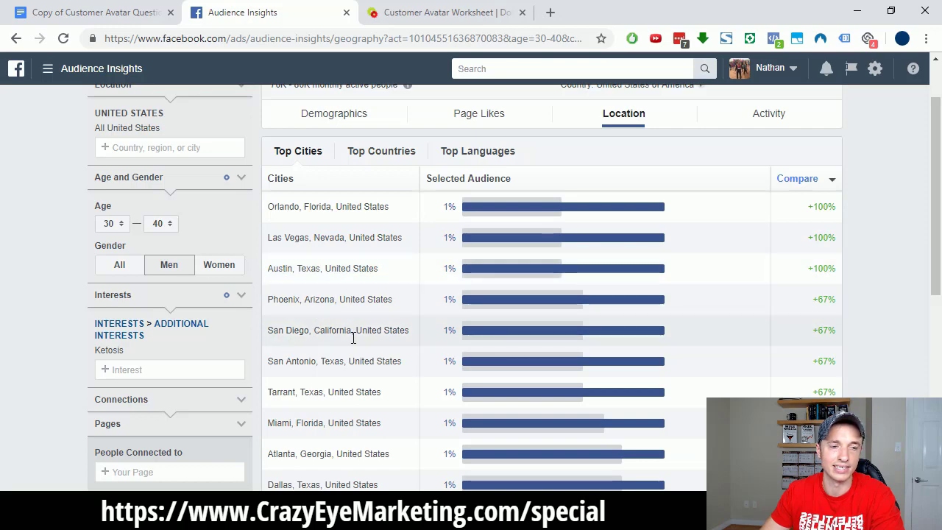
Enter "Midlothian, VA" as the Location in the questions document.
click(137, 11)
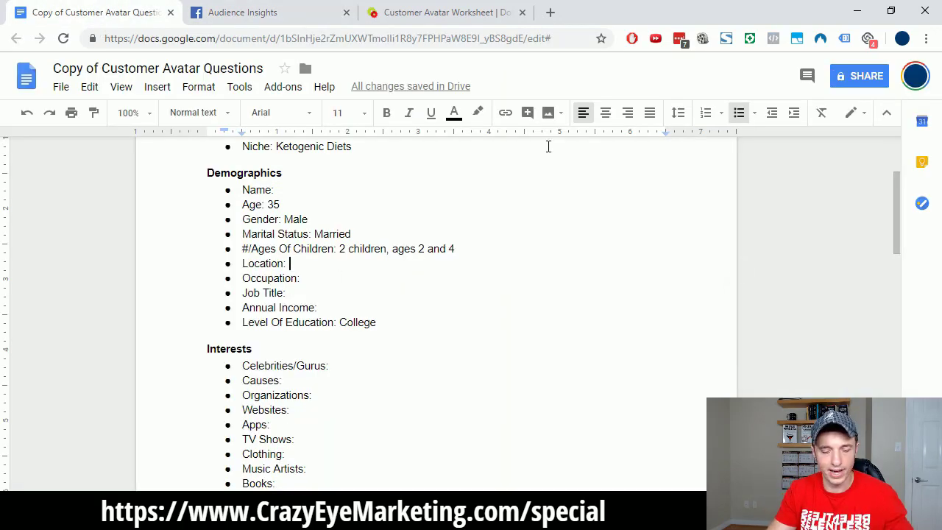
text(Mi)
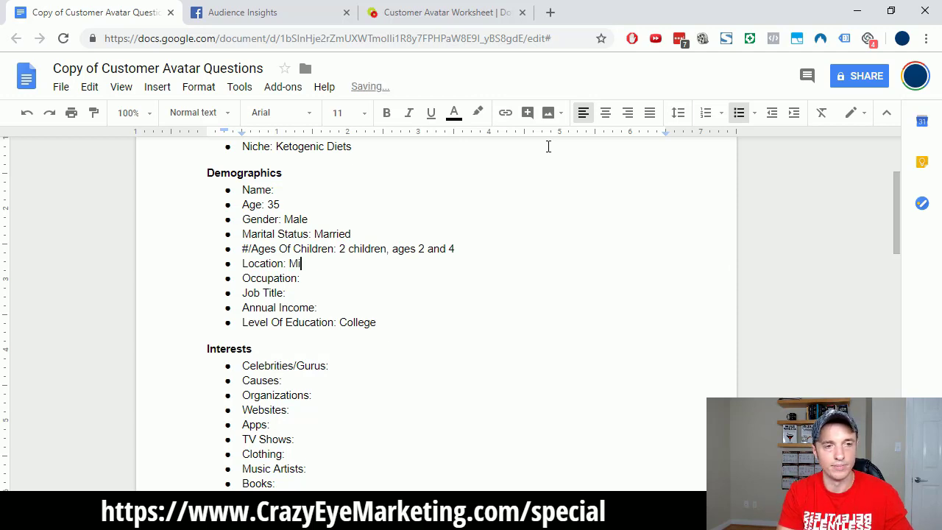
text(dlothian)
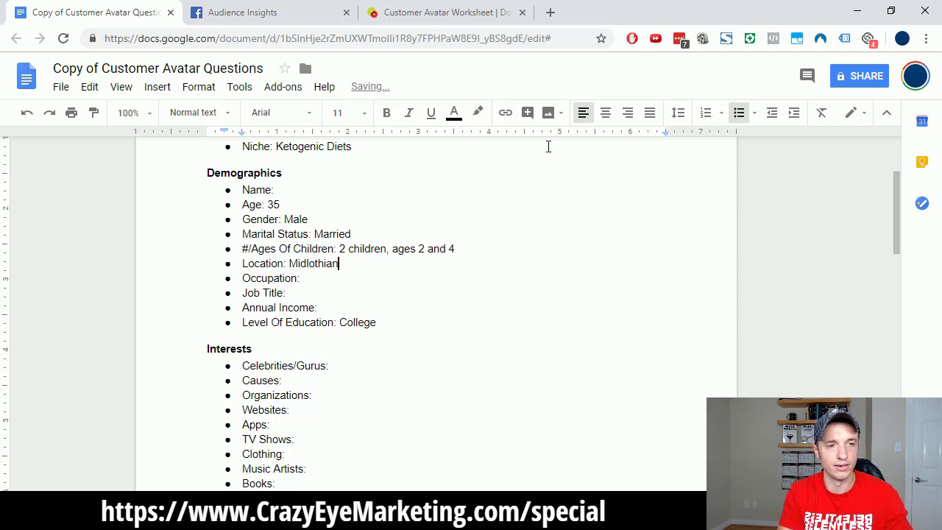
text(, VA)
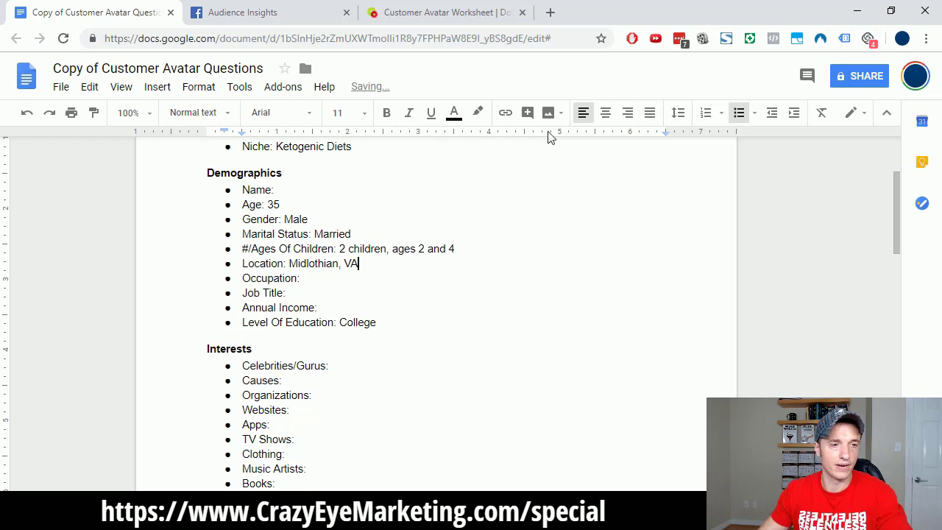
Move on to the document's Occupation entry and examine the Job Title data in the Audience Insights demographics.
click(347, 279)
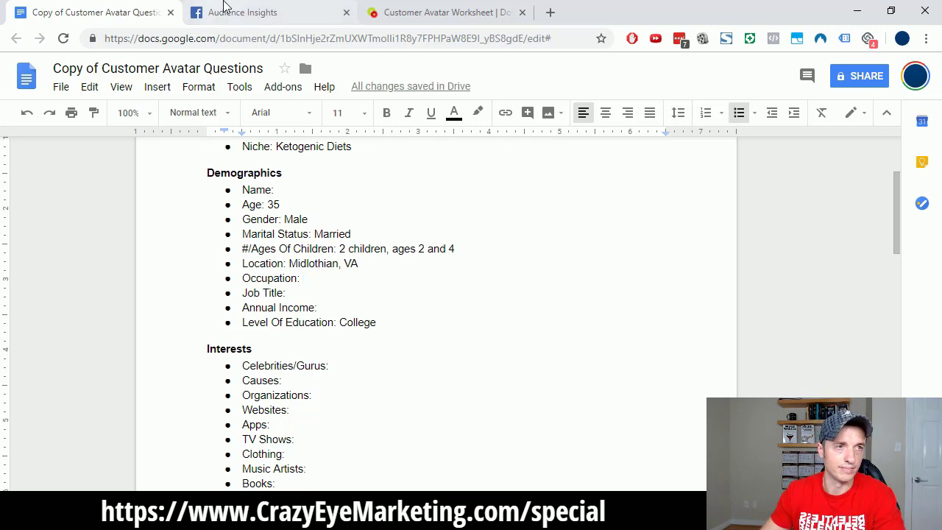
click(223, 12)
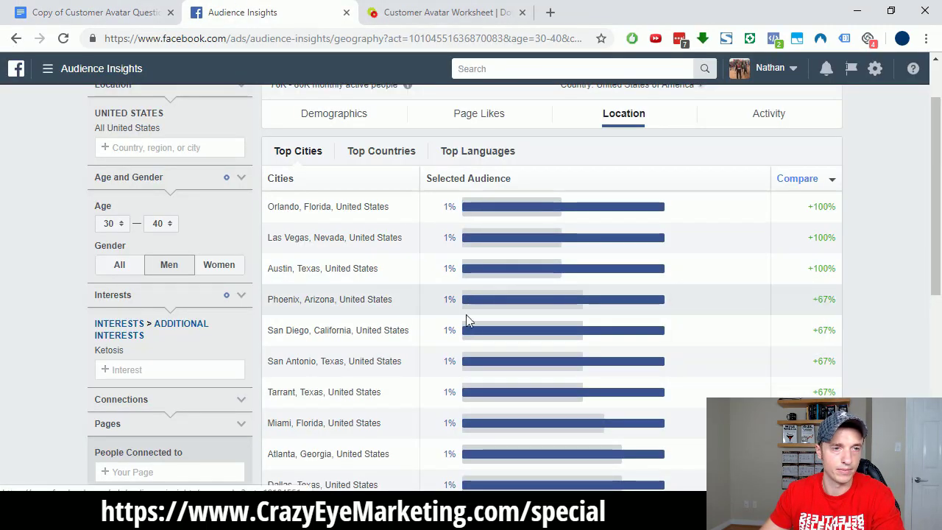
scroll(465, 314, up, 2)
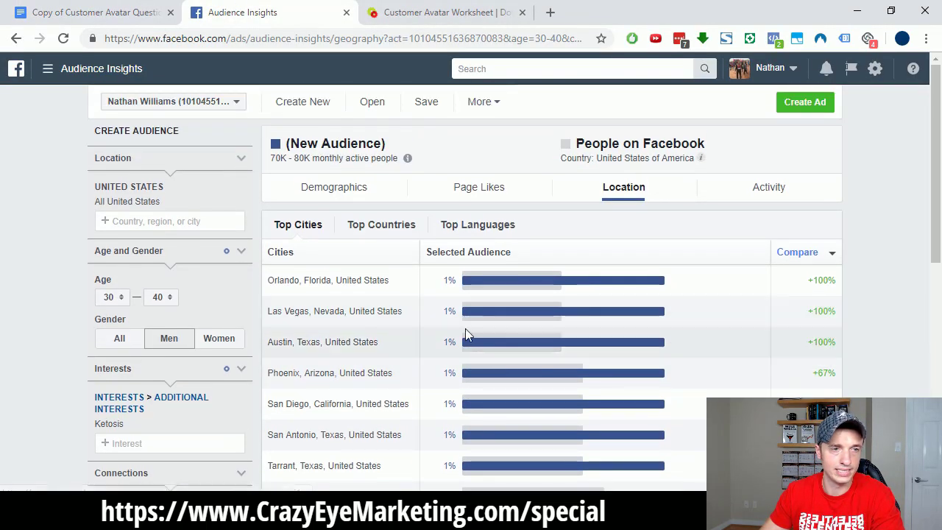
click(351, 197)
scroll(403, 200, down, 2)
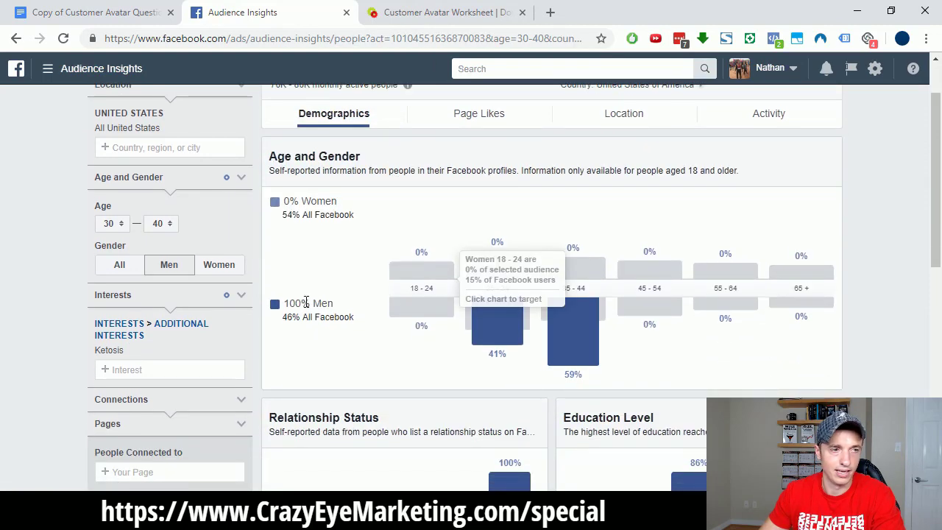
scroll(311, 301, down, 5)
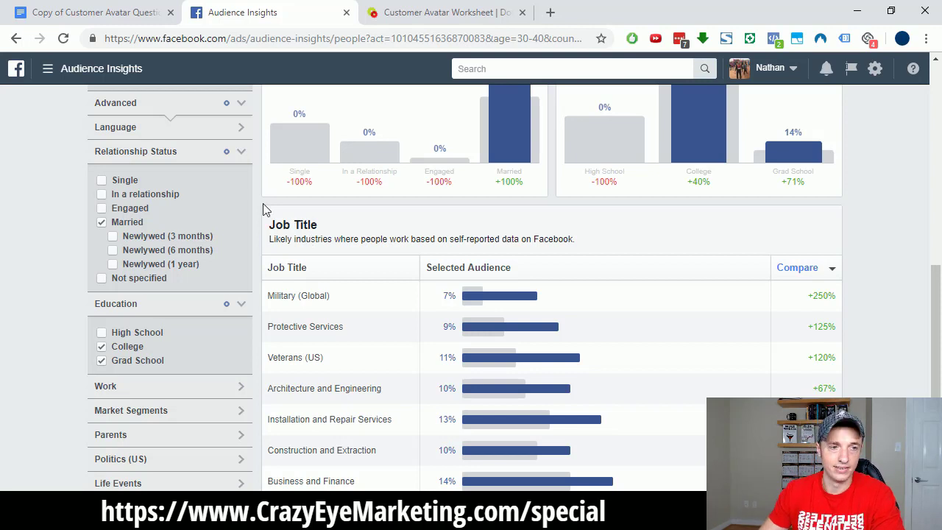
mouse_move(497, 304)
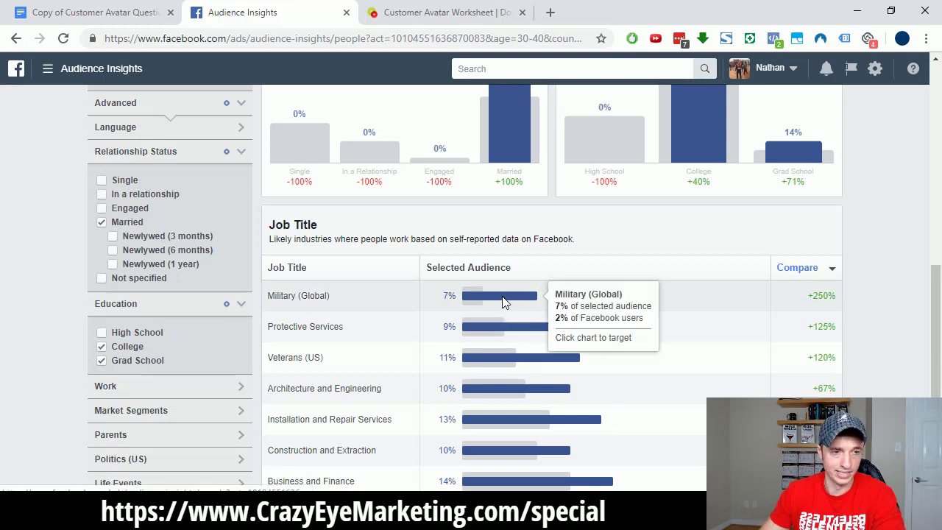
mouse_move(493, 332)
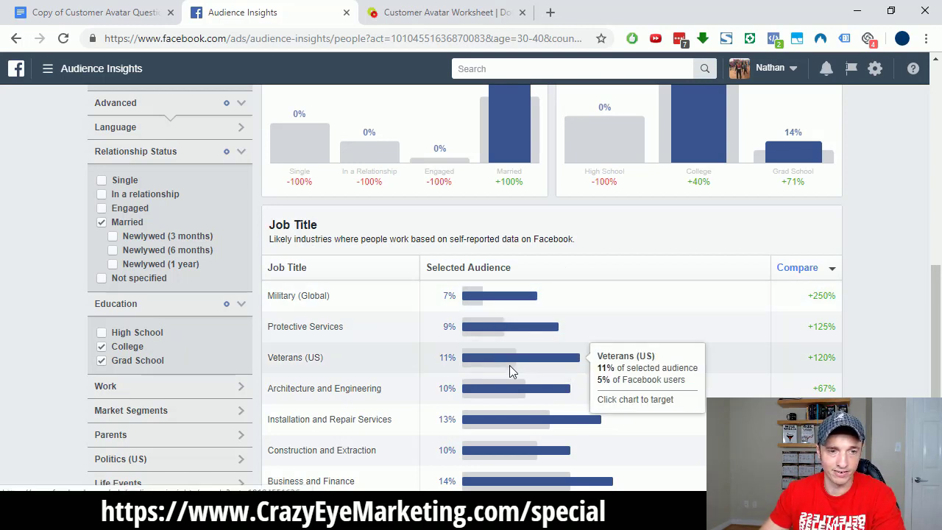
scroll(489, 346, down, 2)
scroll(480, 305, up, 1)
scroll(480, 311, up, 1)
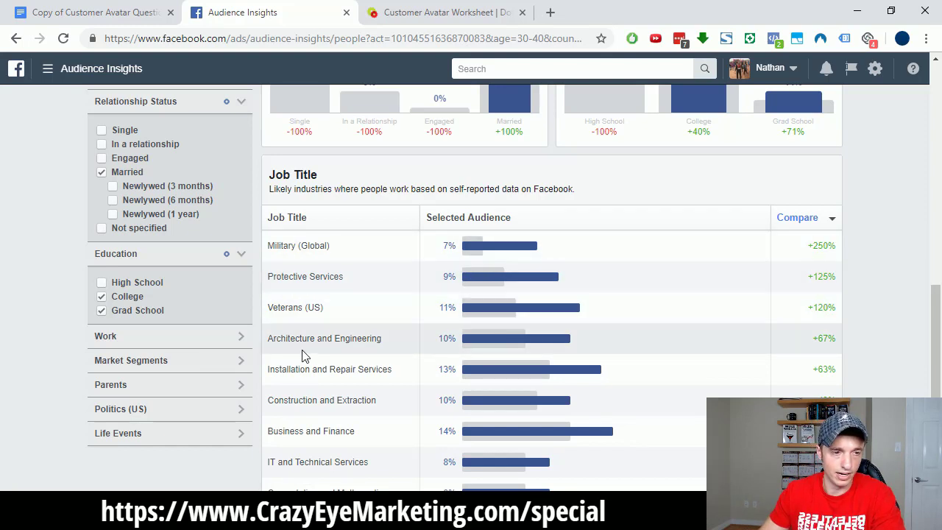
scroll(301, 308, down, 1)
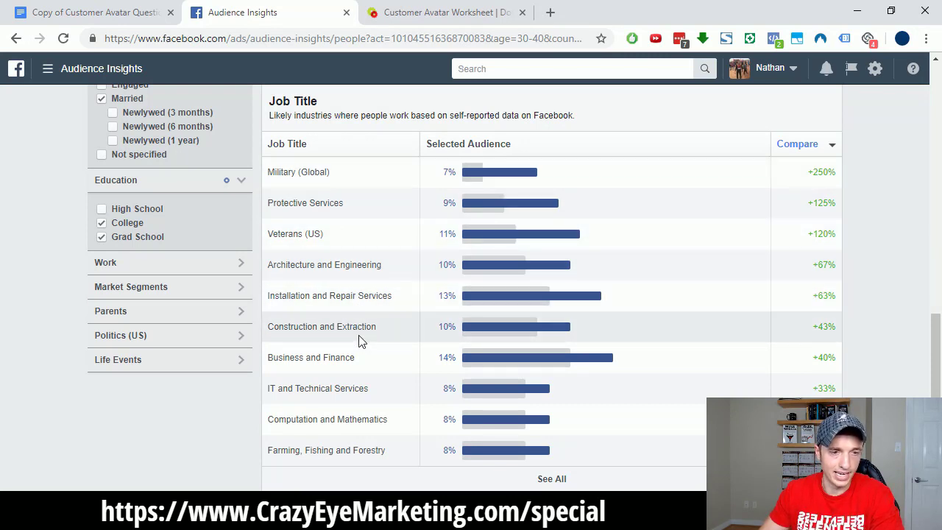
Enter "Military" as the Occupation and "Battalion Maintenance Officer" as the Job Title in the questions document, correcting the spelling of "Battalion".
click(105, 13)
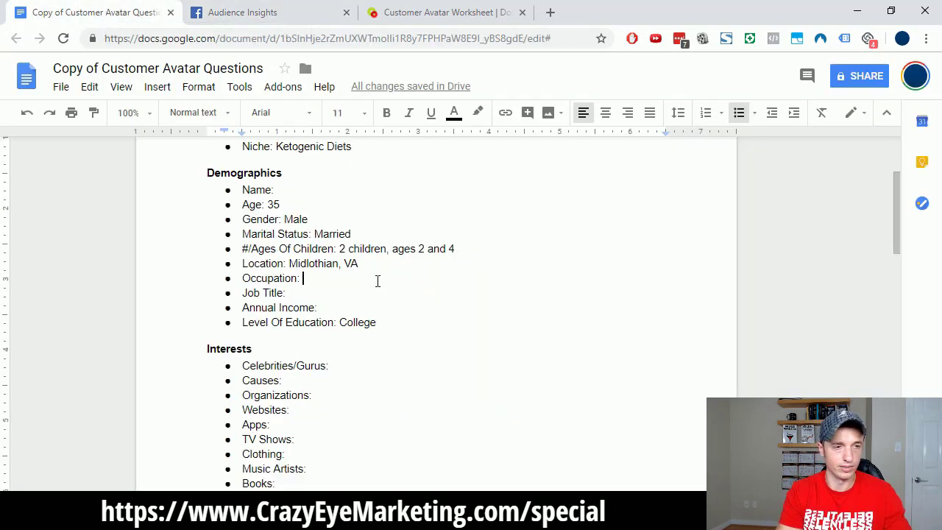
text(ilitary)
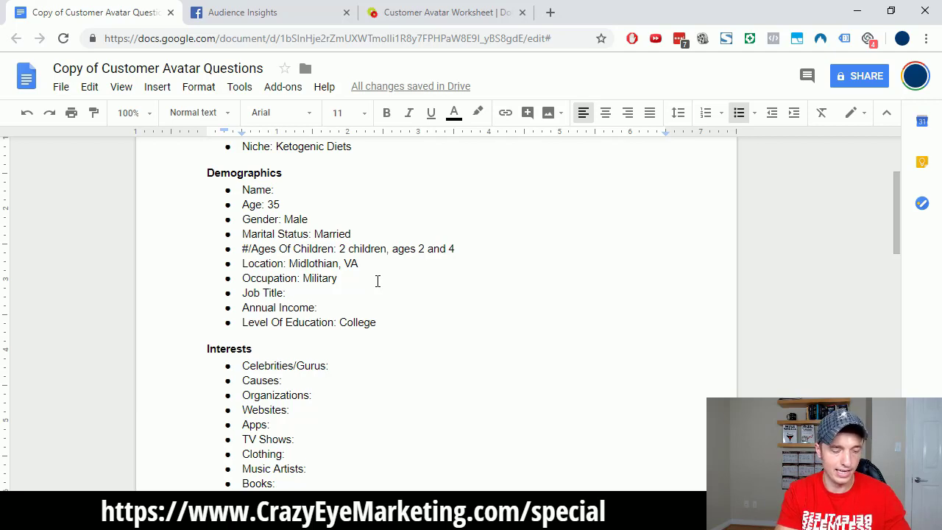
text(B)
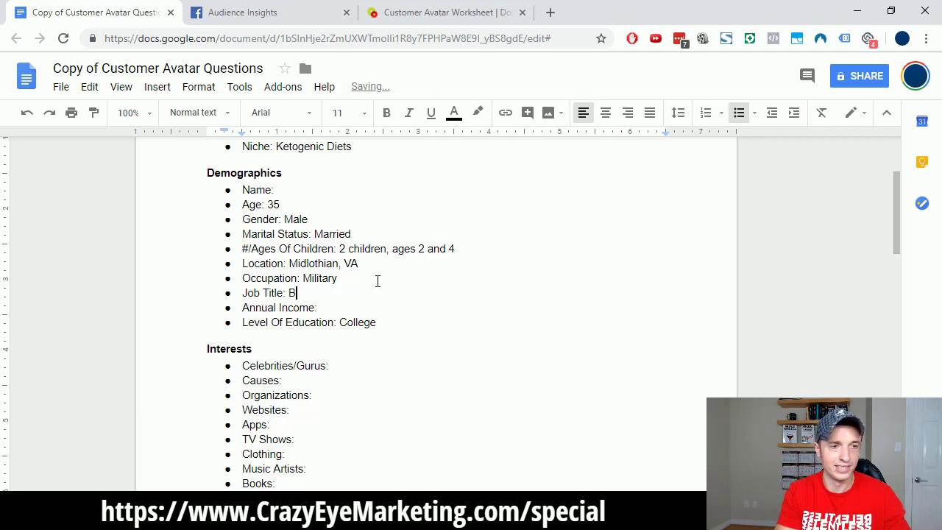
text(attalio)
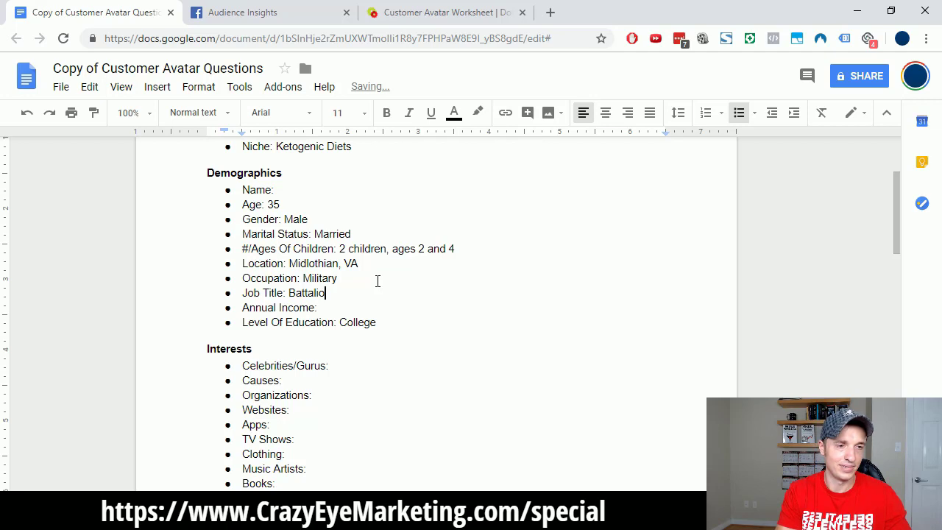
text(on)
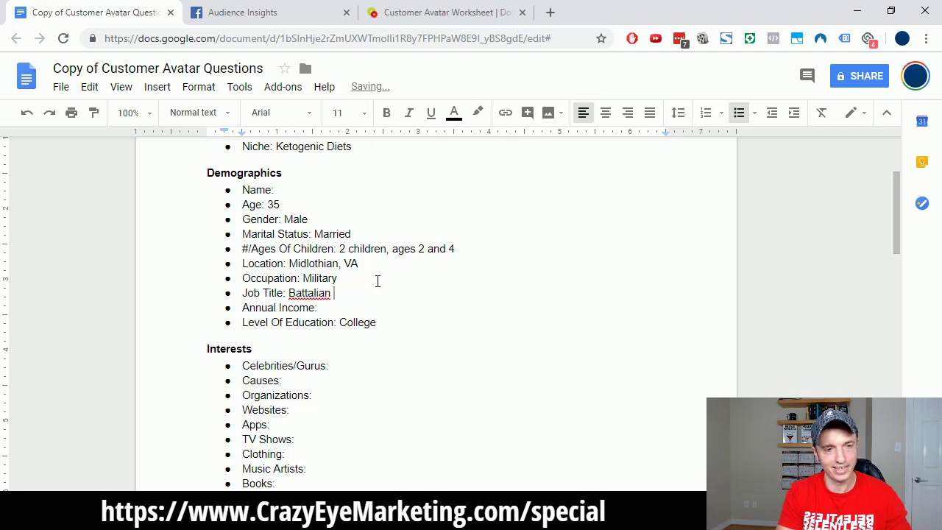
text( Maintenance Officer)
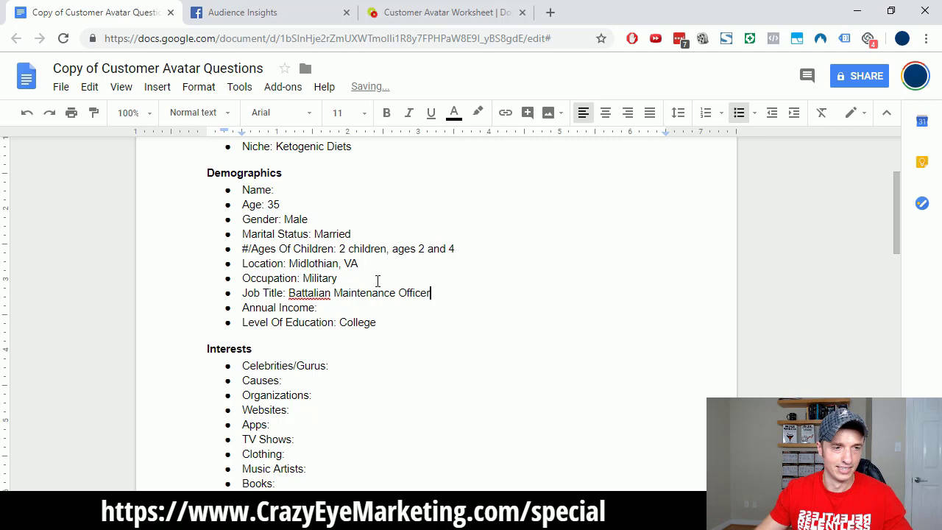
right_click(324, 294)
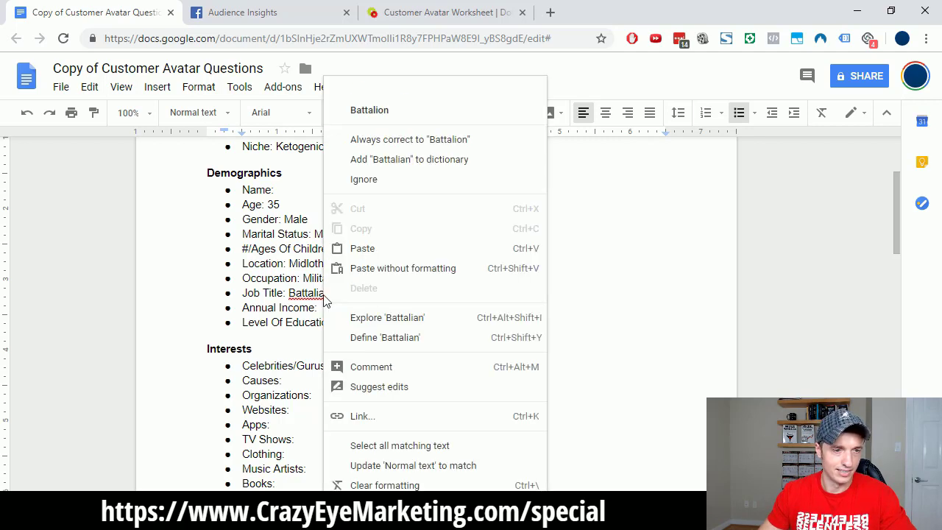
click(375, 110)
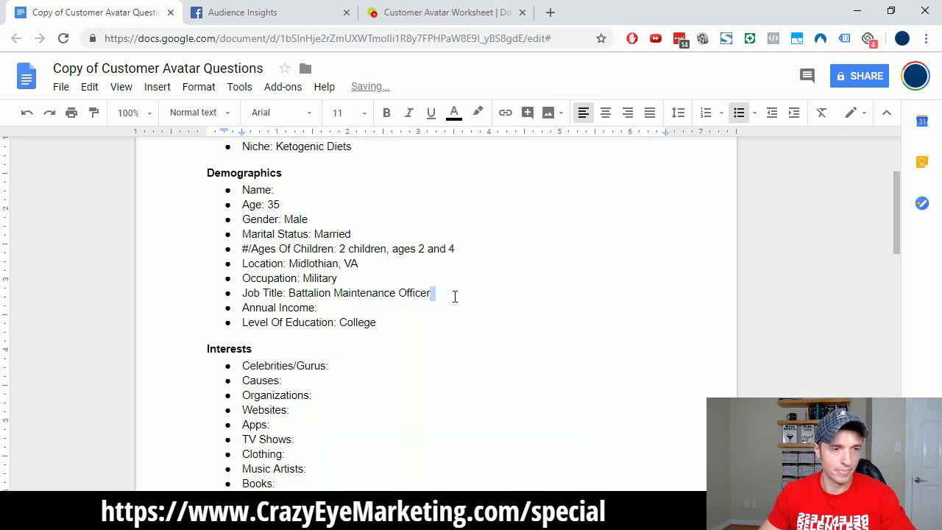
Enter "60k" as the Annual Income in the document's Demographics section.
click(309, 293)
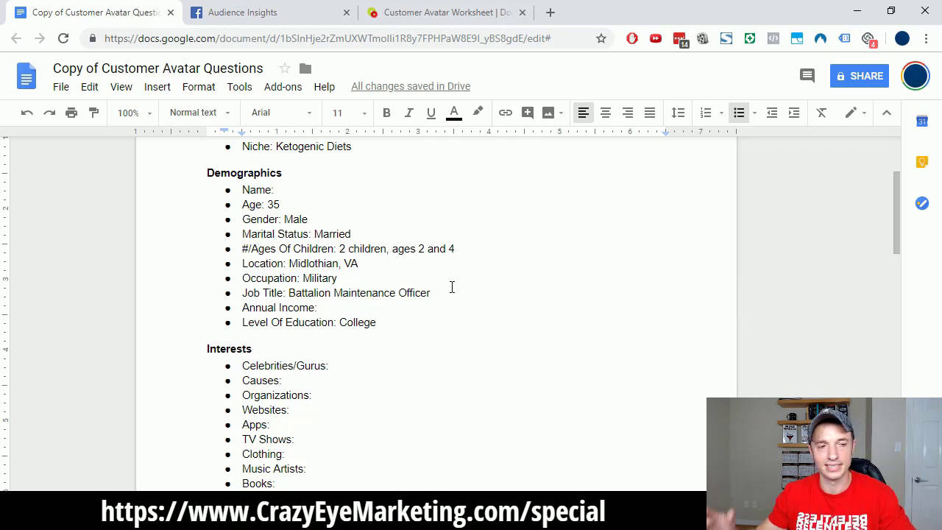
click(378, 307)
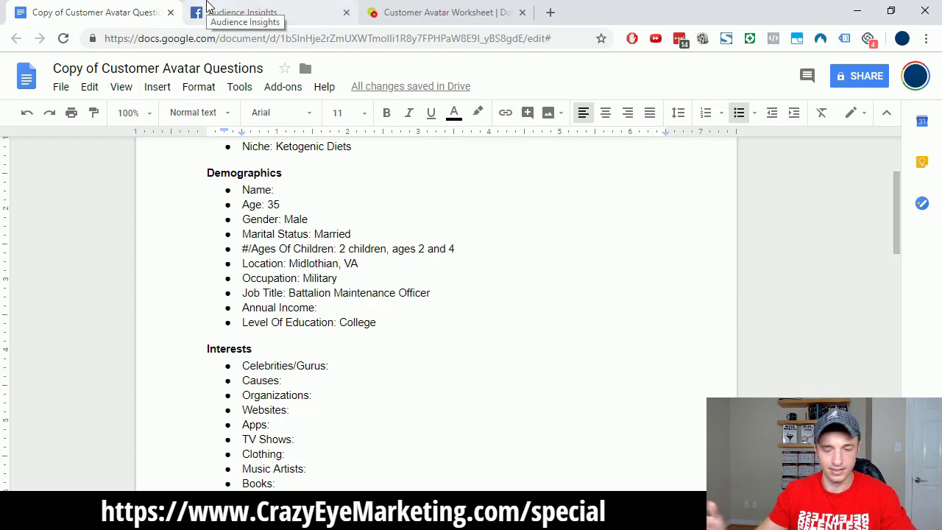
text(60k)
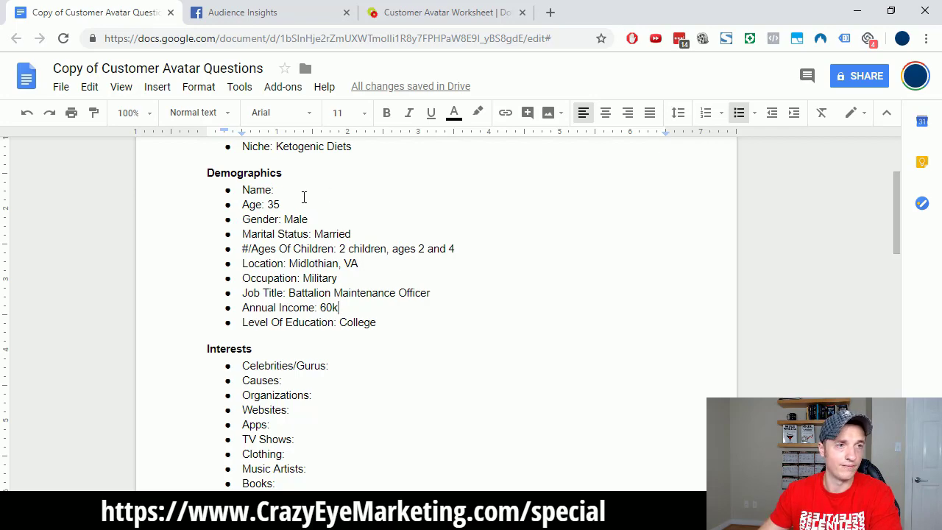
Examine the audience's age, relationship, education and job title data and the available audience filters in Audience Insights.
click(240, 12)
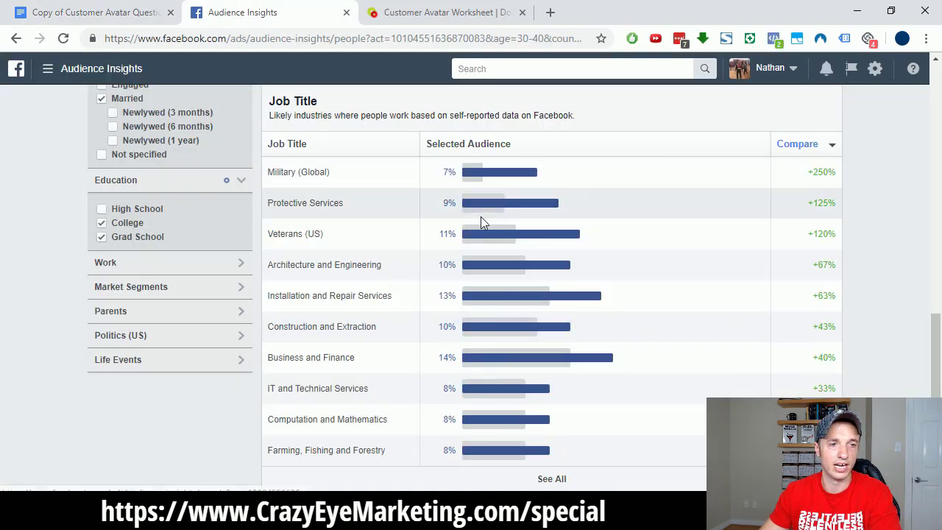
scroll(387, 372, up, 8)
scroll(390, 387, up, 3)
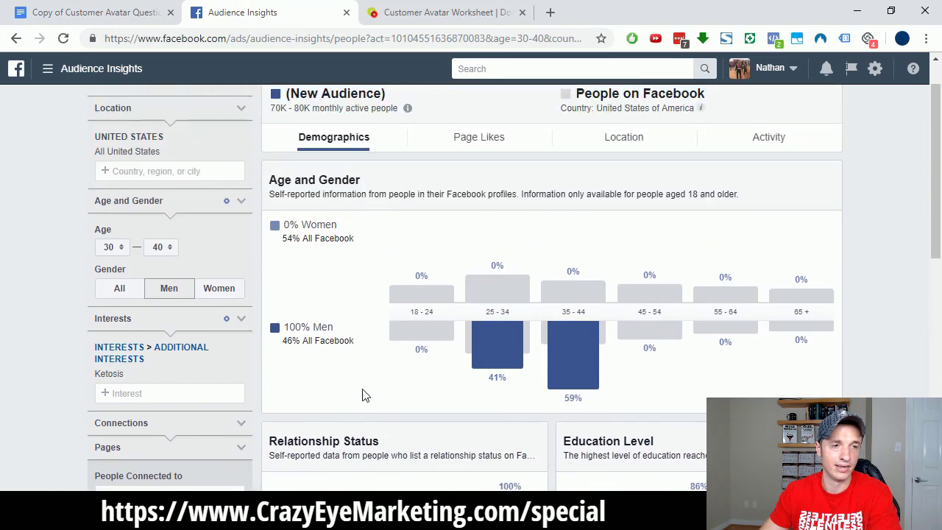
scroll(361, 343, down, 2)
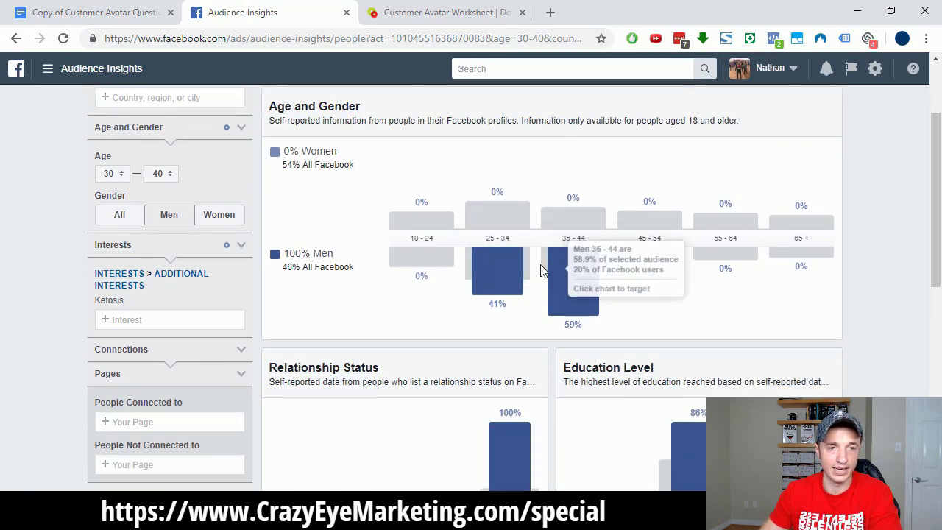
scroll(544, 269, down, 3)
scroll(577, 224, down, 1)
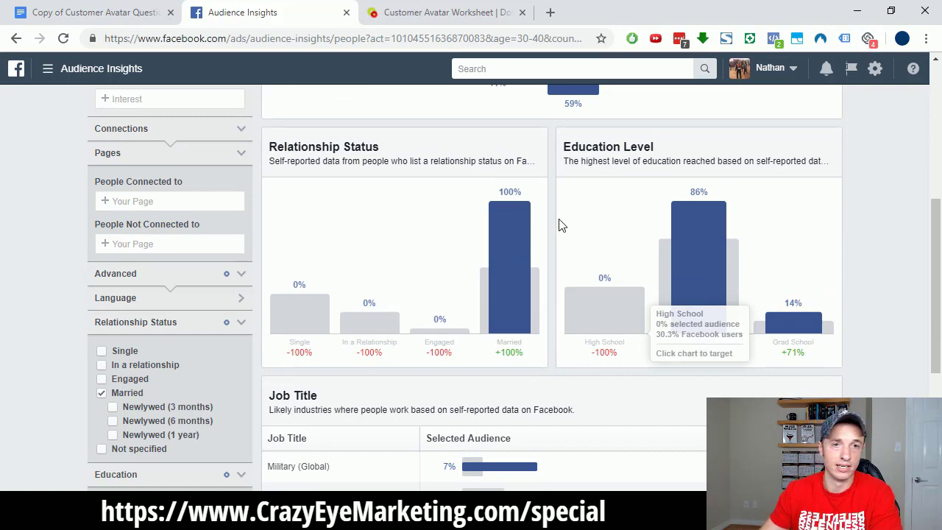
scroll(751, 295, down, 2)
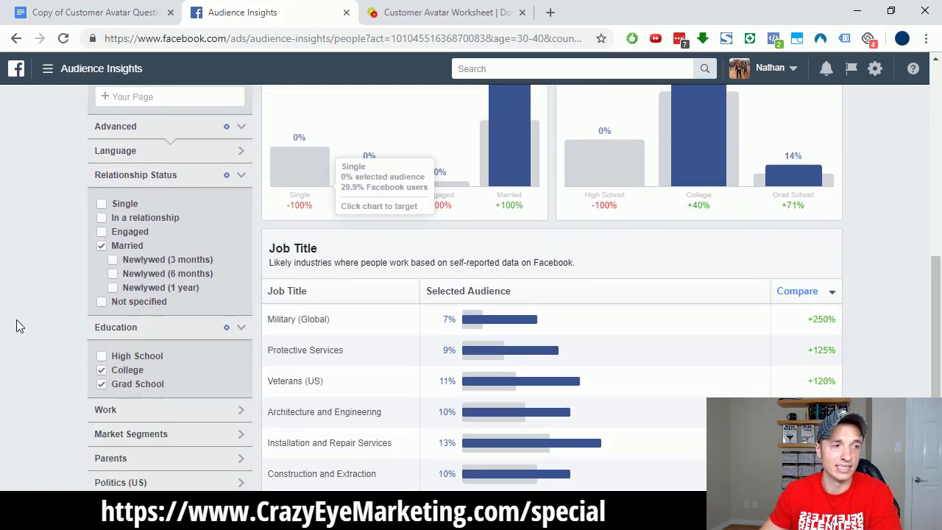
scroll(132, 353, up, 2)
scroll(92, 273, up, 2)
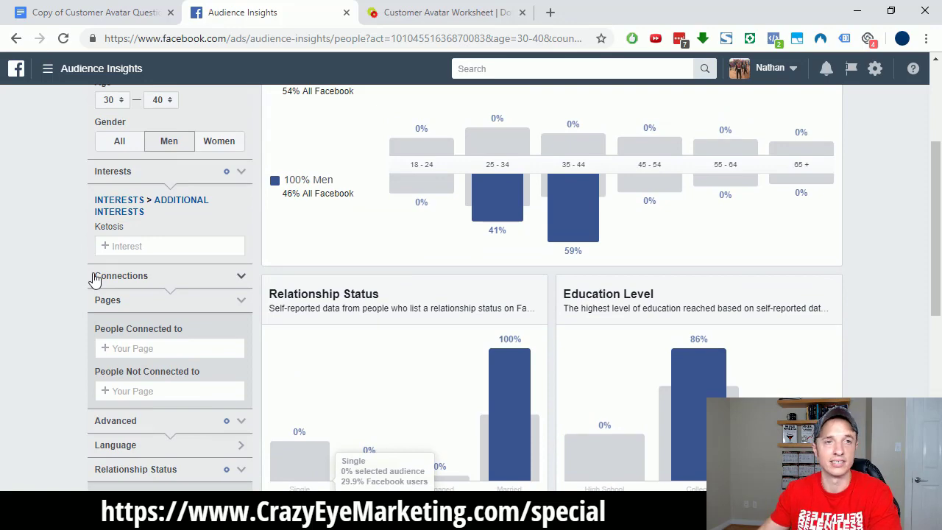
Enter the avatar's first name in the Name entry of the questions document.
click(85, 12)
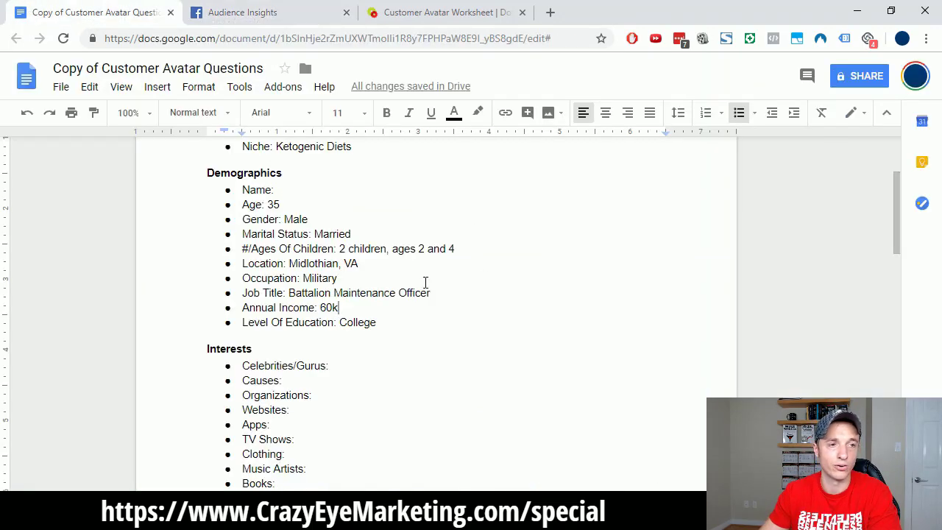
click(347, 189)
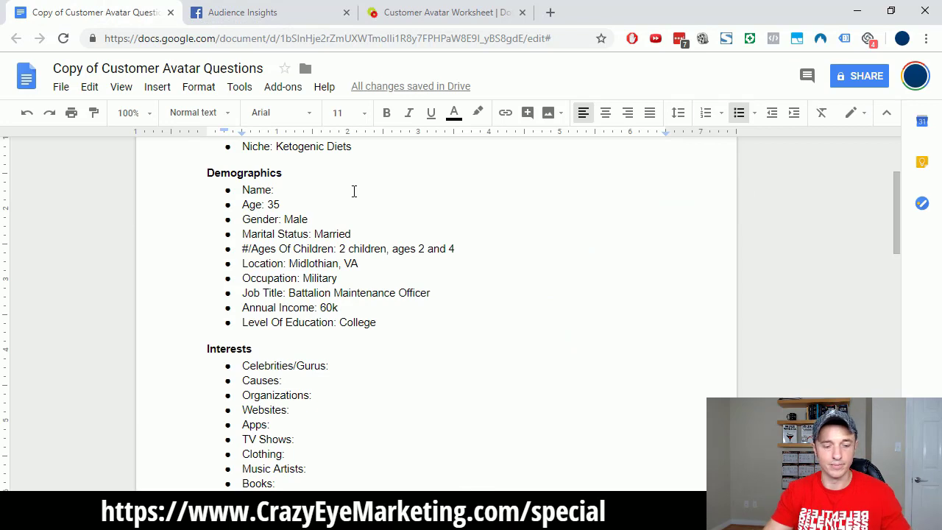
text(Josh)
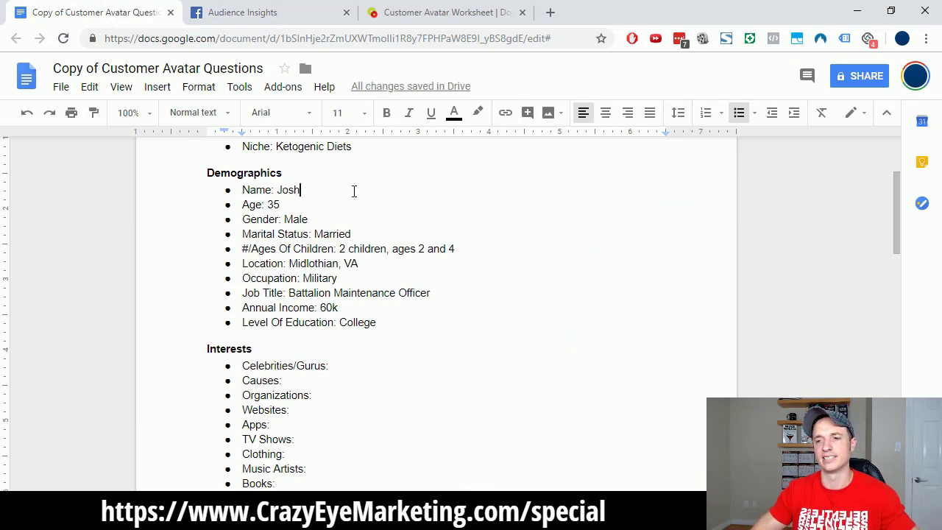
Move on to the document's Celebrities/Gurus entry under Interests, and open the audience's Page Likes data in Audience Insights.
scroll(354, 192, down, 2)
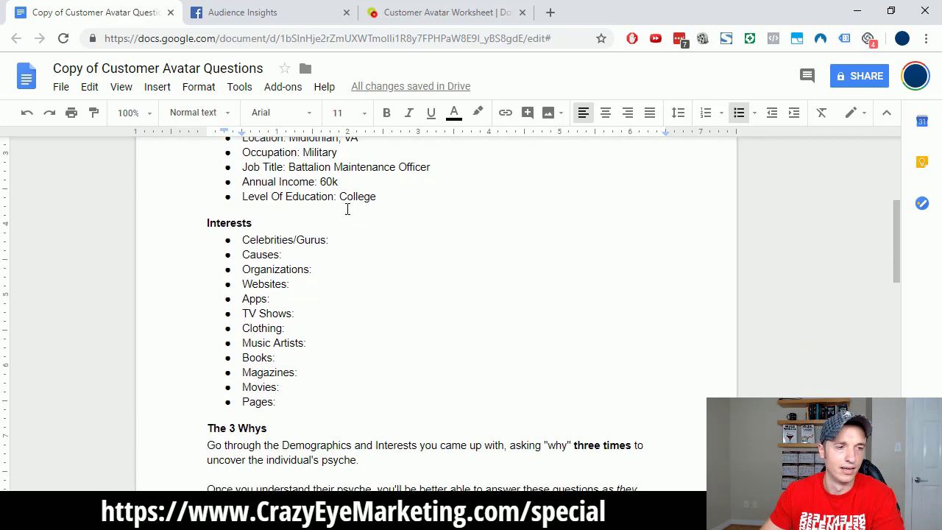
double_click(363, 216)
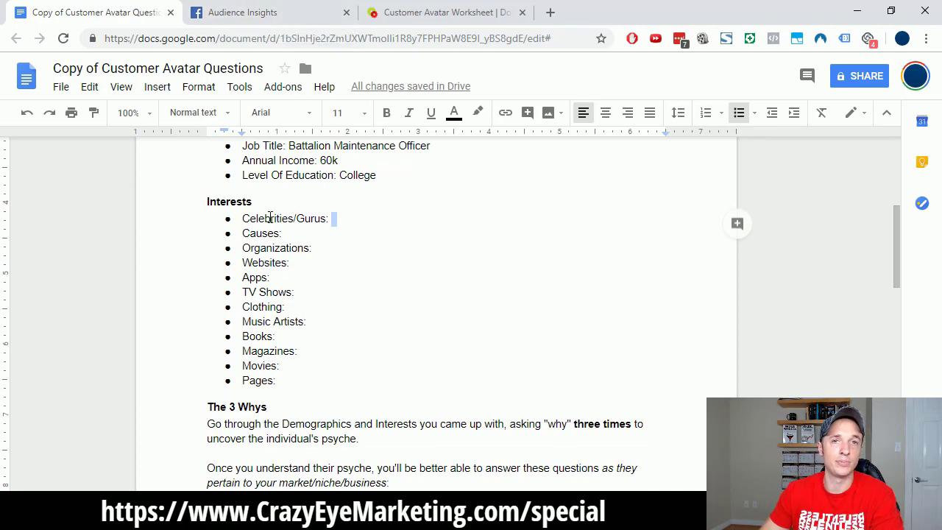
click(250, 6)
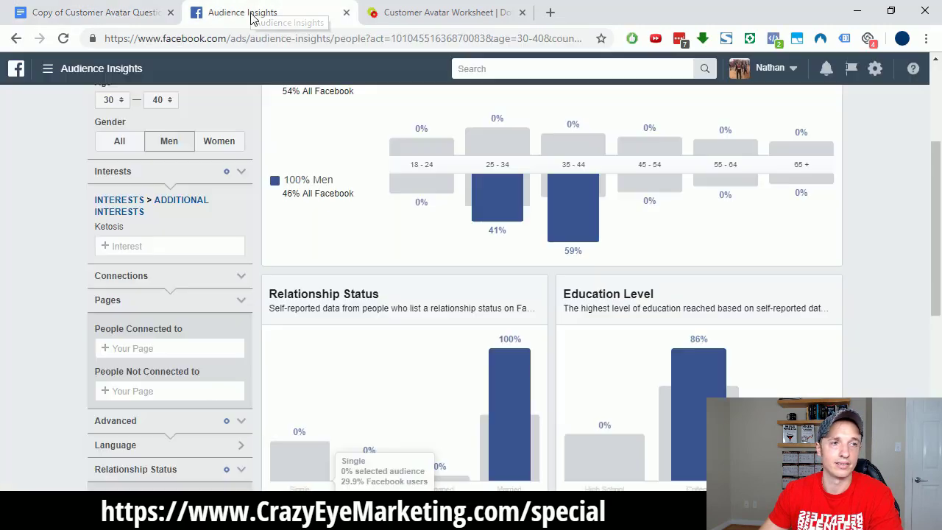
scroll(460, 332, up, 4)
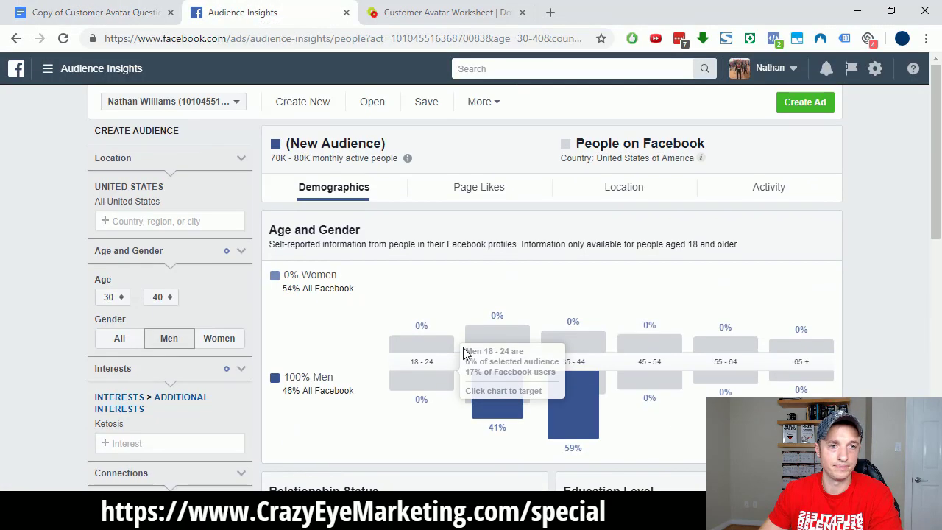
click(473, 197)
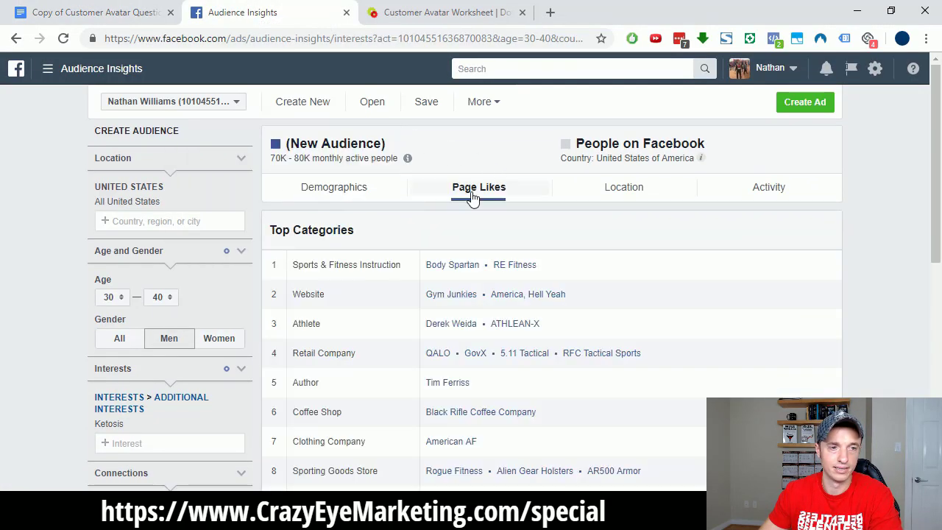
Examine the audience's Top Categories and the list of relevant Facebook pages in the Page Likes data.
scroll(210, 154, down, 1)
scroll(349, 231, down, 4)
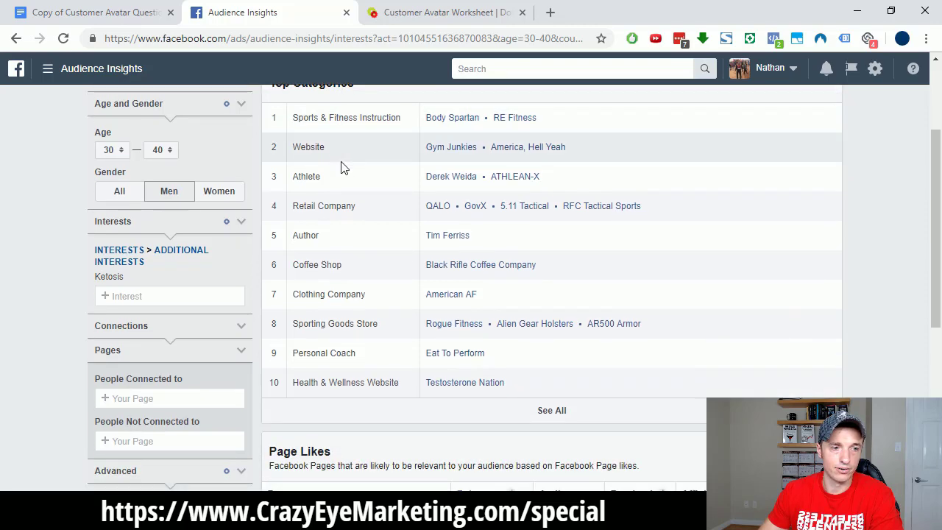
scroll(414, 250, up, 5)
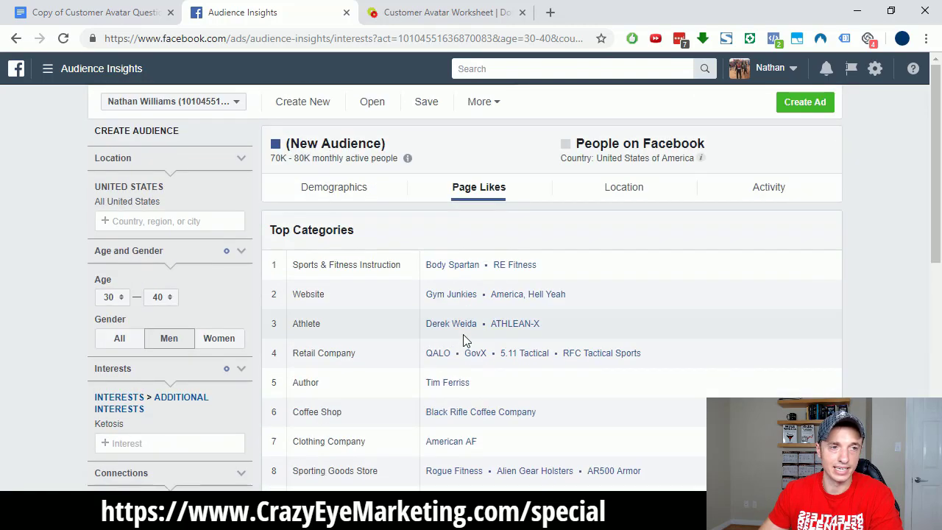
scroll(334, 321, down, 1)
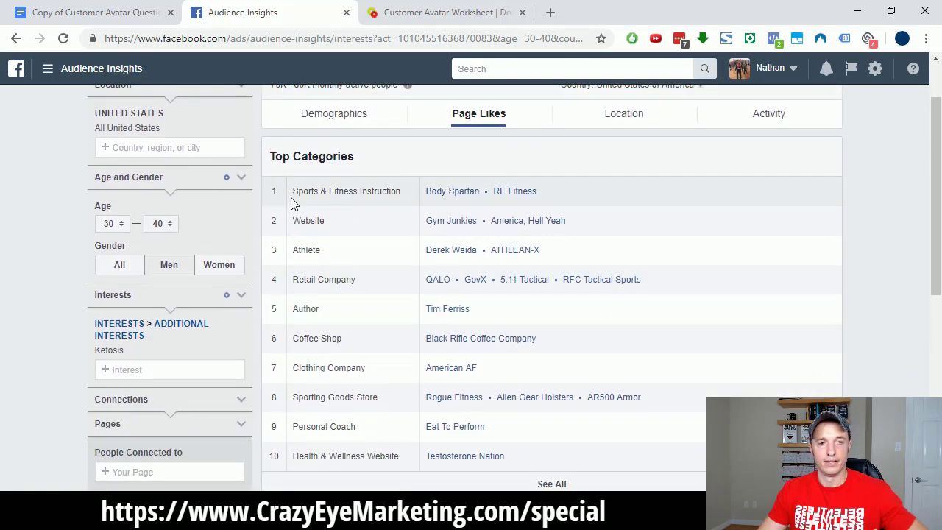
scroll(354, 265, down, 6)
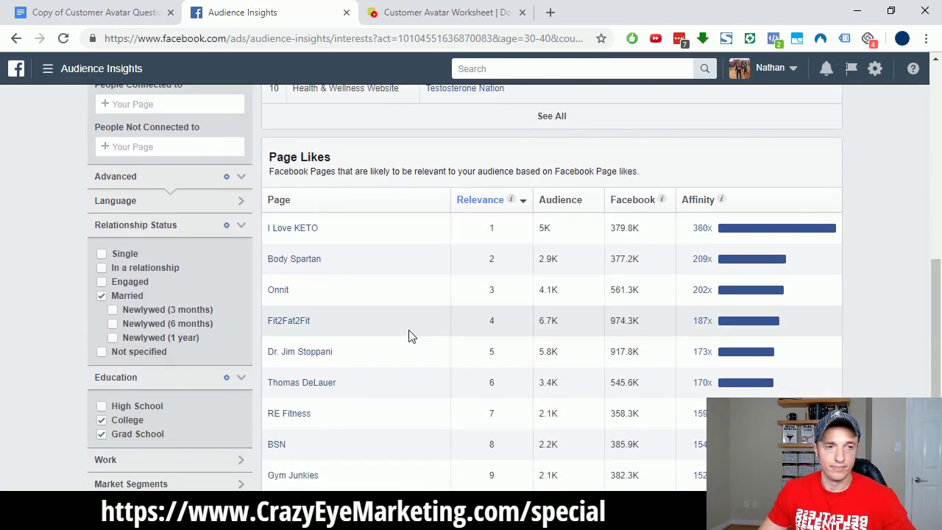
scroll(410, 339, up, 2)
scroll(410, 341, up, 5)
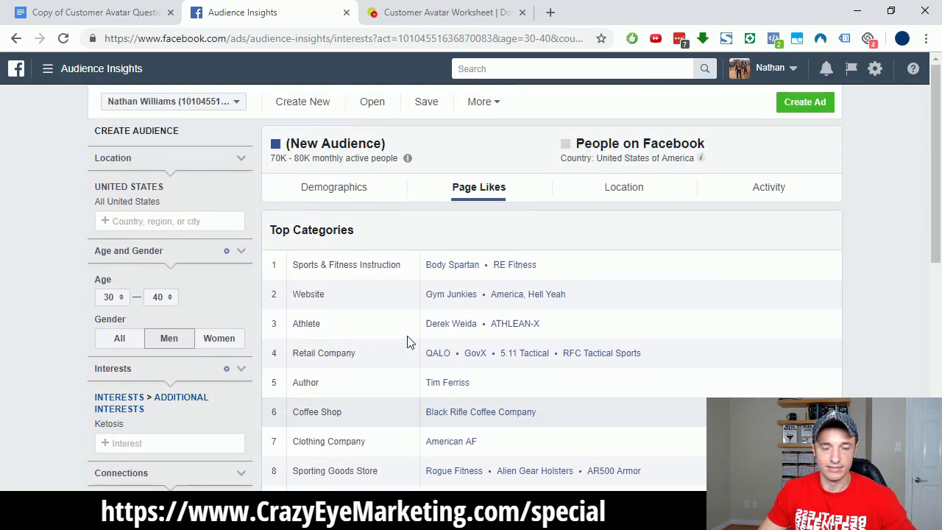
scroll(409, 342, down, 1)
scroll(383, 341, down, 1)
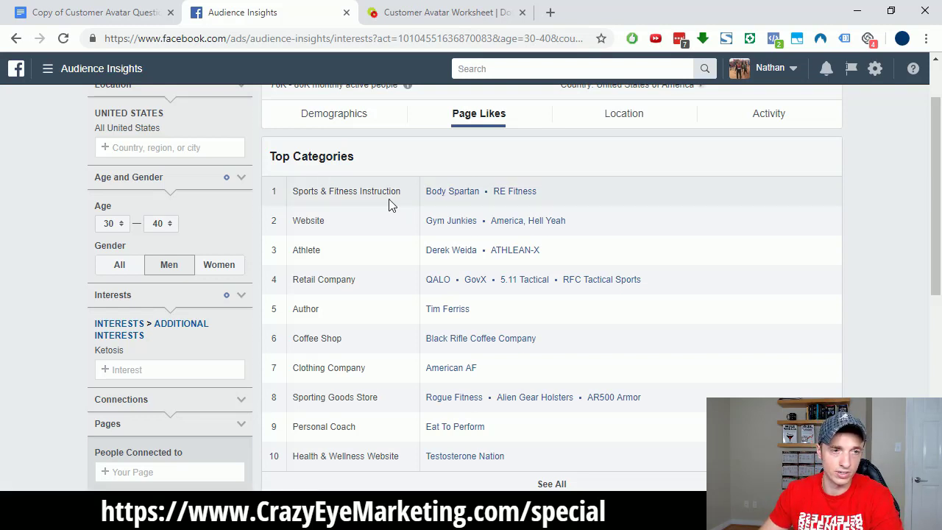
Copy the top Page Likes category row, Sports & Fitness Instruction with Body Spartan and RE Fitness, into the document above Celebrities/Gurus under Interests.
drag(586, 191, 288, 197)
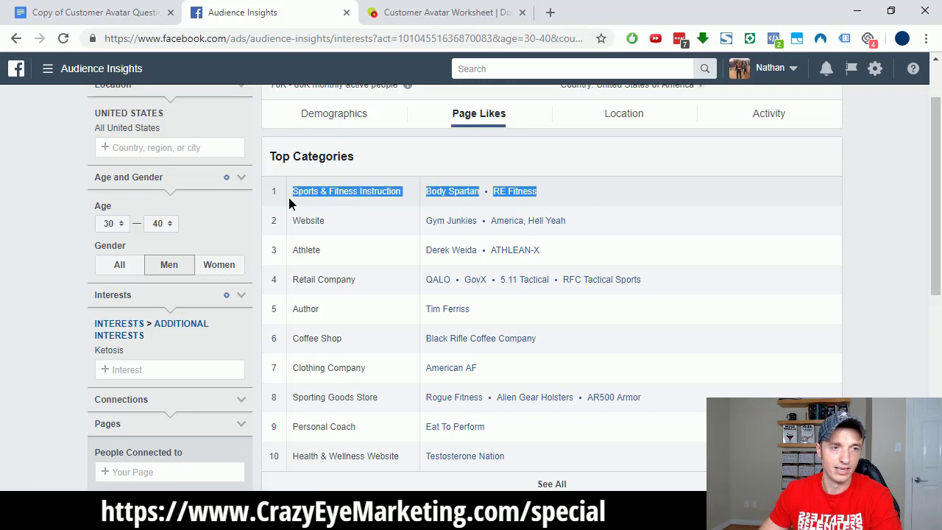
click(140, 23)
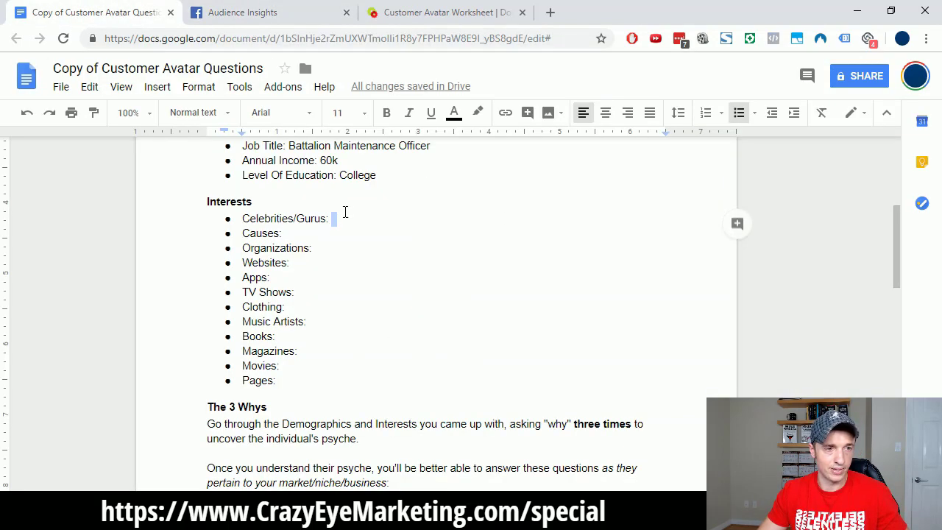
click(263, 198)
click(255, 218)
key(Return)
key(Up)
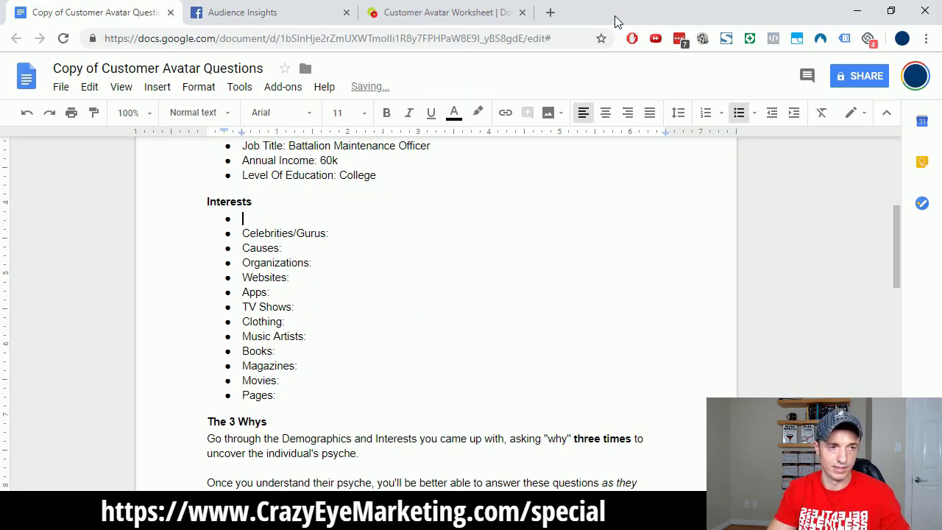
text(Sports & Fitness Instruction Body SpartanRE Fitness)
key(BackSpace)
key(BackSpace)
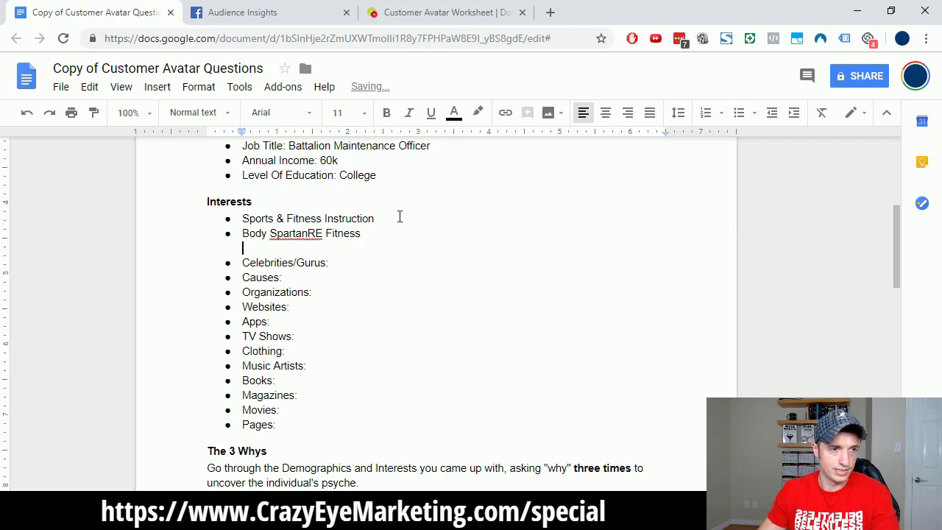
key(BackSpace)
Add a colon after Sports & Fitness Instruction and list Body Spartan and RE Fitness as separate sub-bullets beneath it.
double_click(390, 218)
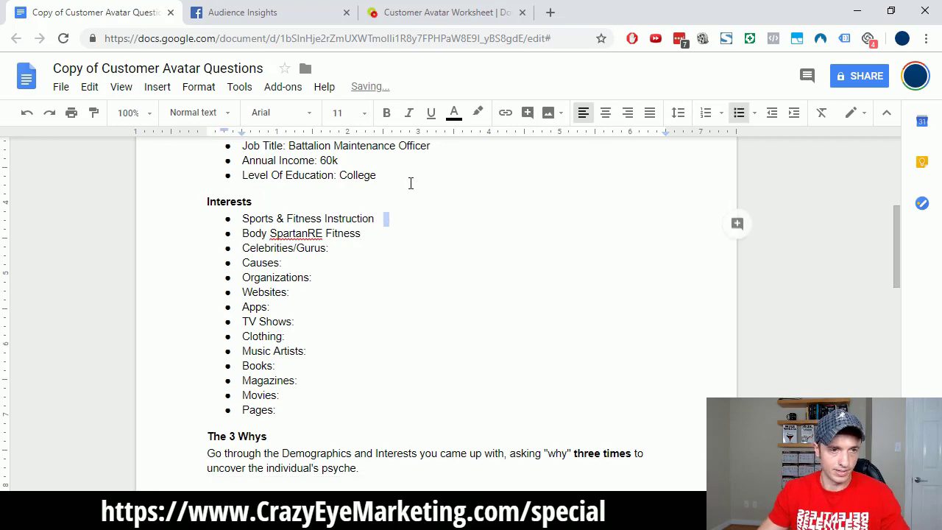
key(BackSpace)
text(:)
key(Return)
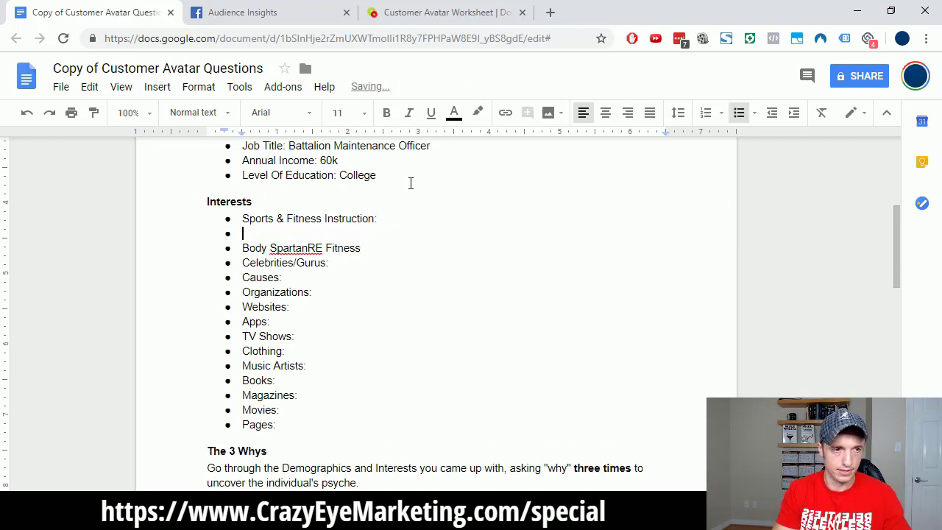
key(Delete)
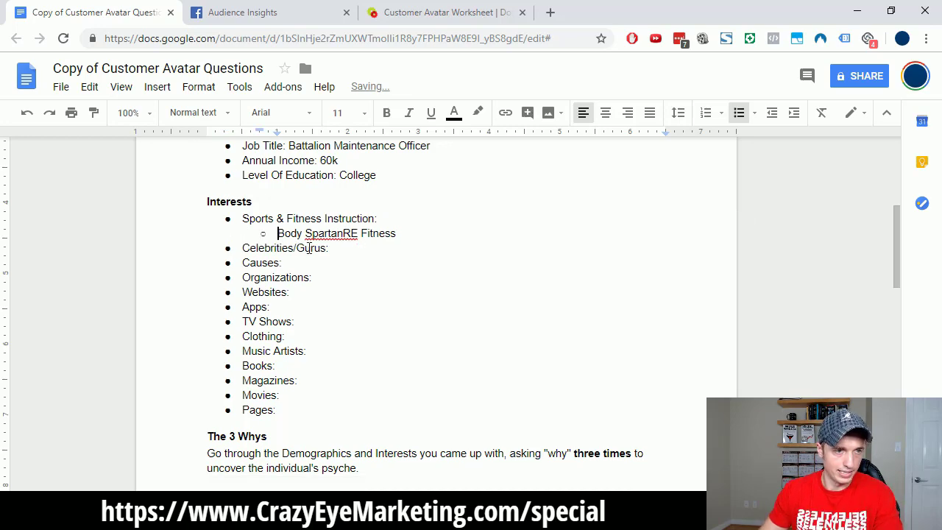
key(Return)
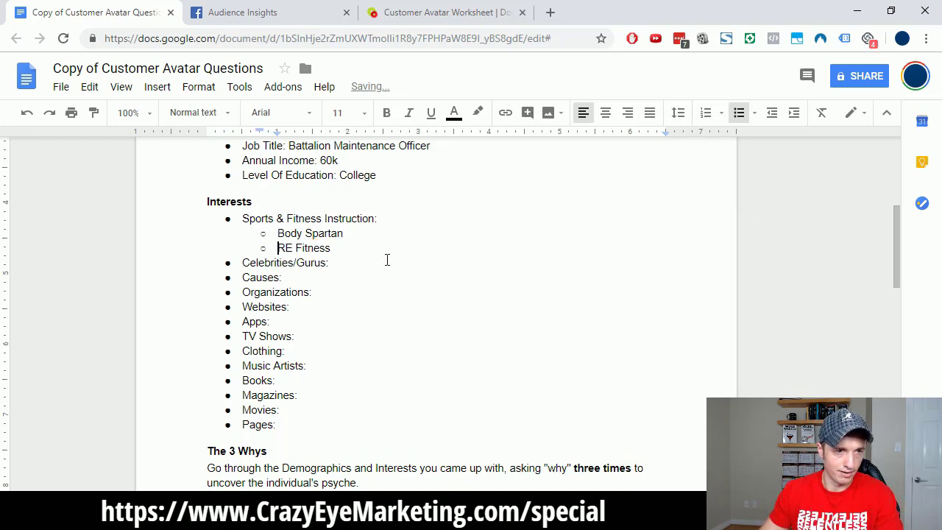
Open the Body Spartan and RE Fitness pages from Audience Insights in new browser tabs, and look through Body Spartan's posts and page details.
click(258, 10)
click(915, 201)
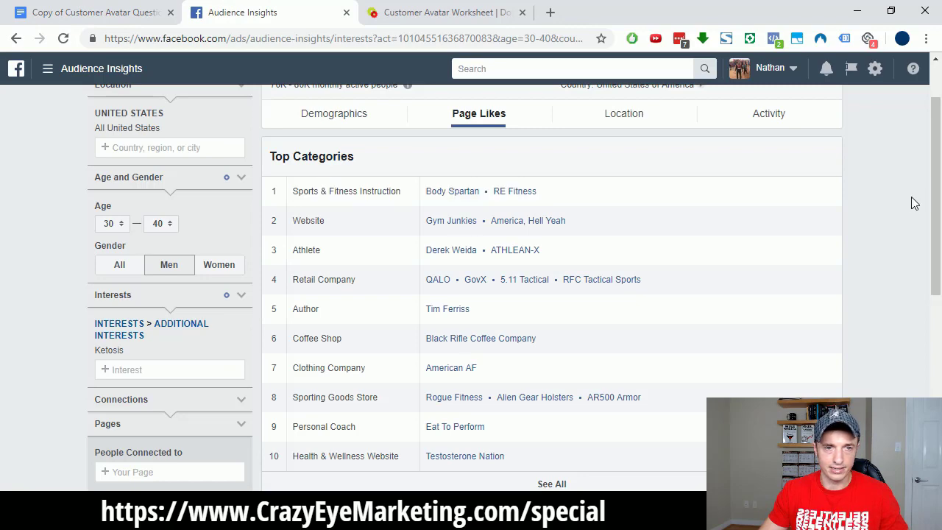
ctrl+click(467, 194)
ctrl+click(516, 193)
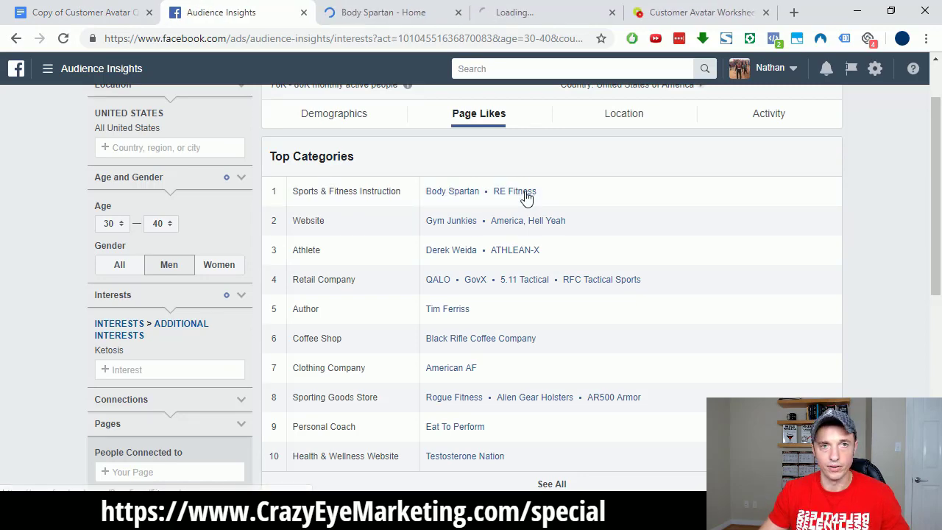
click(394, 13)
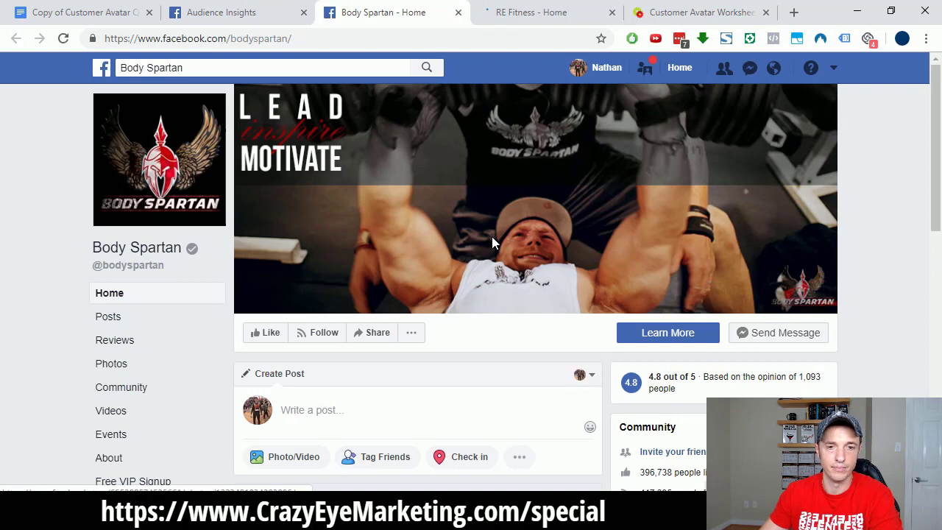
scroll(491, 237, down, 3)
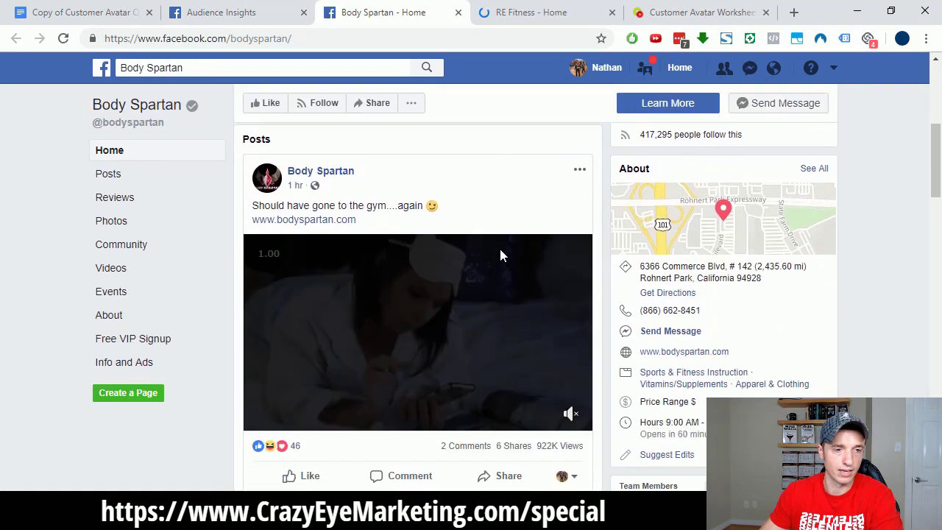
scroll(358, 273, down, 1)
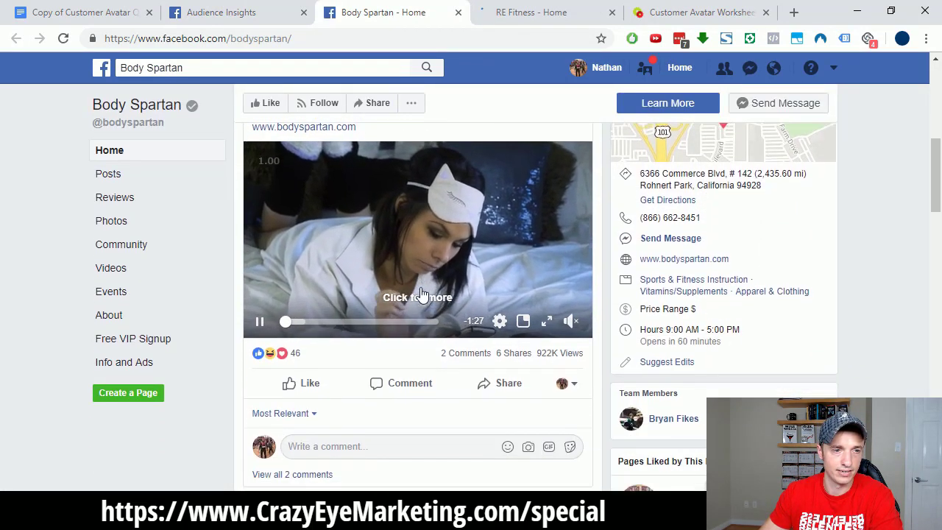
scroll(420, 294, down, 8)
scroll(272, 346, up, 7)
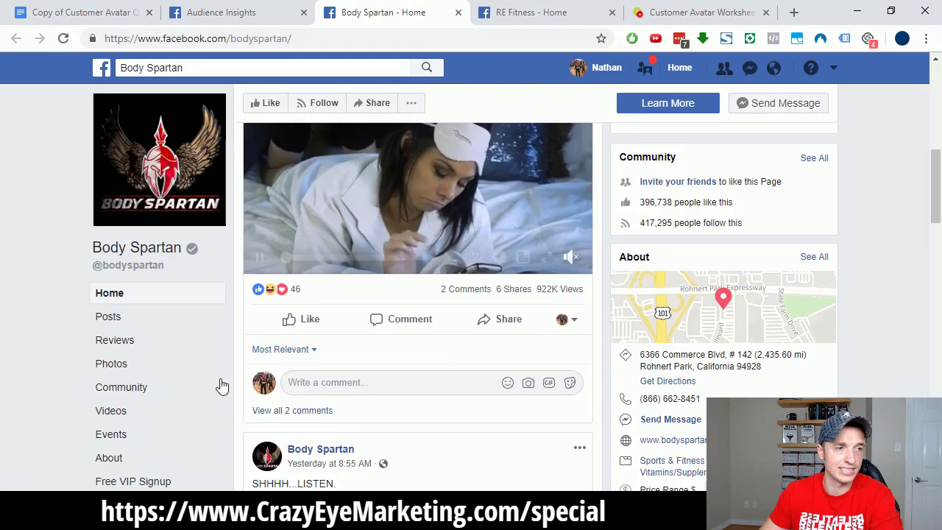
Examine the RE Fitness page's posts and its About information.
click(545, 11)
scroll(526, 175, down, 1)
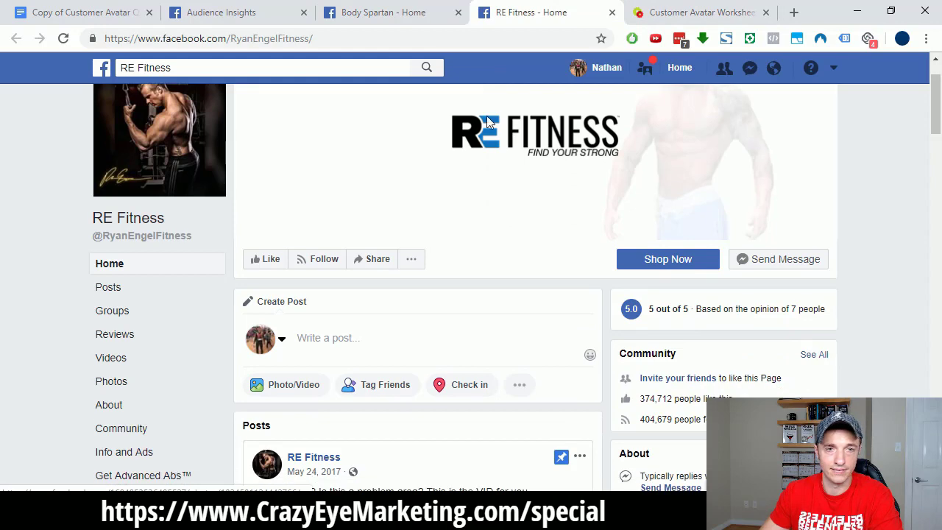
scroll(216, 240, down, 5)
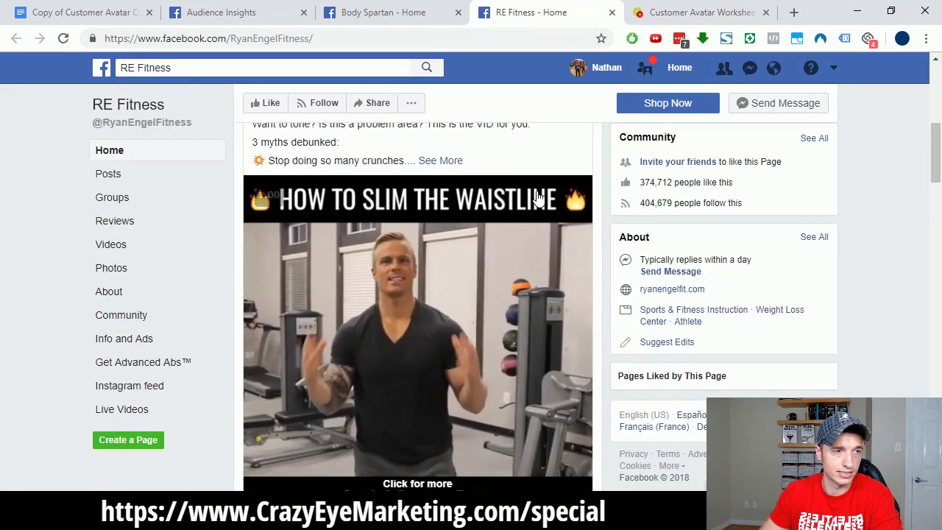
click(127, 292)
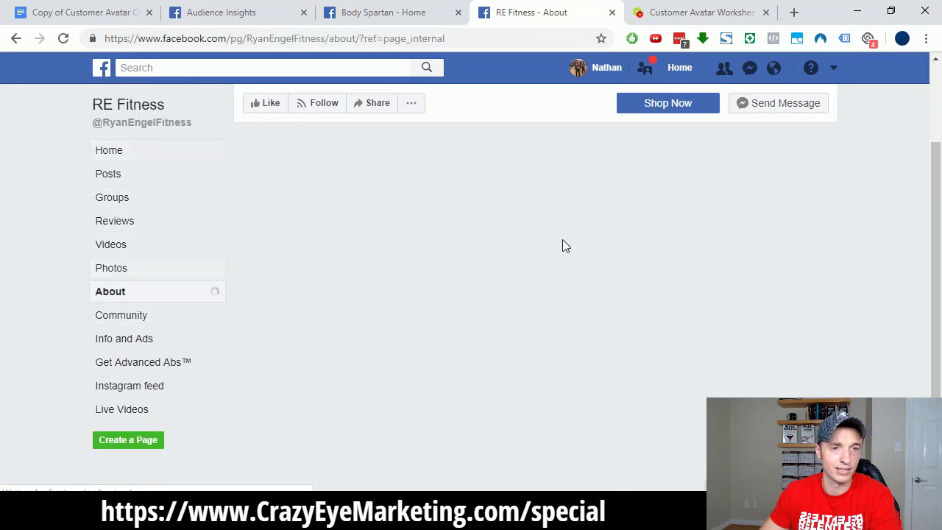
scroll(410, 330, down, 2)
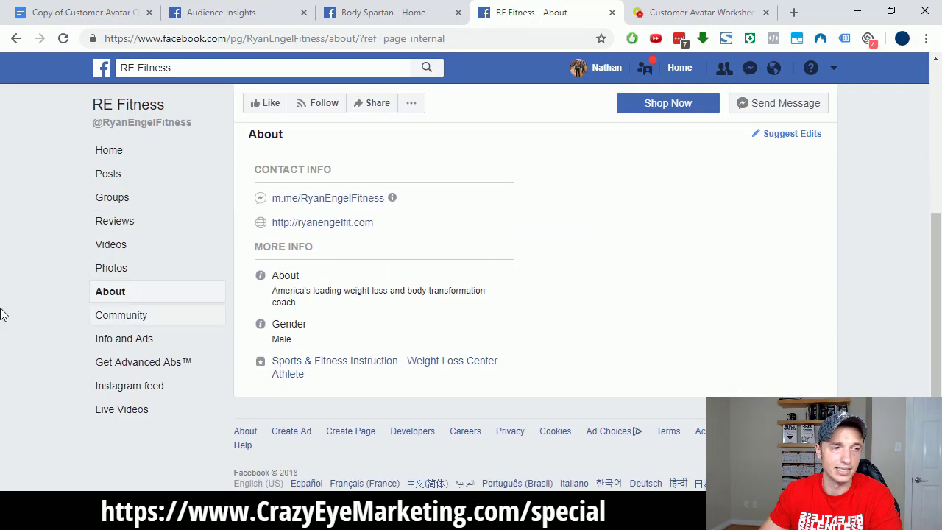
click(126, 152)
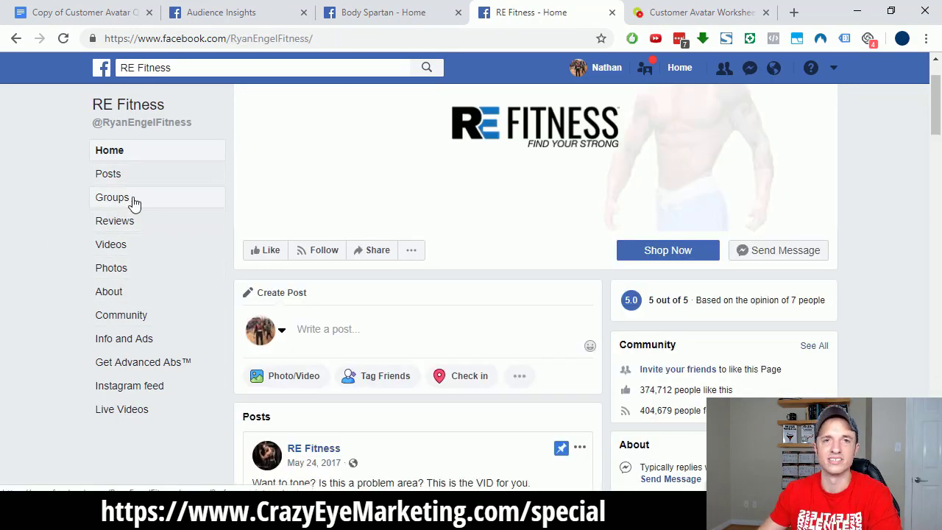
Copy the Website category's pages, Gym Junkies and America, Hell Yeah, from Audience Insights into the document beneath the Websites entry.
click(227, 10)
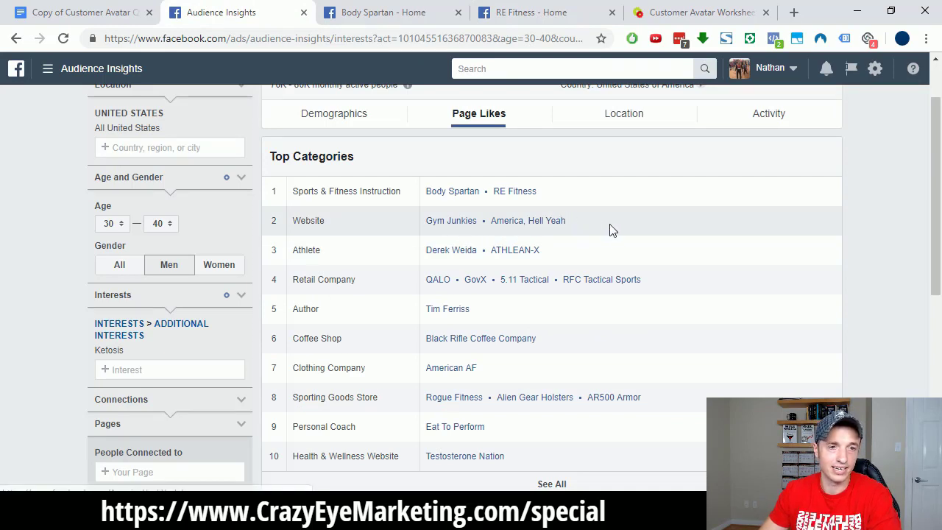
drag(610, 227, 419, 223)
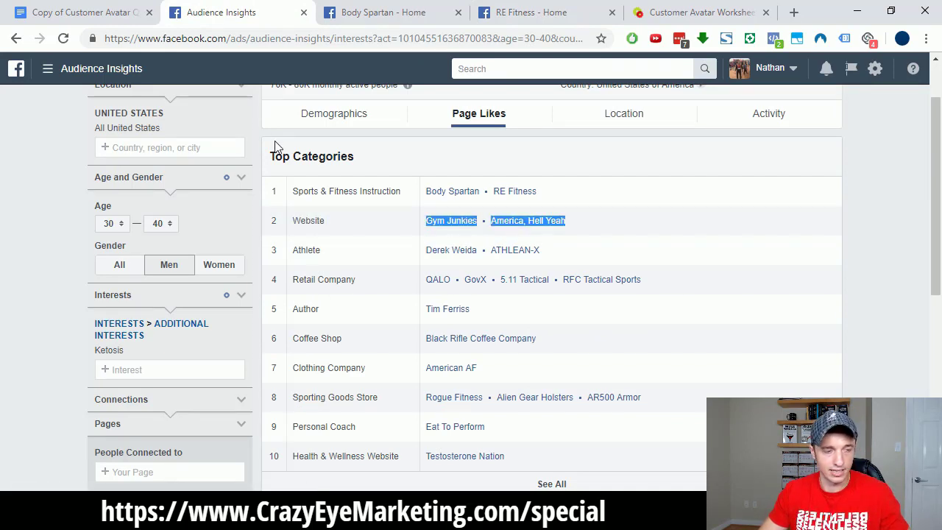
click(81, 12)
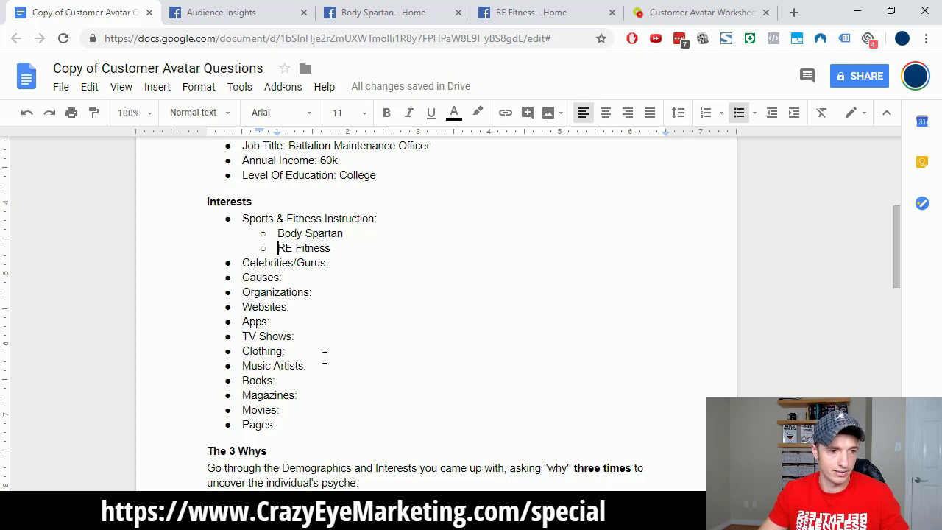
click(311, 309)
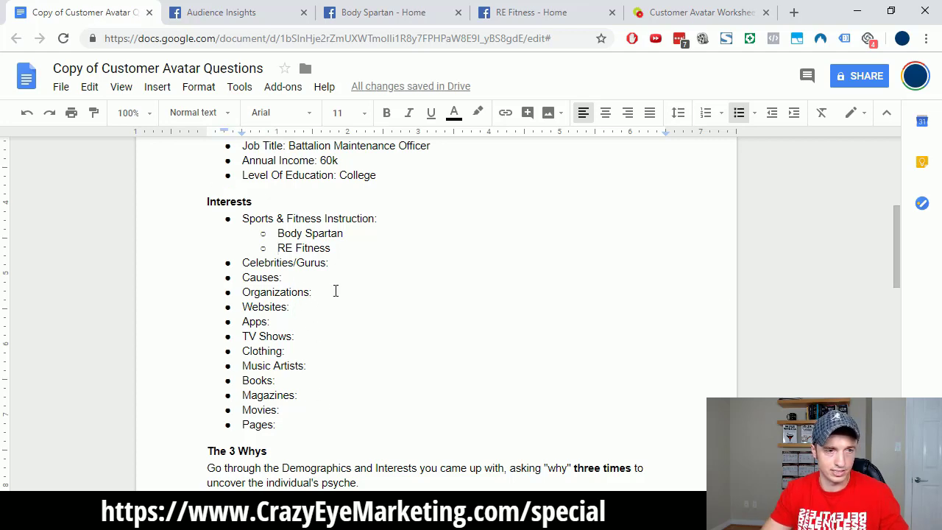
key(Return)
text(Gym JunkiesAmerica, Hell Yeah)
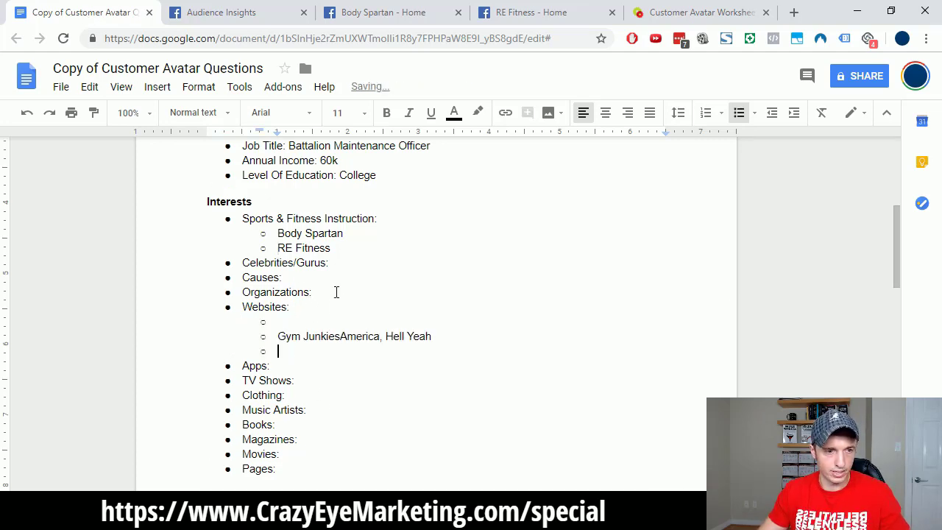
Split Gym Junkies and America, Hell Yeah into separate sub-bullets under Websites and remove the empty bullets around them.
click(324, 313)
drag(320, 336, 329, 322)
click(315, 321)
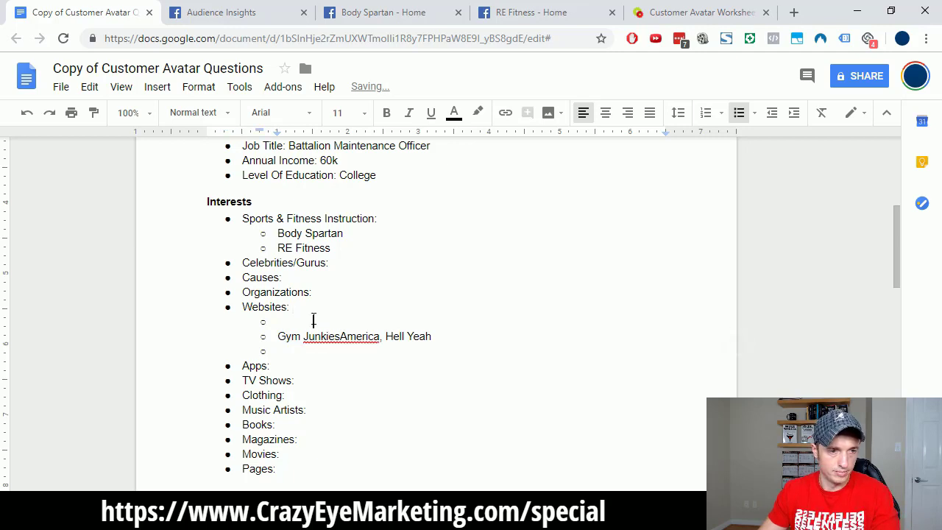
key(Delete)
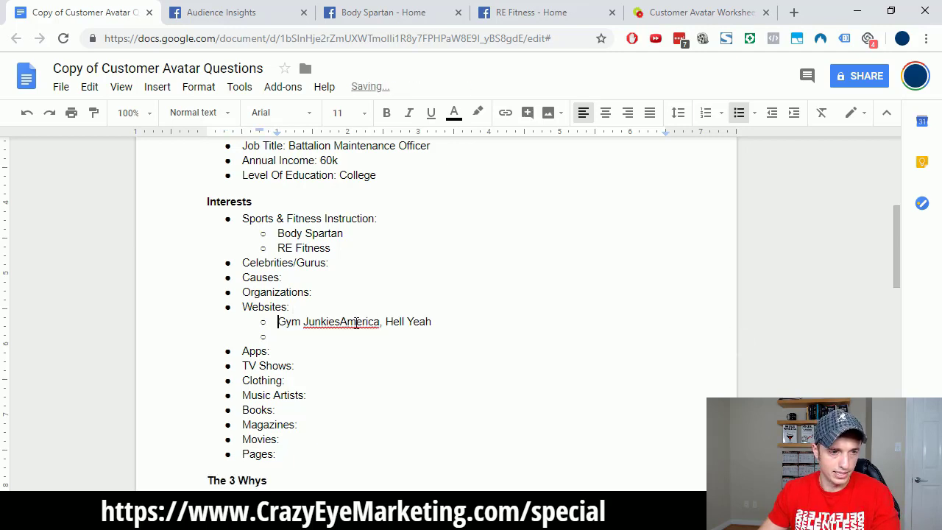
click(341, 322)
key(Return)
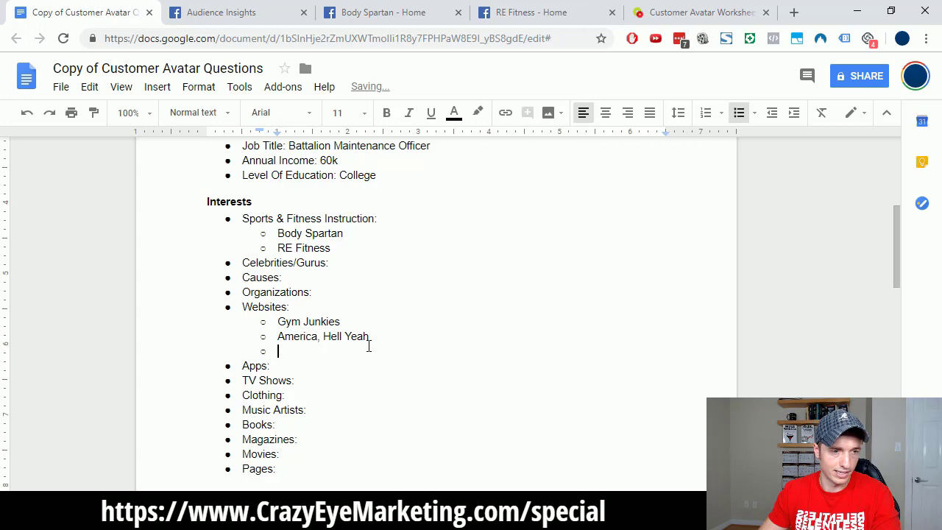
key(BackSpace)
key(BackSpace)
Open the Derek Weida page from the Athlete category in Audience Insights, and look through its photos, videos and page details.
click(266, 8)
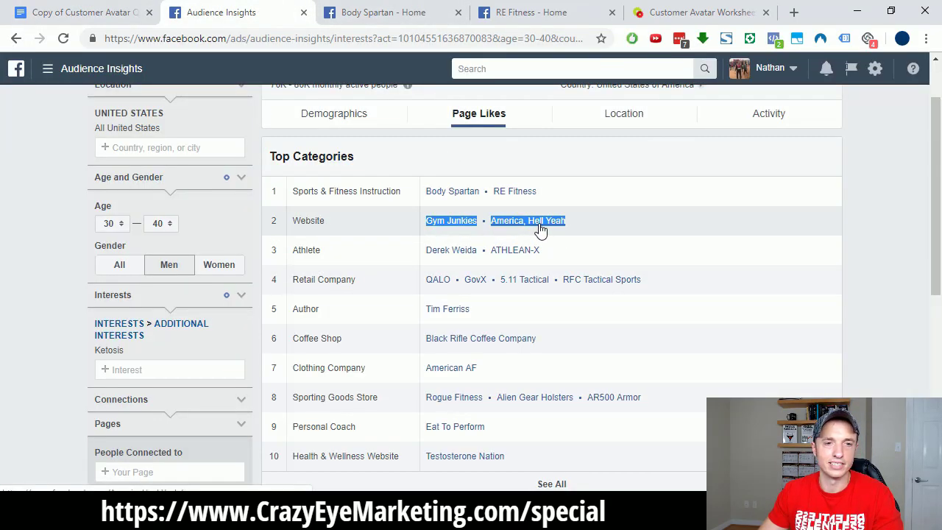
middle_click(464, 251)
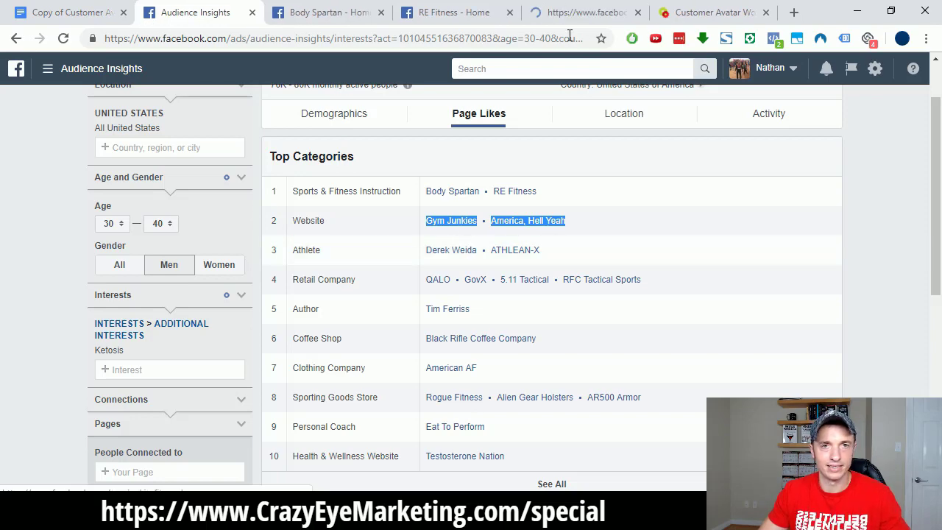
click(581, 9)
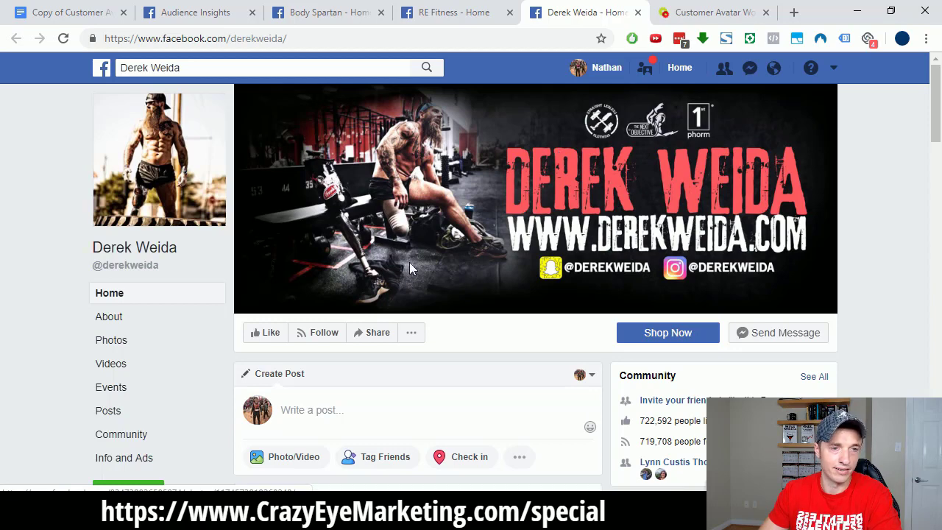
scroll(406, 239, down, 7)
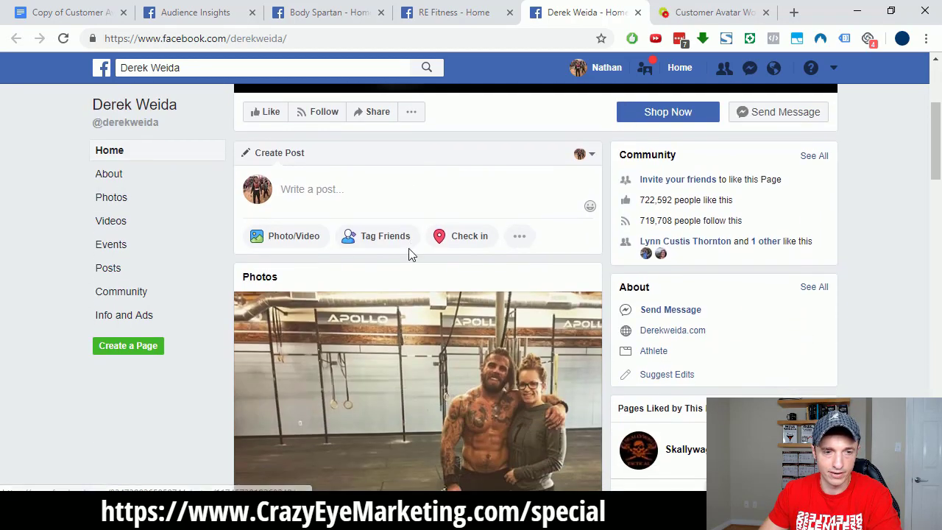
scroll(326, 289, down, 5)
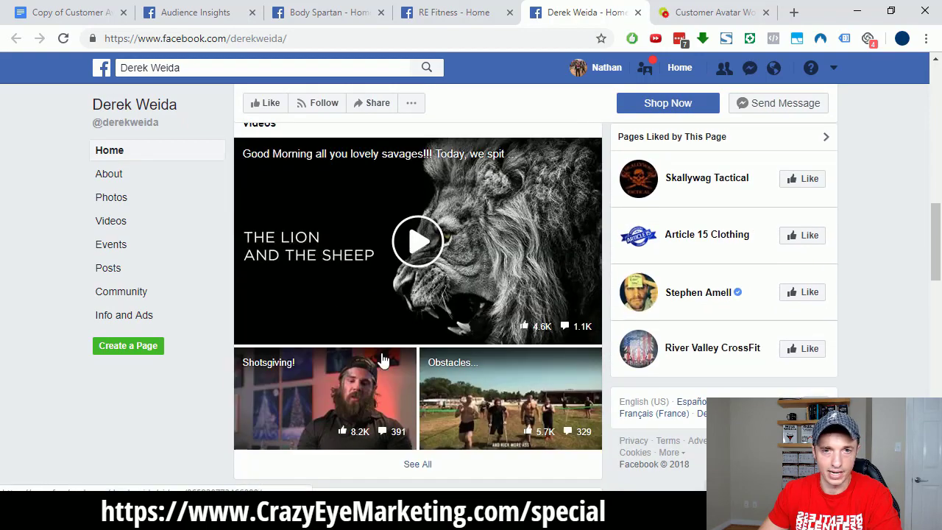
scroll(385, 361, up, 12)
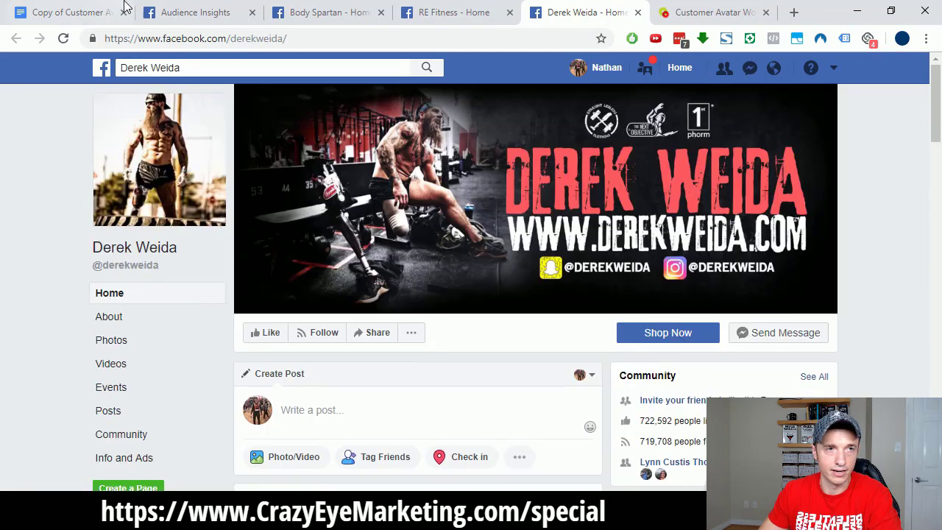
Open the QALO, GovX and 5.11 Tactical pages from the Retail Company category in Audience Insights, each in its own tab.
click(471, 13)
click(73, 13)
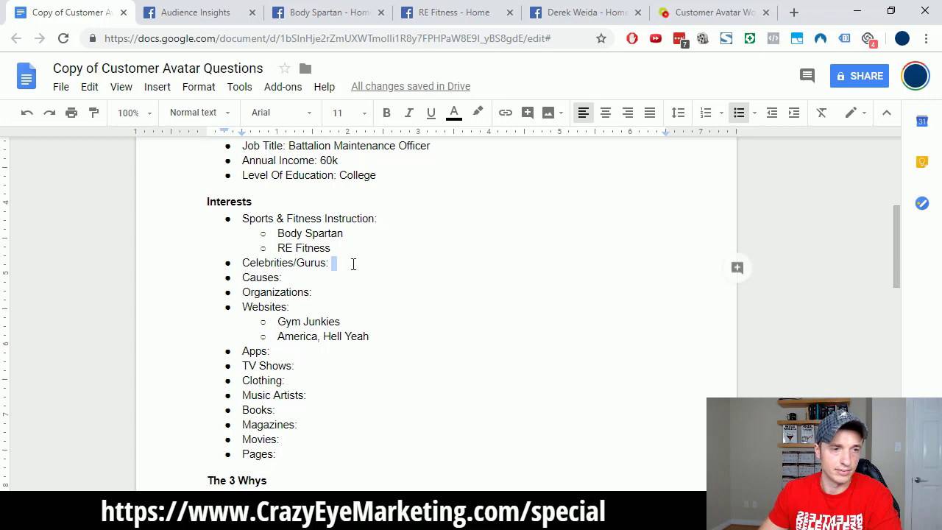
click(213, 12)
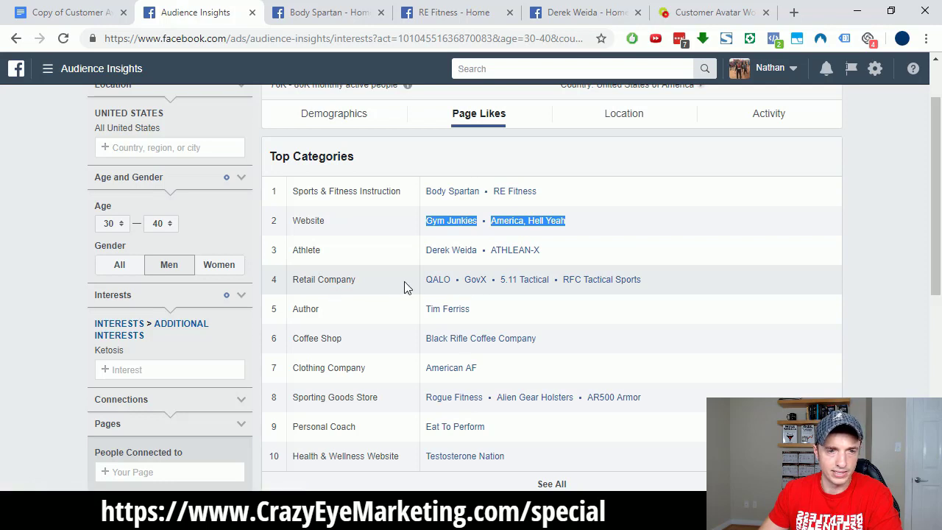
ctrl+click(444, 283)
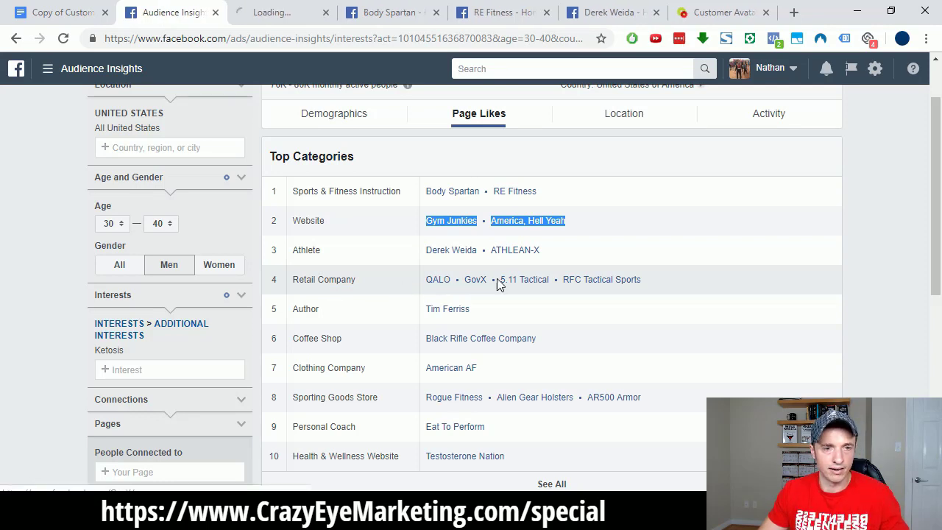
ctrl+click(475, 283)
ctrl+click(524, 283)
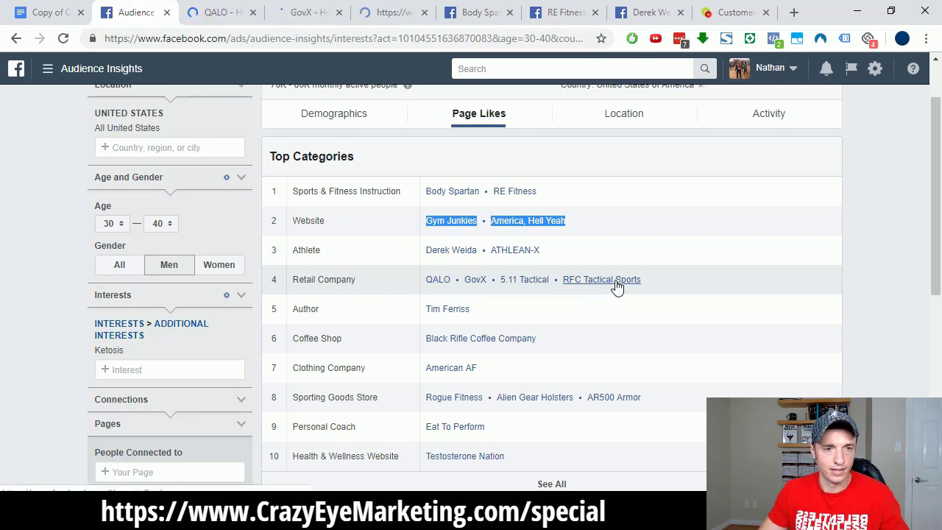
Look over the QALO page and examine GovX's About information, posts, photos and videos.
click(246, 21)
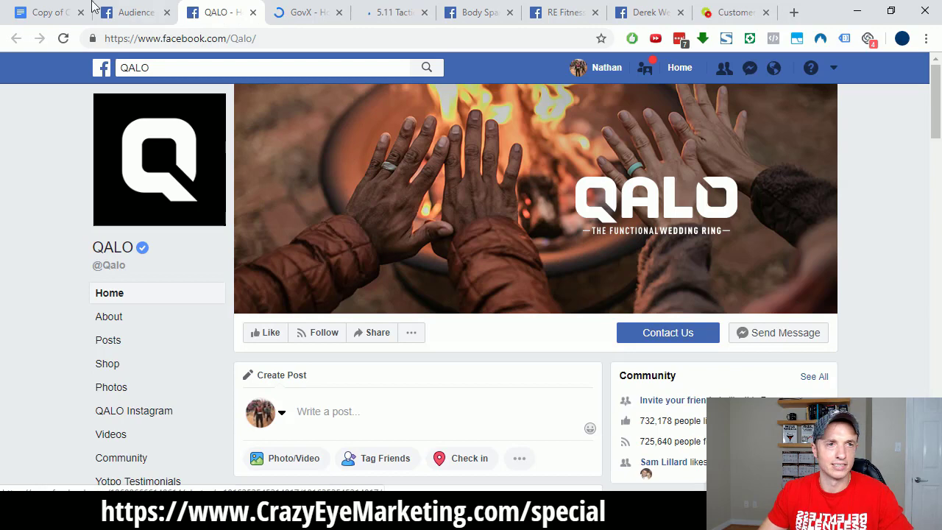
click(315, 10)
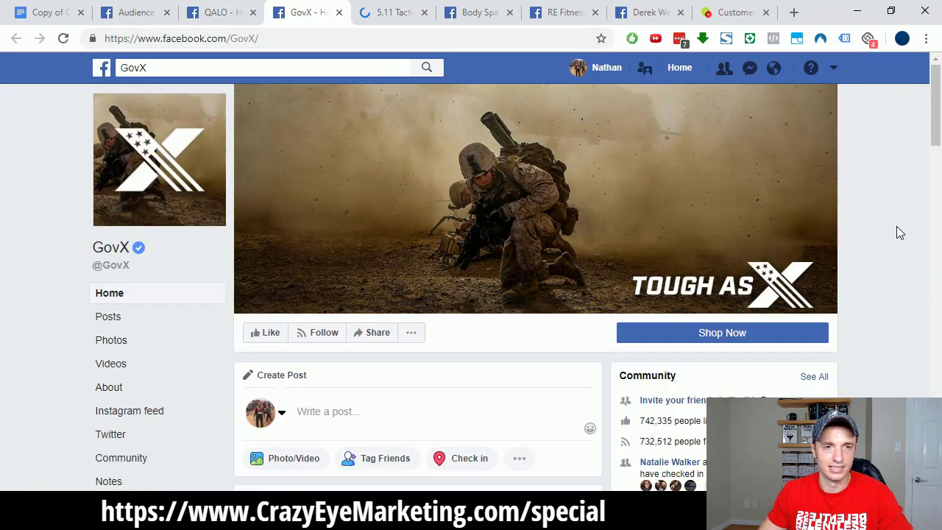
scroll(783, 296, down, 4)
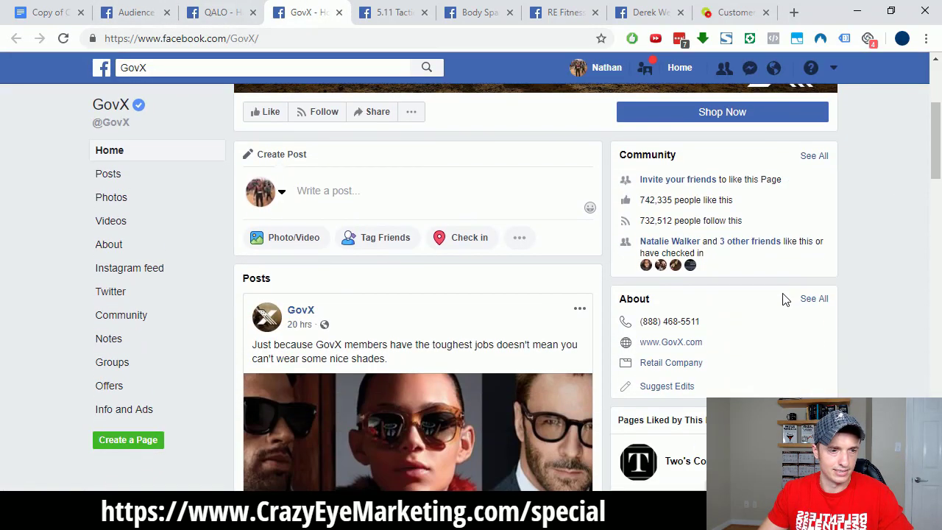
scroll(780, 305, down, 8)
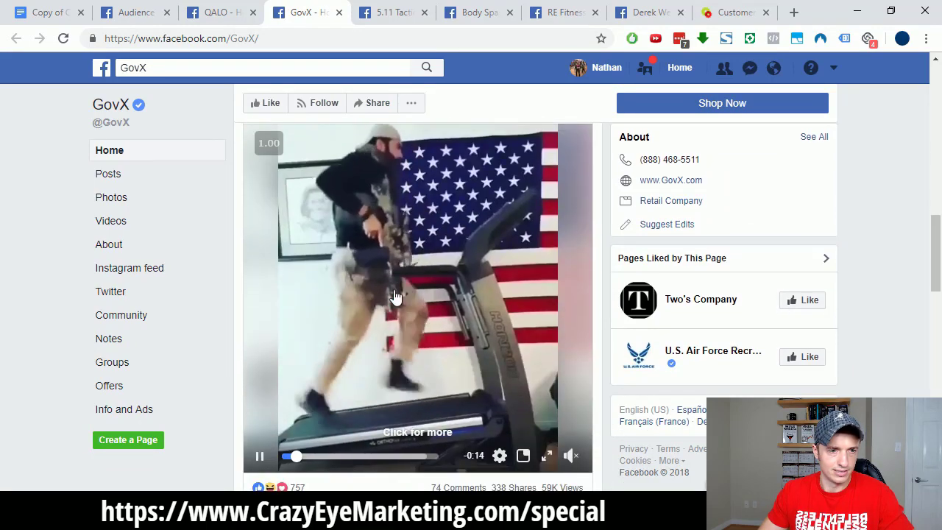
scroll(420, 361, down, 6)
scroll(422, 368, down, 3)
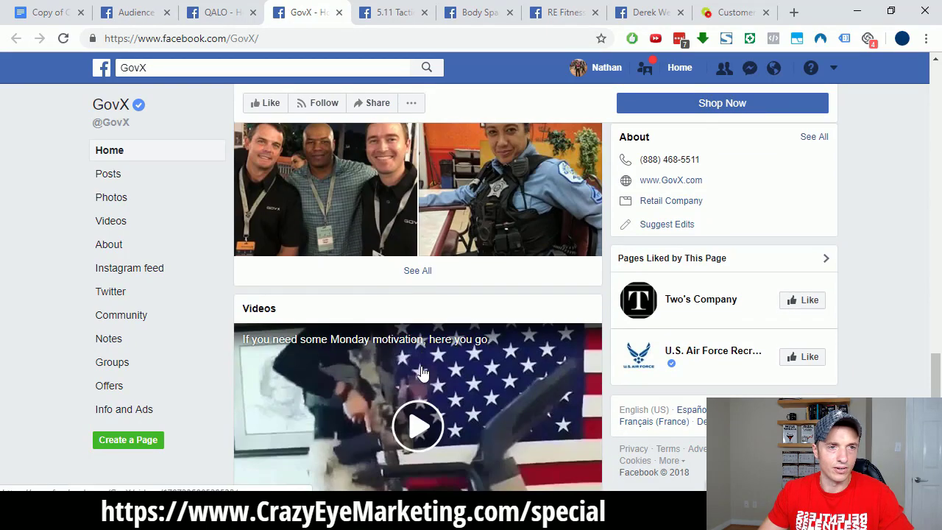
scroll(421, 372, down, 5)
click(221, 10)
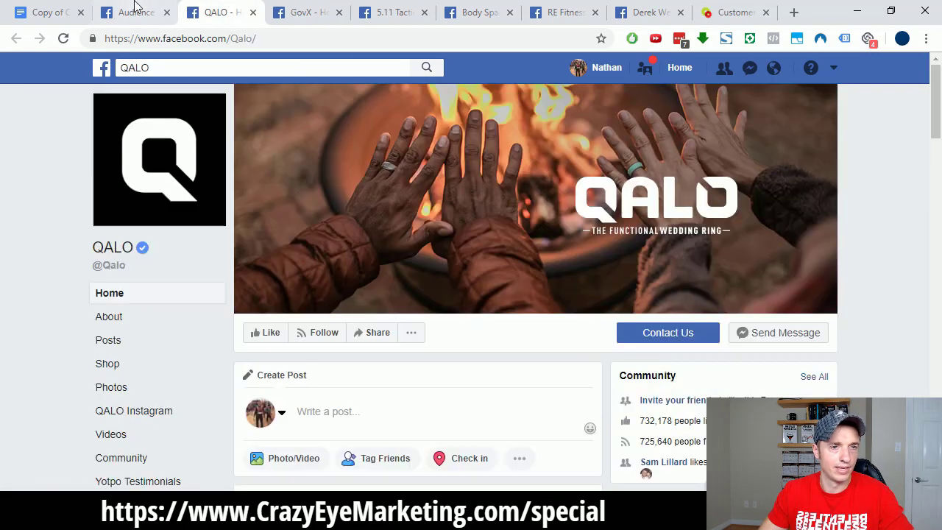
Expand Top Categories in Audience Insights to the full list and review the categories beyond the top 10.
click(135, 8)
scroll(510, 286, down, 2)
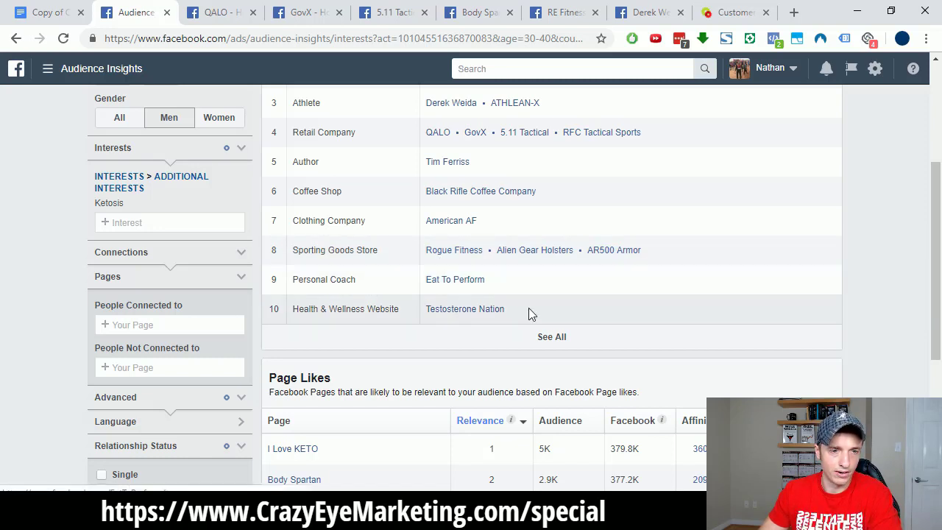
click(552, 338)
scroll(516, 341, down, 2)
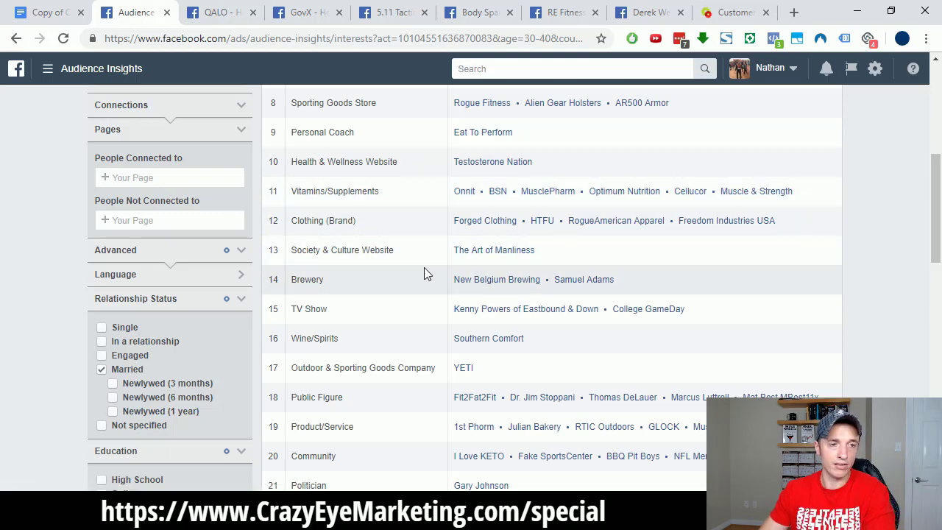
Review the document's Interests section, checking the Celebrities/Gurus entry and the pages under Sports & Fitness Instruction.
click(51, 7)
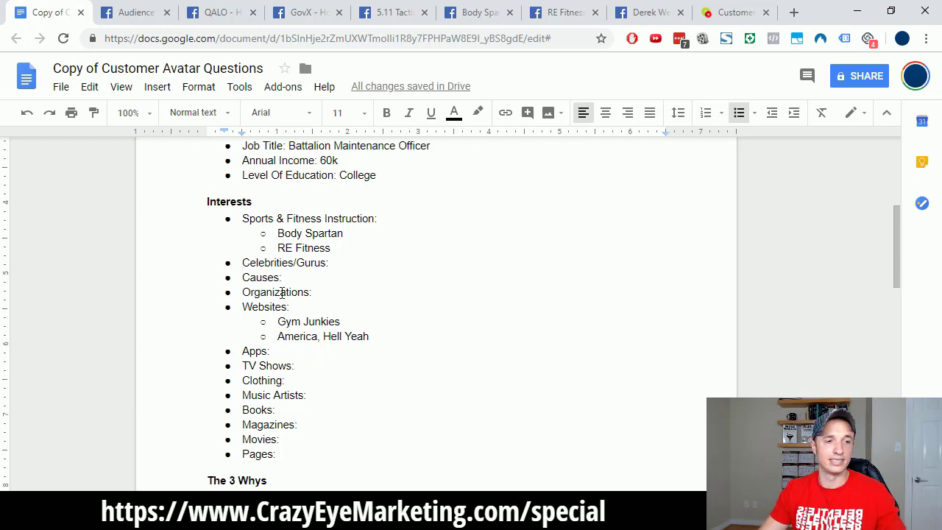
drag(240, 262, 340, 263)
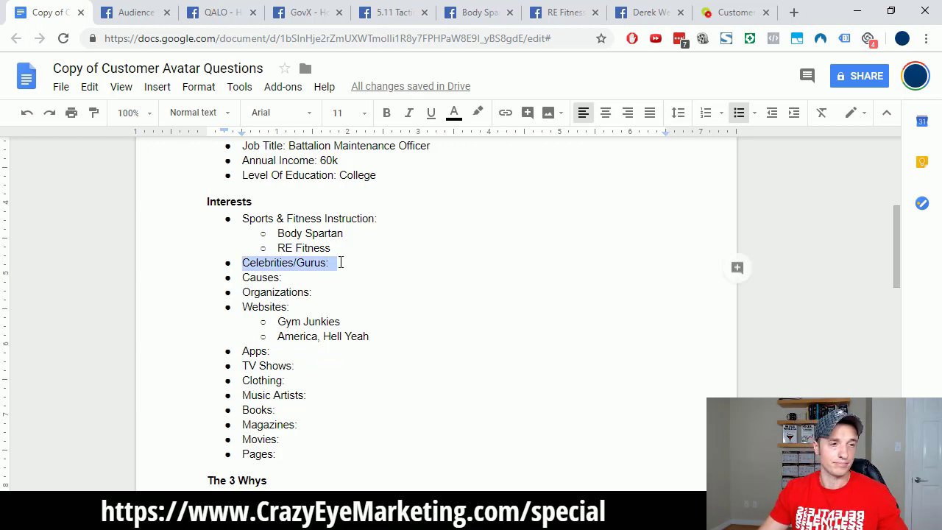
click(306, 292)
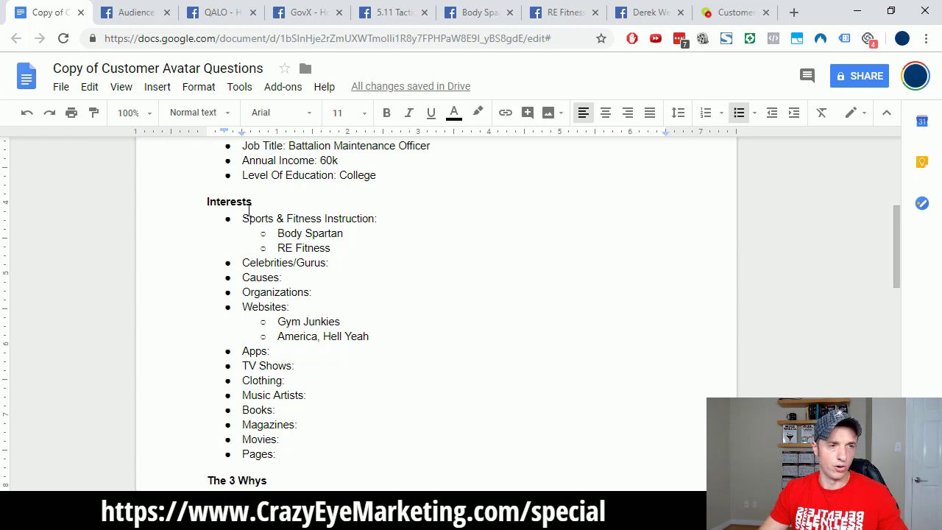
drag(249, 200, 281, 233)
click(352, 218)
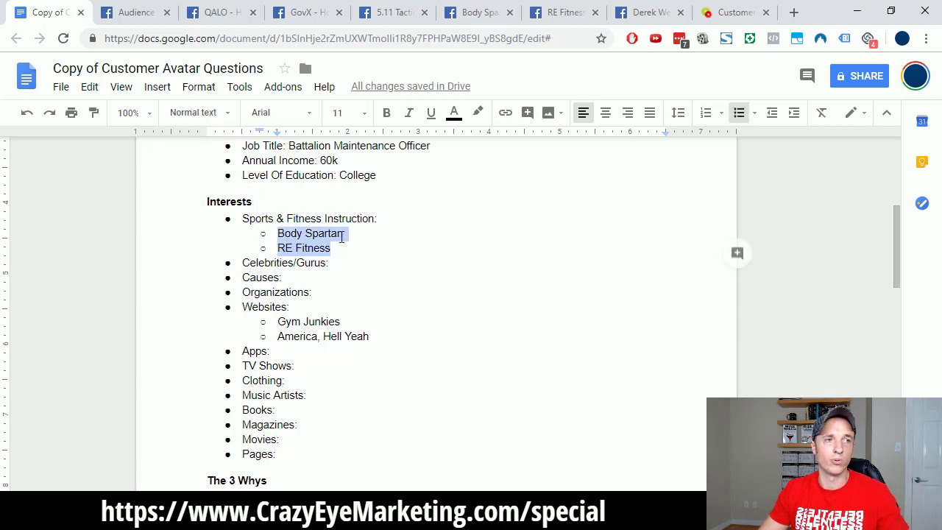
Open the I Love KETO page from the Page Likes table in Audience Insights in a new tab.
click(128, 13)
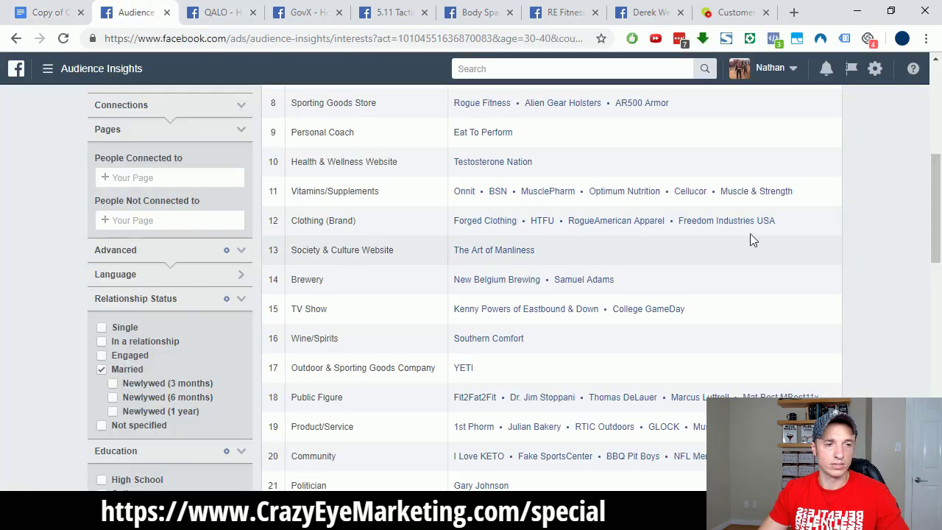
scroll(738, 233, down, 3)
scroll(739, 230, down, 8)
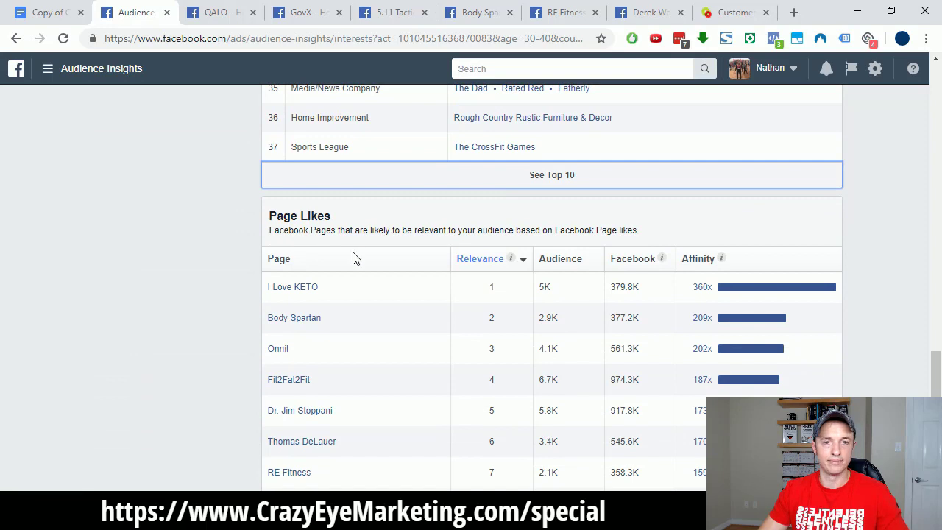
scroll(352, 258, down, 1)
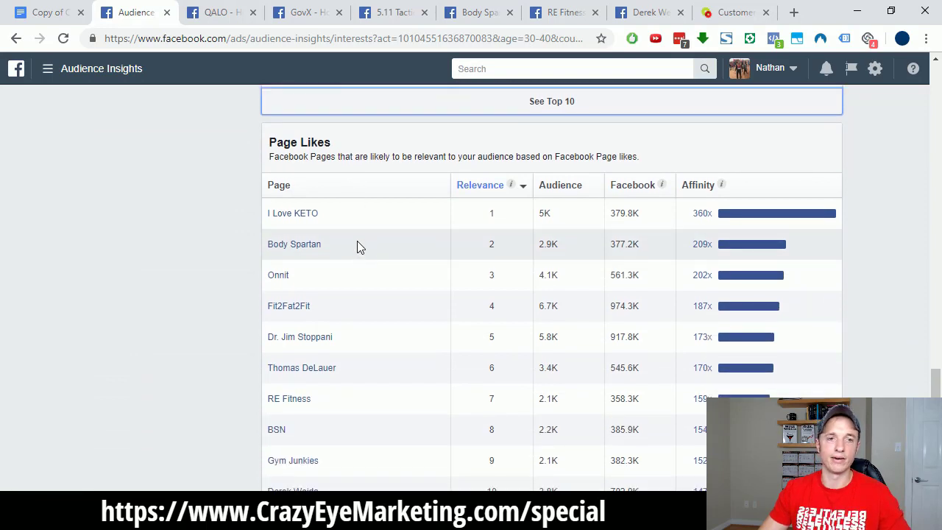
middle_click(298, 215)
Close the QALO, GovX, 5.11 Tactical, Body Spartan, RE Fitness and Derek Weida tabs, keeping the I Love KETO page open.
click(217, 12)
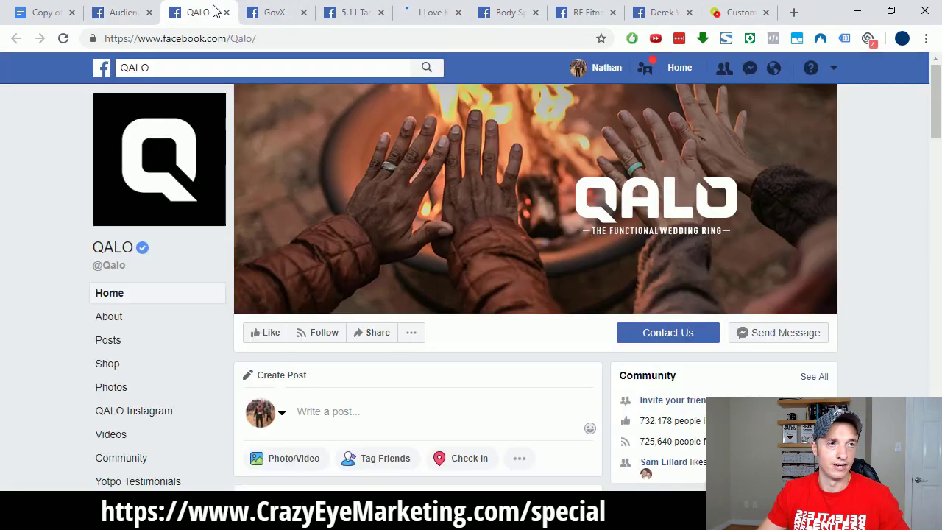
click(234, 13)
click(227, 13)
click(227, 13)
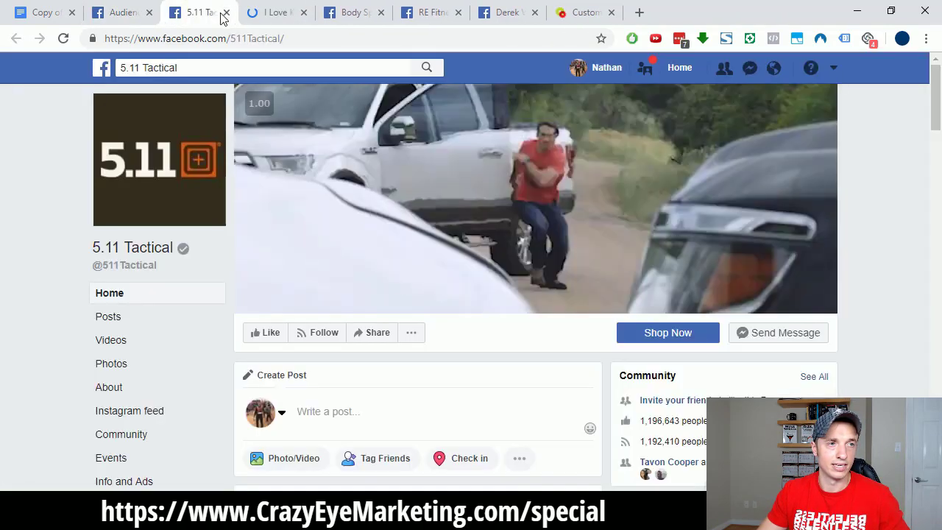
click(227, 12)
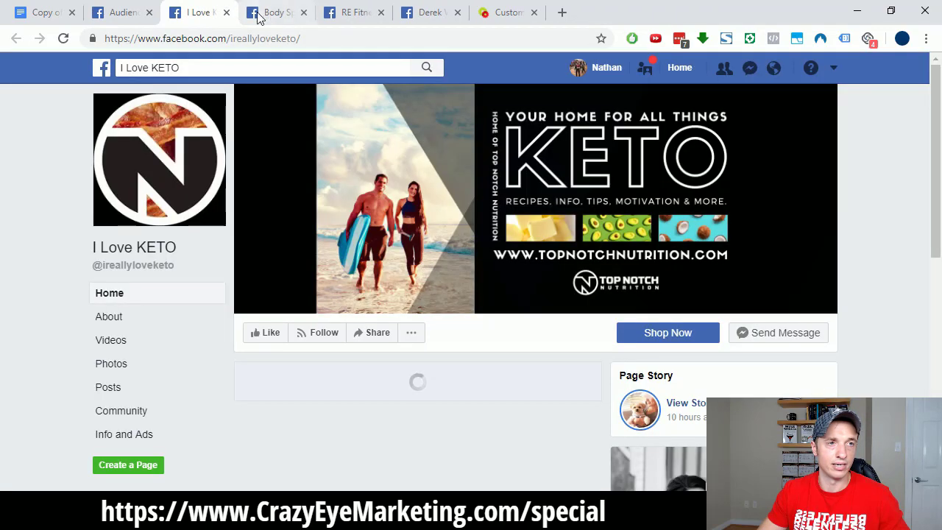
click(313, 13)
click(303, 13)
click(303, 12)
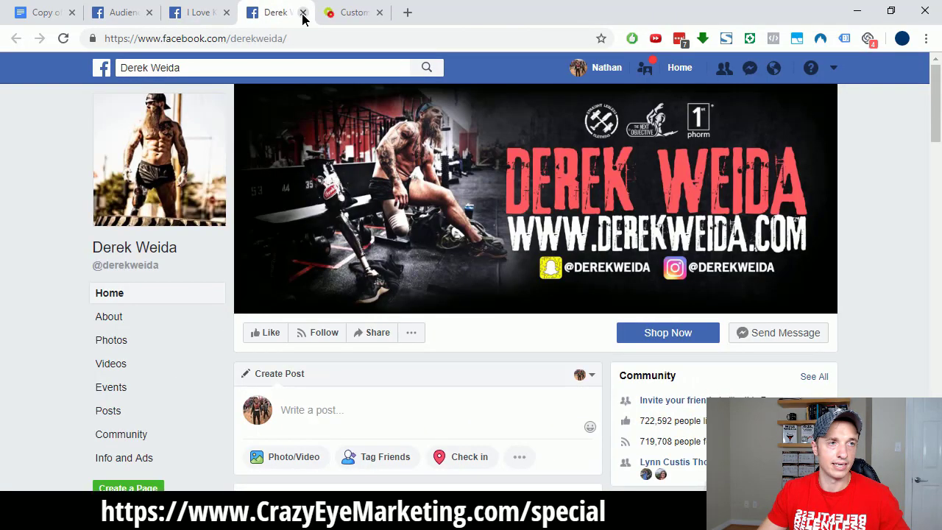
click(303, 12)
Copy the I Love KETO page's URL into a sub-bullet under Pages in the document and add an empty sub-bullet below it.
click(357, 38)
key(ctrl+c)
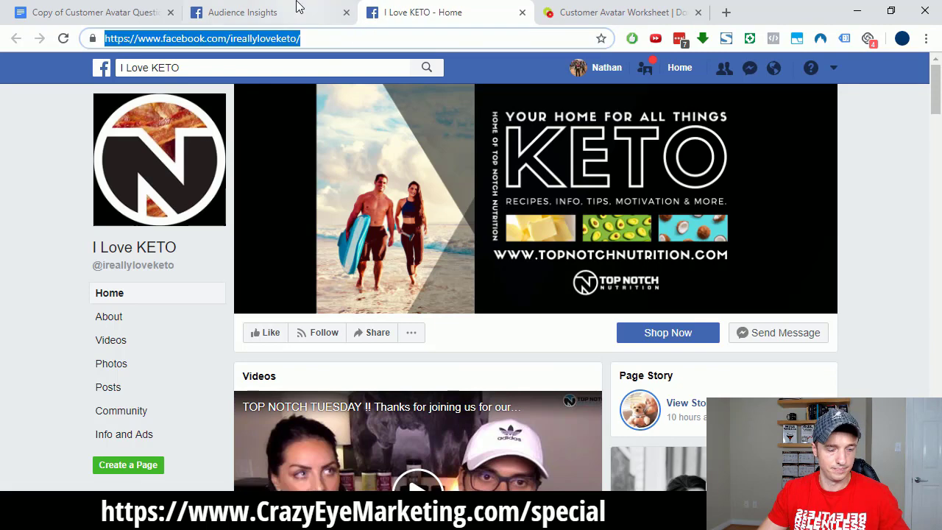
click(293, 6)
click(91, 9)
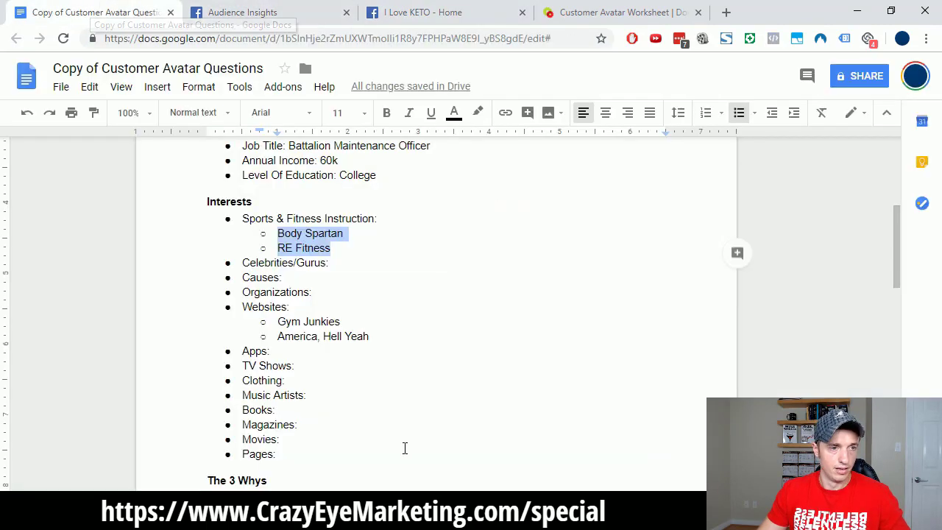
click(322, 447)
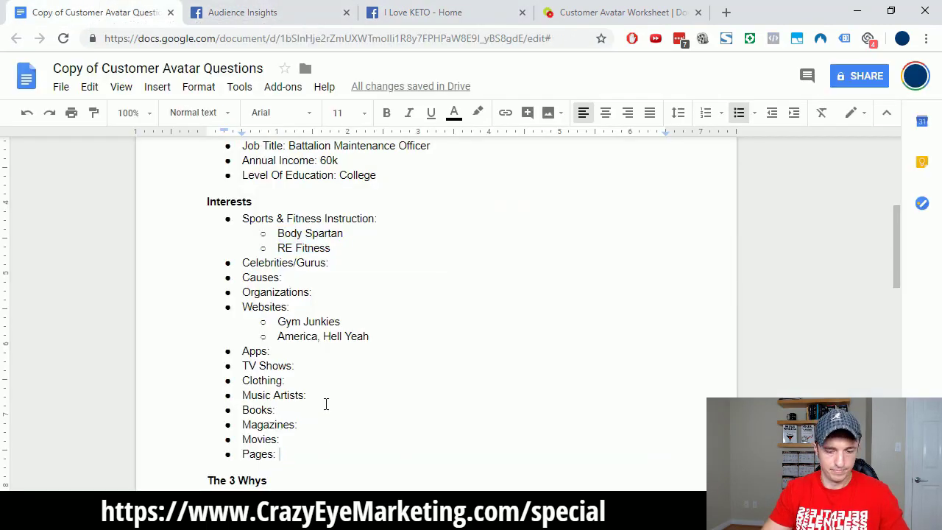
key(Return)
key(Tab)
key(ctrl+v)
key(Return)
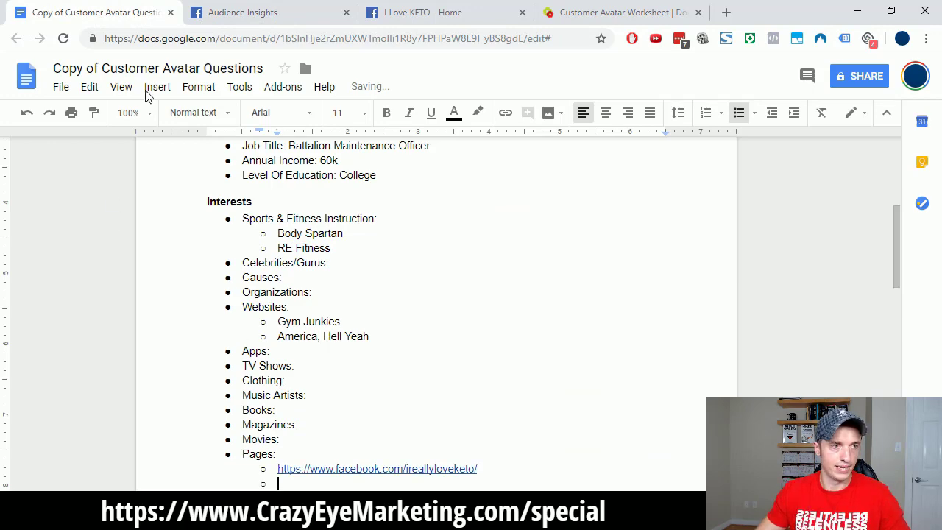
Open Body Spartan, Onnit, Fit2Fat2Fit and Dr. Jim Stoppani from Page Likes in separate tabs, and highlight I Love KETO's Facebook audience figure.
click(335, 9)
click(427, 10)
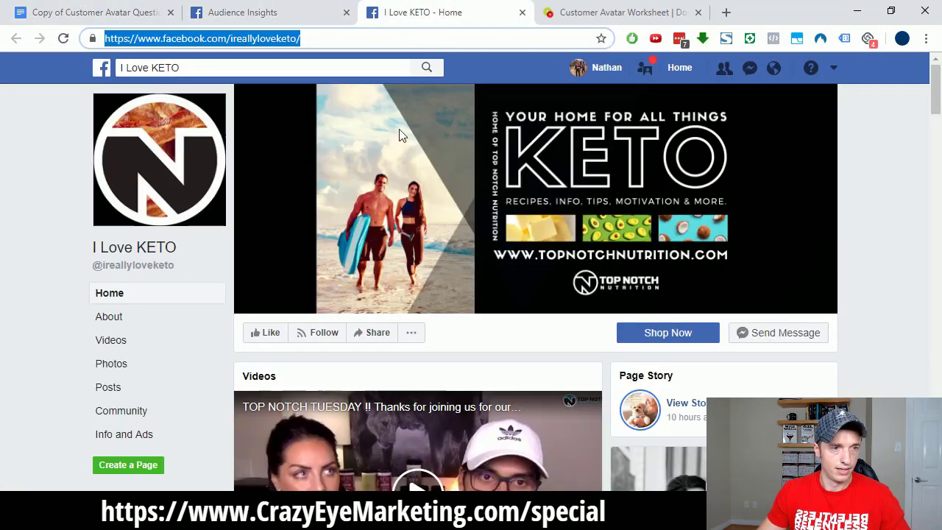
click(269, 9)
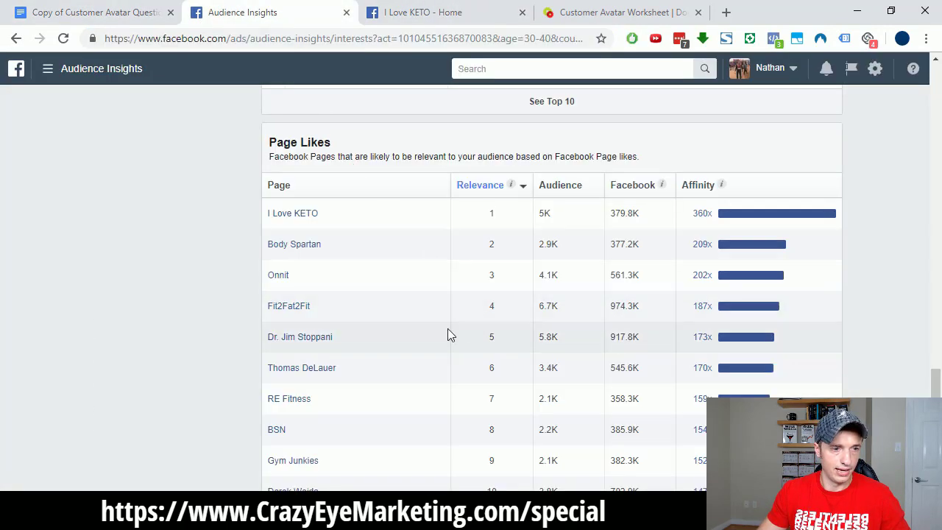
ctrl+click(296, 247)
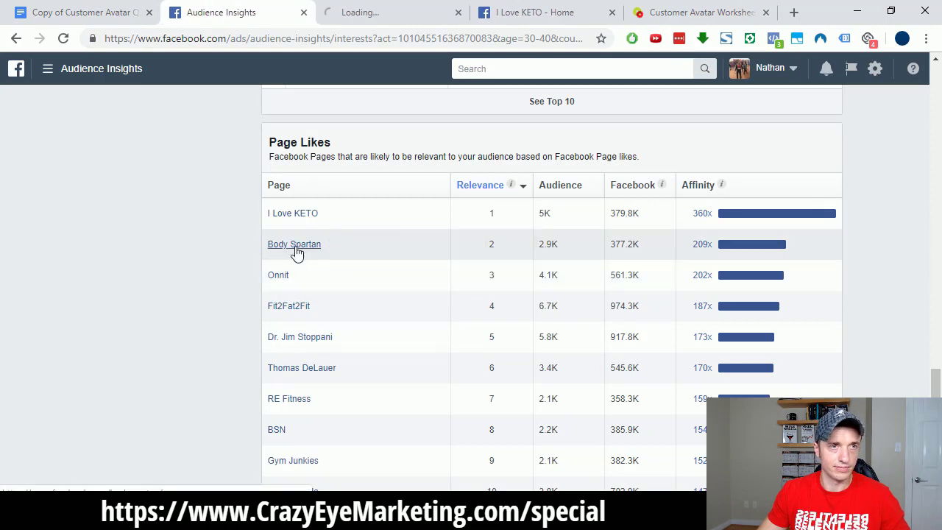
ctrl+click(279, 278)
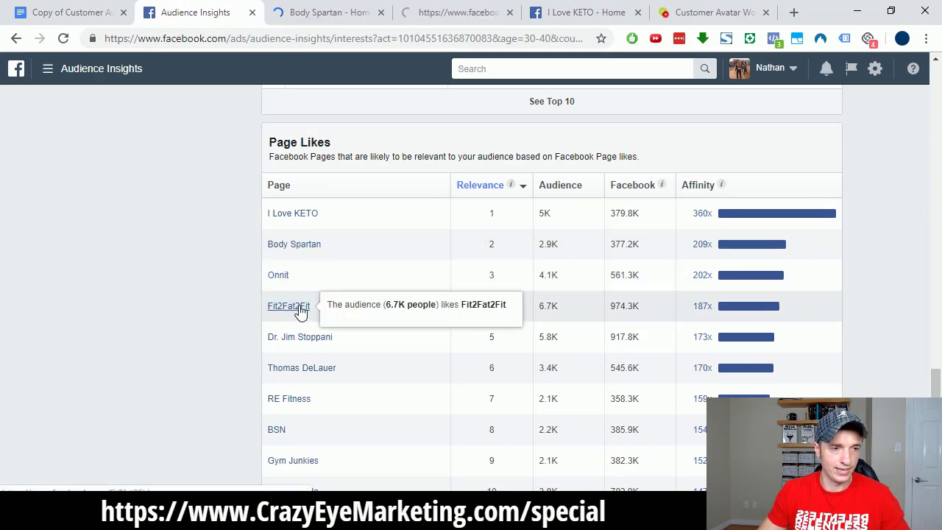
ctrl+click(300, 311)
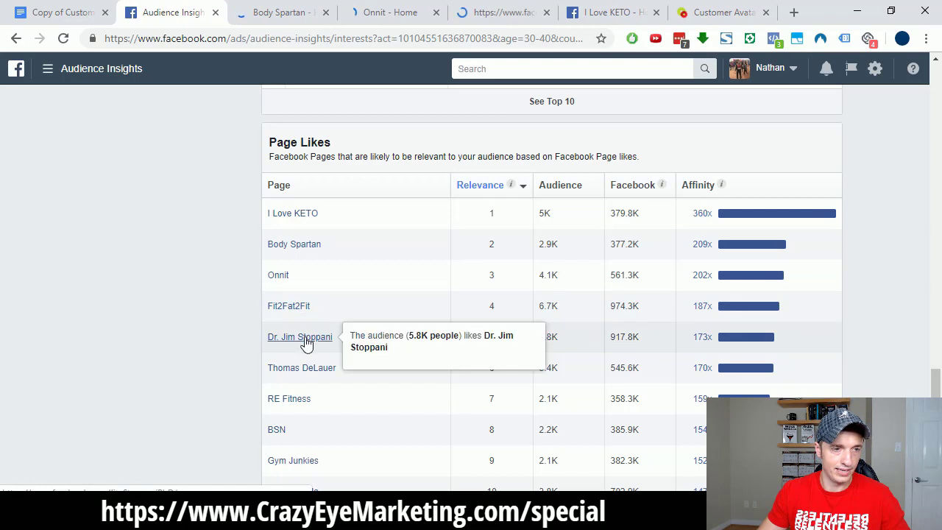
ctrl+click(283, 339)
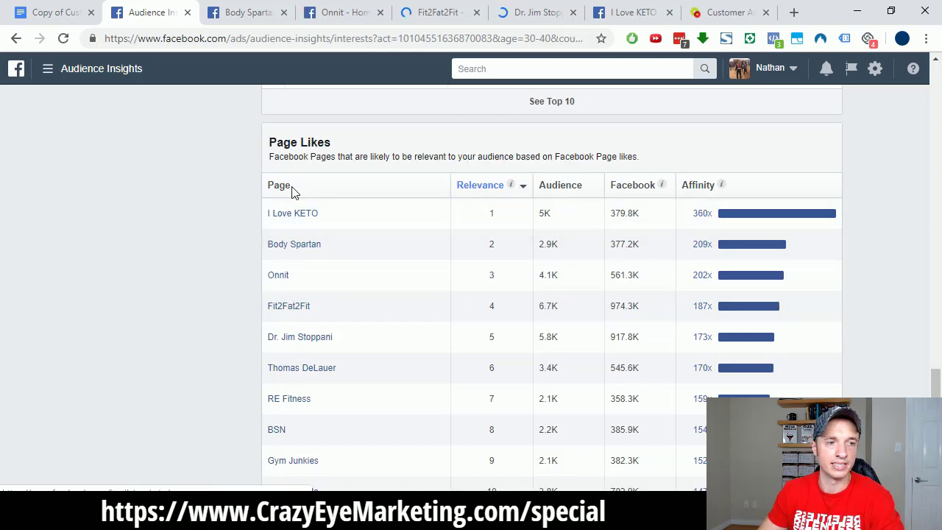
mouse_move(297, 214)
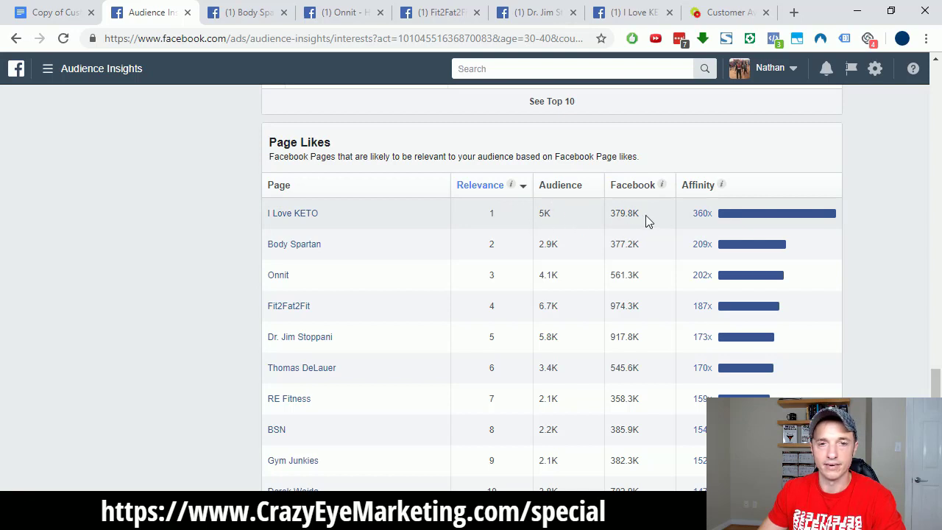
drag(642, 215, 605, 213)
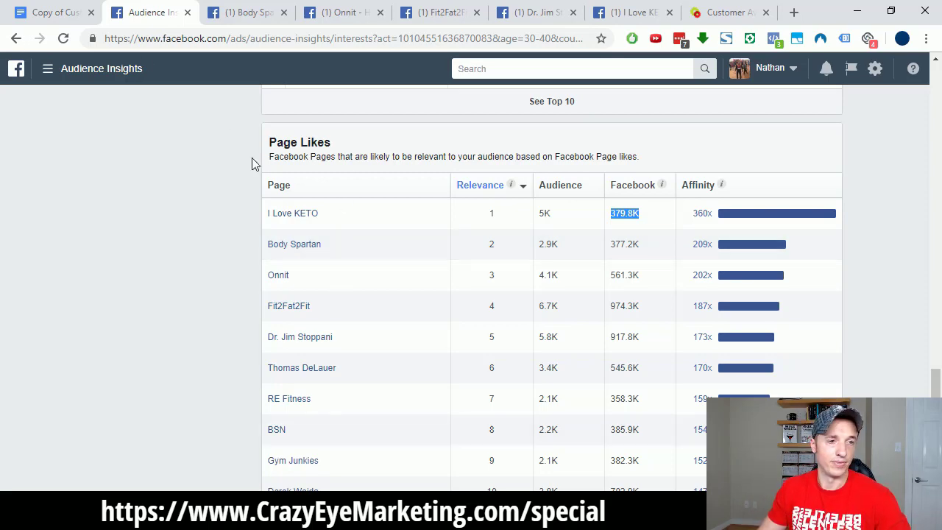
Switch to the customer avatar document and highlight the instruction to ask "why" three times under The 3 Whys.
click(66, 7)
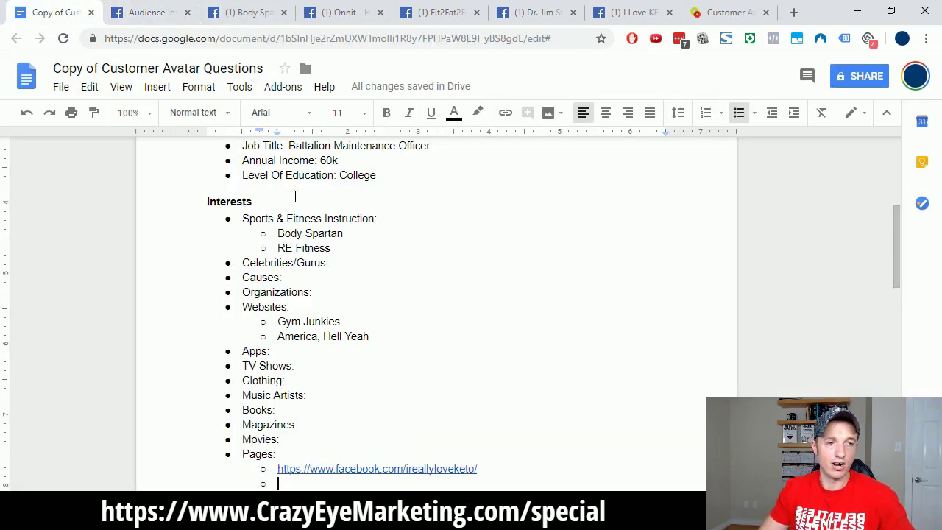
scroll(335, 217, down, 3)
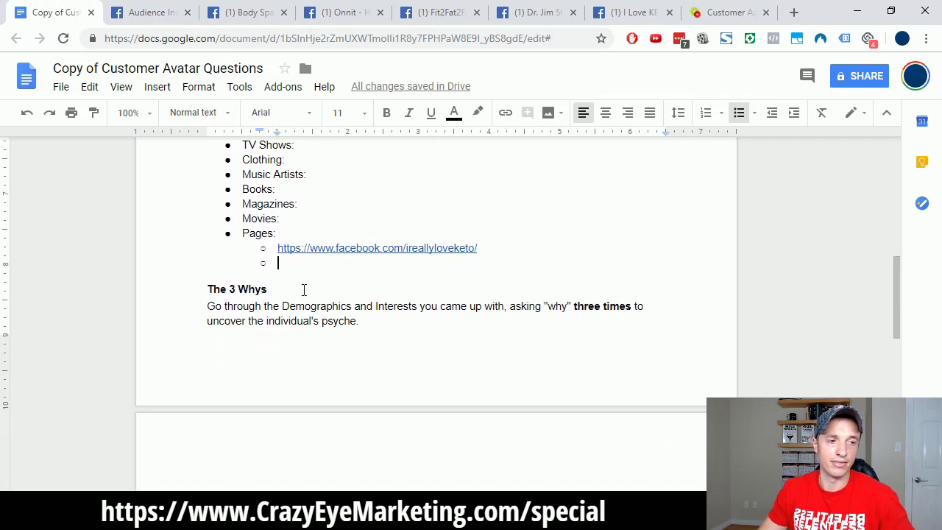
scroll(302, 285, down, 1)
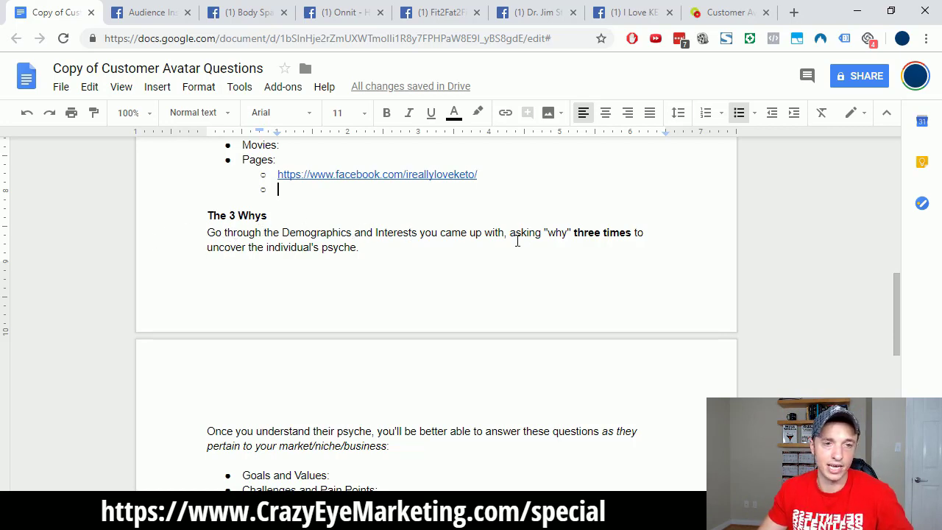
drag(545, 232, 631, 233)
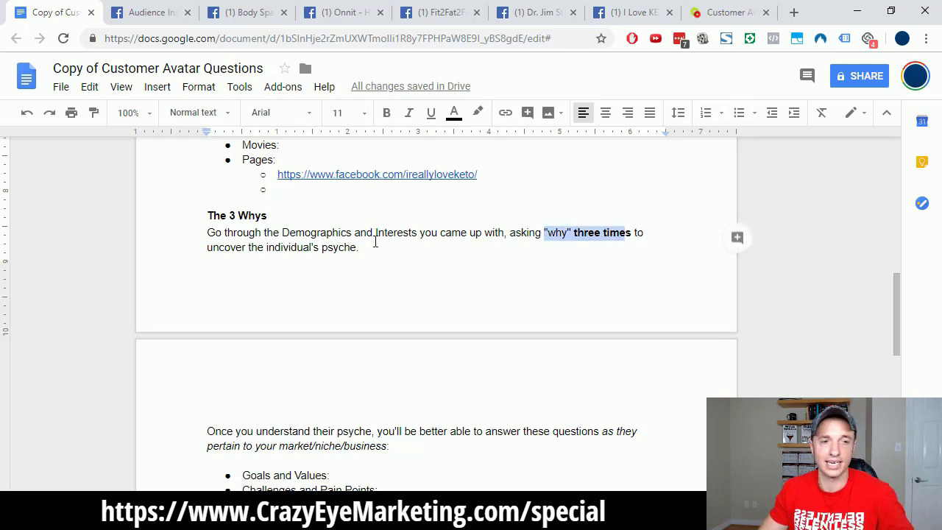
Review the questions after The 3 Whys and highlight the bullets from Goals and Values through Objections and Roles.
scroll(373, 243, down, 1)
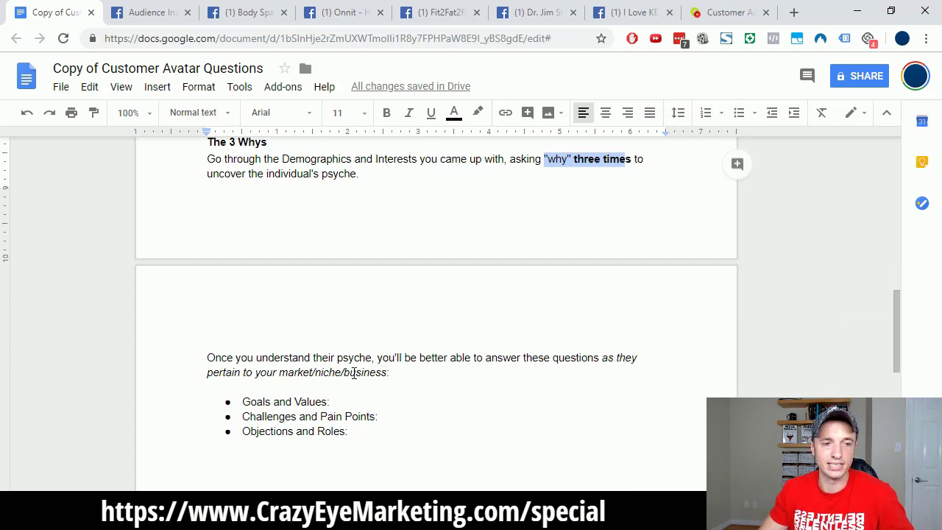
scroll(356, 346, down, 1)
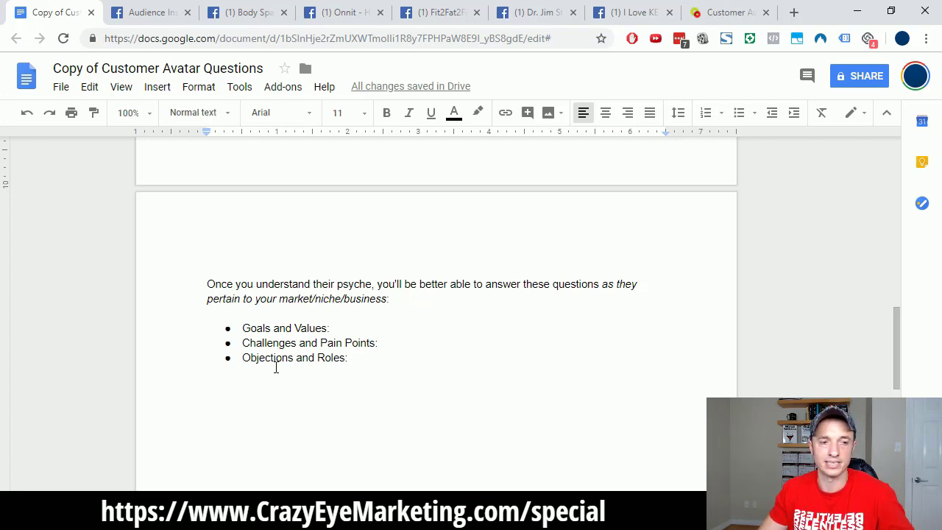
shift+click(366, 358)
shift+click(238, 324)
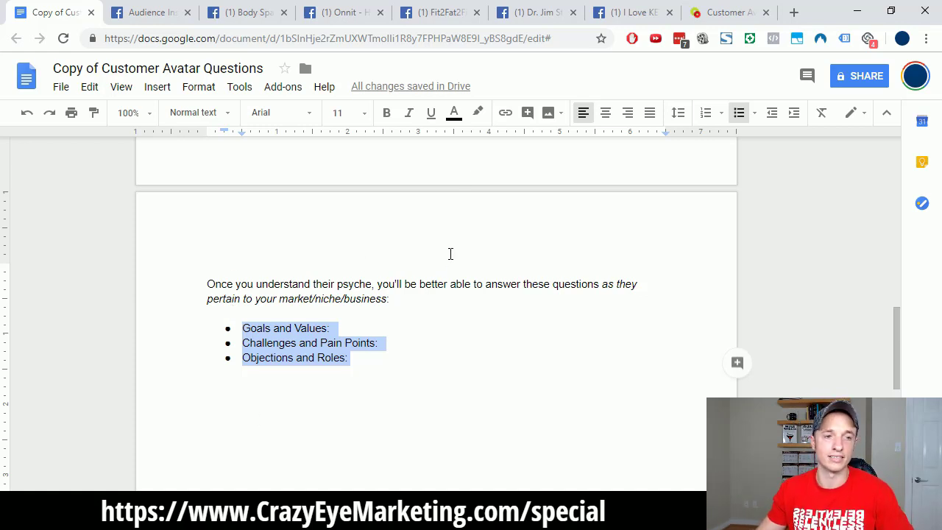
click(424, 360)
Return to the Interests section and place the cursor after Body Spartan under Sports & Fitness Instruction.
scroll(375, 423, up, 5)
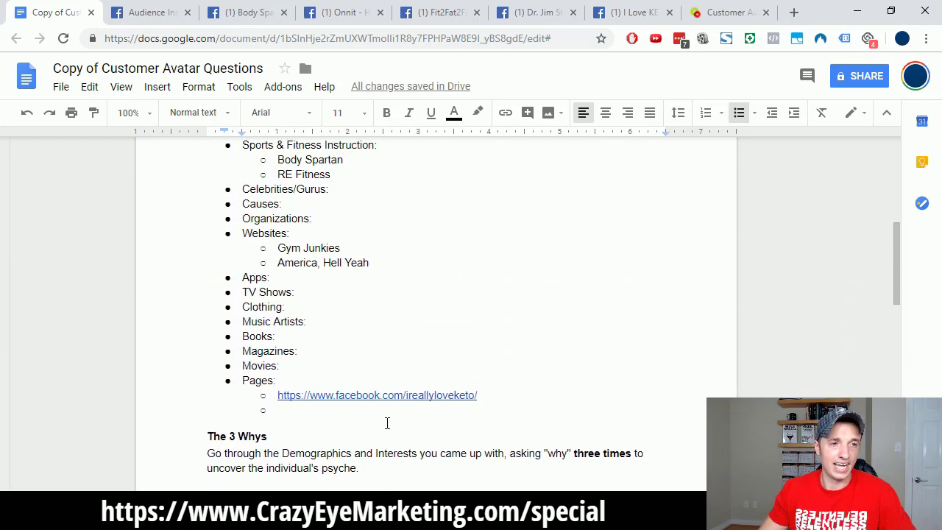
scroll(387, 423, up, 1)
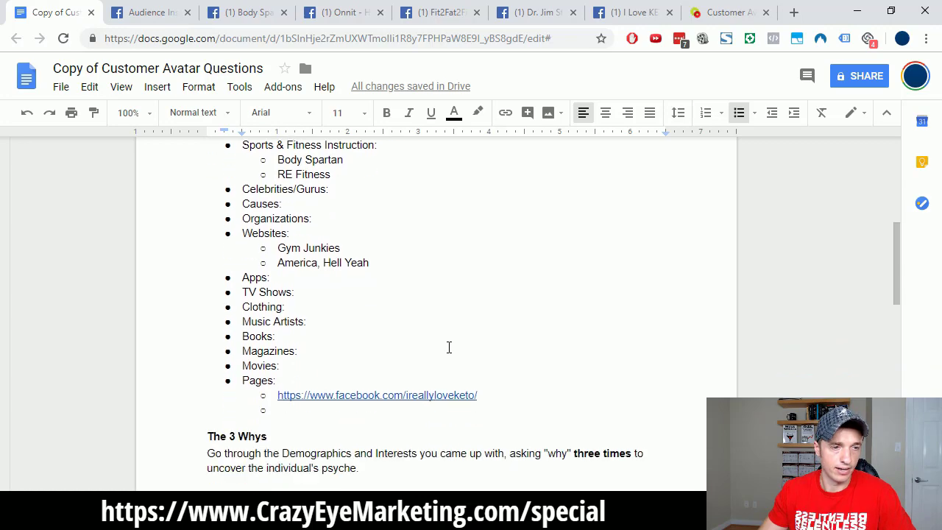
click(376, 234)
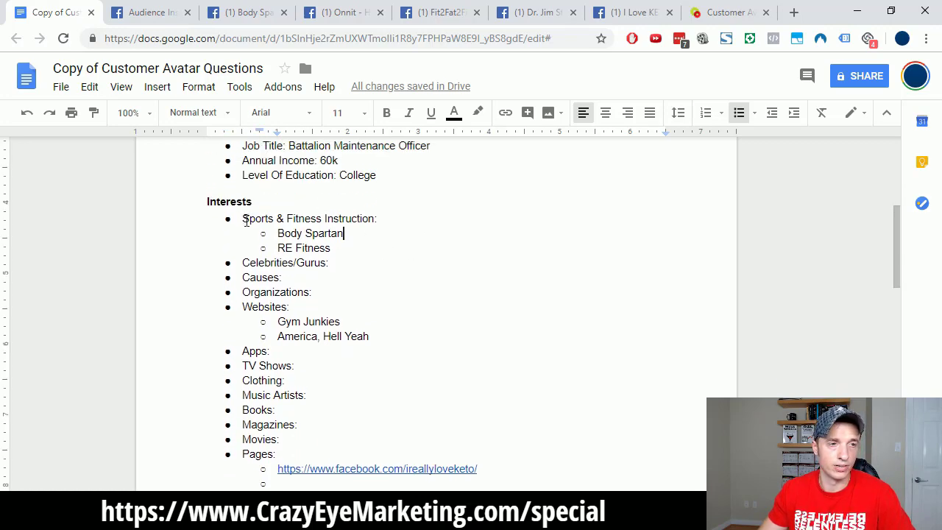
scroll(244, 218, up, 3)
scroll(241, 165, down, 1)
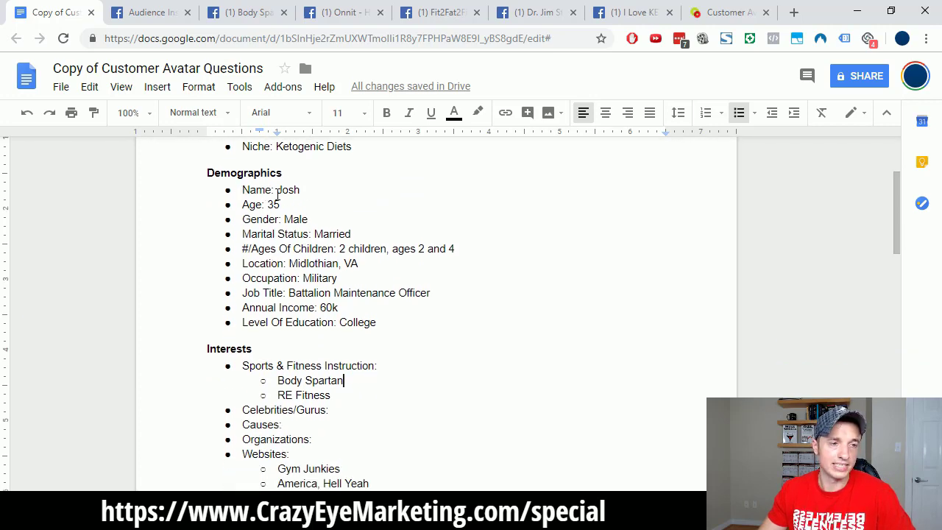
double_click(311, 189)
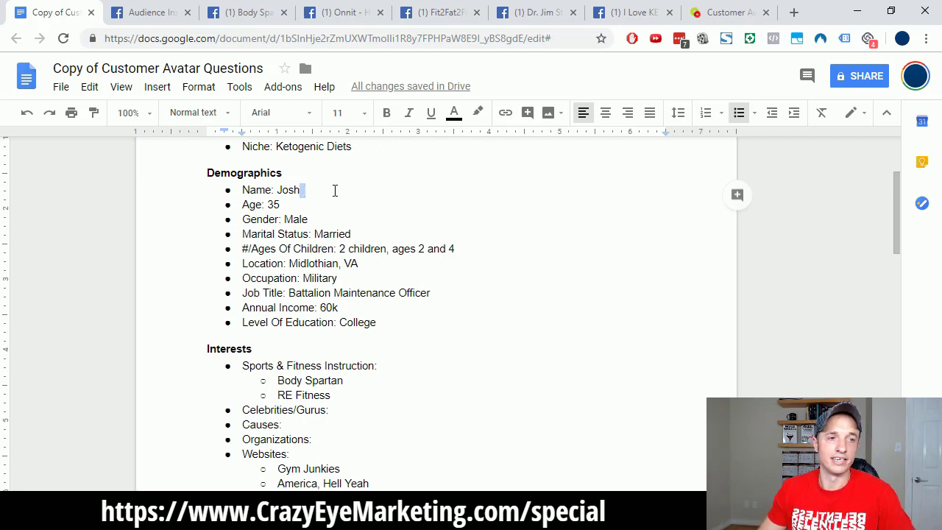
double_click(296, 205)
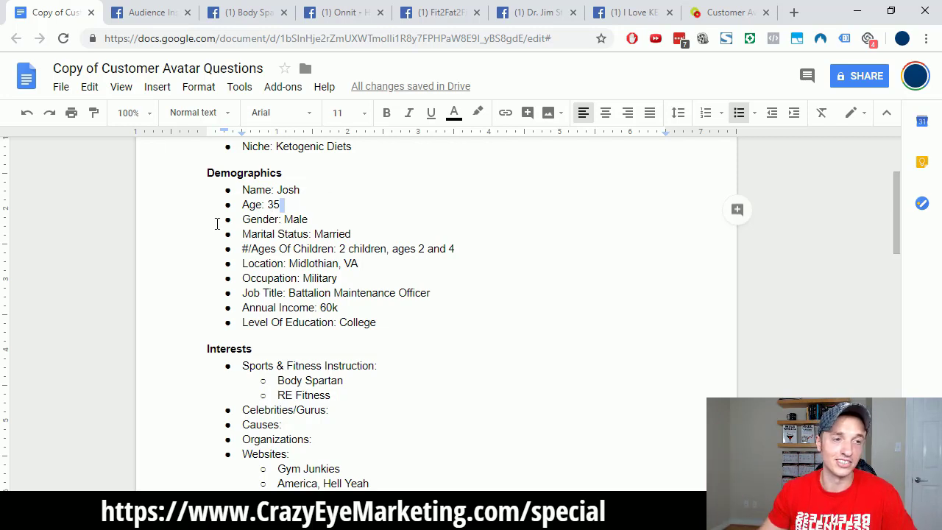
click(239, 220)
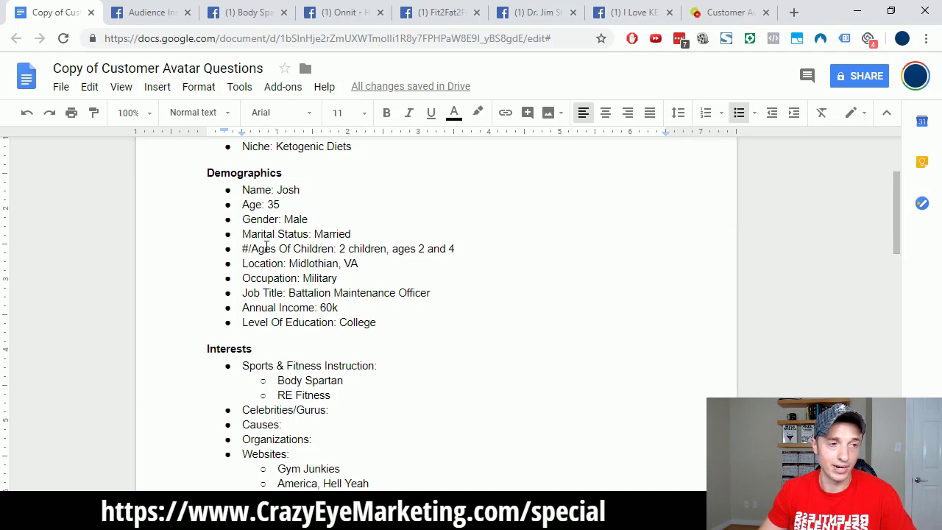
Add the sub-bullet "He loves his wife" under Marital Status in the Demographics section.
click(365, 236)
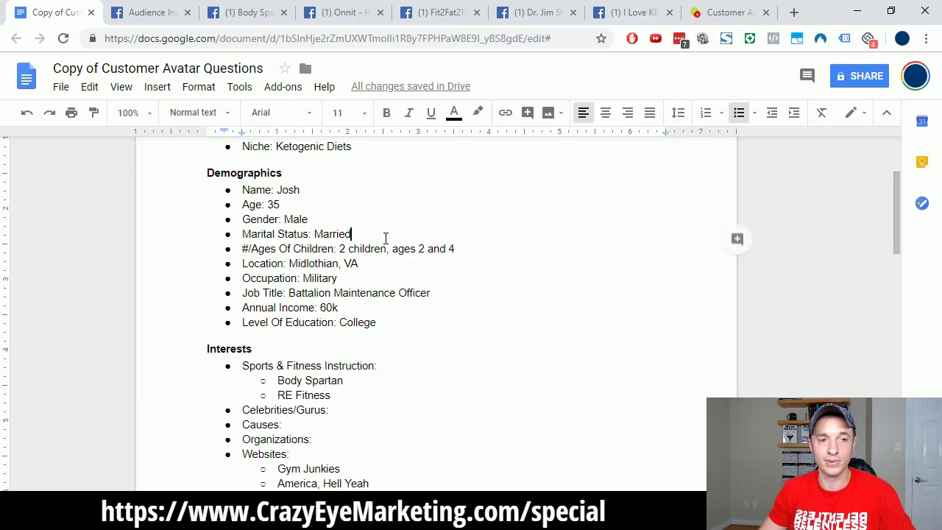
key(Return)
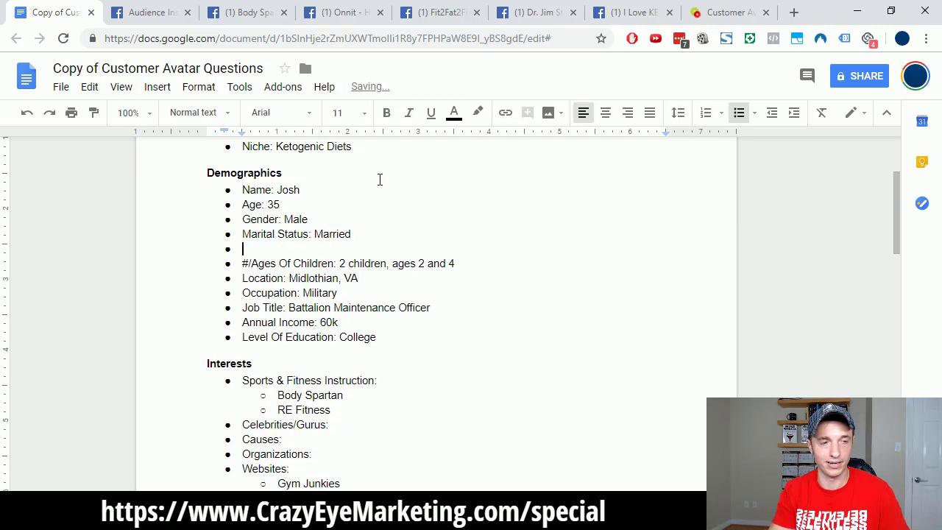
key(Tab)
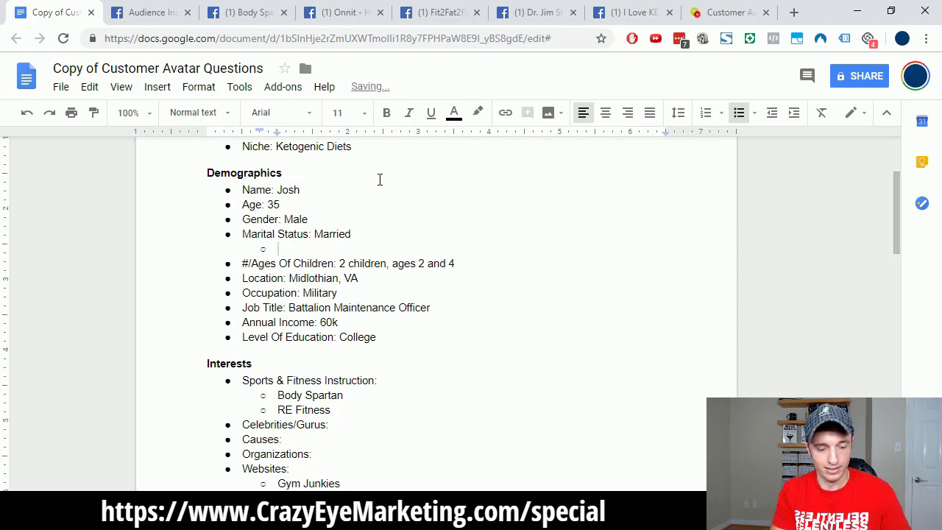
text(He lo)
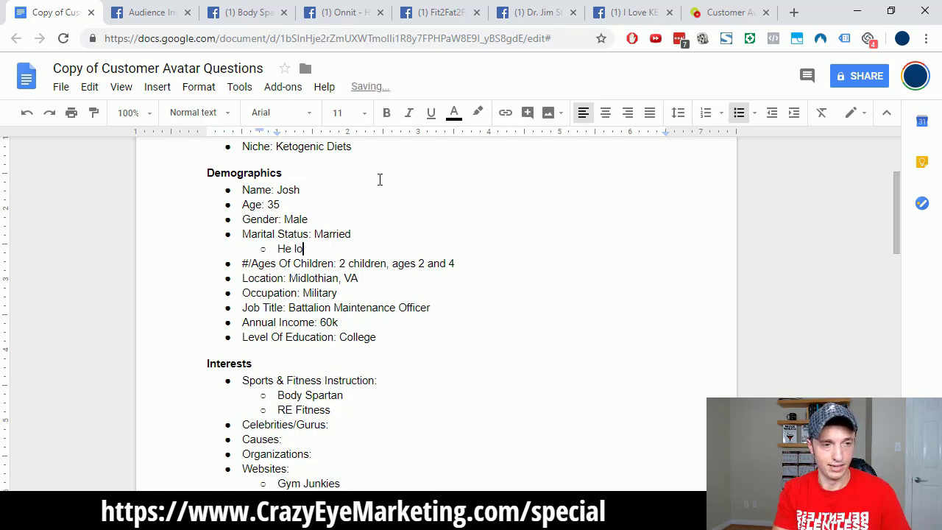
text(ves his wife)
Add two more sub-bullets under Marital Status: "She's a good cook" and "She went to cooking class".
key(Return)
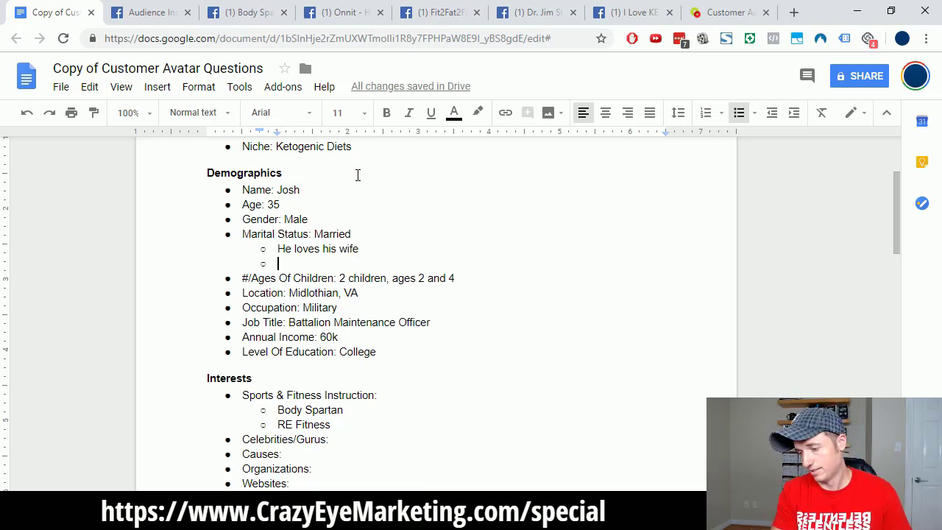
text(She's a good cook)
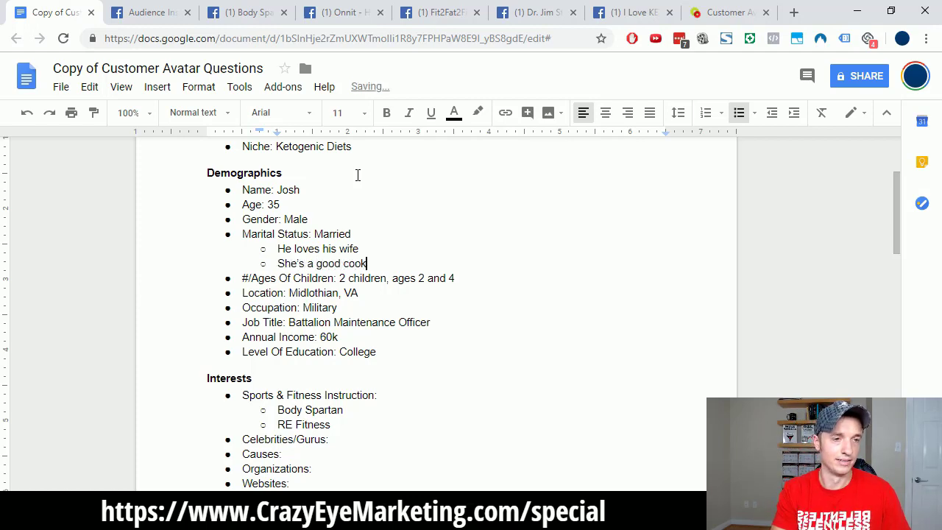
key(Return)
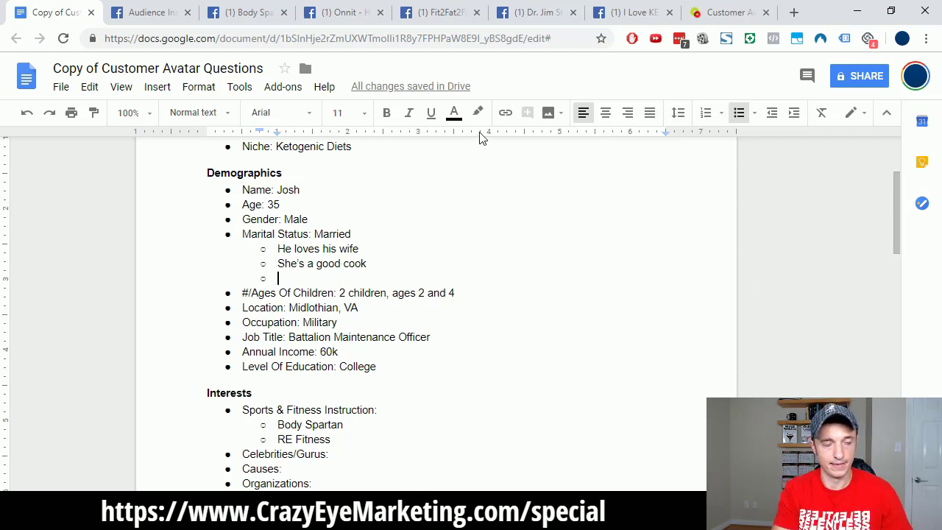
text(She went to co)
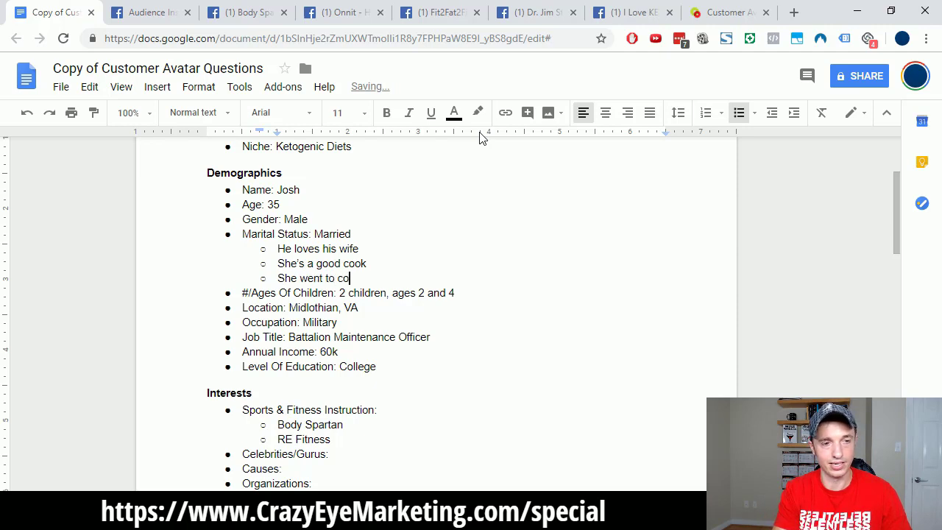
text(oking class)
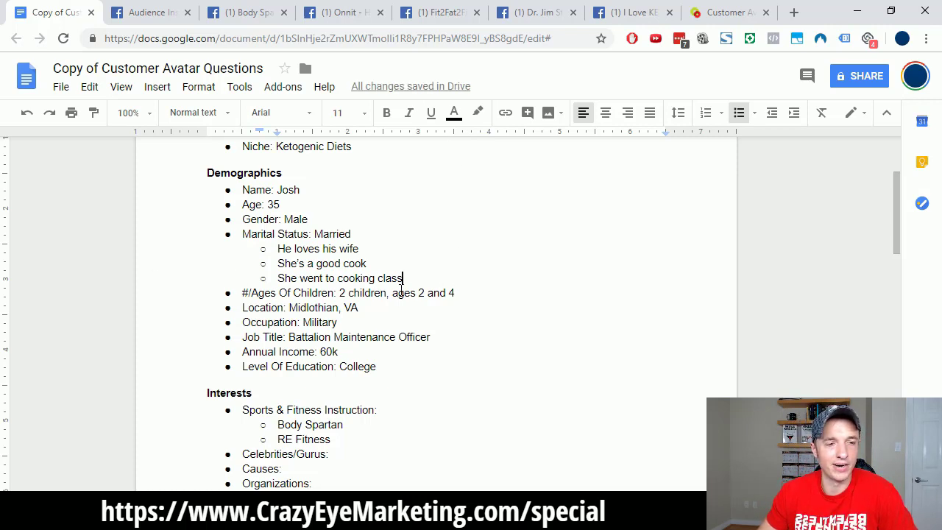
Add the sub-bullet "Spouse has a job here" under Location, followed by an empty sub-bullet.
scroll(431, 276, down, 1)
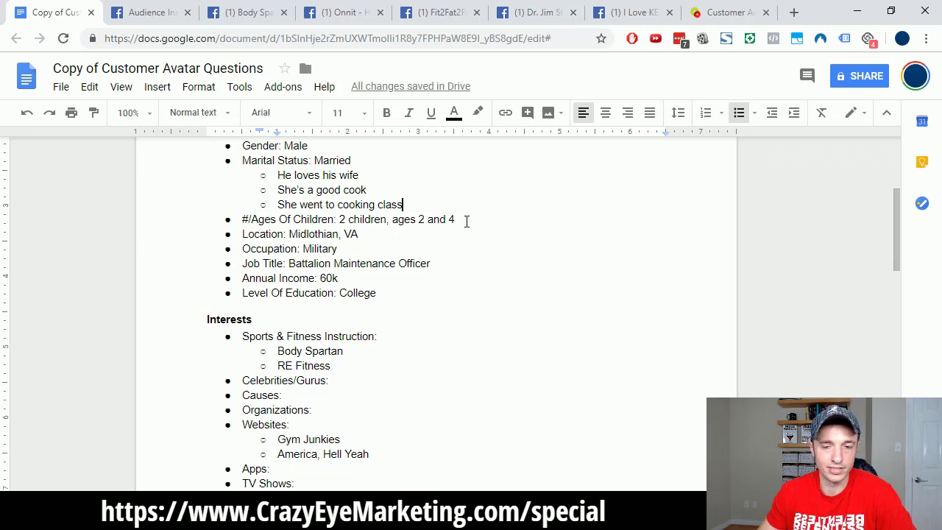
click(362, 234)
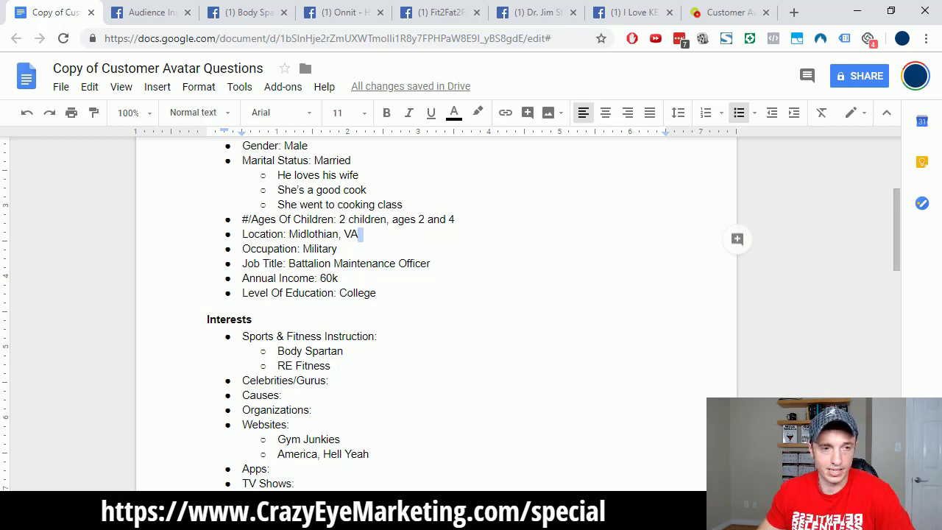
key(Return)
key(Tab)
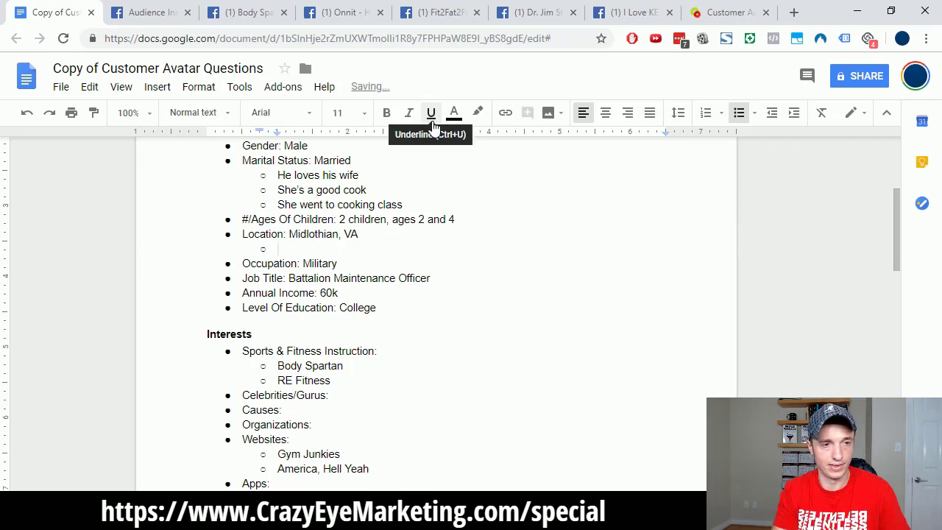
text(Spouse has a gob)
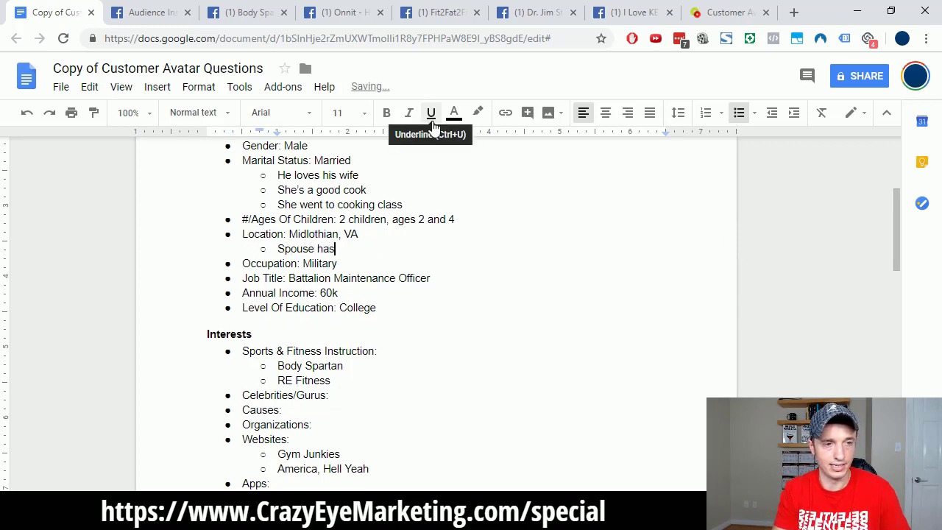
key(BackSpace)
key(BackSpace)
key(BackSpace)
text(job)
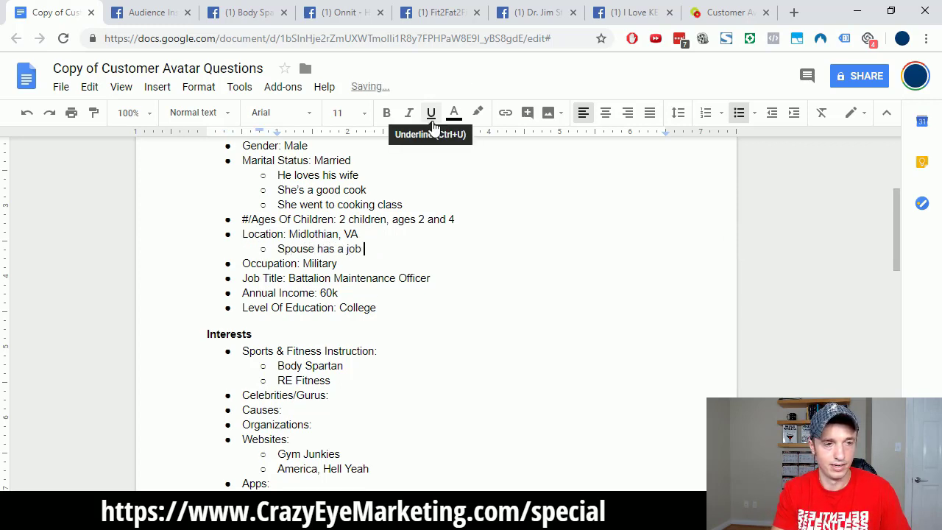
text( here)
key(Return)
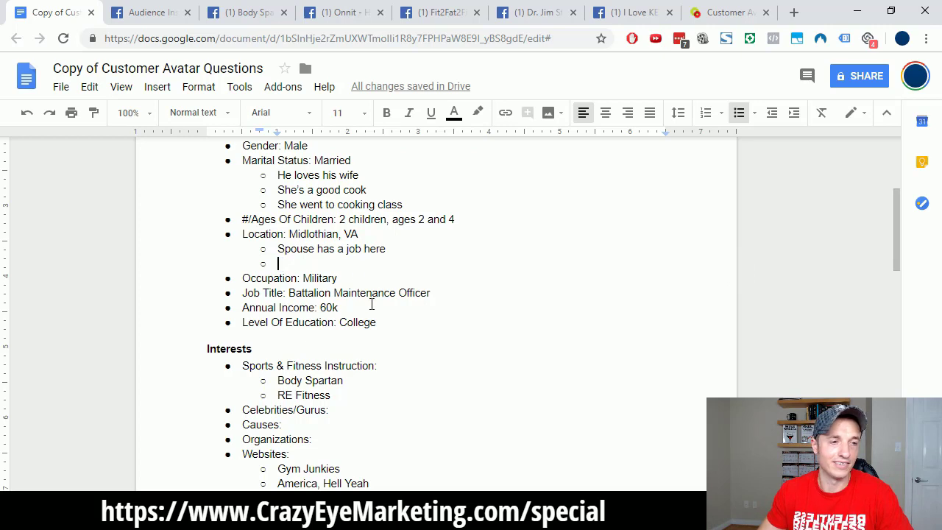
Add the sub-bullet "Wanted to serve a higher cause" under Occupation.
scroll(347, 281, down, 1)
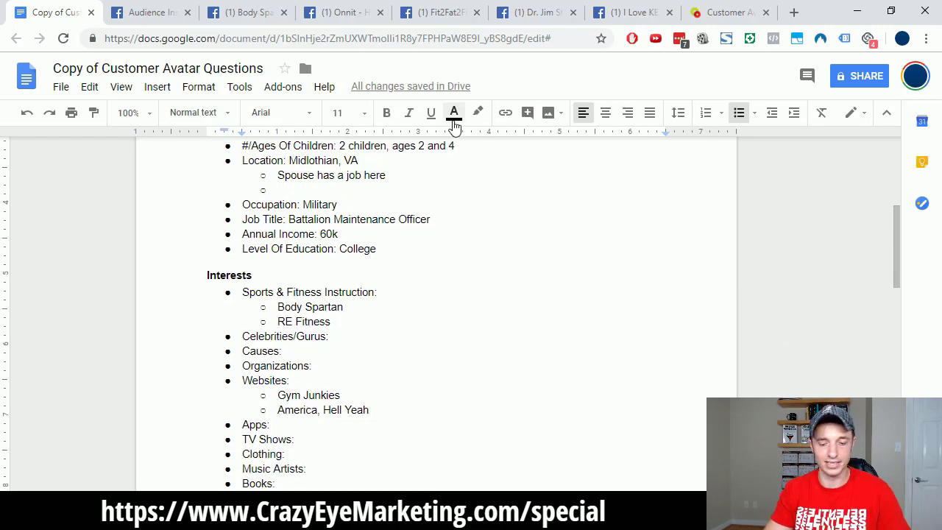
key(Return)
key(Tab)
text(Wanted to serve )
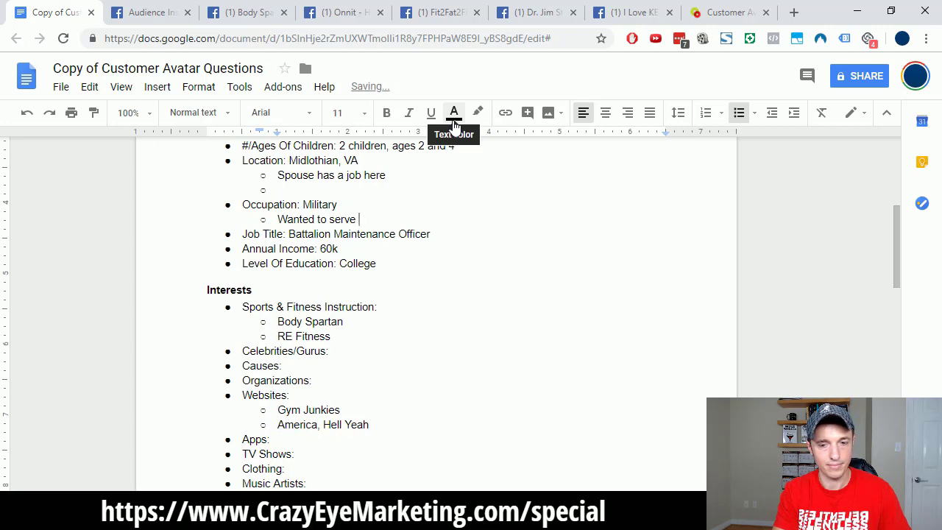
text(a higher cause)
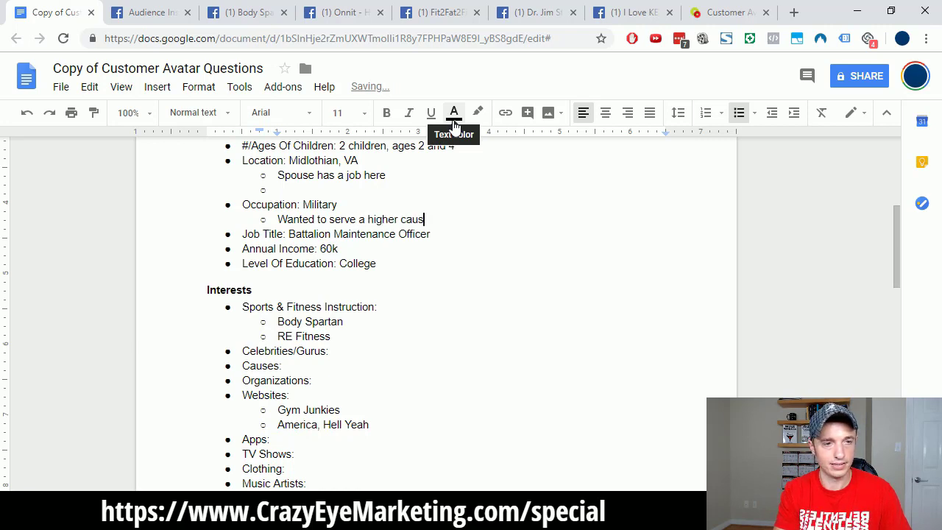
Add a second Occupation sub-bullet reading "Felt he didn't deserve the freedoms he had", correcting any misspelling.
key(Return)
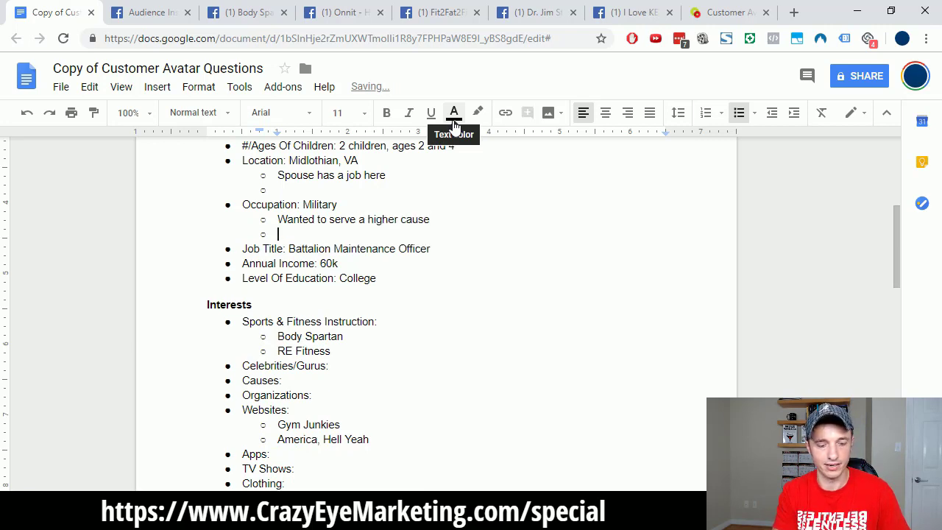
text(Felt)
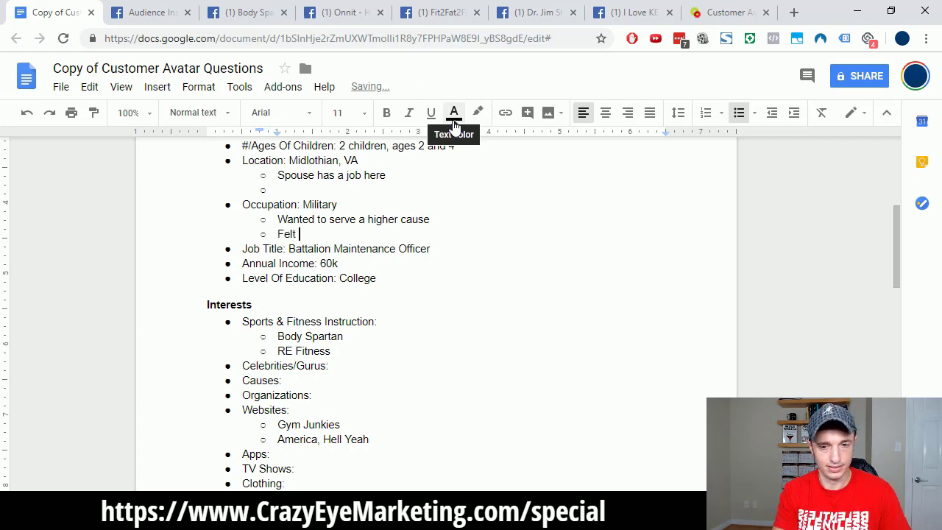
text( he didn't des)
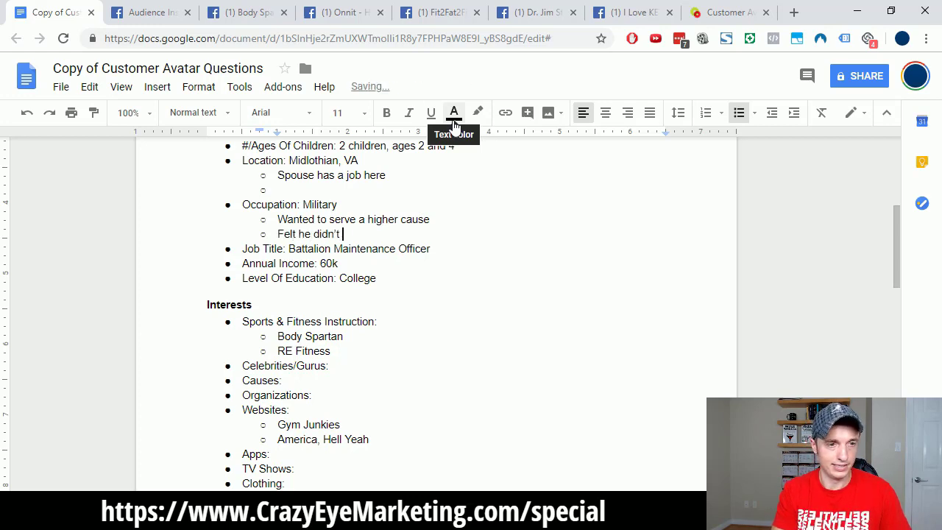
text(erve teh freee)
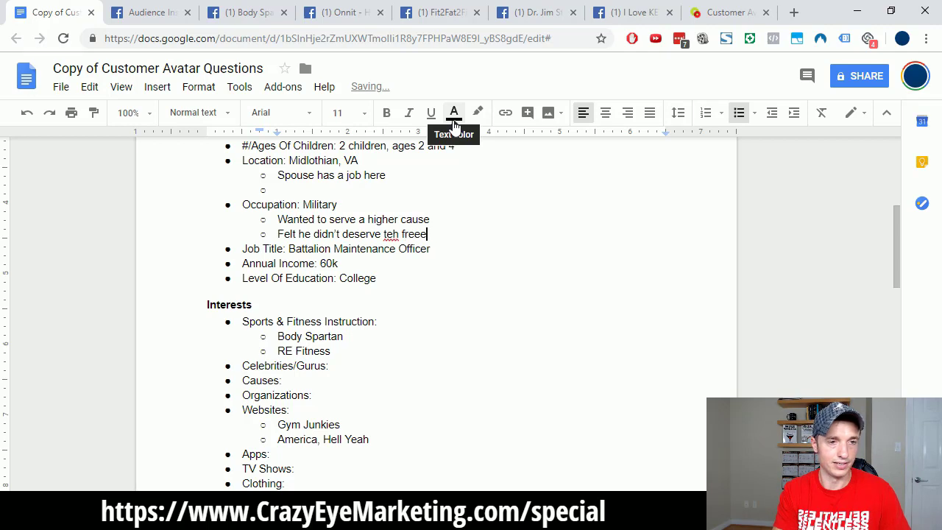
key(BackSpace)
text(doms he had)
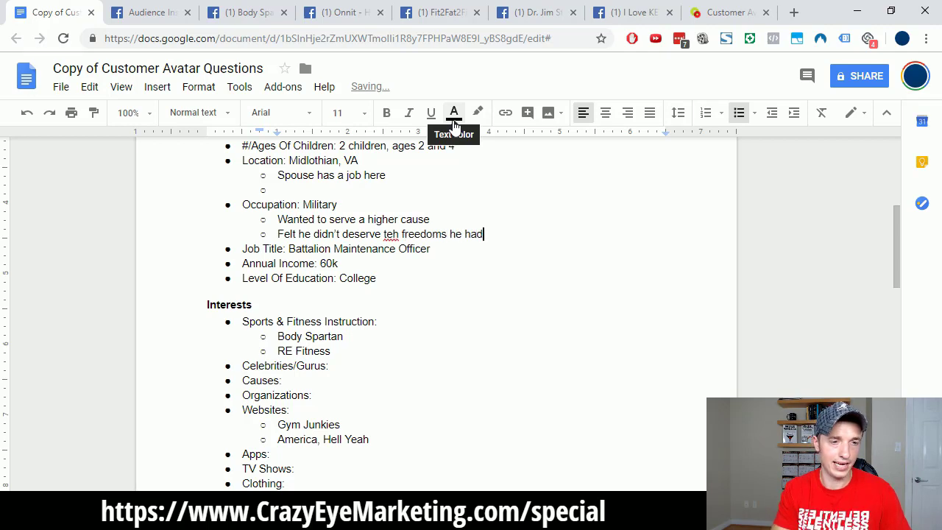
click(391, 234)
key(BackSpace)
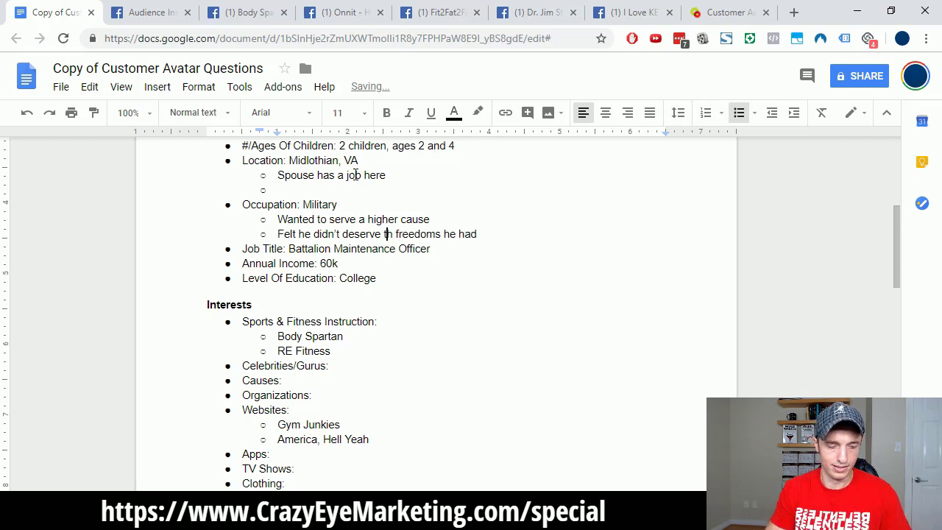
text(e)
click(484, 234)
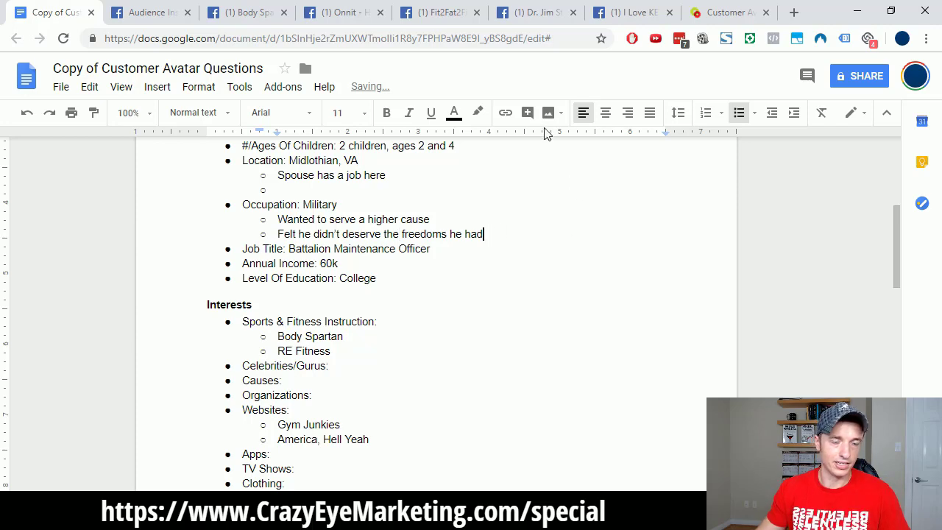
Add a third Occupation sub-bullet reading "It was handed to him at birth.. .he wants to earn it".
key(Return)
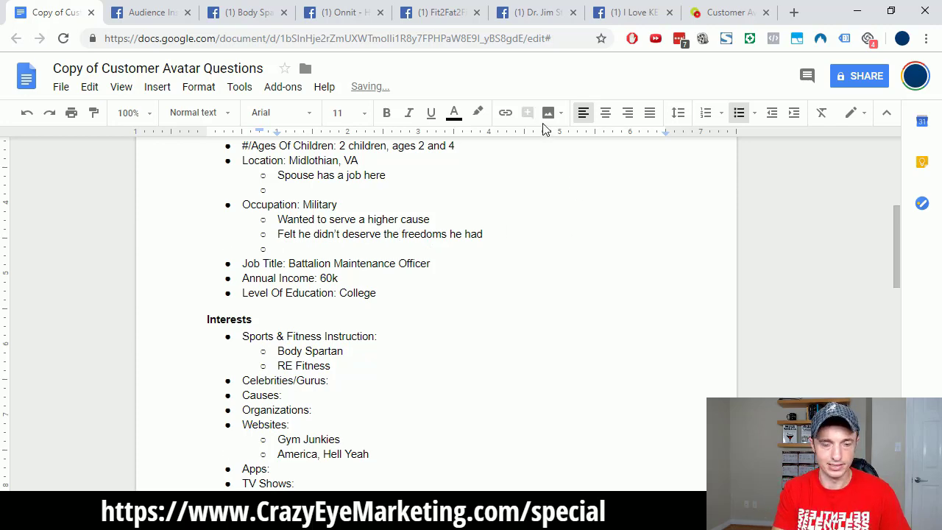
text(It was hande)
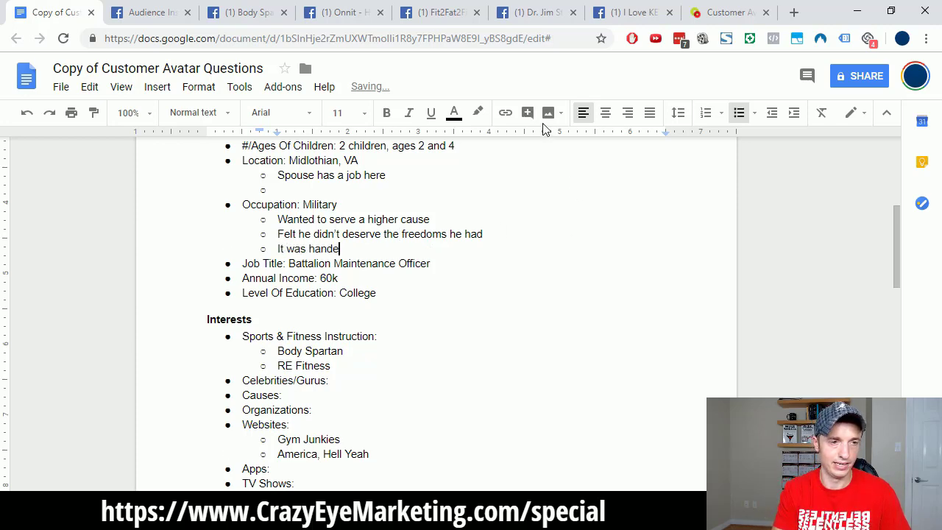
text(d to him at bir)
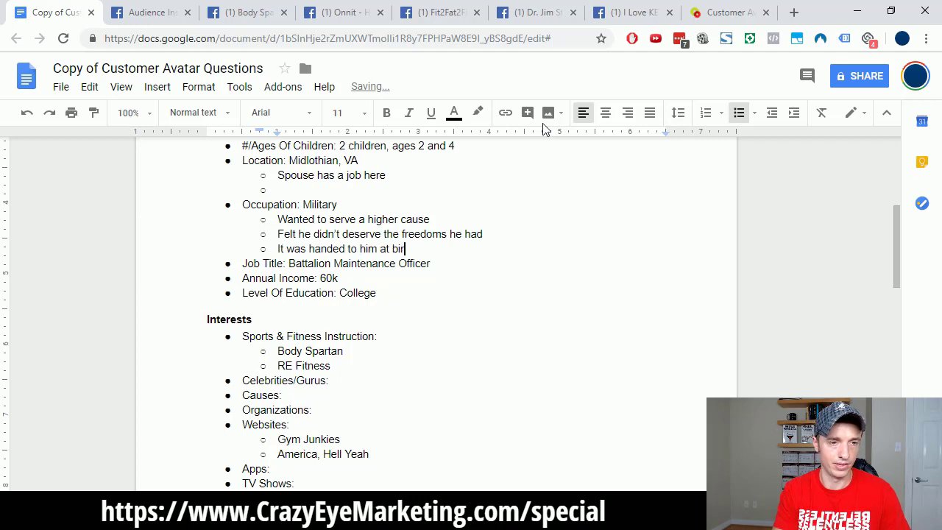
text(th.. .he wants)
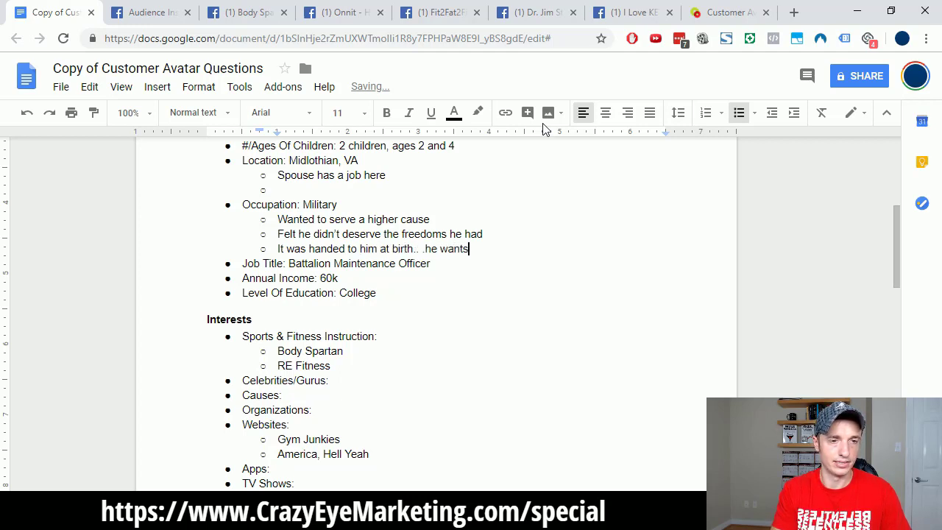
text( toearn)
key(BackSpace)
key(BackSpace)
key(BackSpace)
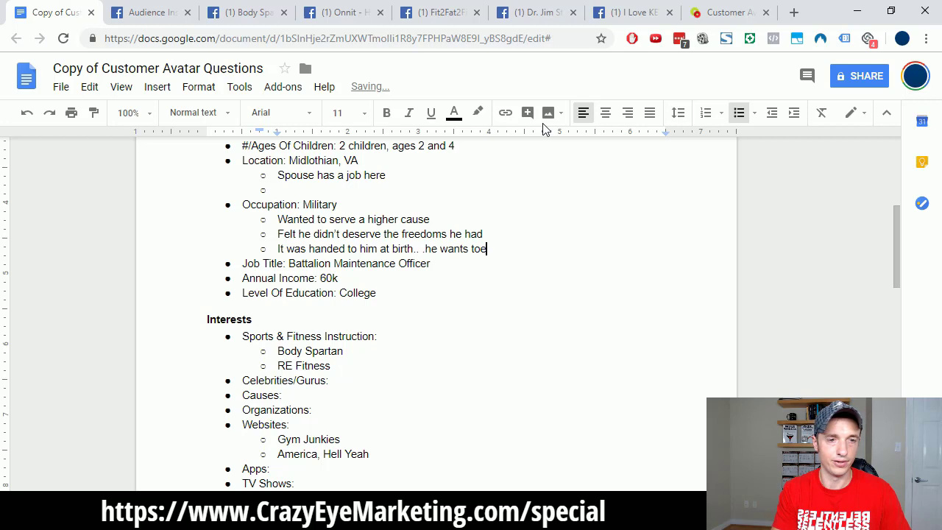
text(arn it)
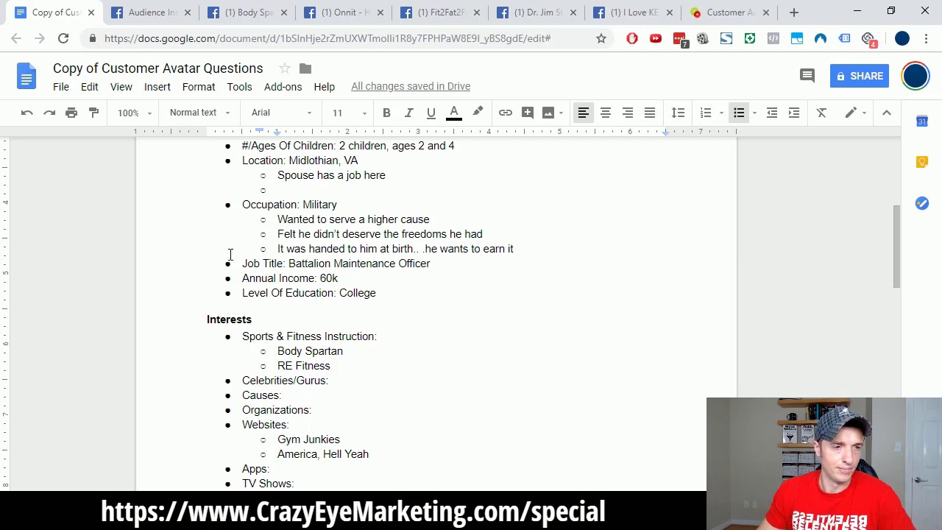
Remove the stray space inside the ellipsis of the third Occupation sub-bullet, after "at birth".
click(420, 249)
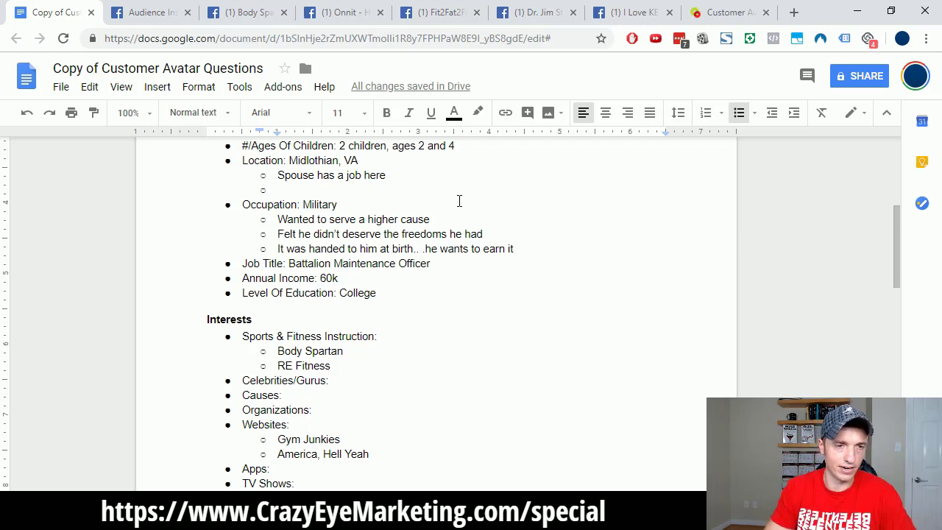
key(Delete)
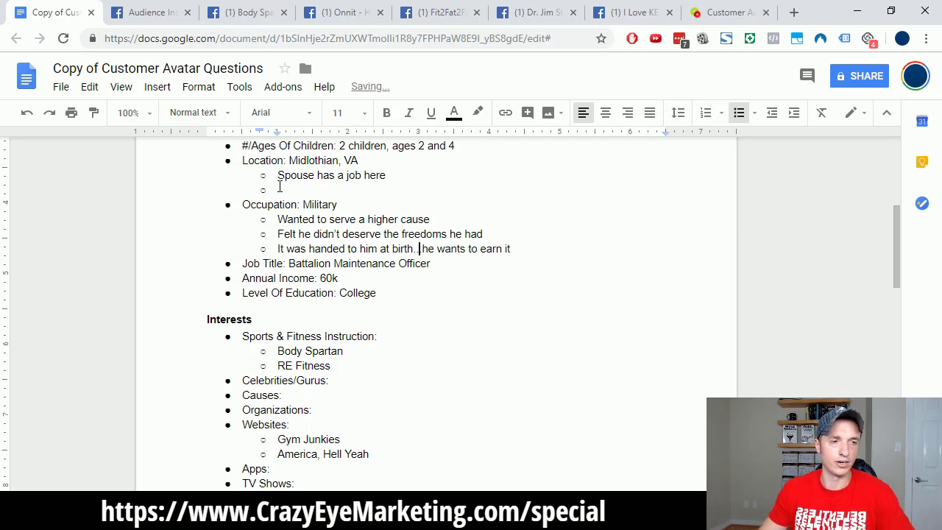
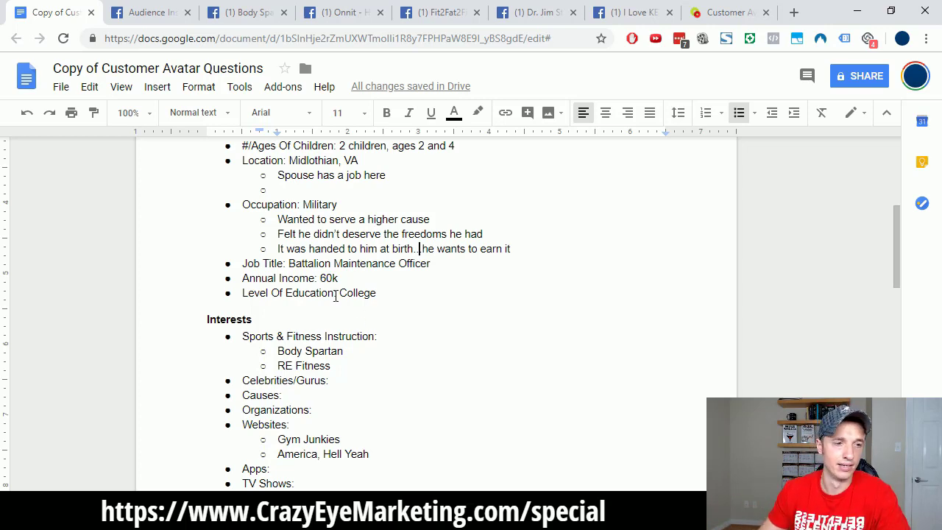
Review the Demographics answers and the entries listed under Interests.
scroll(317, 243, down, 2)
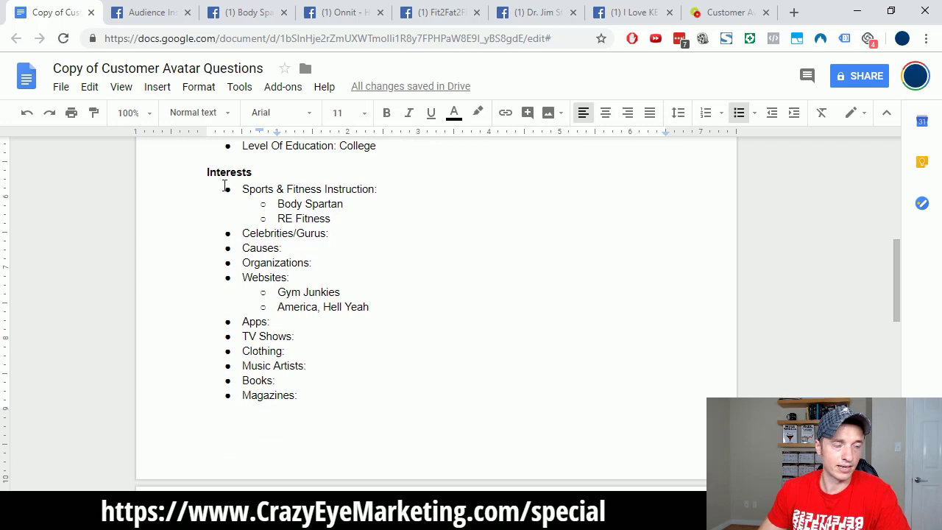
scroll(231, 177, up, 1)
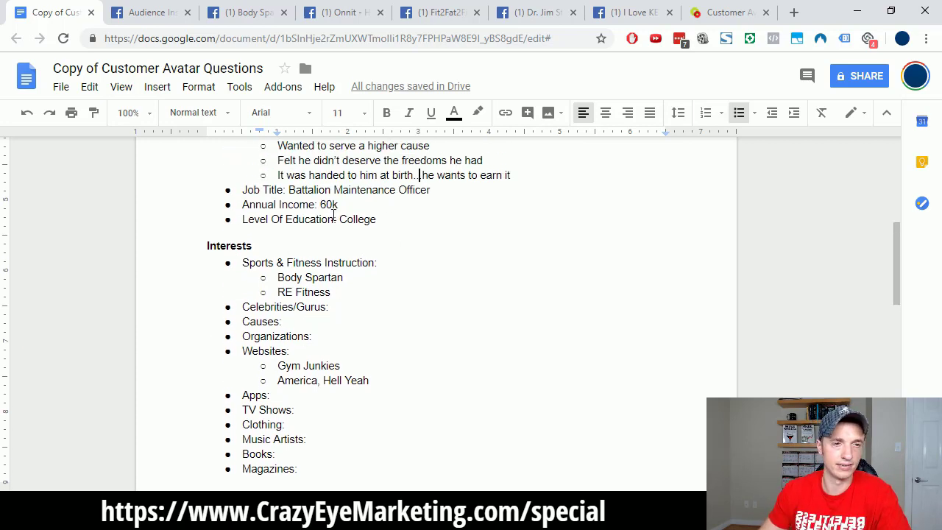
scroll(333, 214, up, 3)
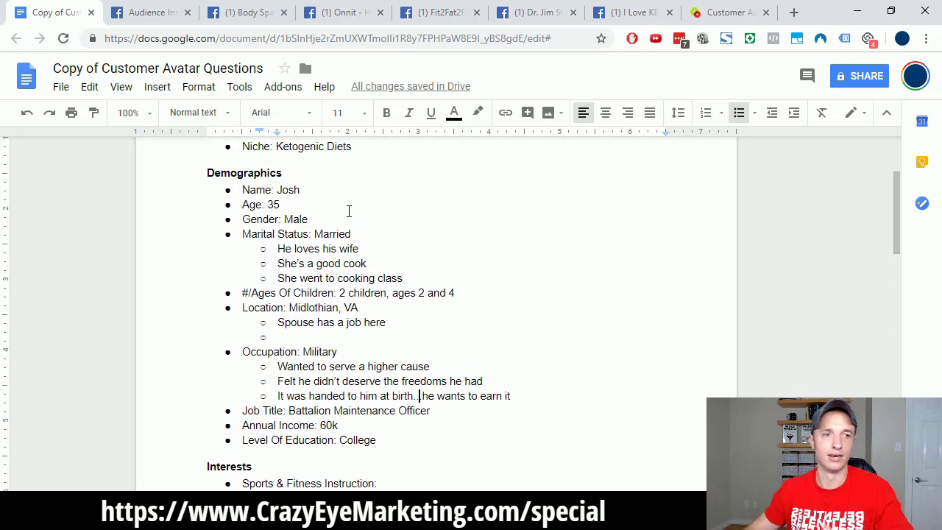
scroll(446, 206, down, 1)
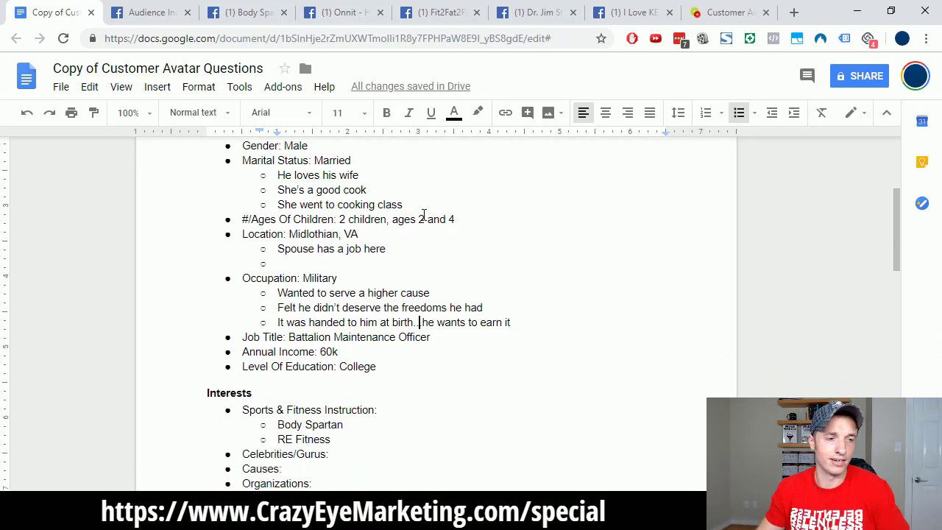
scroll(435, 214, down, 2)
scroll(438, 221, up, 1)
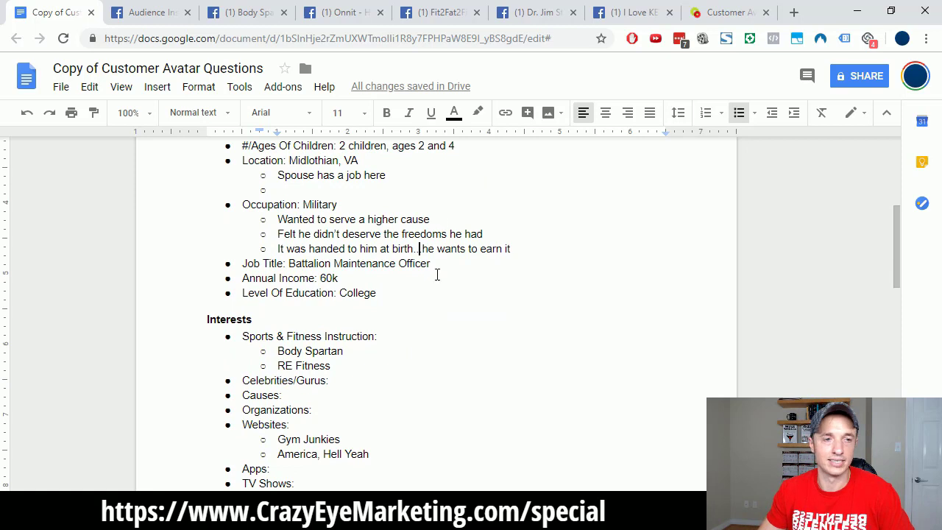
scroll(437, 274, down, 1)
scroll(437, 280, down, 1)
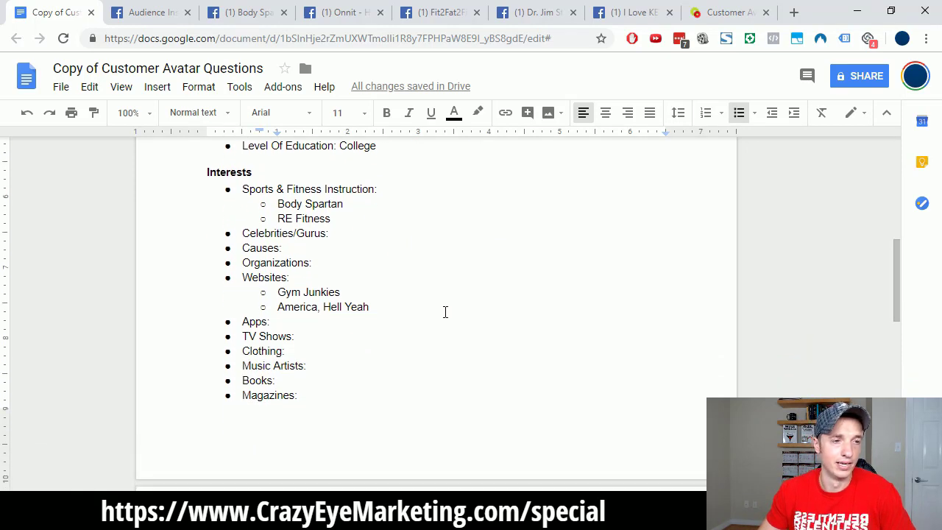
scroll(445, 312, up, 1)
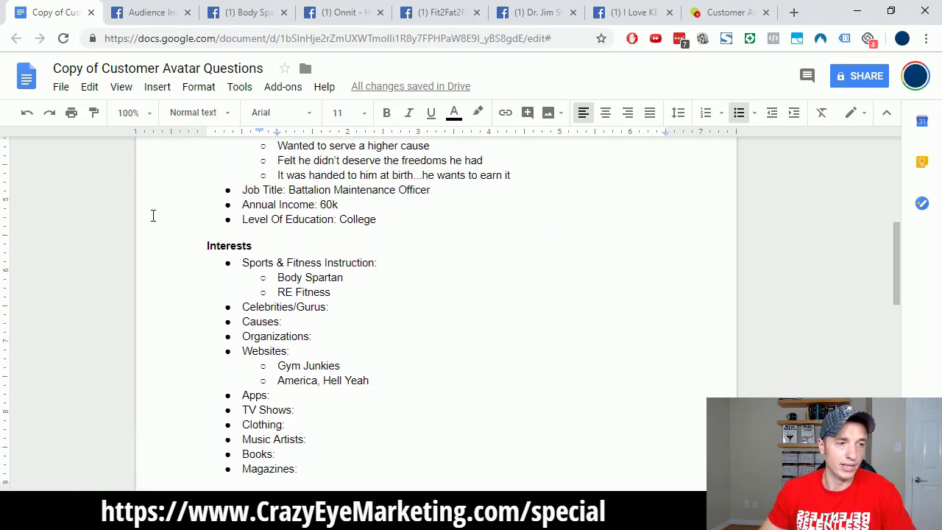
Highlight the Body Spartan entry under Sports & Fitness Instruction, then open the About section of Body Spartan's Facebook page.
click(360, 275)
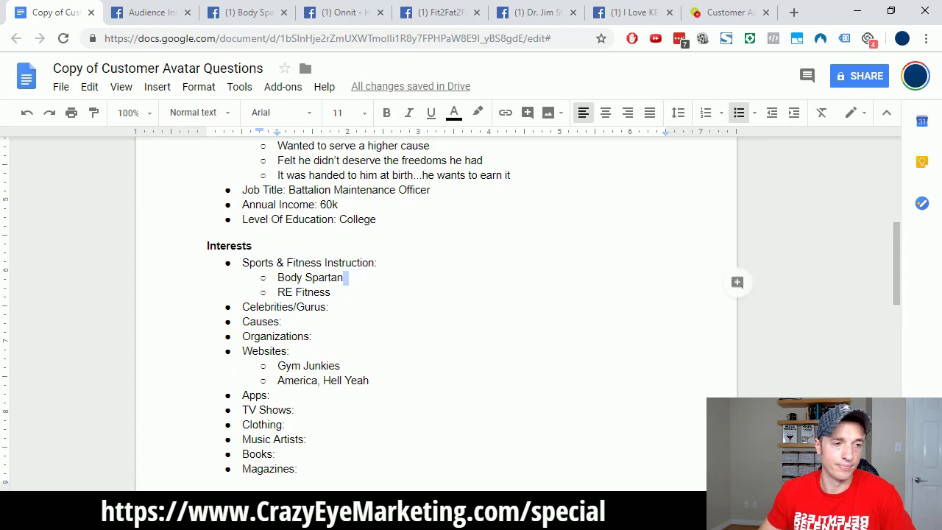
click(361, 275)
drag(281, 277, 344, 278)
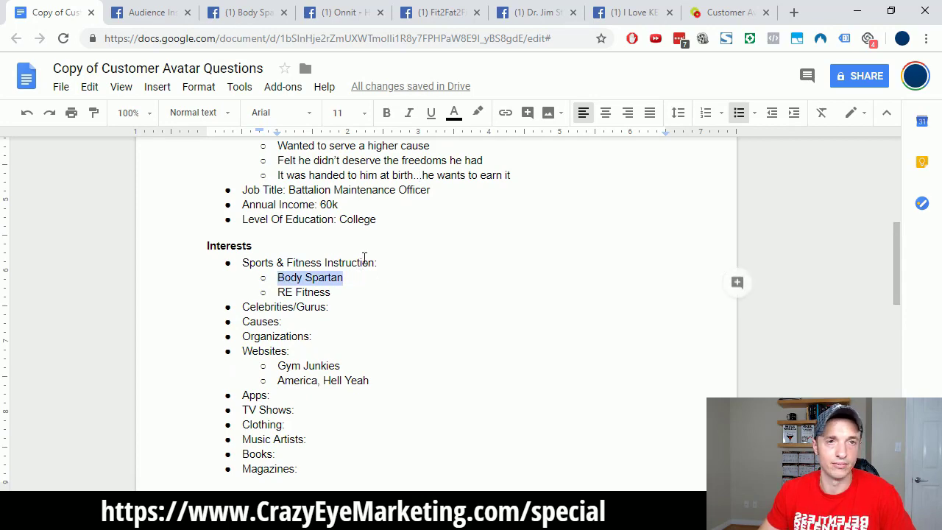
click(249, 13)
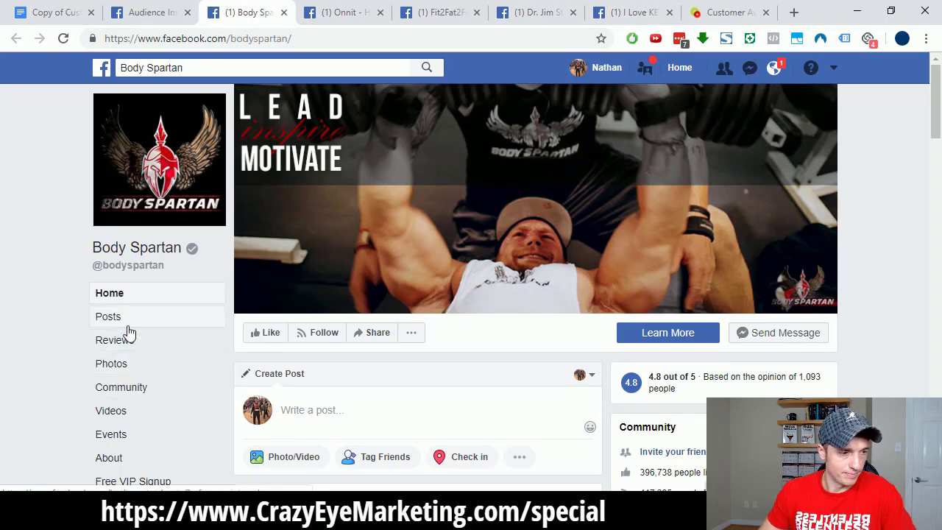
scroll(179, 359, down, 1)
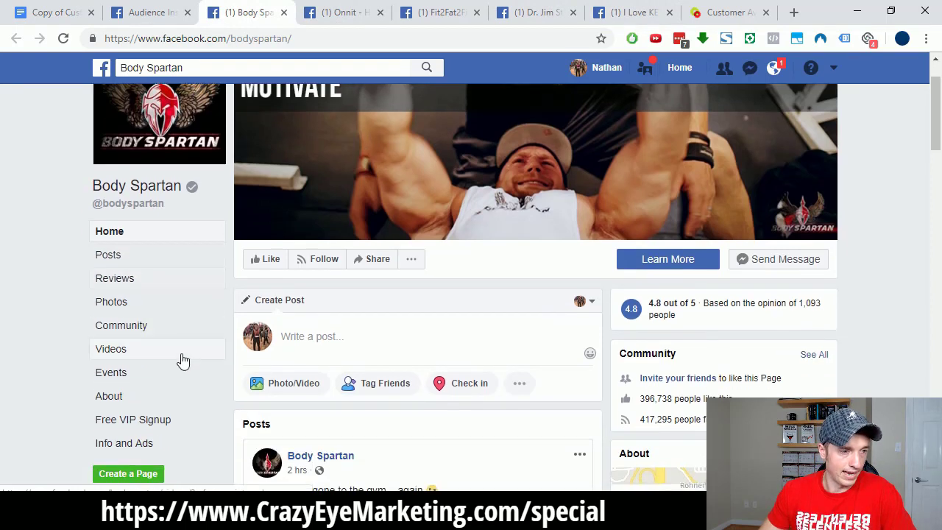
click(96, 398)
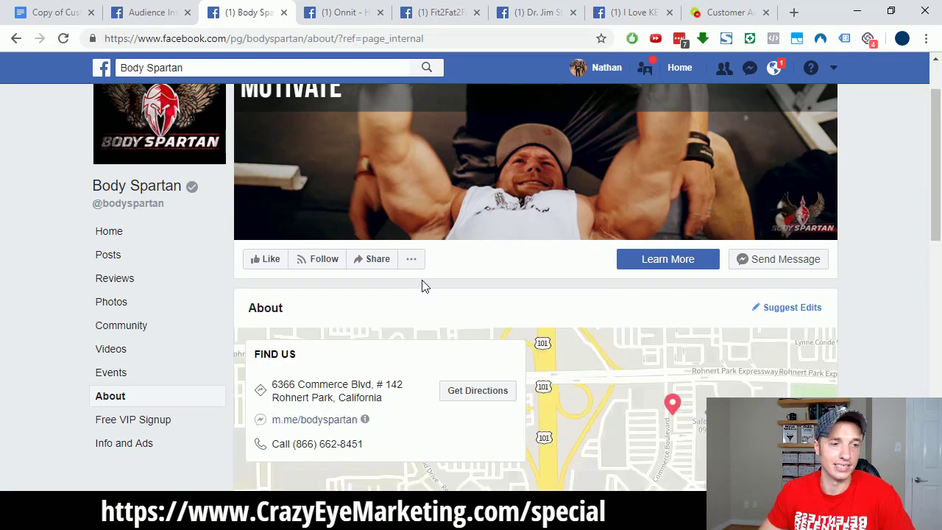
Read Body Spartan's business details, mission, company overview and products, and open its website in a separate browser tab.
scroll(421, 284, down, 2)
scroll(723, 330, down, 3)
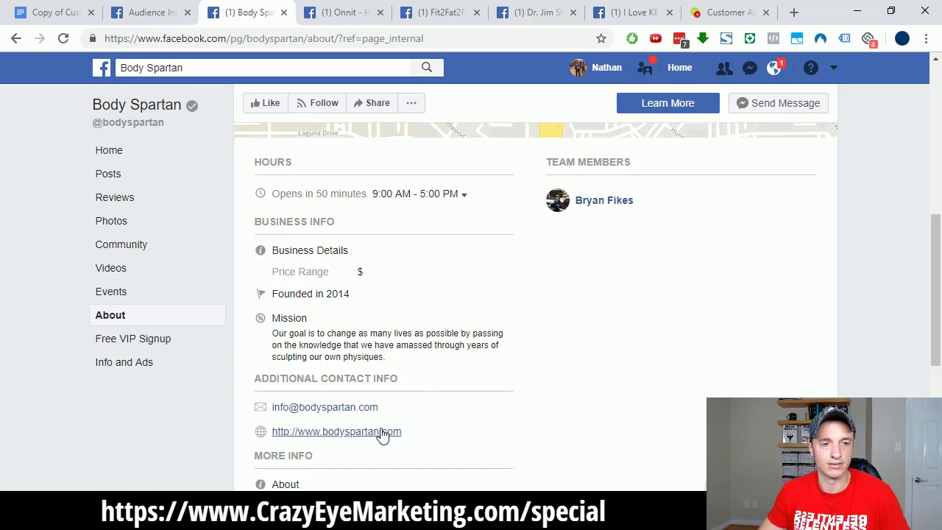
scroll(389, 430, down, 2)
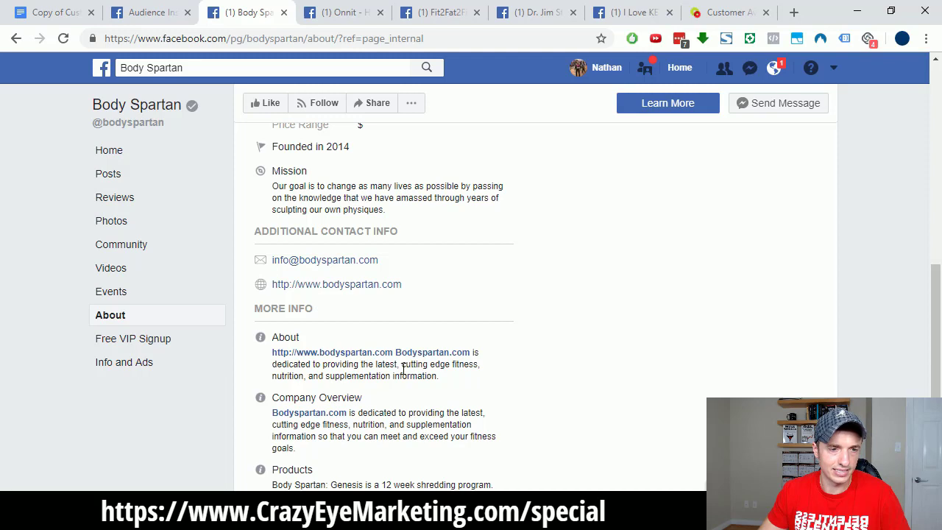
scroll(407, 383, down, 1)
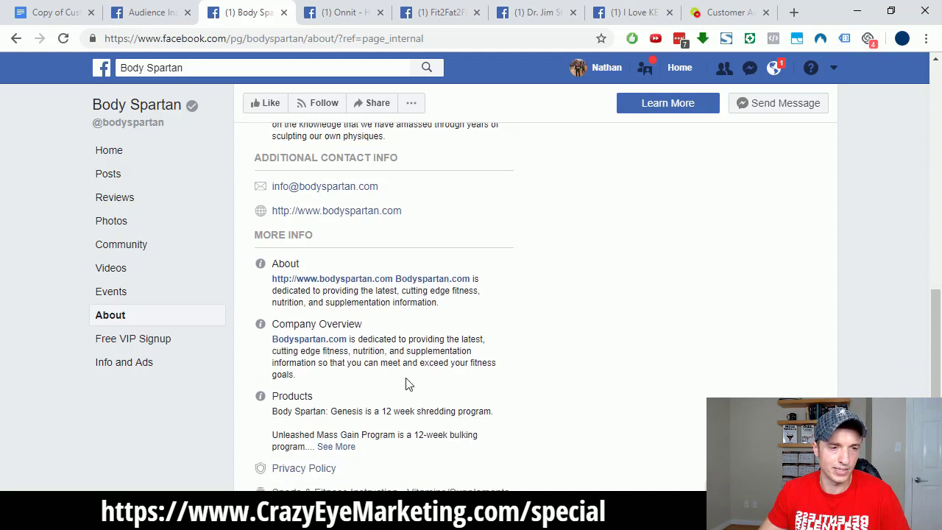
middle_click(339, 287)
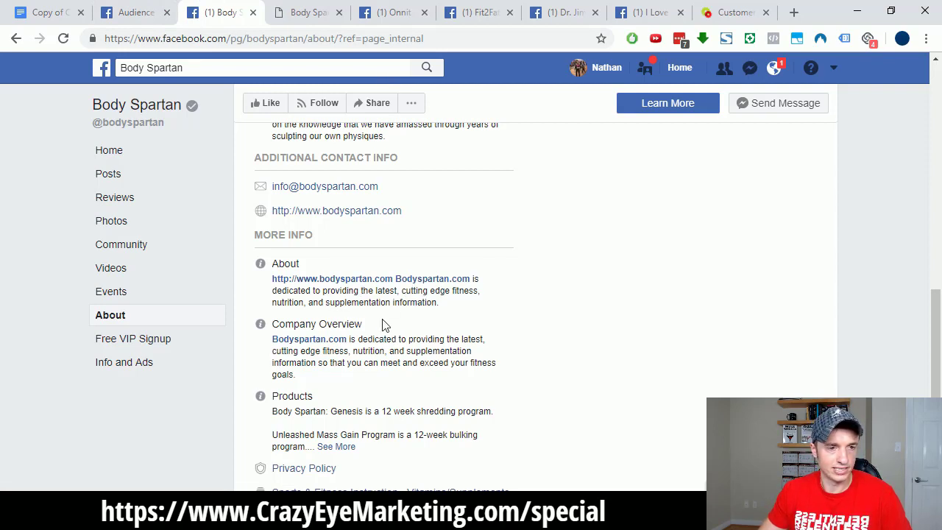
Return to the avatar document and add the nested bullet "Learn more about fitness, nutrition, supplements, etc." under Body Spartan.
click(56, 12)
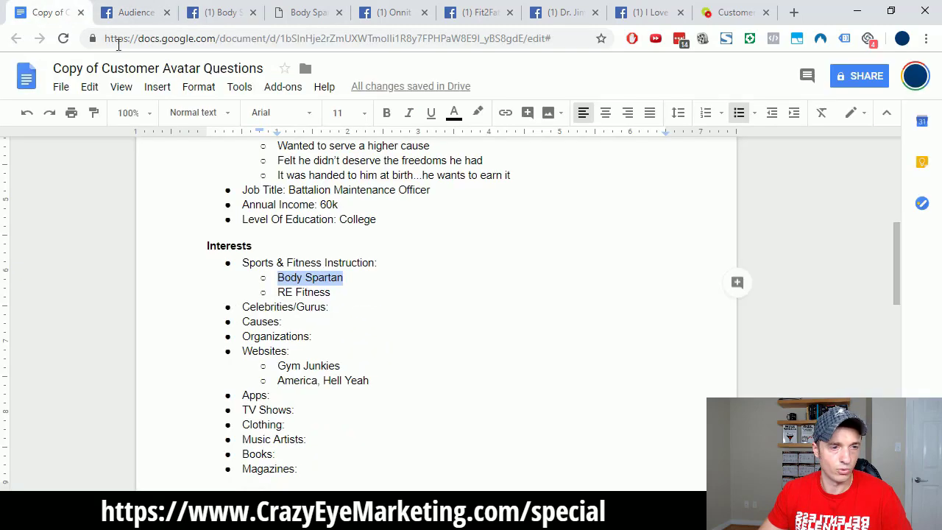
click(366, 276)
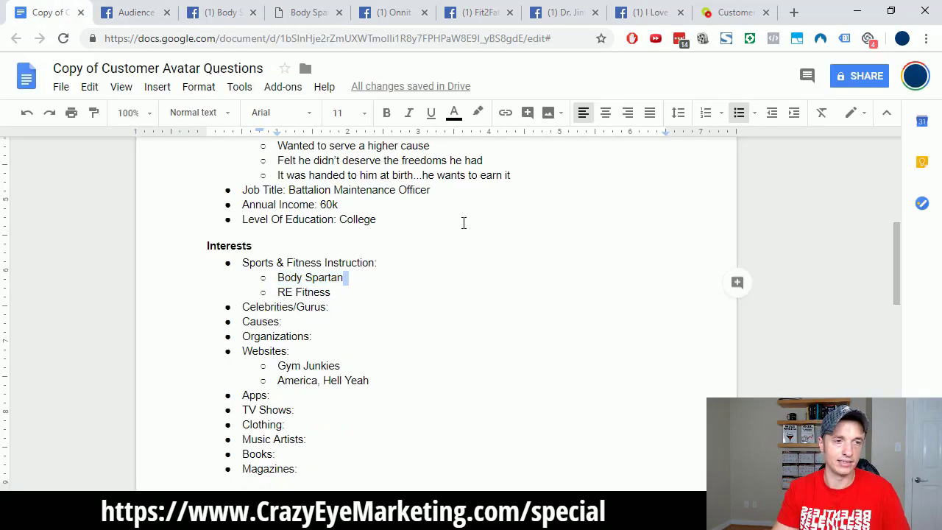
key(Return)
key(Tab)
text(Learn more about fi)
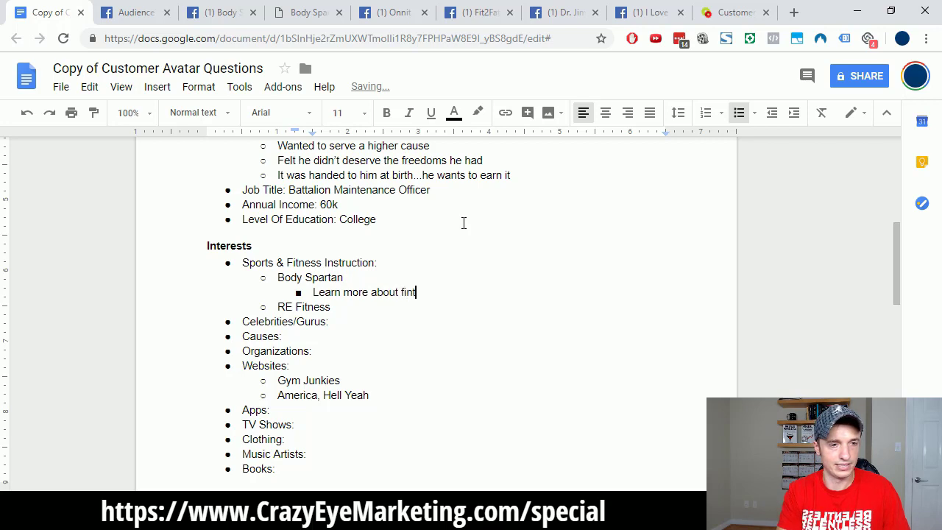
text(tness)
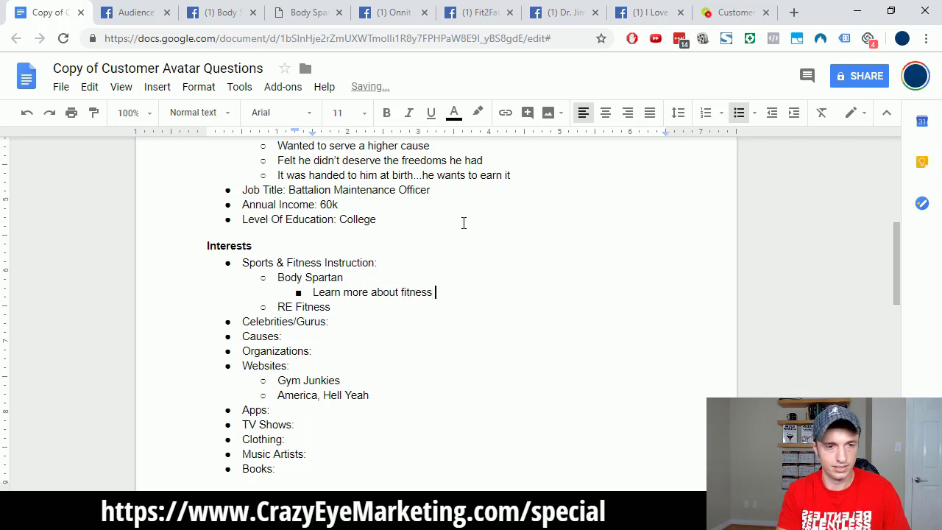
text(, nutrition, su)
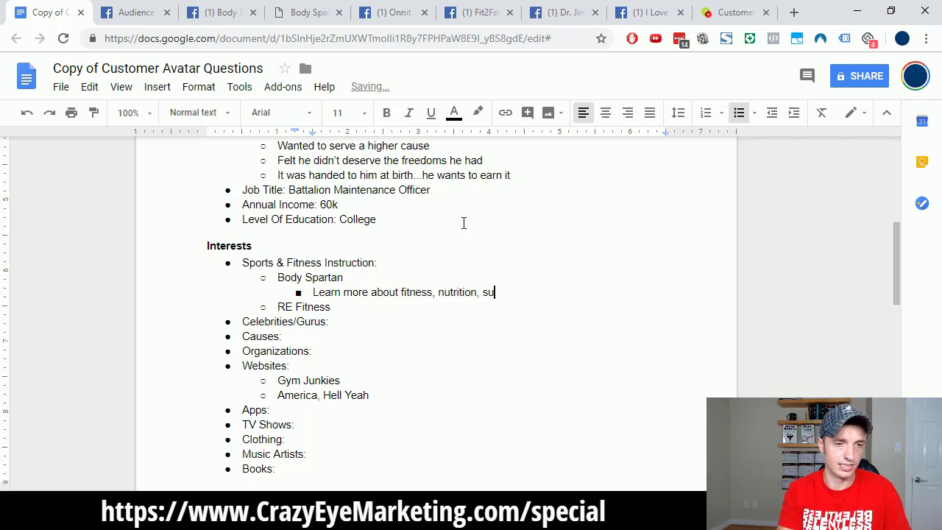
text(pplements, etc.)
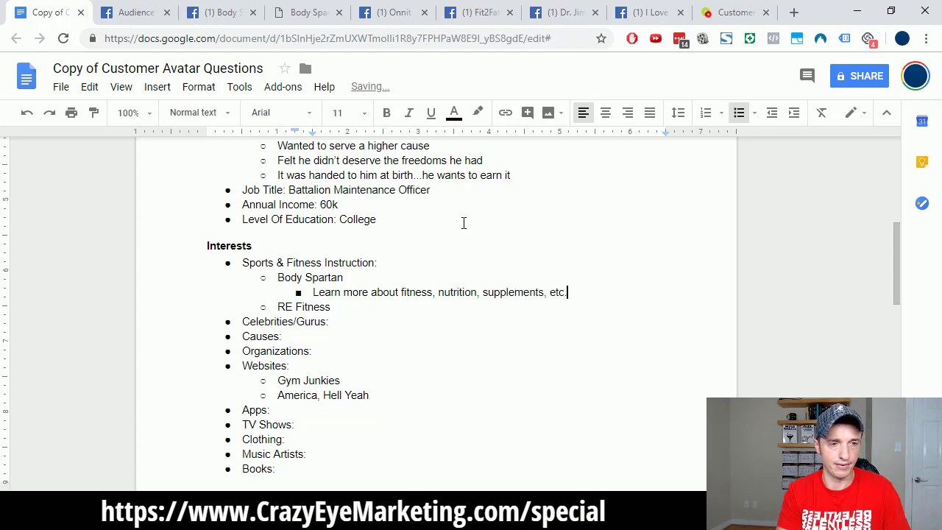
Add a second nested bullet under Body Spartan reading "He wants to live a long and healthy life".
key(Return)
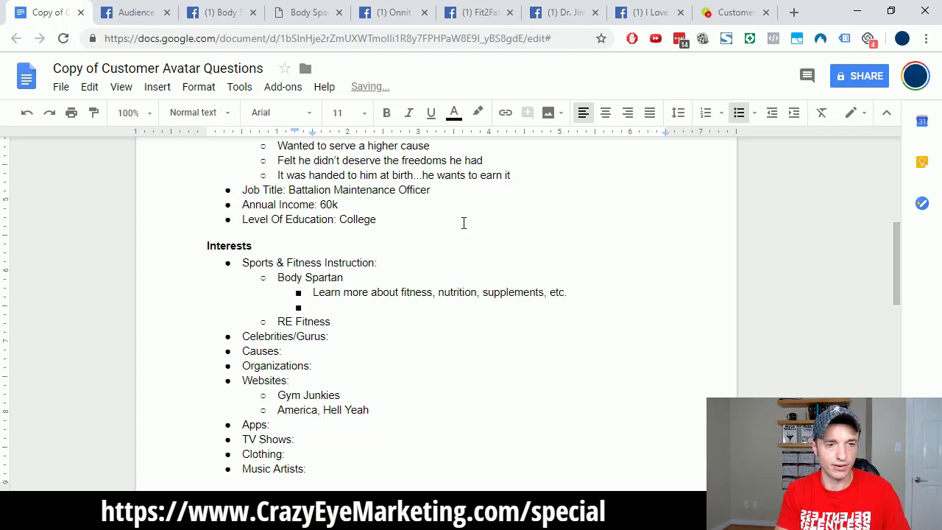
text(He wants t)
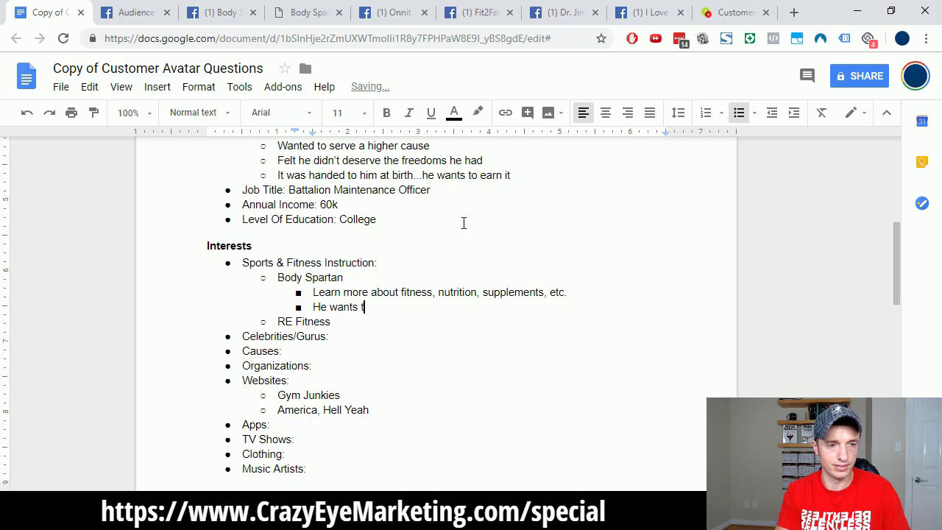
text(o live a long and h)
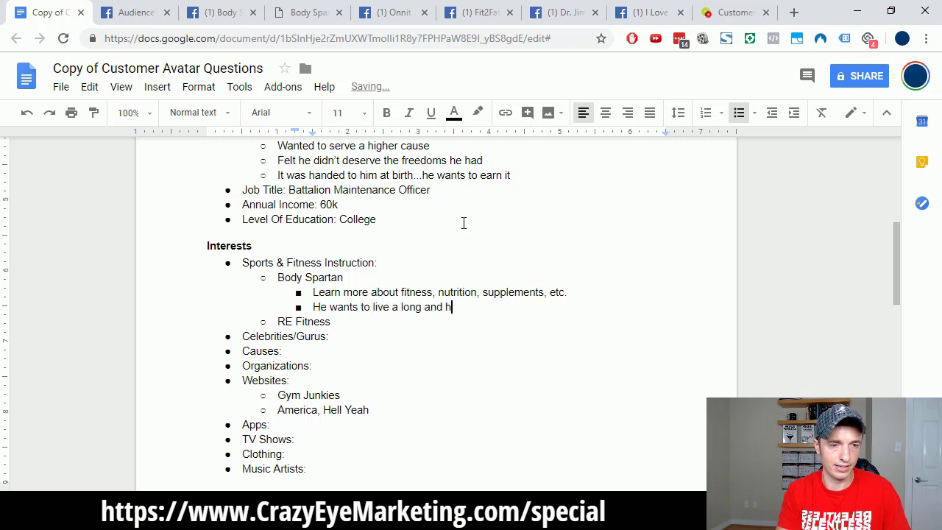
text(ealthy life)
Add a third nested Body Spartan bullet reading "He's got a wife and kids he loves and wants to be there with them", correcting typos.
key(Return)
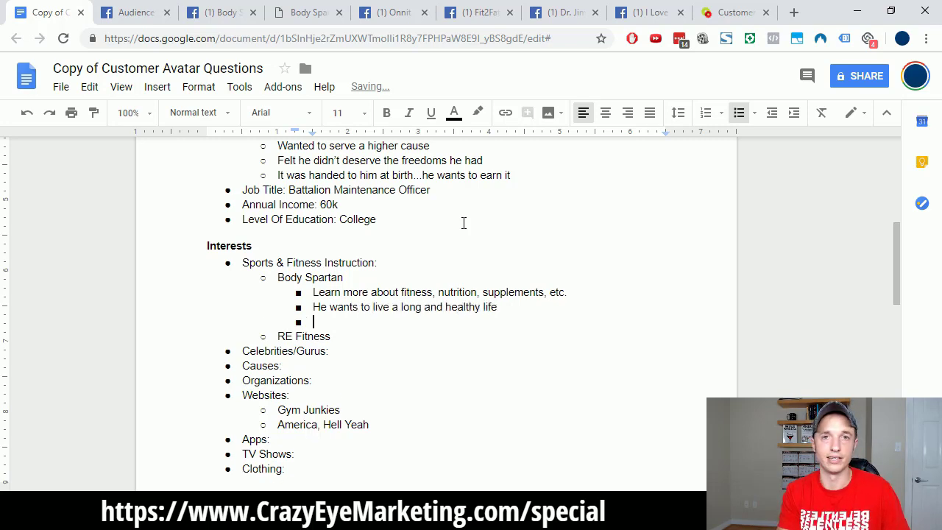
text(He's)
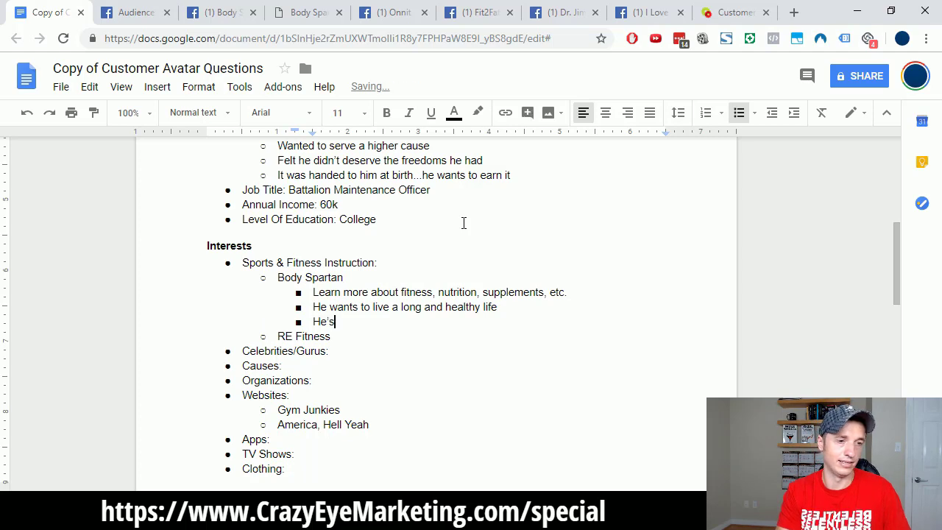
text( got a wife and ga)
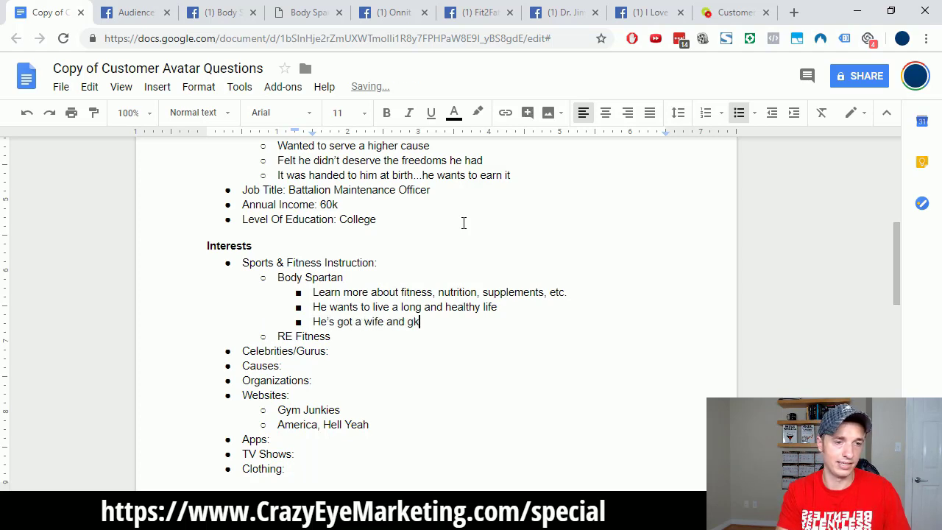
key(BackSpace)
key(BackSpace)
text(kids he loves)
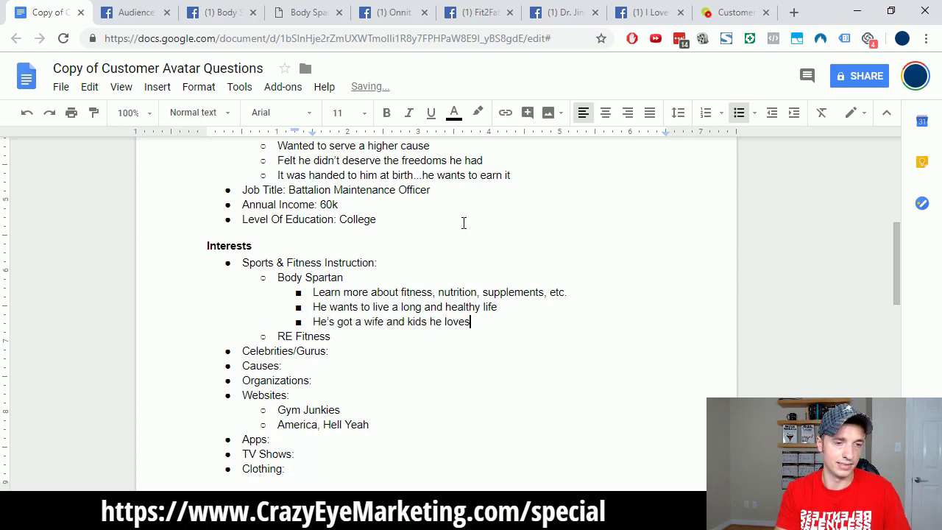
text( and wants to be ther)
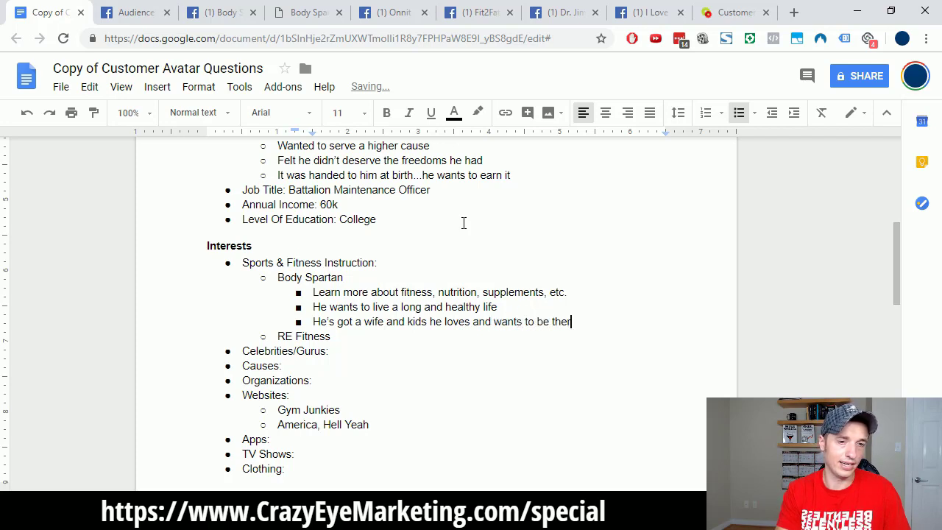
text(e withe the)
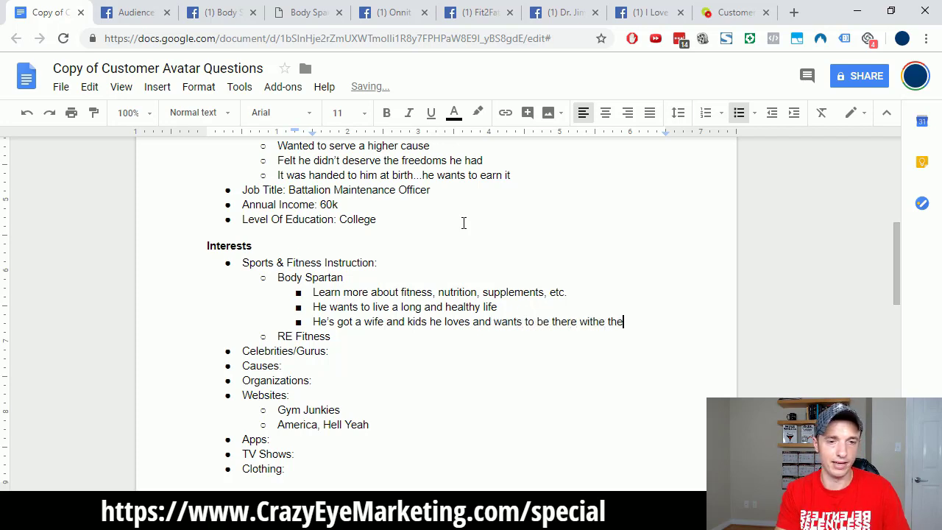
key(BackSpace)
key(BackSpace)
key(BackSpace)
key(BackSpace)
key(BackSpace)
text(them)
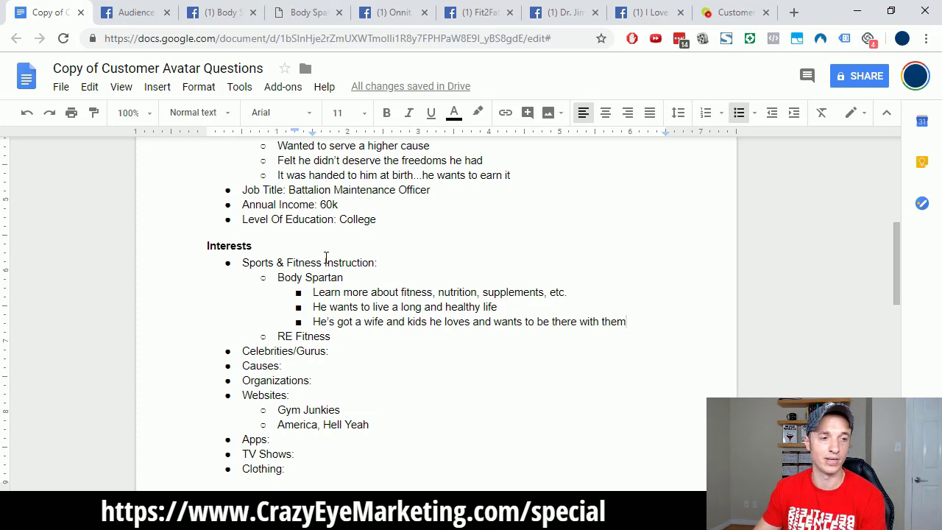
Highlight the "America, Hell Yeah" entry under Websites in the Interests section.
click(354, 333)
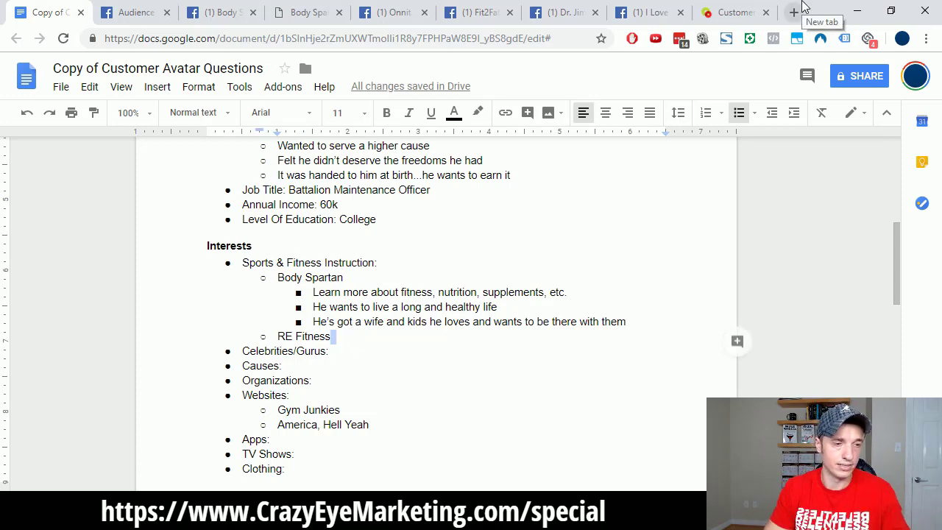
scroll(515, 287, down, 1)
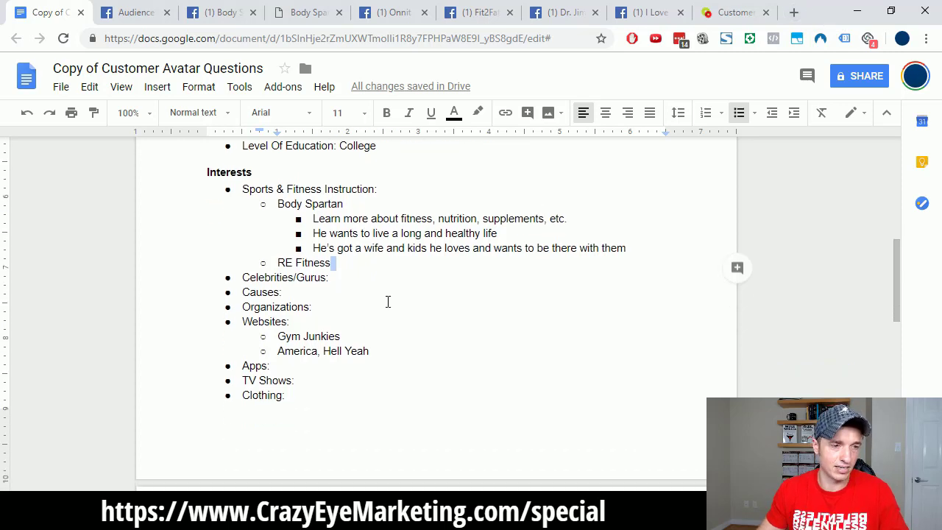
click(379, 351)
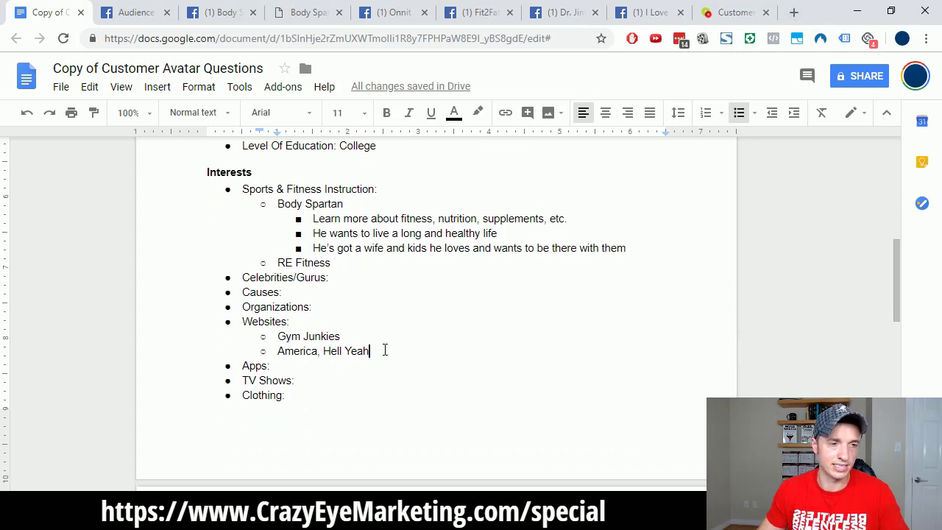
key(ctrl+shift+Left)
key(ctrl+shift+Left)
key(ctrl+shift+Left)
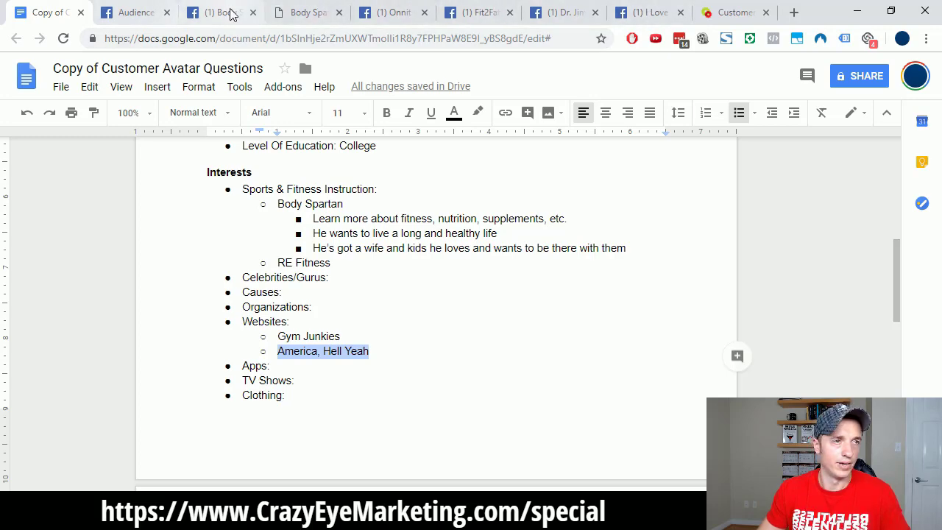
Open the America, Hell Yeah page from the Audience Insights top categories in a new browser tab placed beside the avatar document.
click(135, 8)
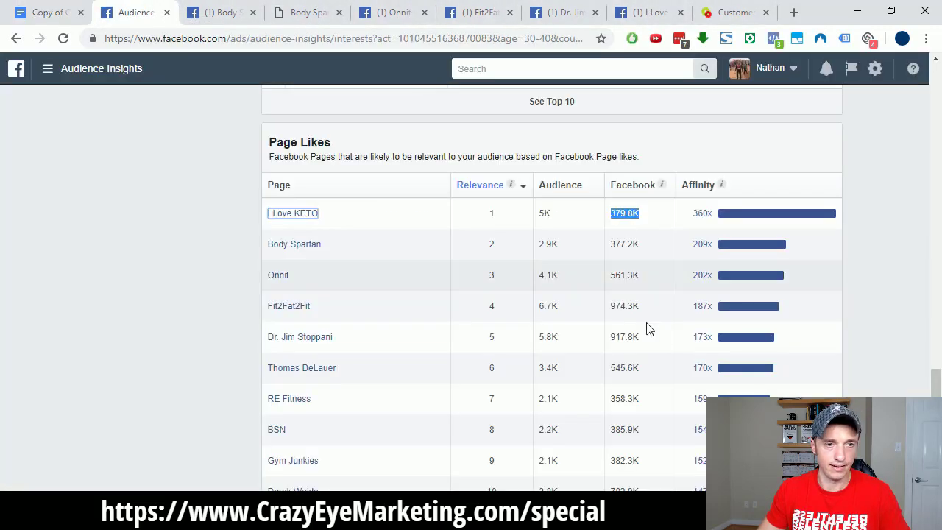
scroll(311, 337, up, 1)
scroll(311, 350, up, 8)
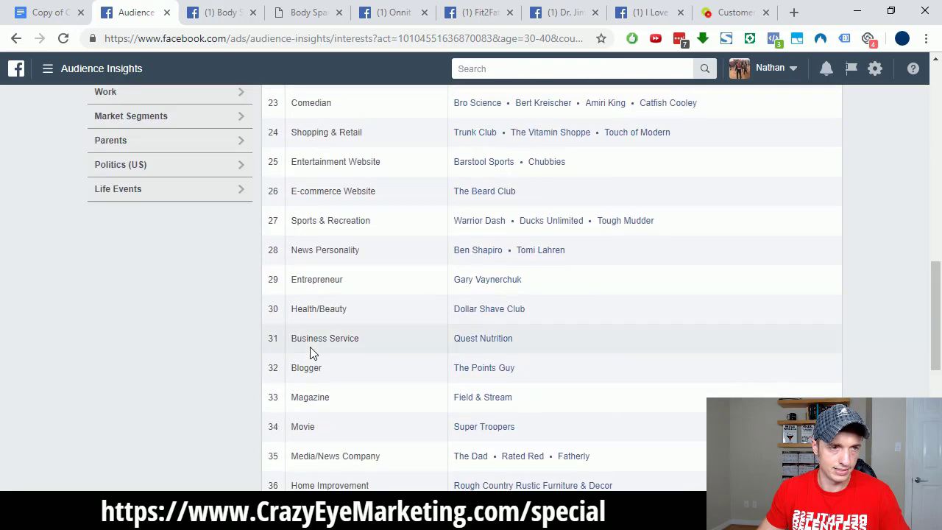
scroll(604, 268, up, 5)
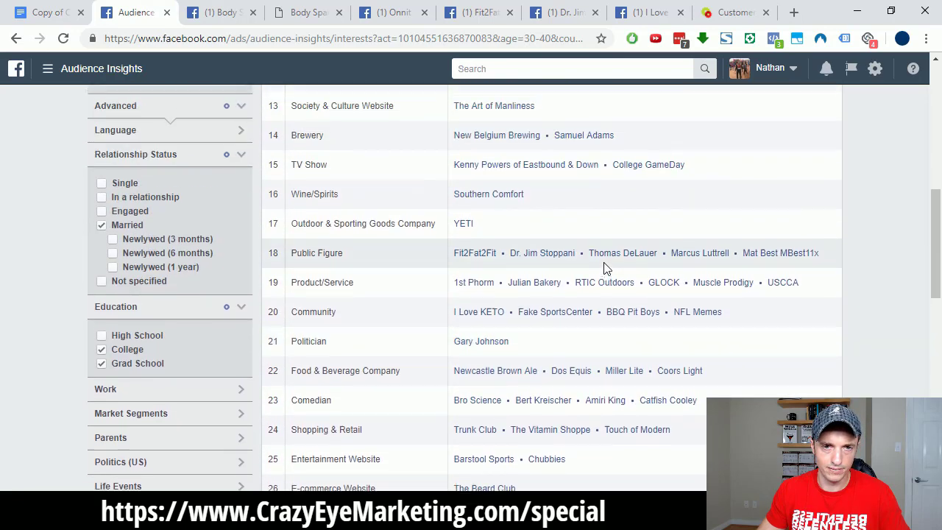
scroll(594, 236, up, 3)
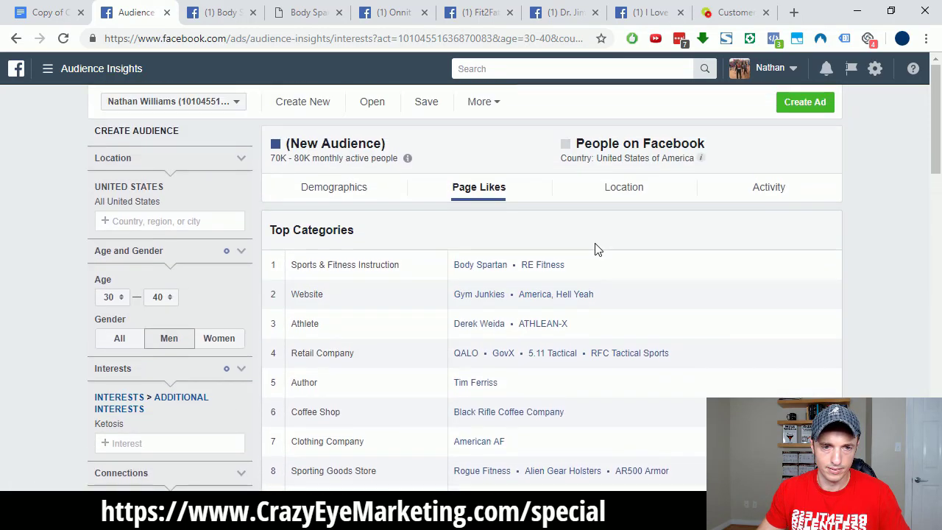
scroll(594, 248, down, 1)
ctrl+click(574, 228)
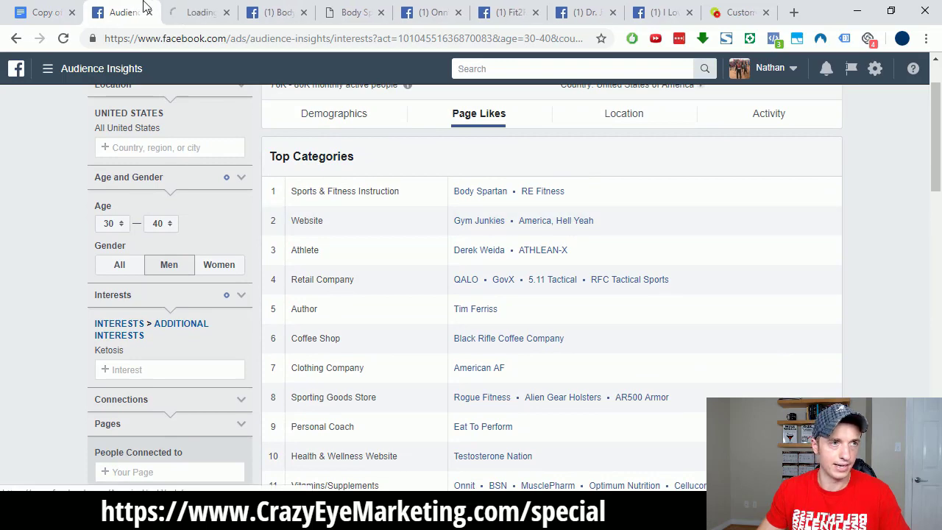
click(191, 13)
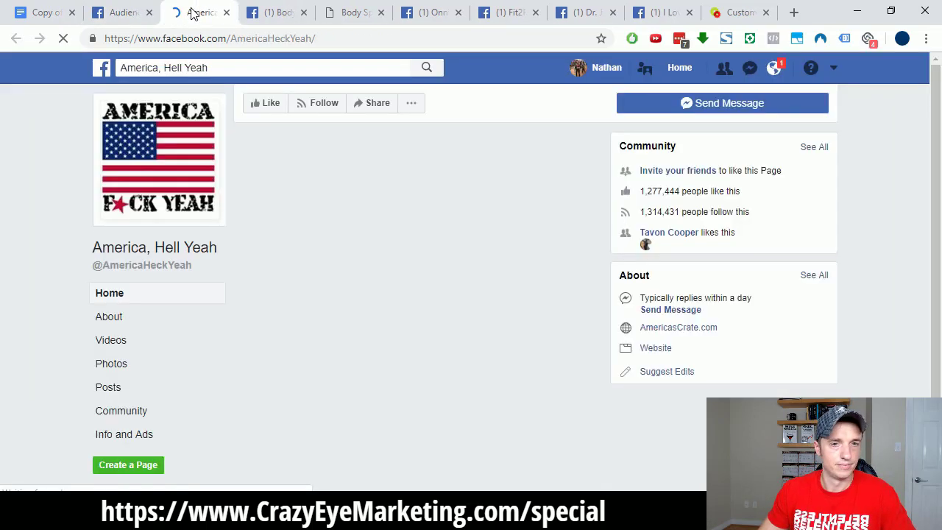
drag(193, 13, 138, 7)
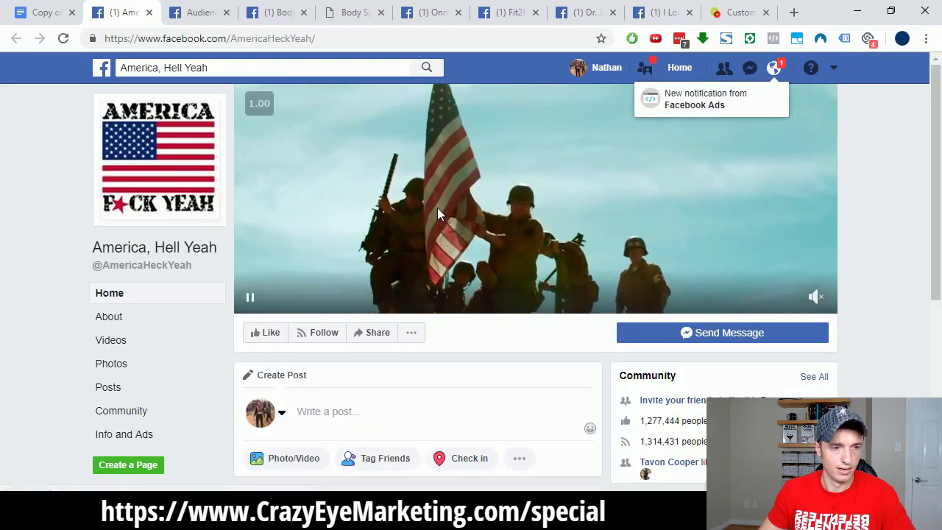
Read the America, Hell Yeah page's About section, including its business info and description.
scroll(442, 221, down, 2)
click(111, 318)
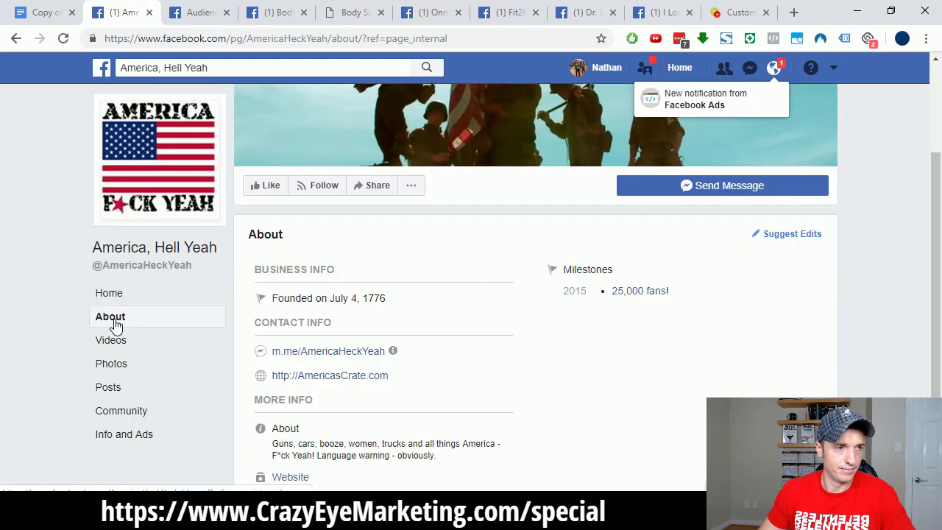
scroll(295, 324, down, 1)
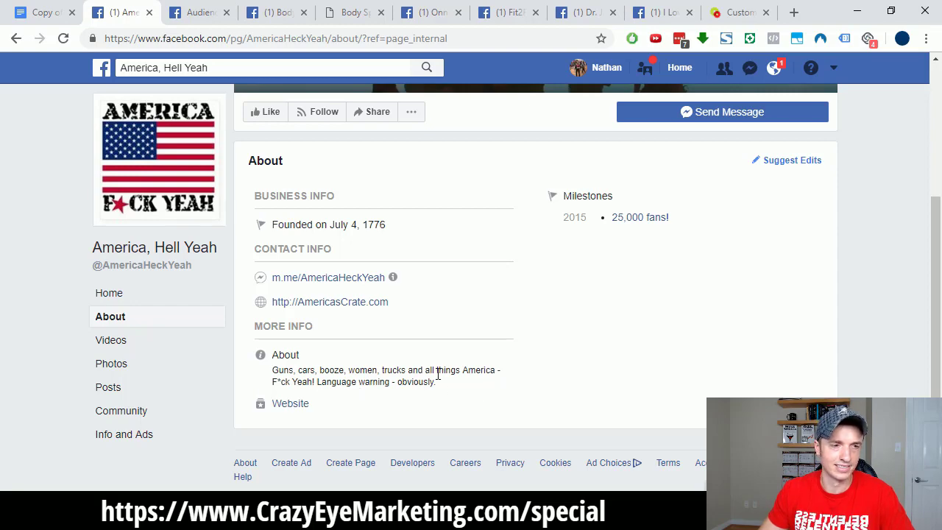
scroll(437, 383, up, 3)
scroll(437, 389, down, 3)
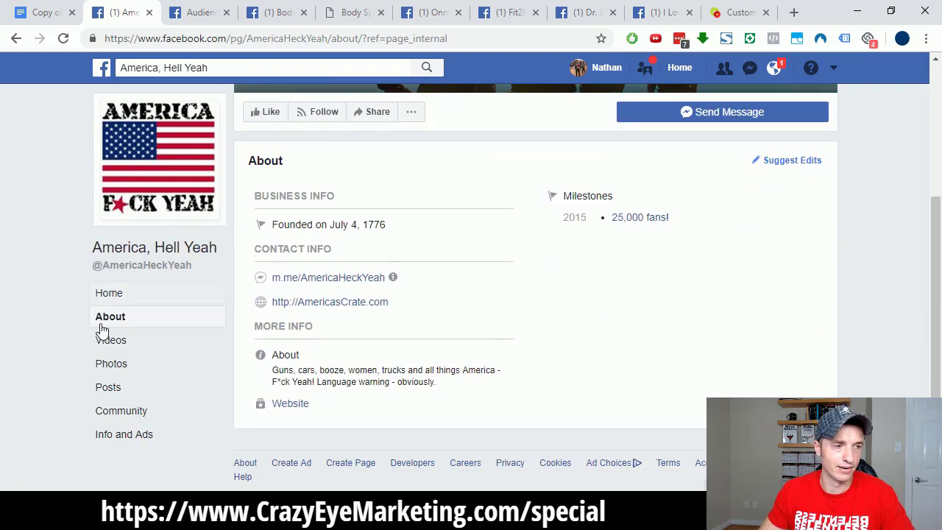
Return to the America, Hell Yeah home feed and examine its videos, photos and posts for audience clues.
click(111, 295)
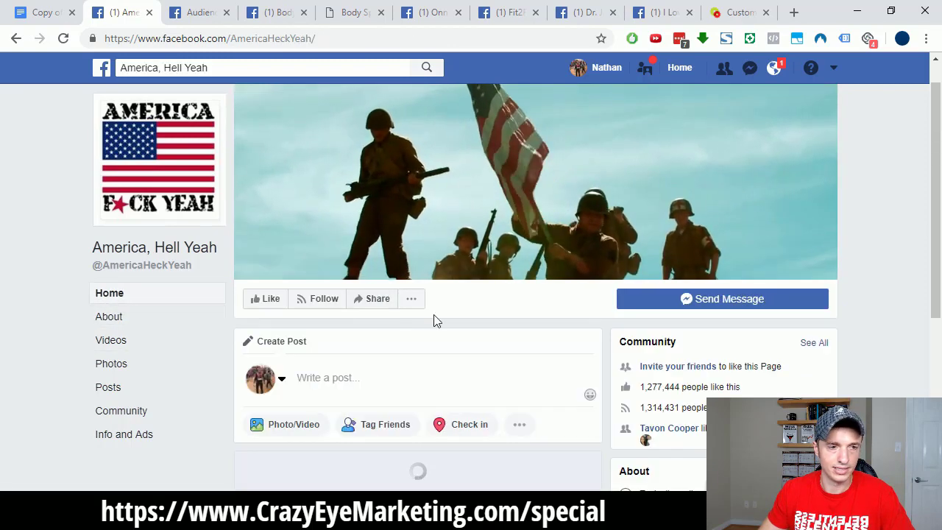
scroll(436, 315, down, 4)
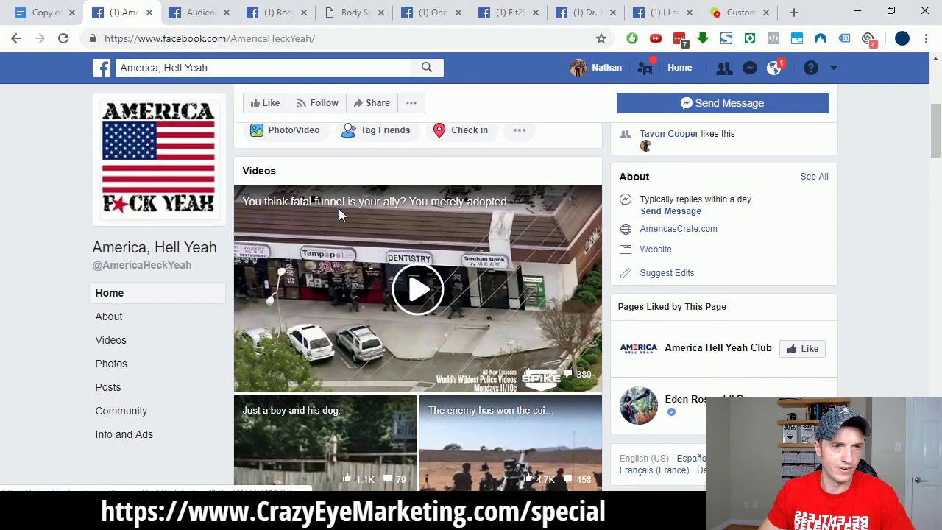
scroll(515, 228, down, 4)
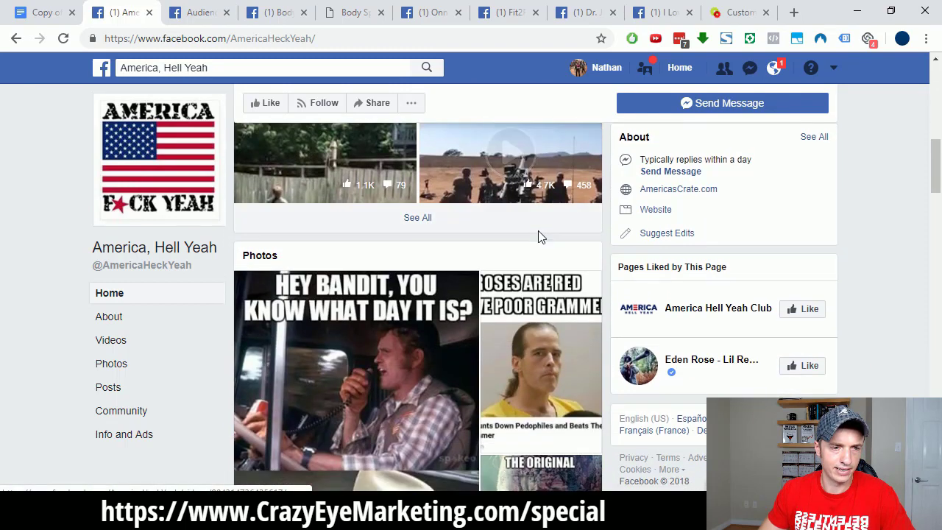
scroll(538, 236, down, 3)
scroll(339, 272, up, 2)
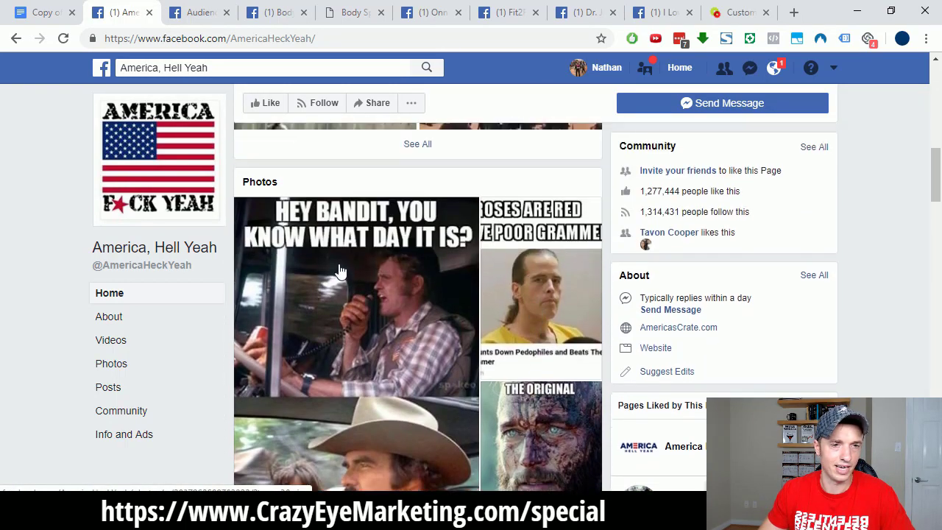
scroll(283, 234, down, 1)
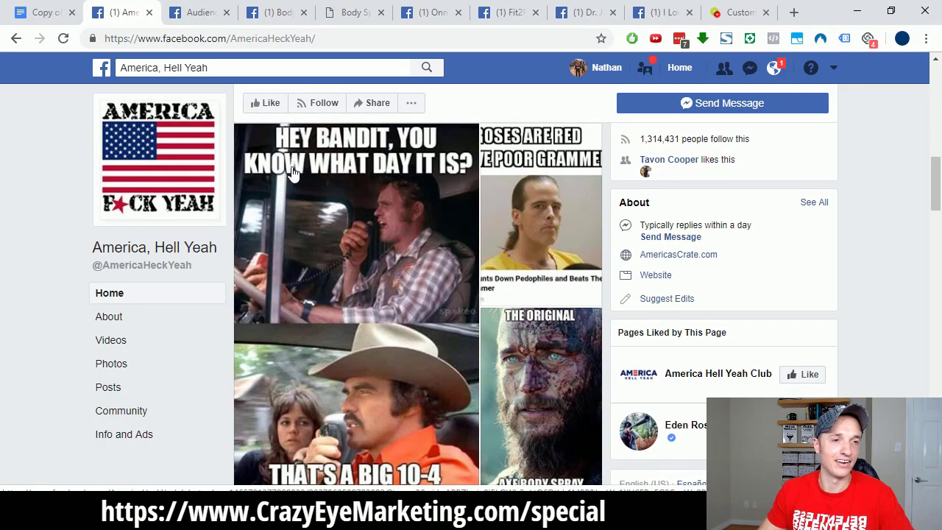
scroll(381, 254, down, 2)
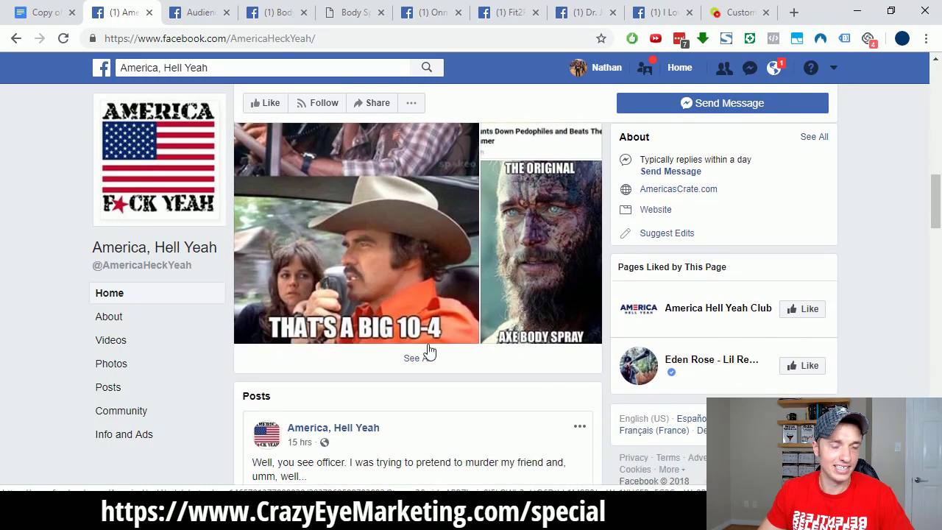
scroll(429, 352, down, 4)
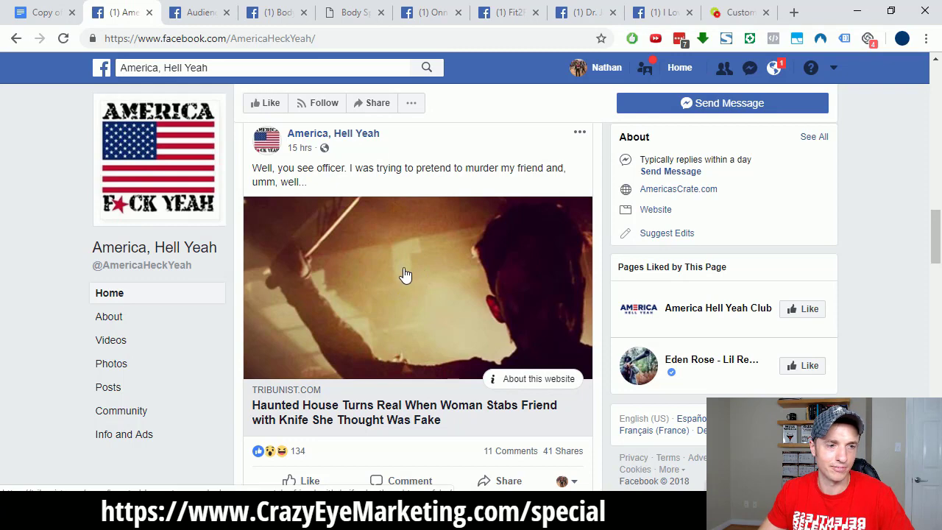
scroll(404, 274, down, 6)
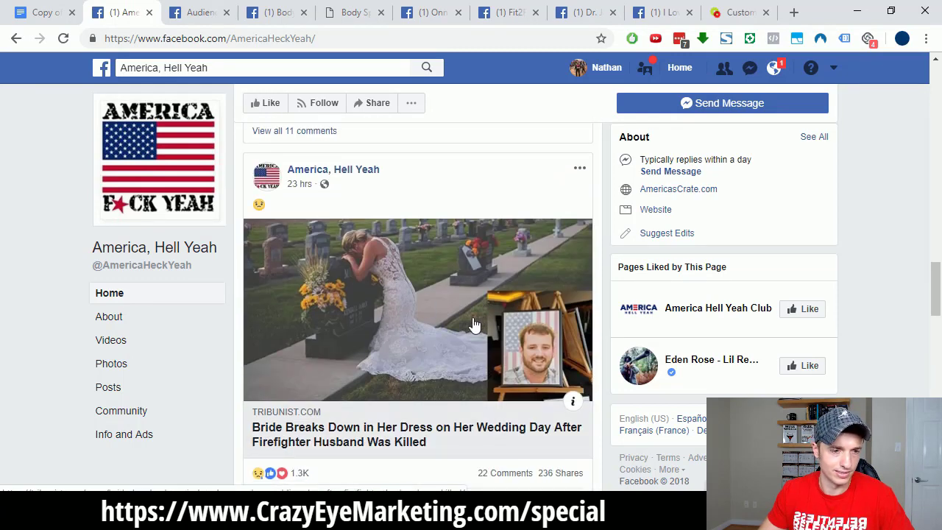
scroll(475, 325, down, 10)
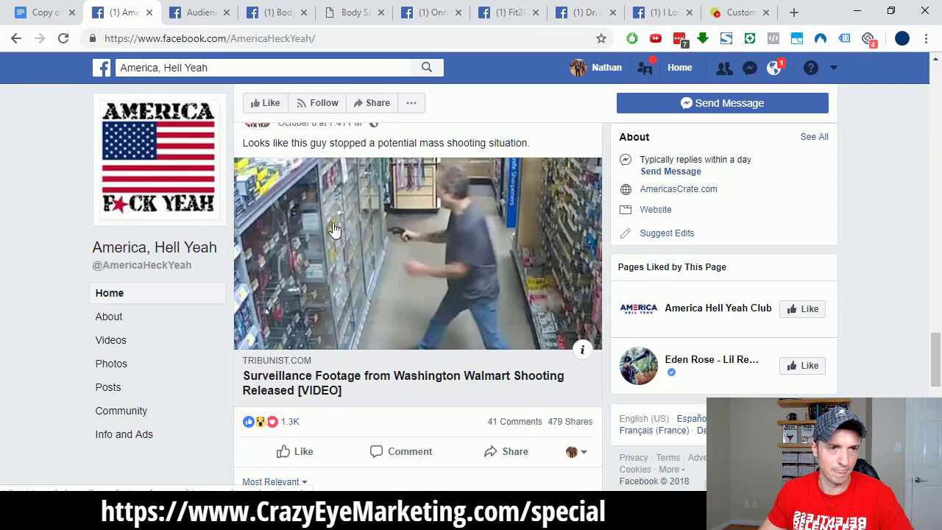
scroll(334, 230, down, 8)
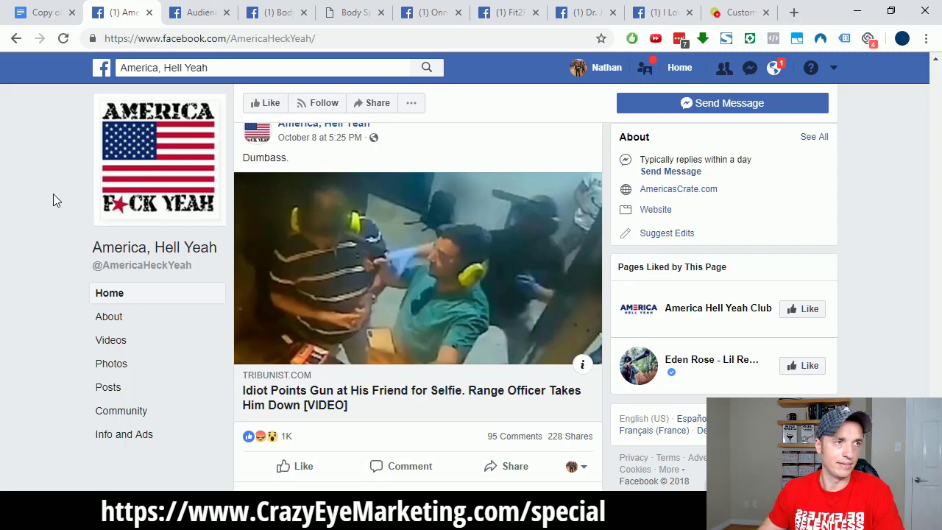
Back in the avatar document, add the nested bullet "They're american AF and have a sense of humor" under America, Hell Yeah.
click(29, 11)
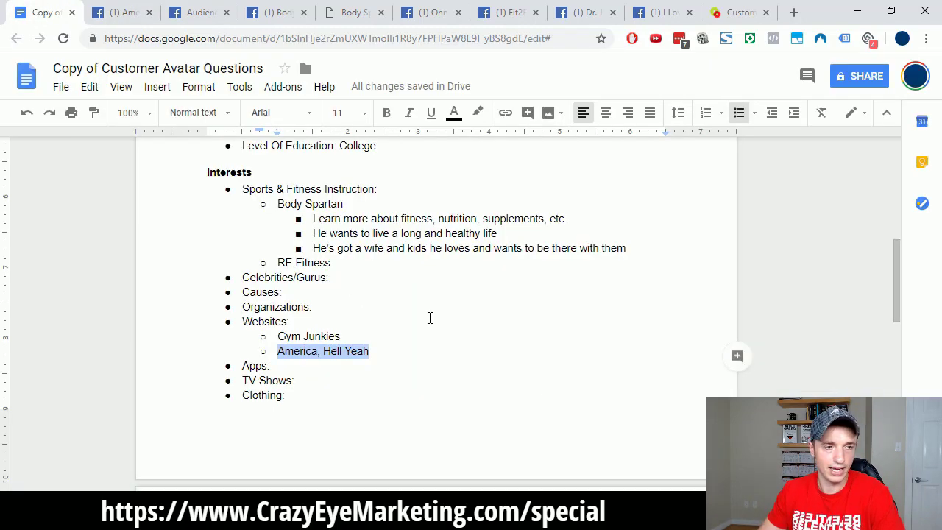
click(404, 346)
click(421, 346)
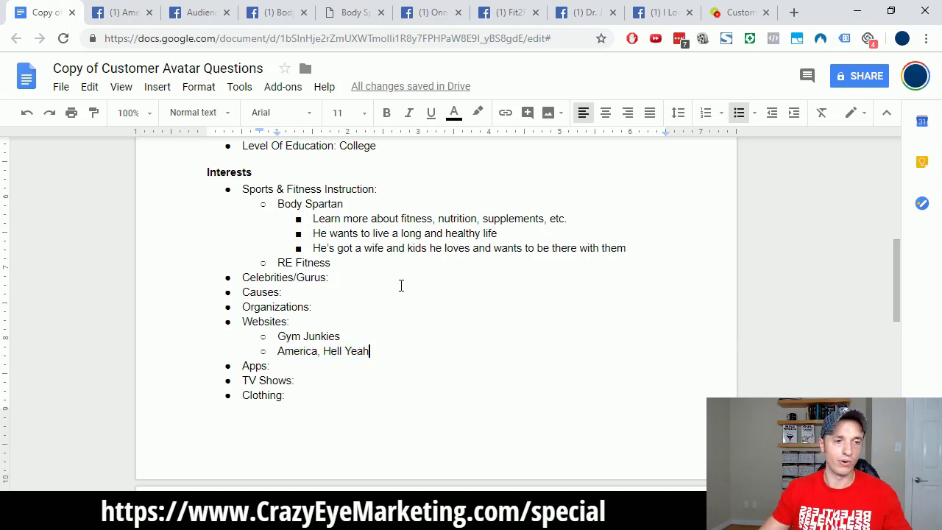
key(Return)
key(Tab)
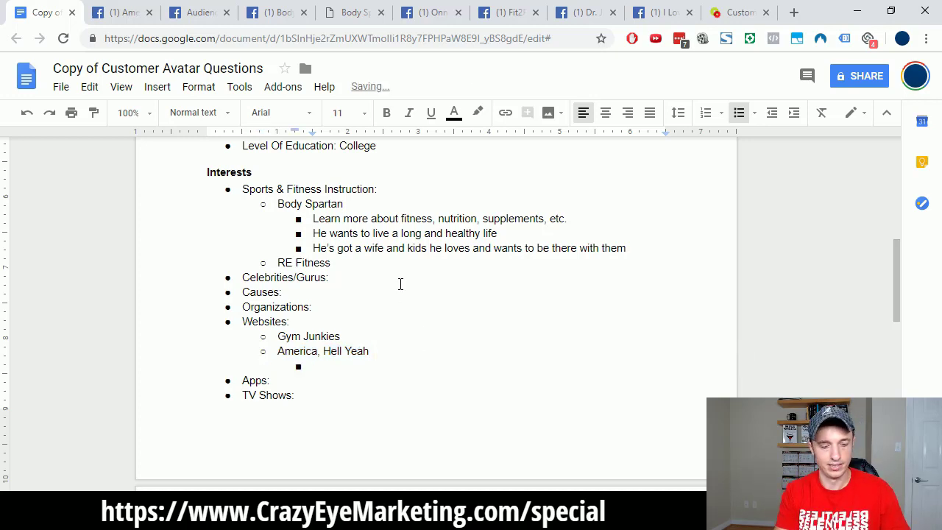
text(T)
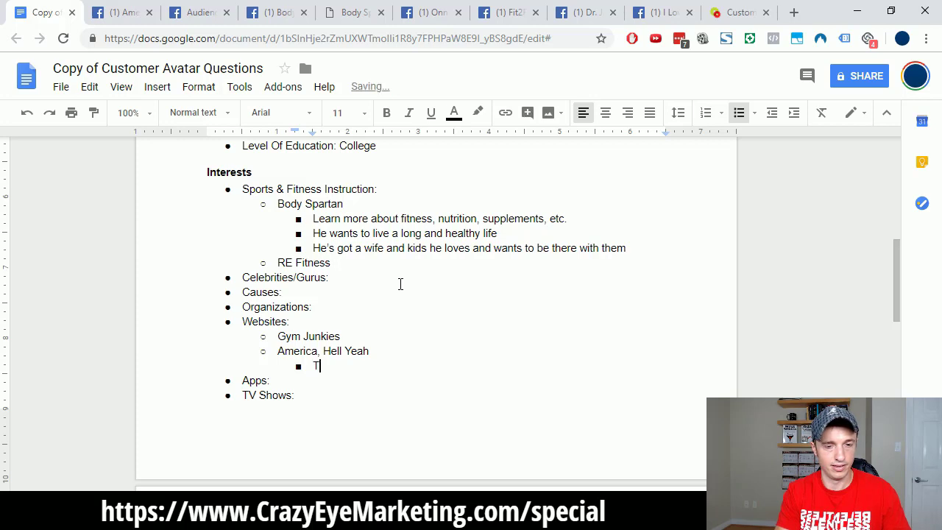
text(hey're american )
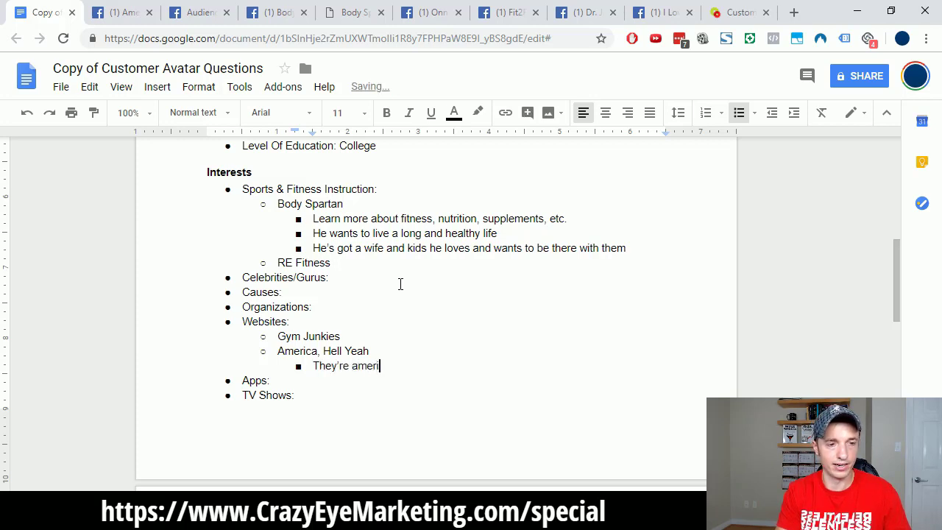
text(AF)
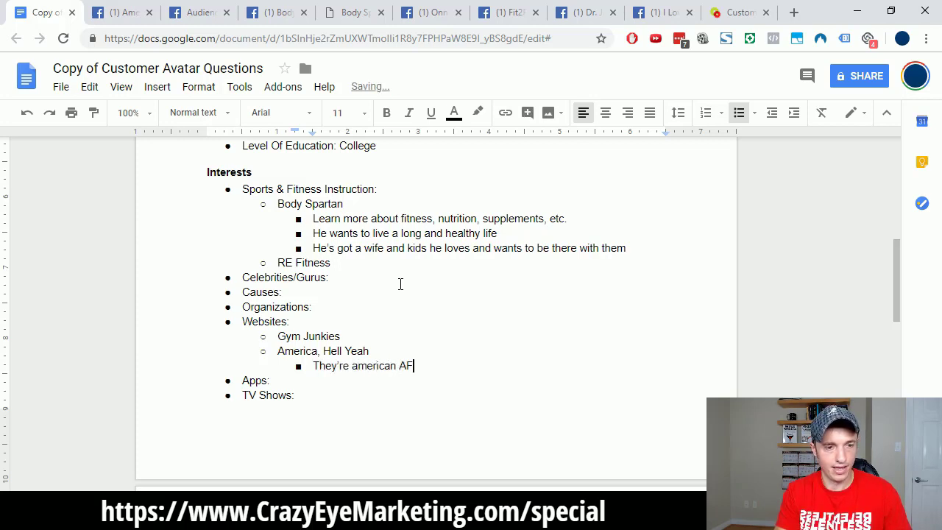
text( and have a se)
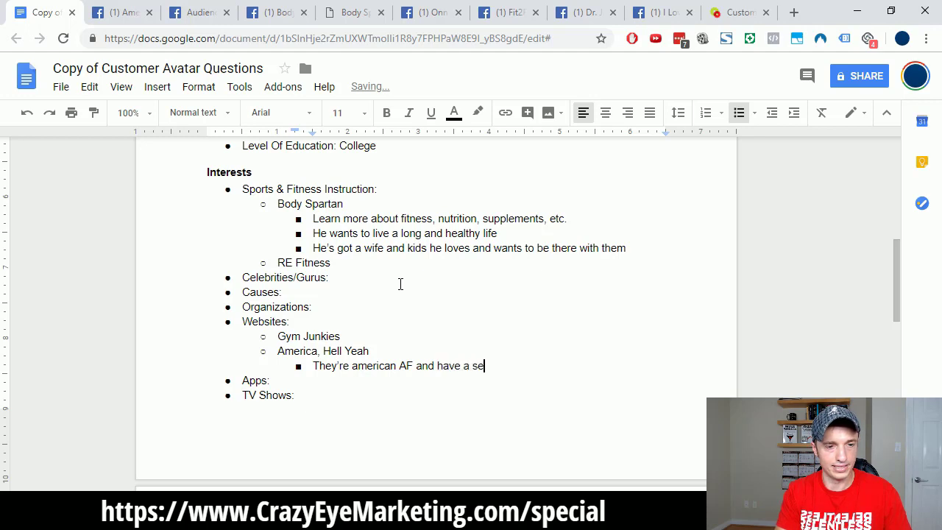
text(nse of uhumo)
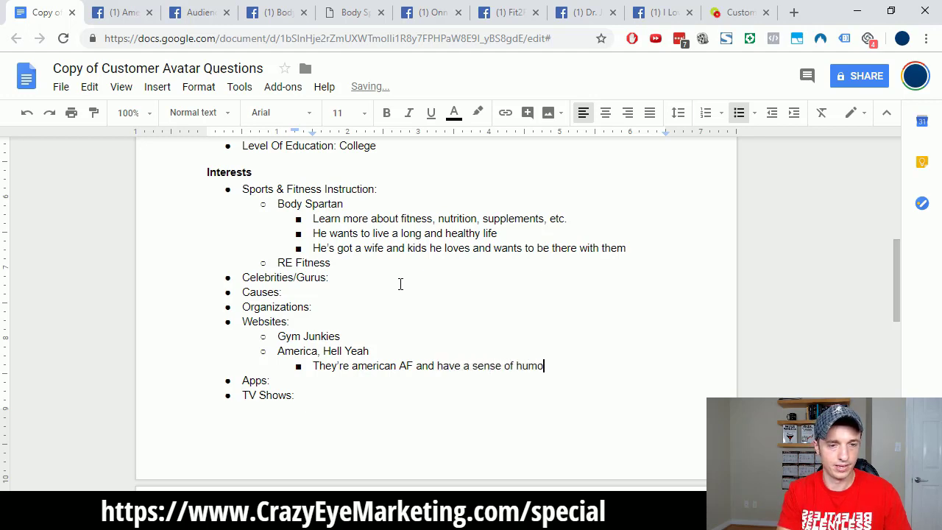
text(r)
Add a second nested bullet under America, Hell Yeah reading "Wants to relax".
key(Return)
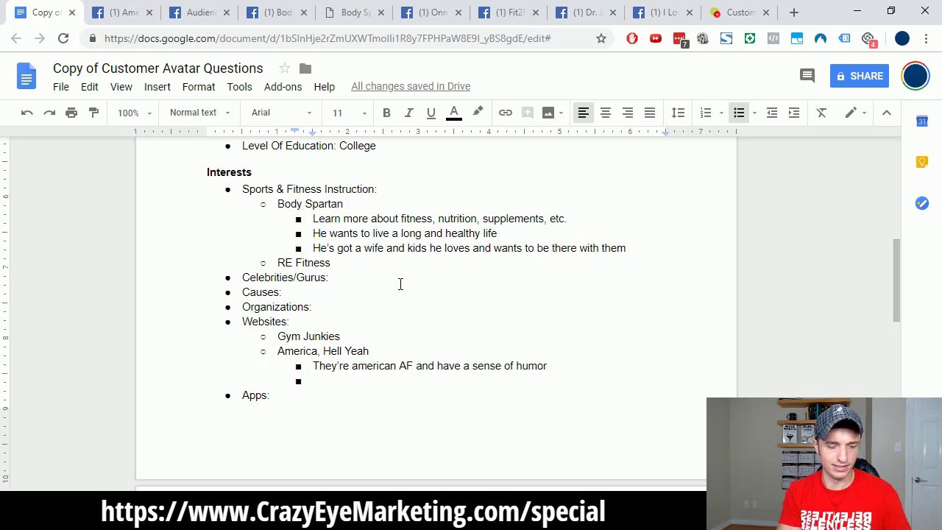
text(W)
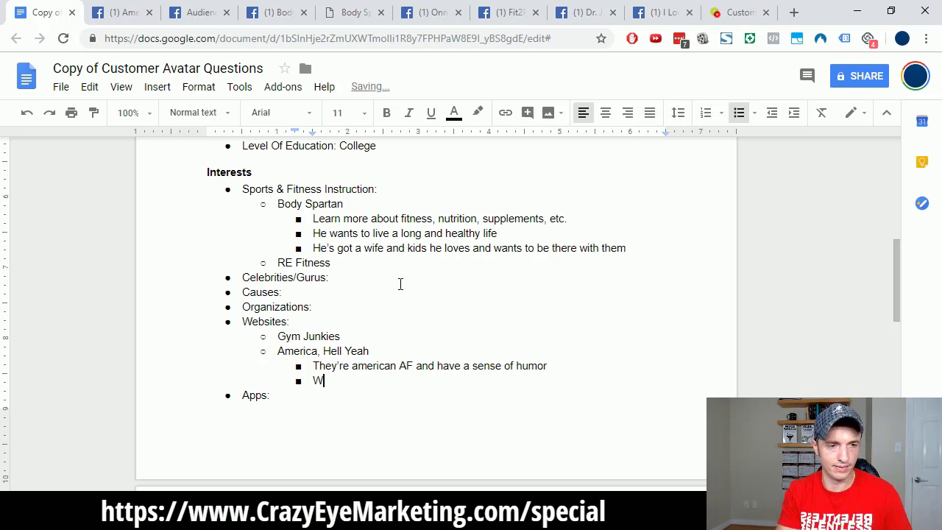
text(ants to relax)
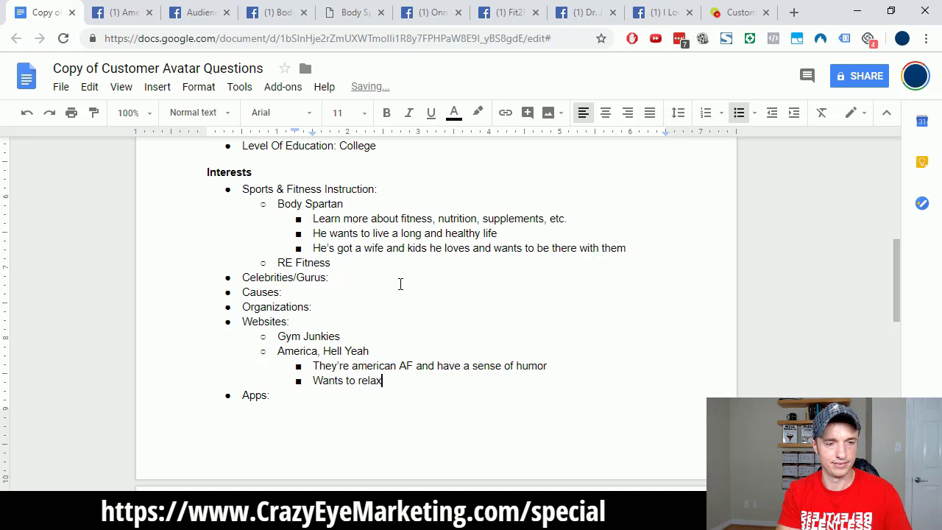
Add a third nested bullet under America, Hell Yeah reading "Long stressful day at the office".
key(Return)
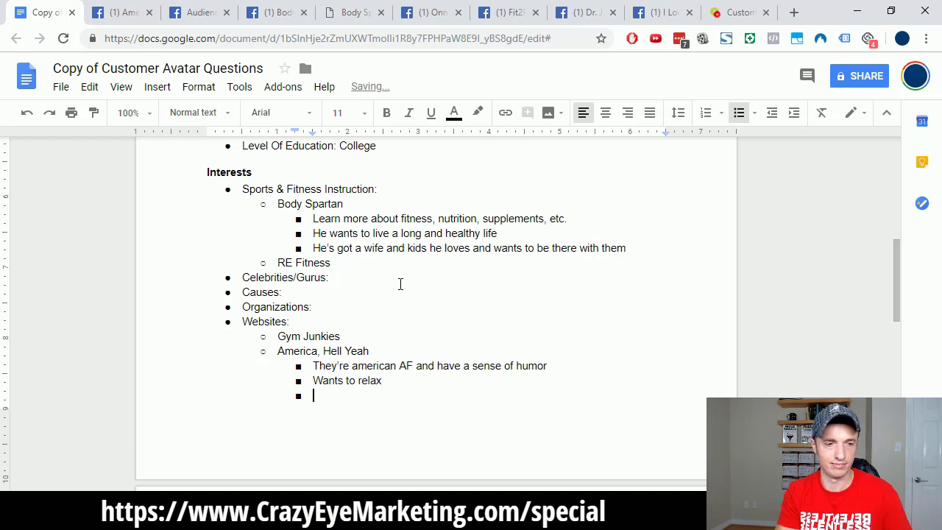
text(Long stressful day)
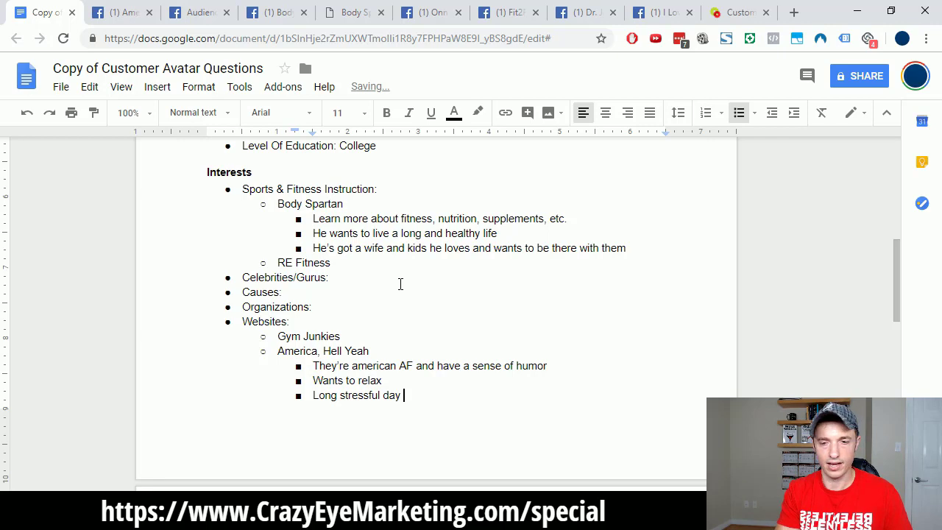
text( at the office)
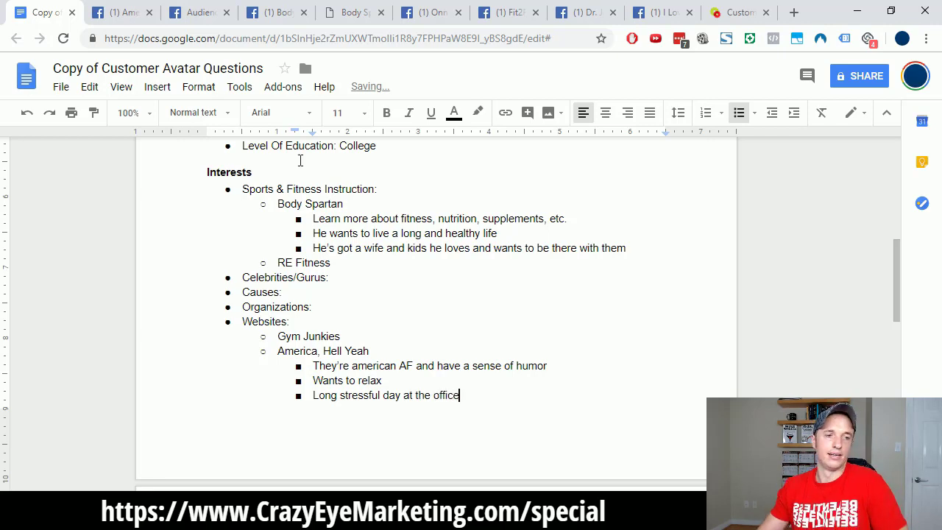
Review the Interests entries and read The 3 Whys instructions, including the phrase about the questions pertaining to the market/niche/business.
scroll(300, 161, down, 1)
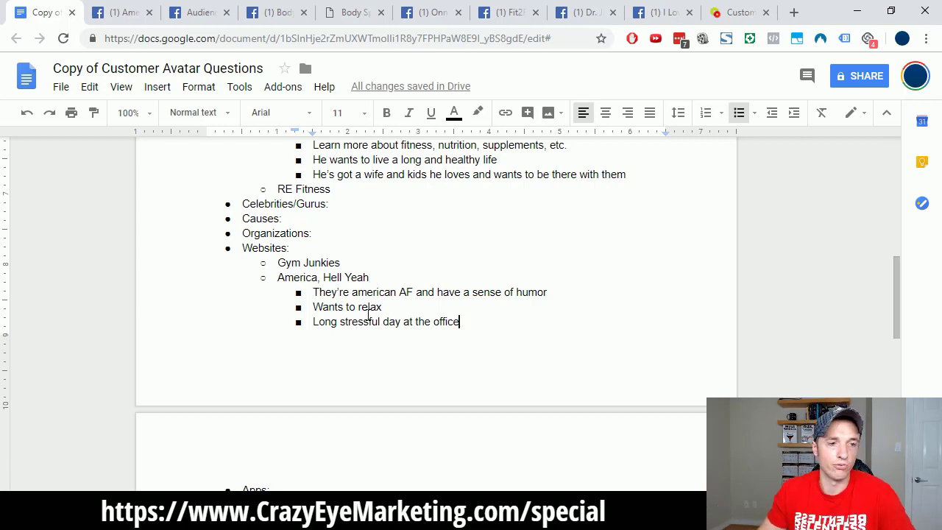
scroll(372, 324, down, 1)
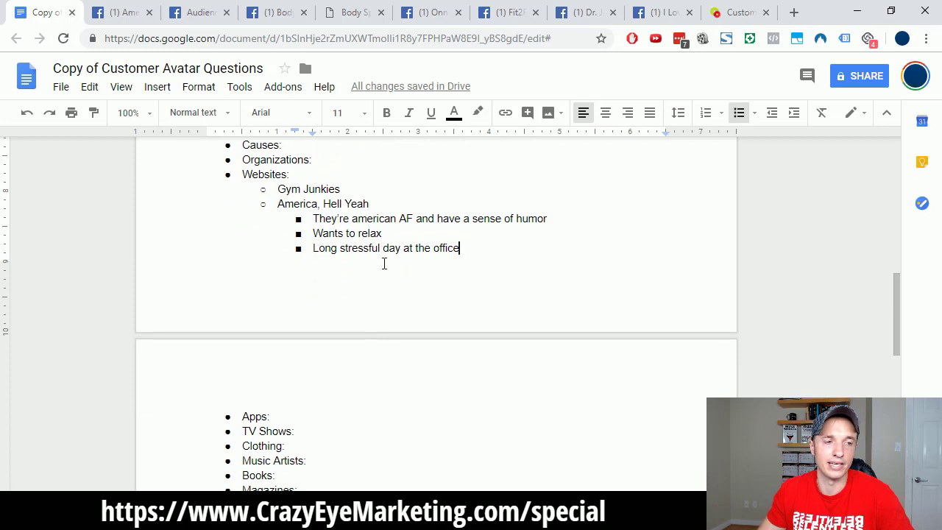
scroll(368, 320, up, 3)
scroll(339, 235, down, 1)
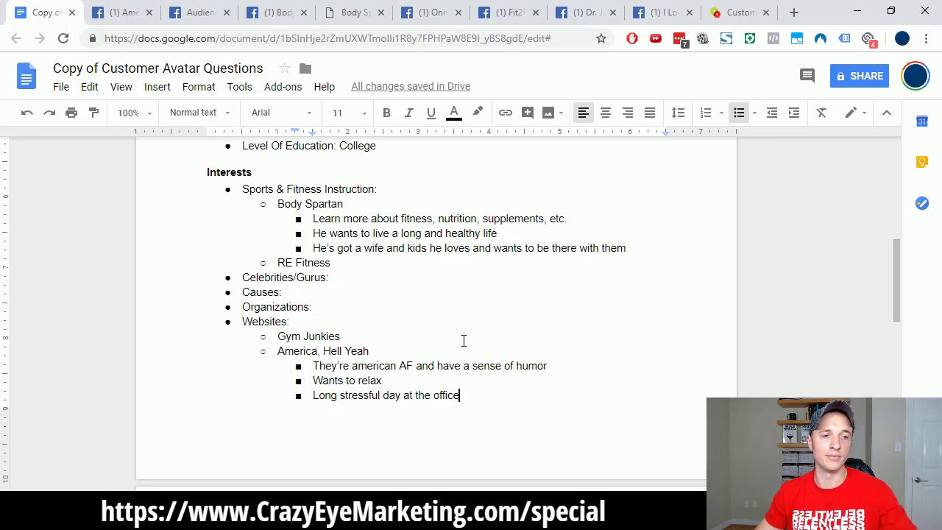
scroll(410, 356, up, 1)
scroll(410, 356, up, 2)
scroll(393, 395, down, 6)
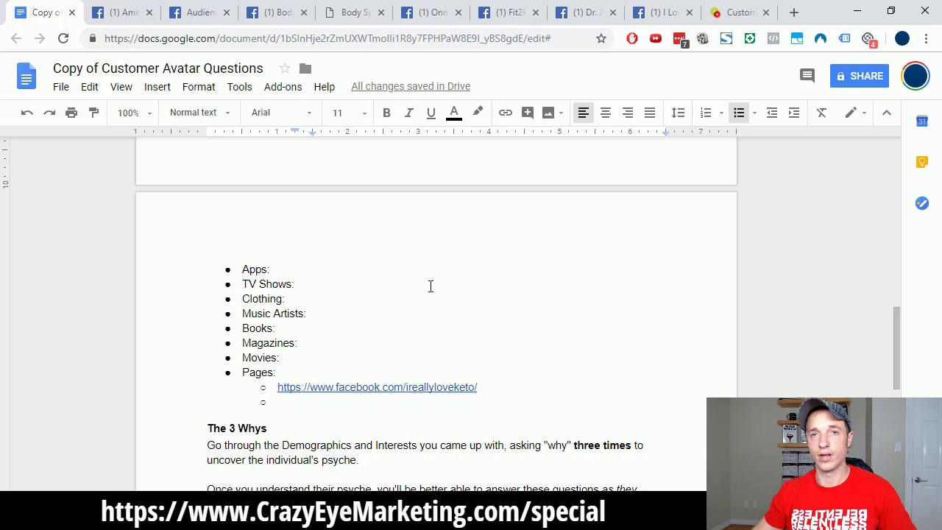
scroll(382, 379, down, 3)
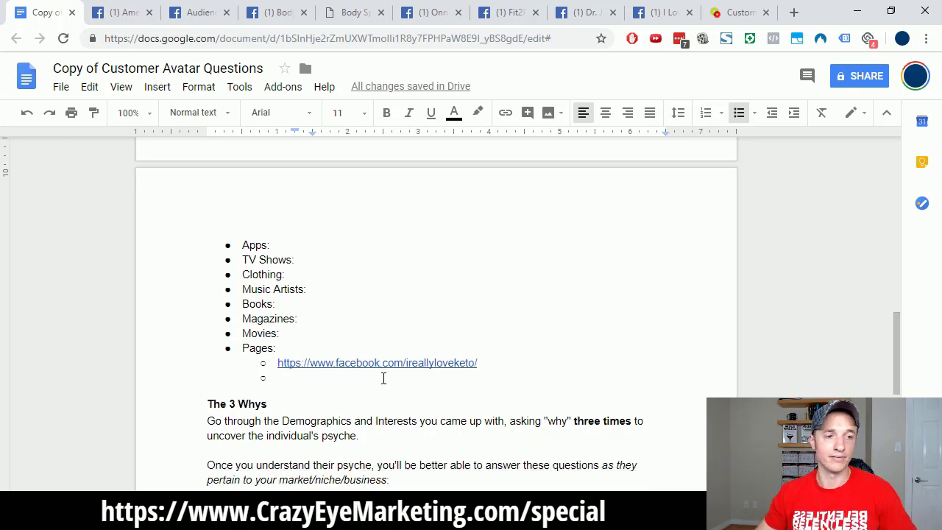
scroll(393, 388, up, 1)
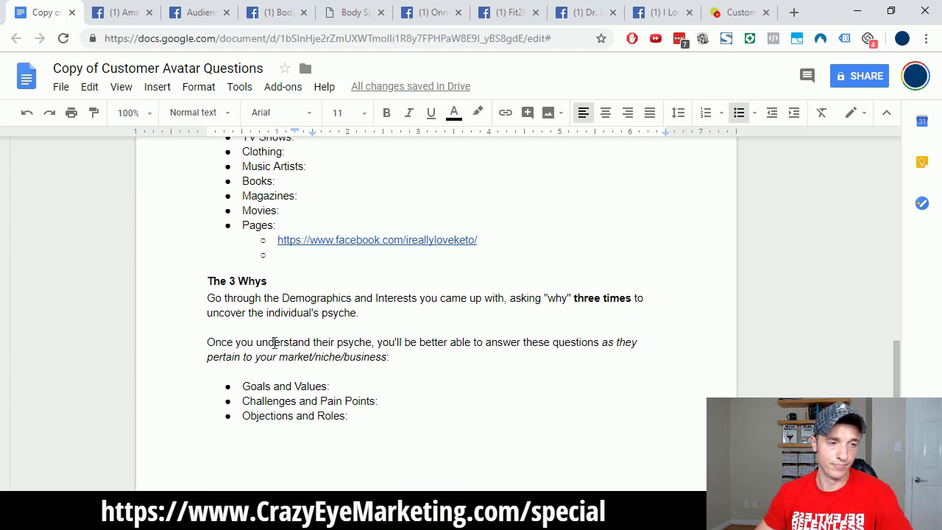
scroll(276, 343, down, 1)
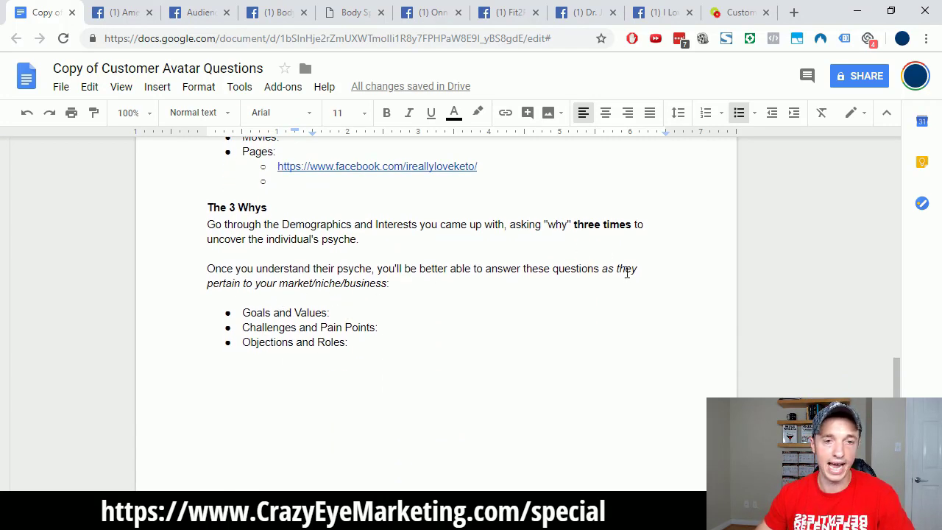
drag(602, 270, 397, 284)
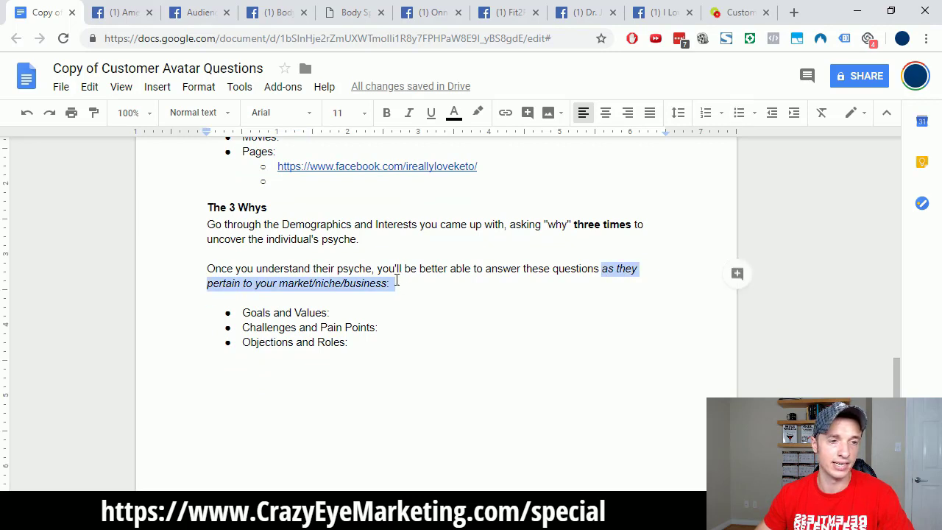
Add the nested bullet "Live longer and healthier so has time with kids" under Goals and Values.
click(365, 312)
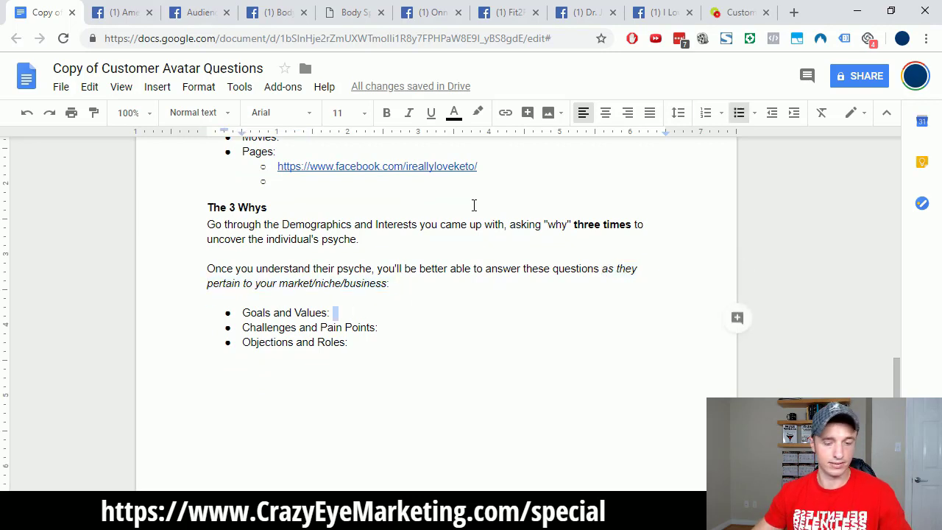
key(Return)
key(Tab)
text(L)
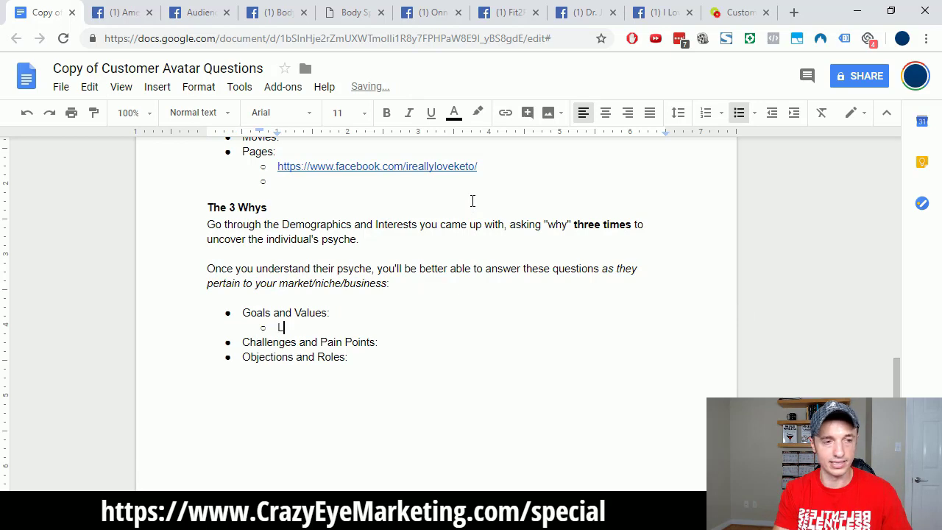
text(ive longer)
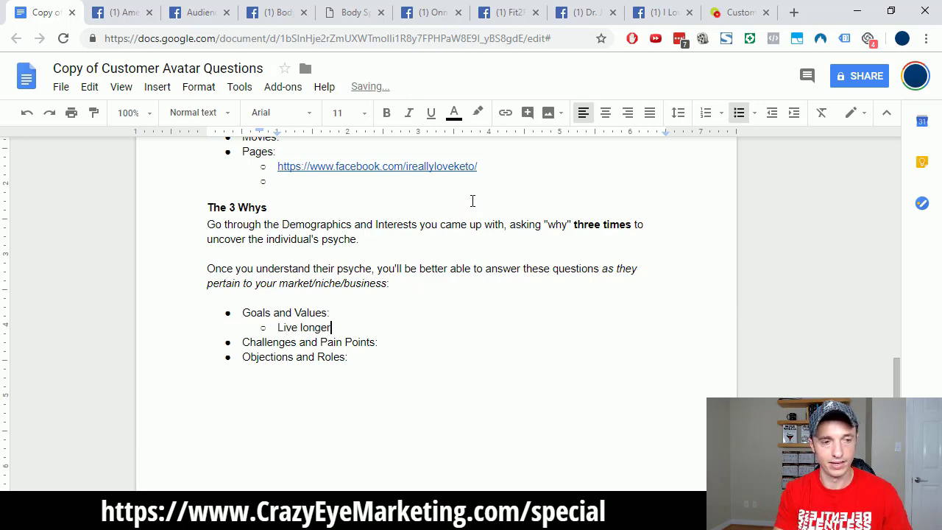
text( and healthier)
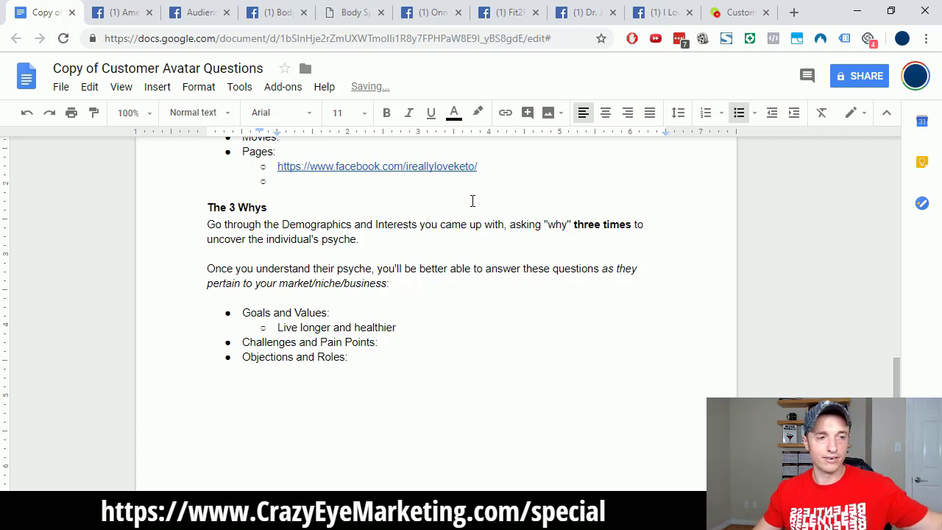
text( s)
key(BackSpace)
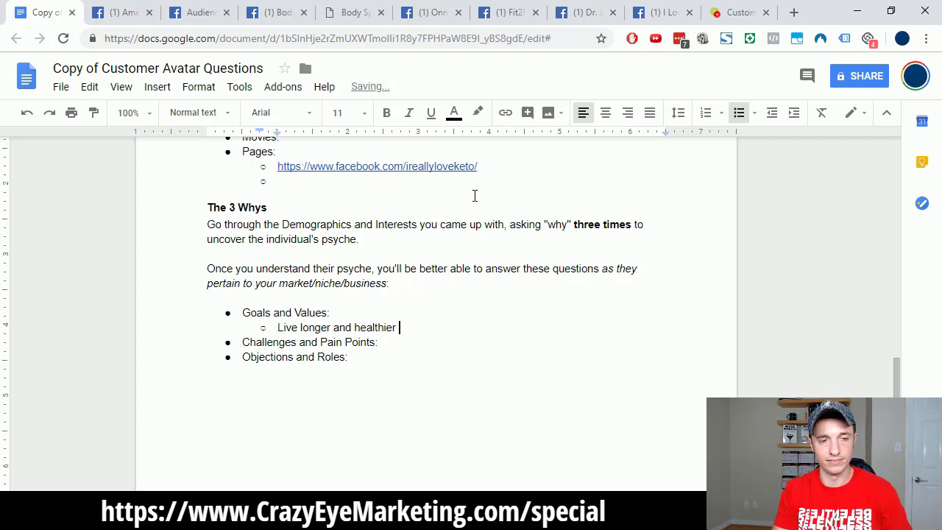
text(so has time with kids)
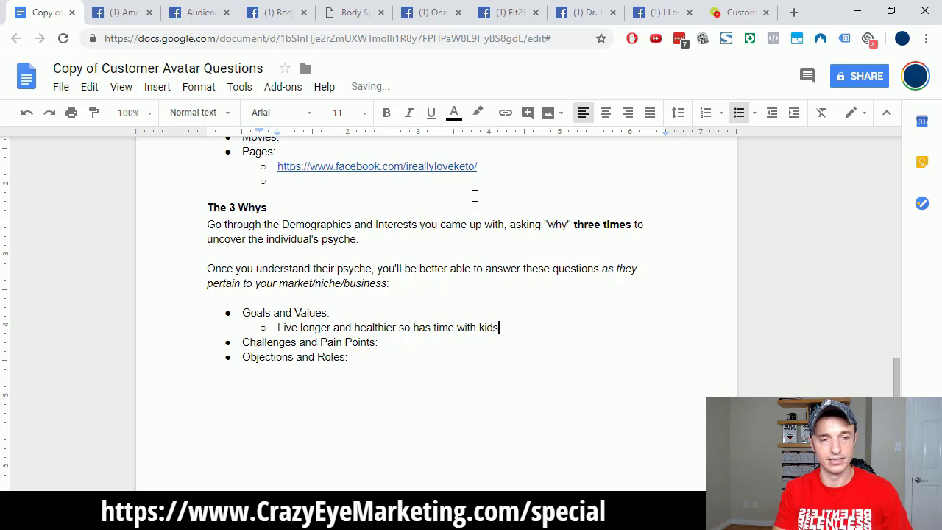
Add a second nested bullet under Goals and Values reading "Eating clean, raw, organic, paleo, grass fed".
key(Return)
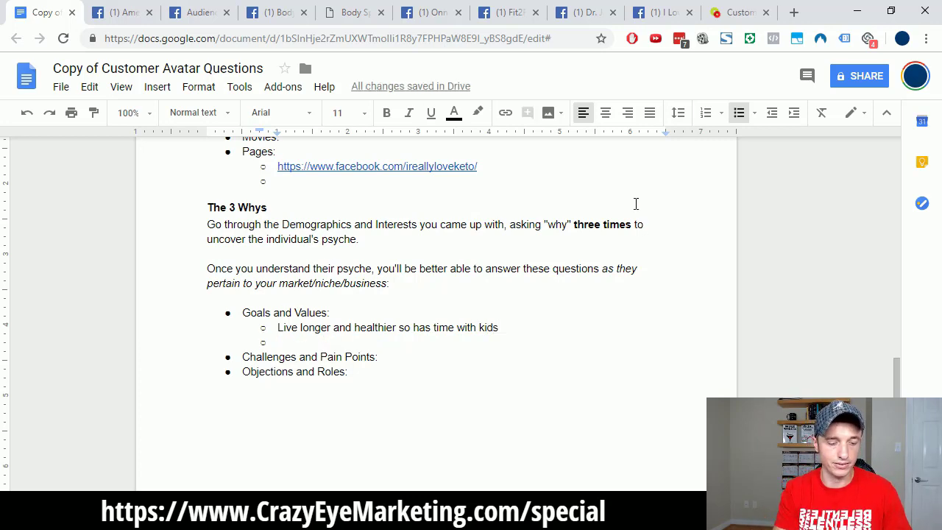
text(Eating )
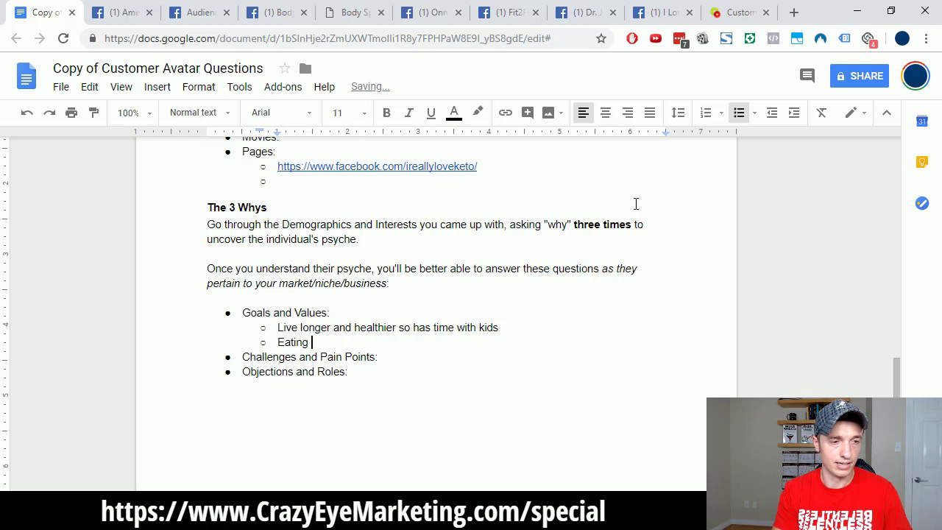
text(clean,)
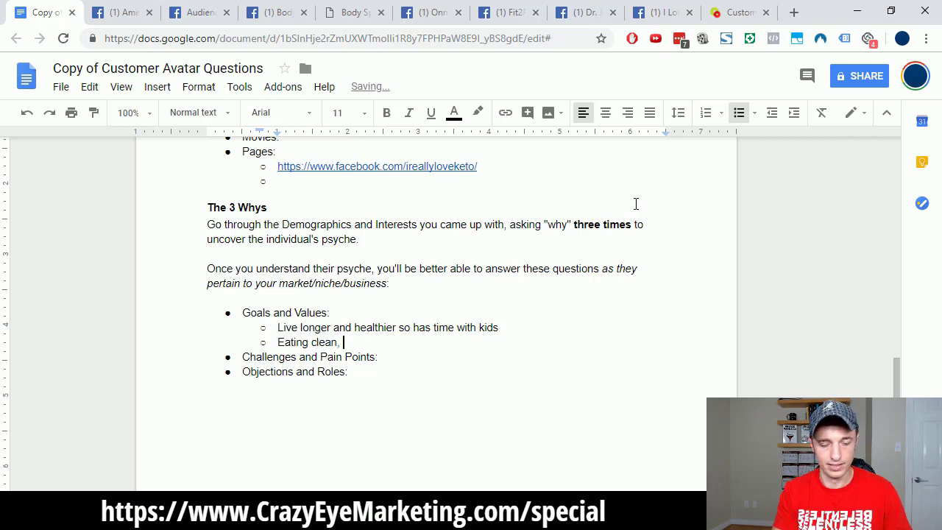
text( raw, organi)
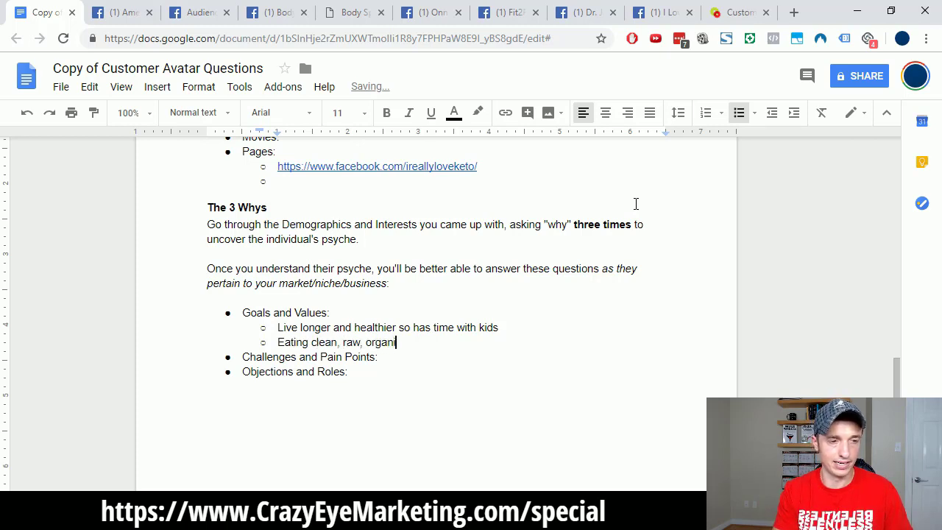
text(c, paleo)
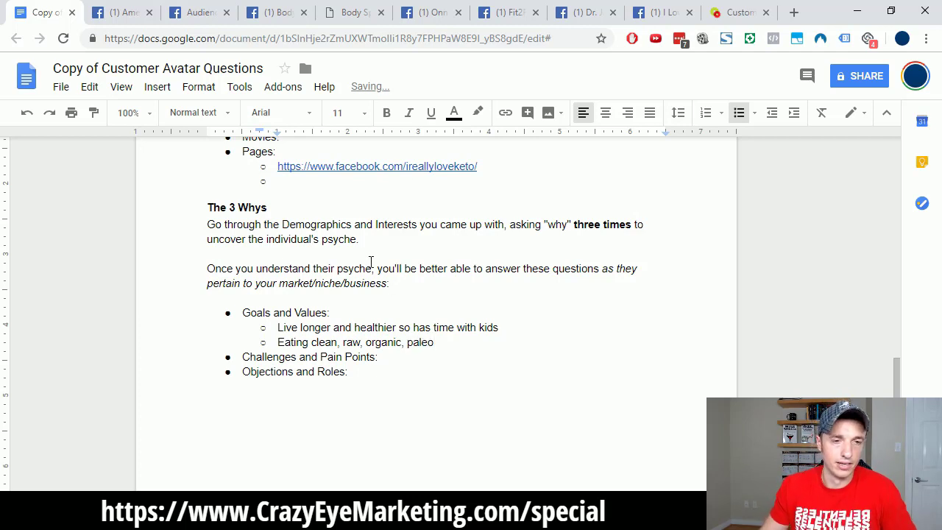
text(, grass fed)
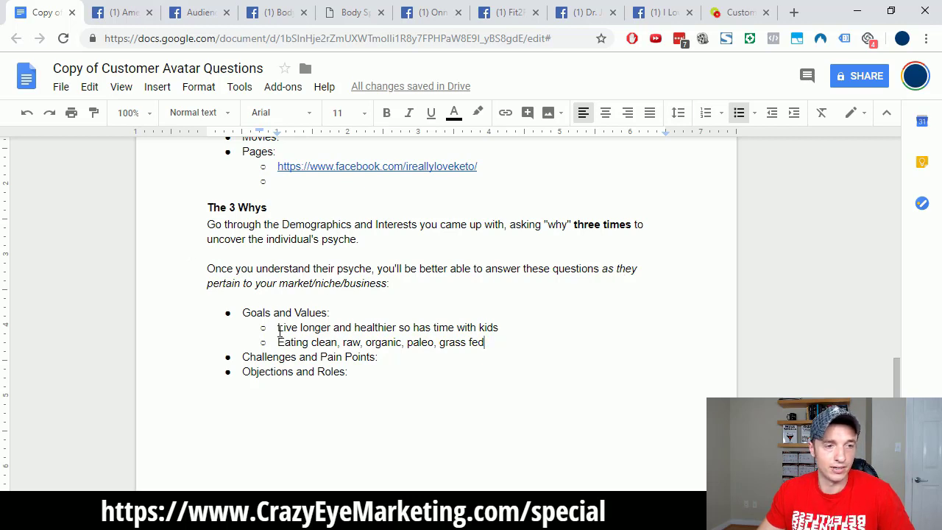
Review the two Goals and Values bullets against the Interests entries and motivations recorded earlier in the document.
drag(279, 328, 504, 328)
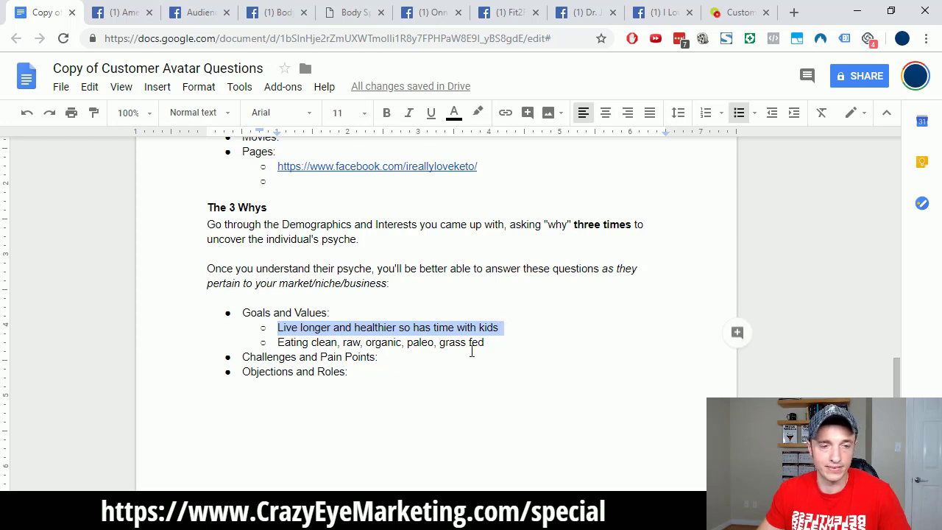
click(509, 343)
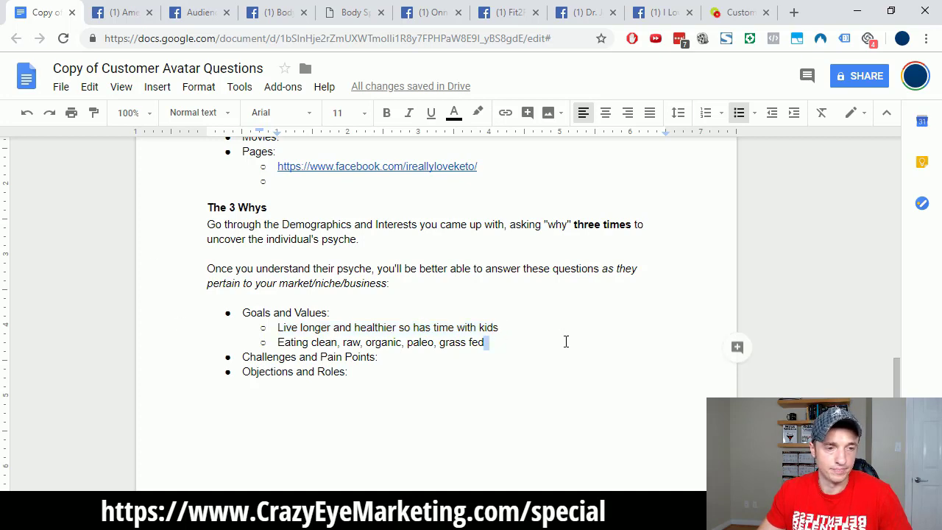
click(487, 329)
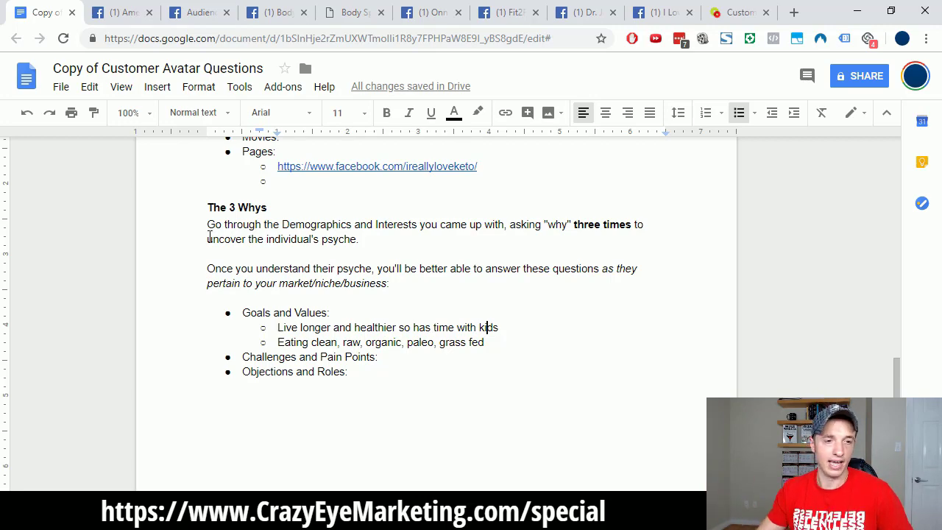
scroll(295, 326, up, 8)
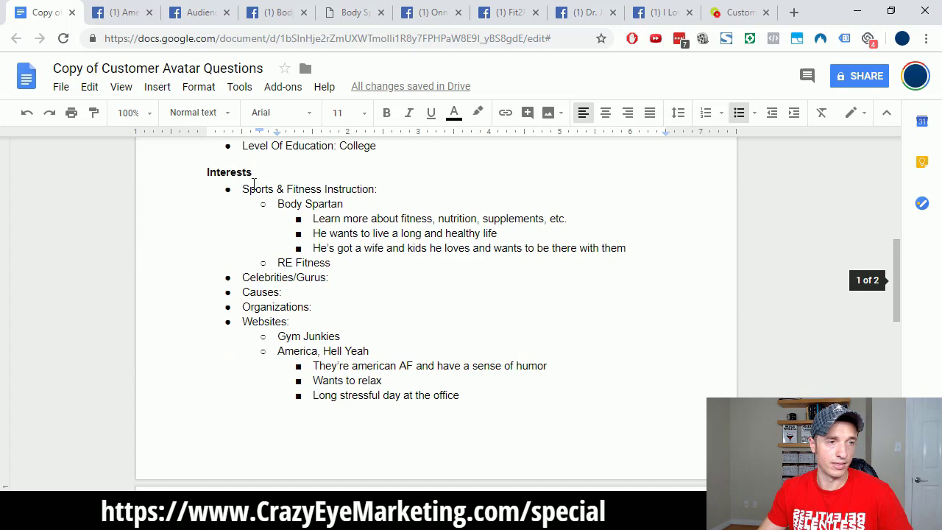
scroll(251, 191, up, 2)
scroll(289, 209, down, 2)
scroll(290, 209, down, 10)
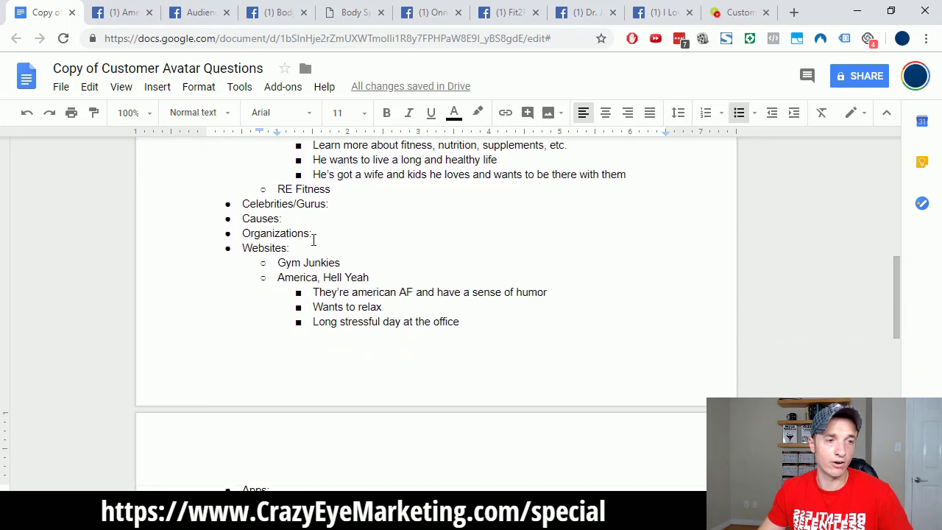
scroll(258, 254, up, 1)
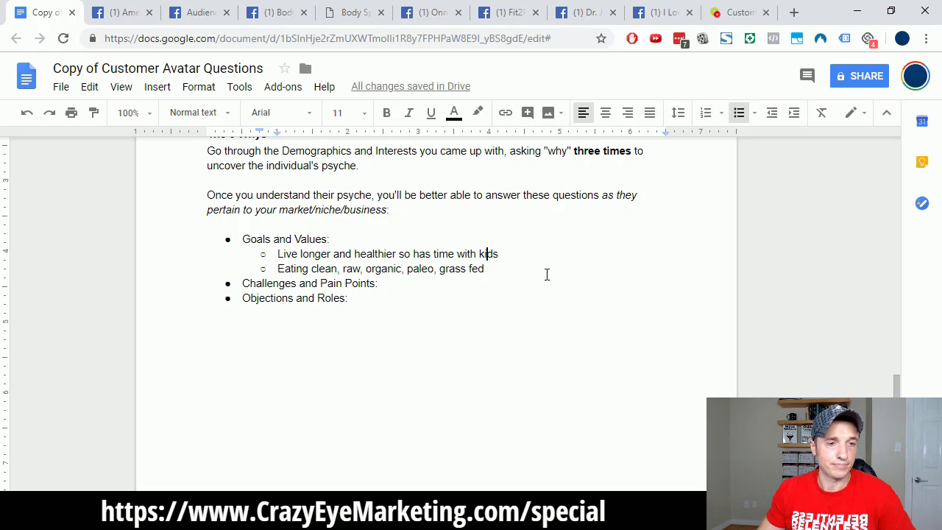
drag(505, 271, 282, 243)
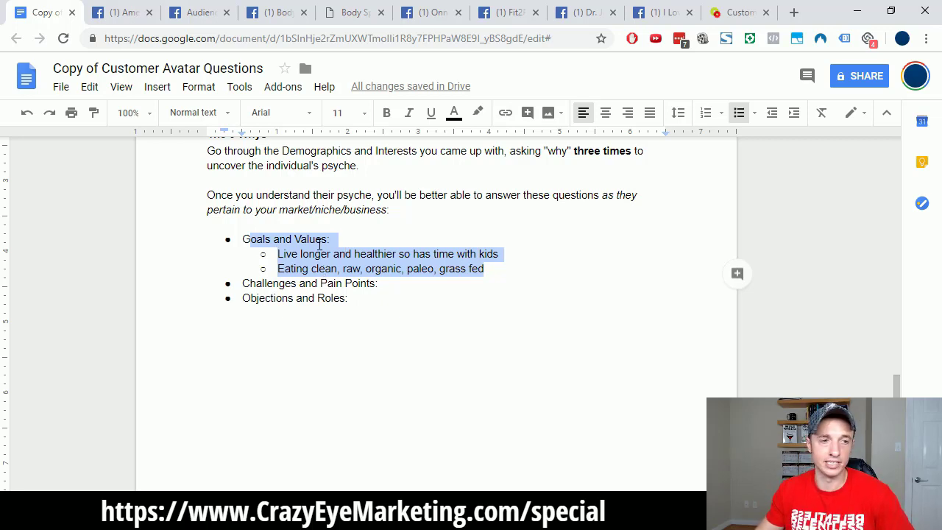
Add the nested bullet "Short on time. In the field doing training exercises. Eating MREs." under Challenges and Pain Points.
double_click(388, 287)
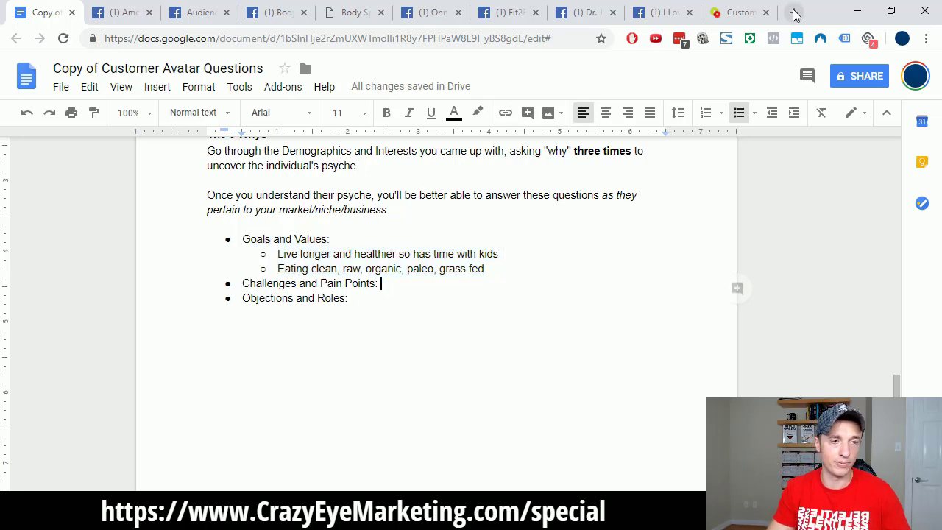
key(Return)
key(Tab)
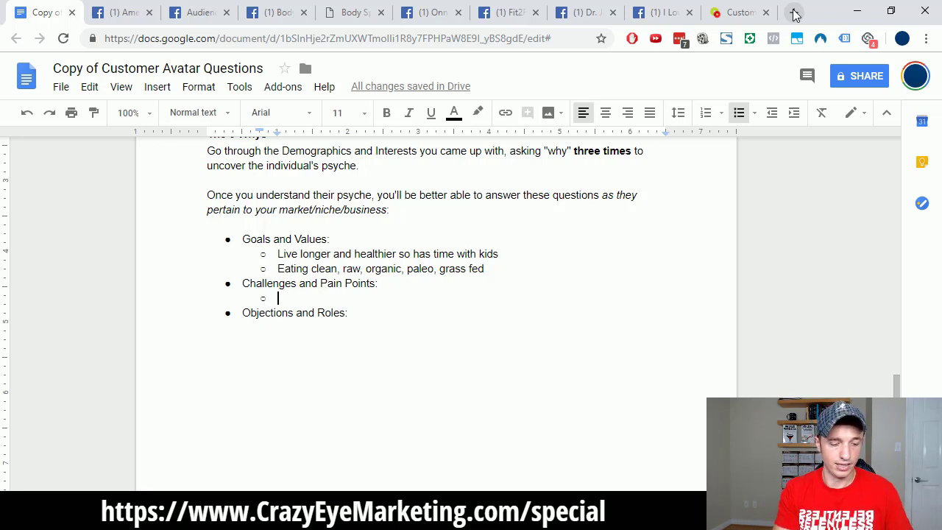
text(Shor)
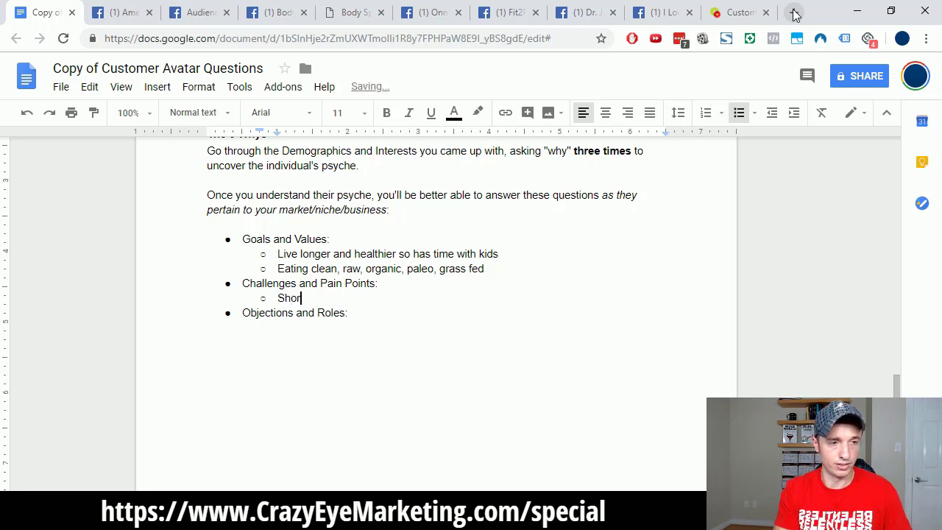
text(t on time. I)
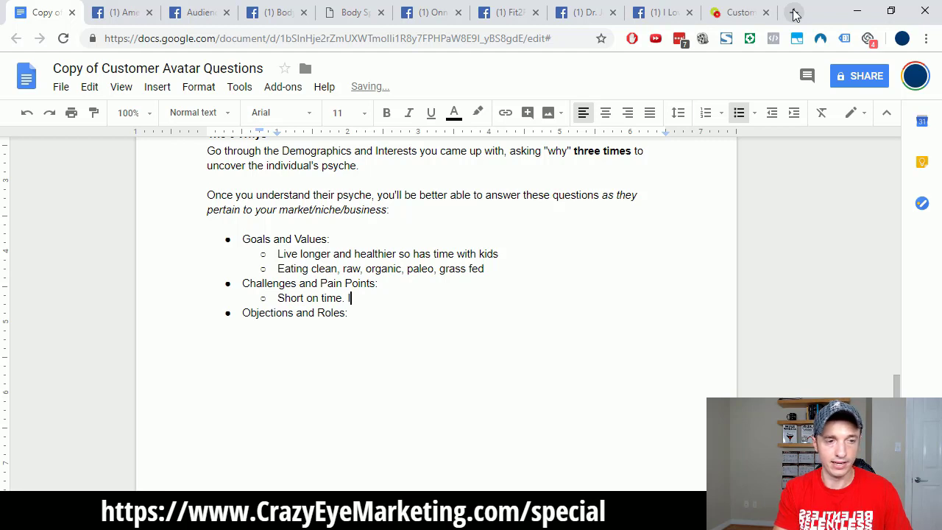
text(n the fireld)
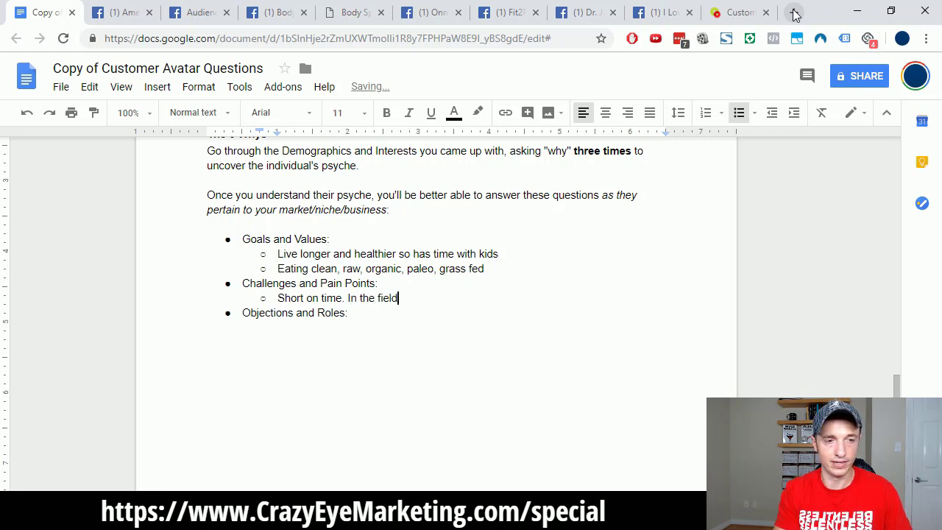
text( doing training exer)
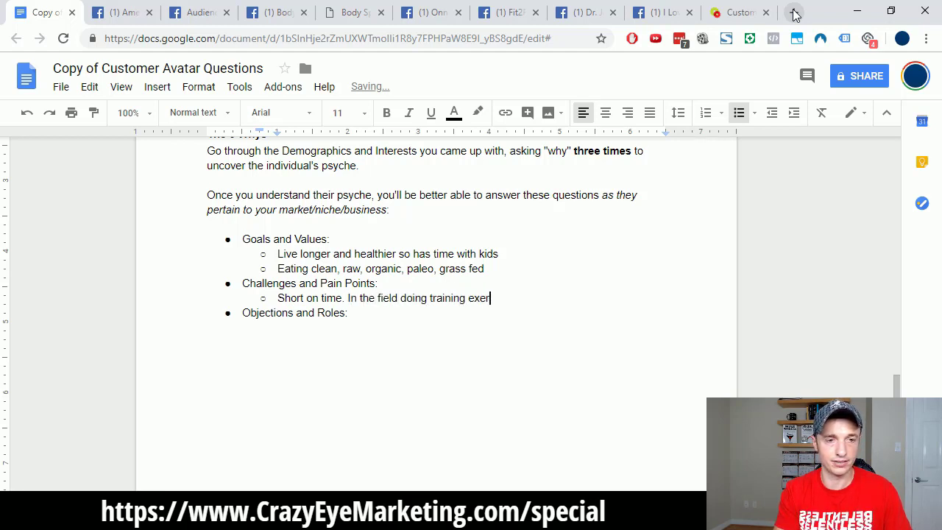
text(cises. Eating MREs)
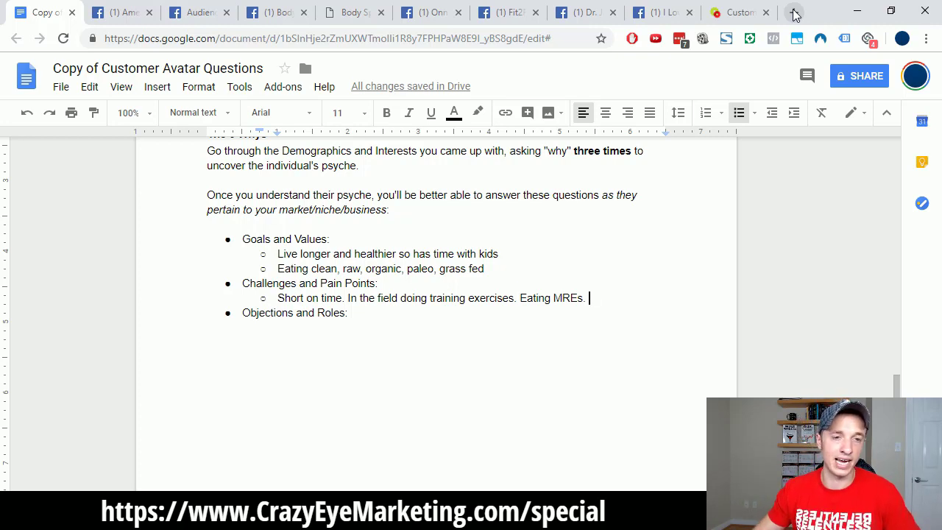
Add three nested bullets under Objections and Roles reading "Money", "Time" and "Trust".
double_click(384, 312)
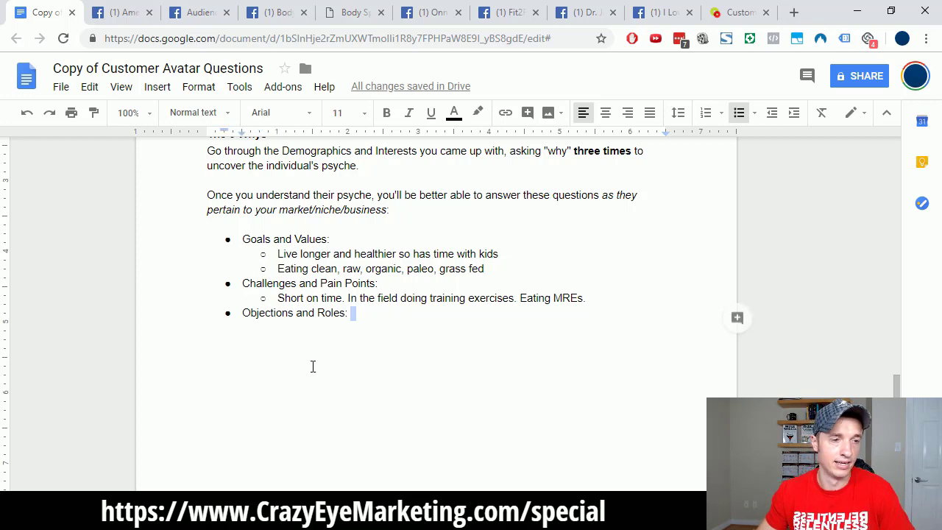
scroll(362, 331, down, 3)
scroll(364, 332, up, 3)
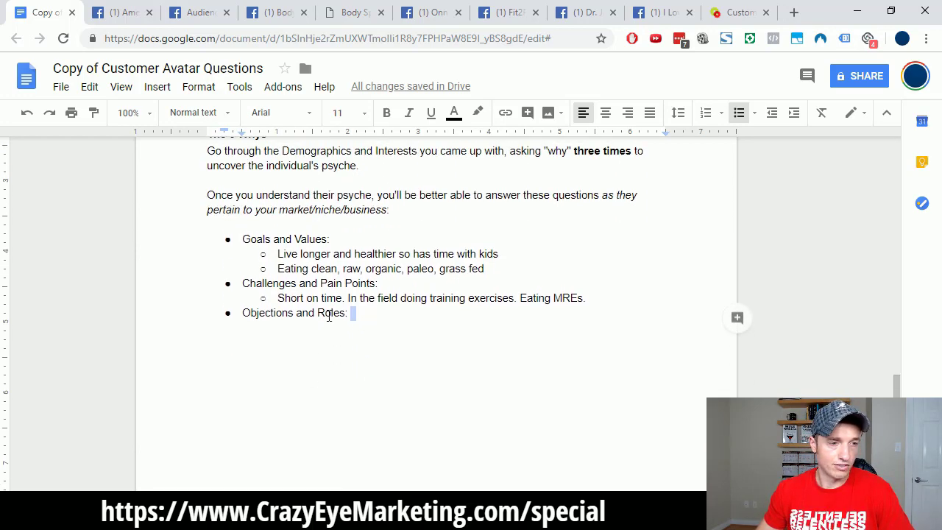
scroll(346, 295, down, 2)
scroll(365, 294, up, 2)
click(387, 315)
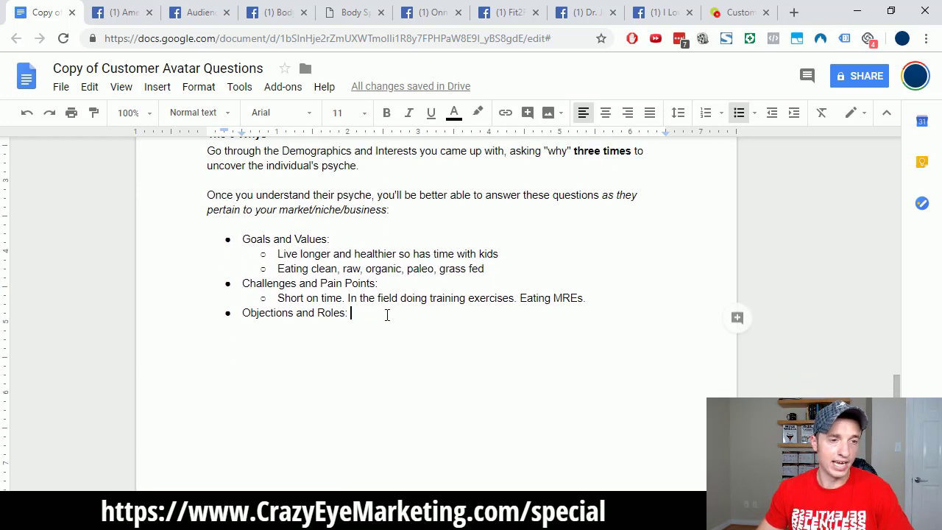
key(Return)
key(Tab)
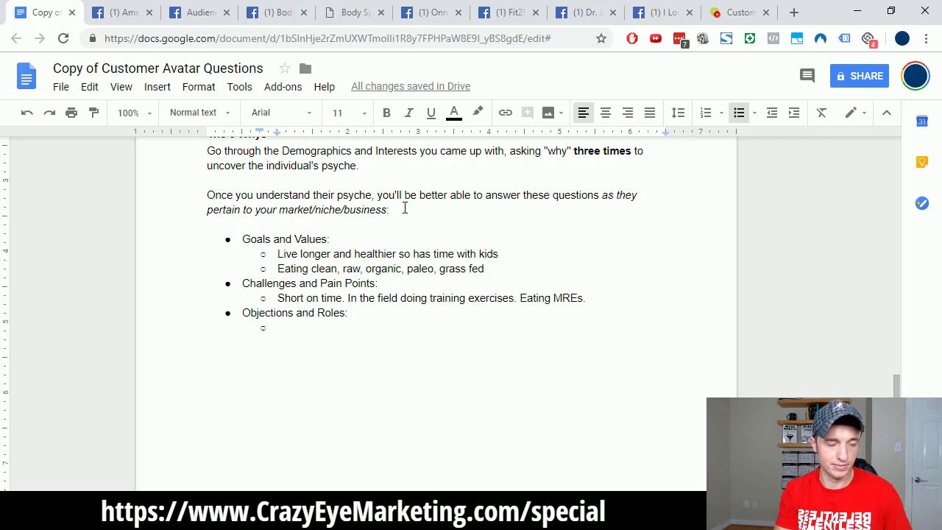
text(Money)
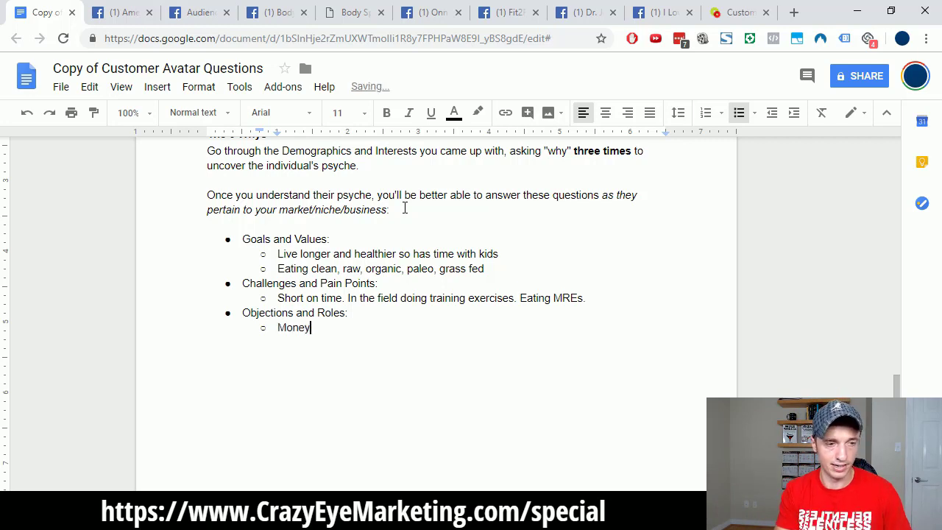
key(Return)
text(Time)
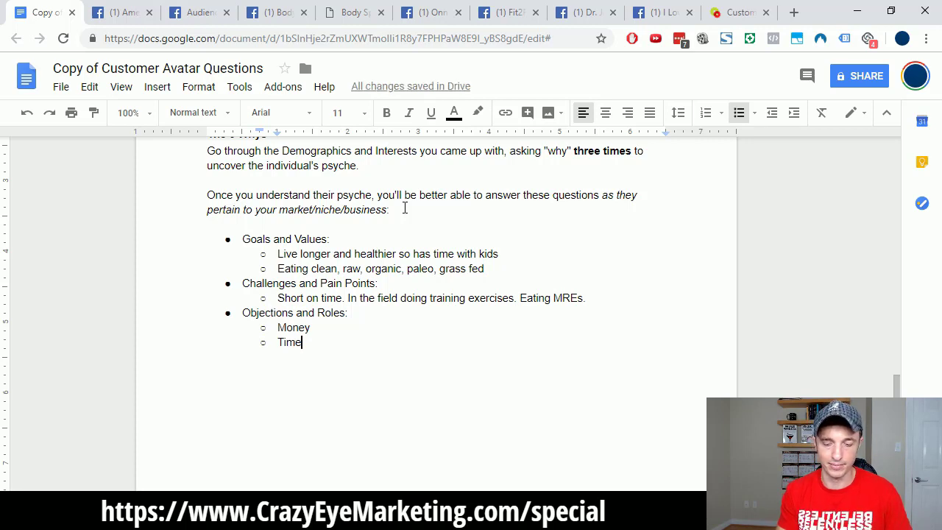
key(Return)
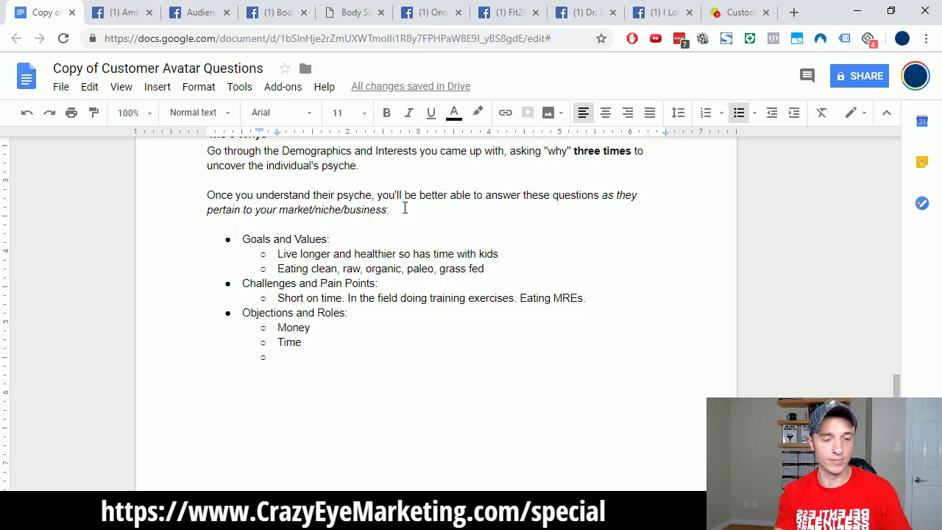
text(Trust)
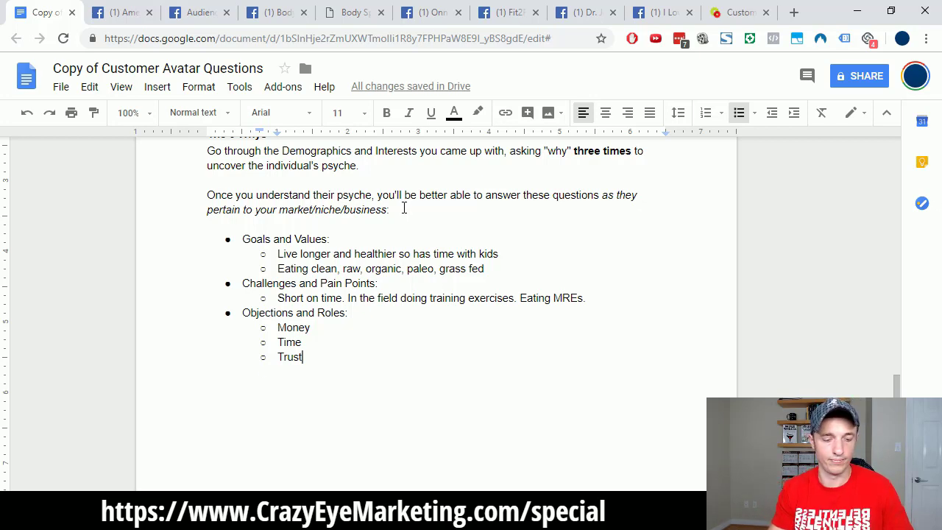
Add two more nested bullets under Objections and Roles: "It will work, help them." and "Main decision maker".
key(Return)
text(It will wor)
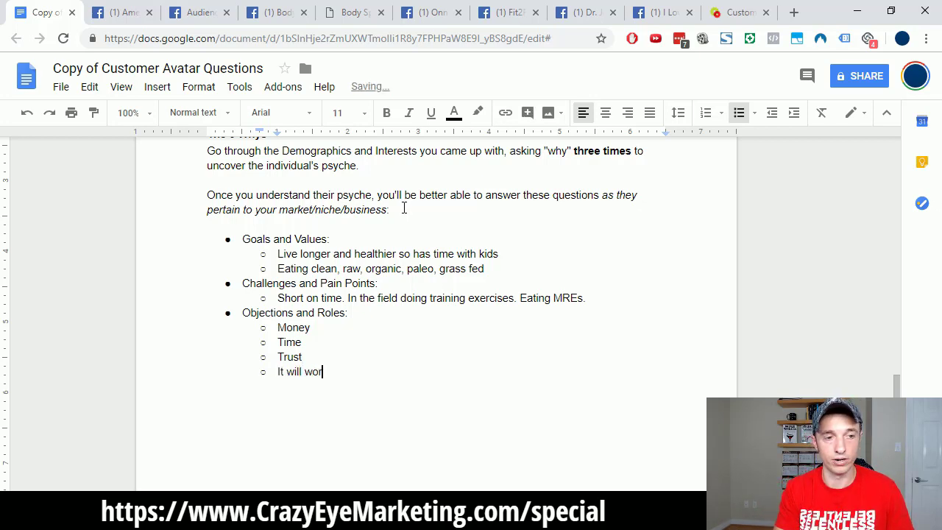
text(k, help them.)
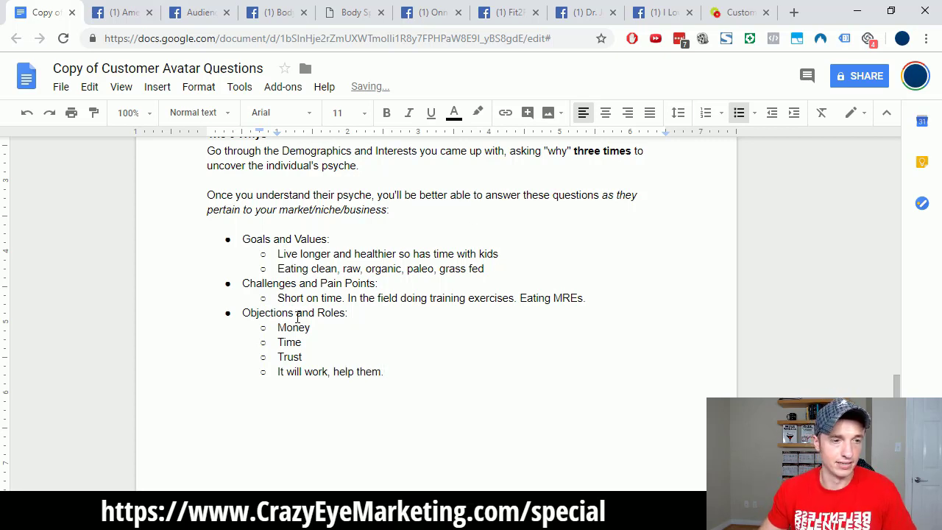
key(Return)
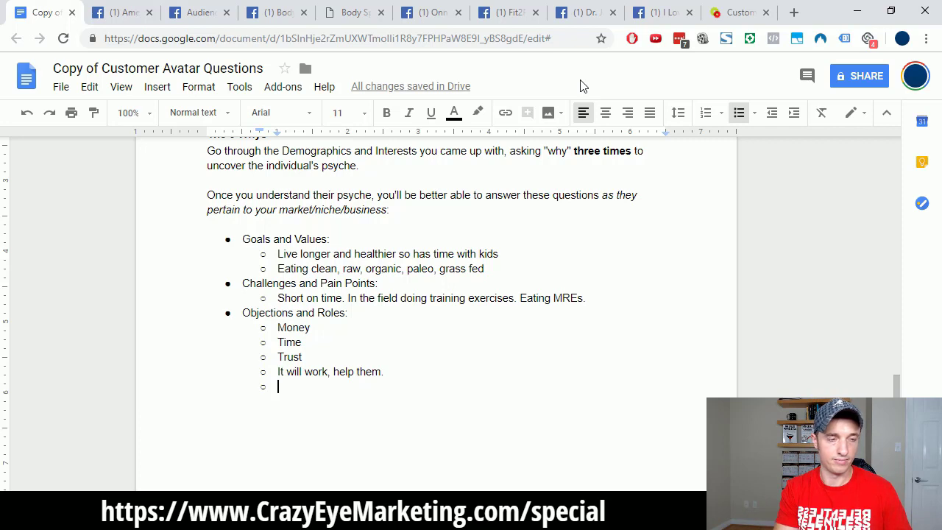
text(Main decis)
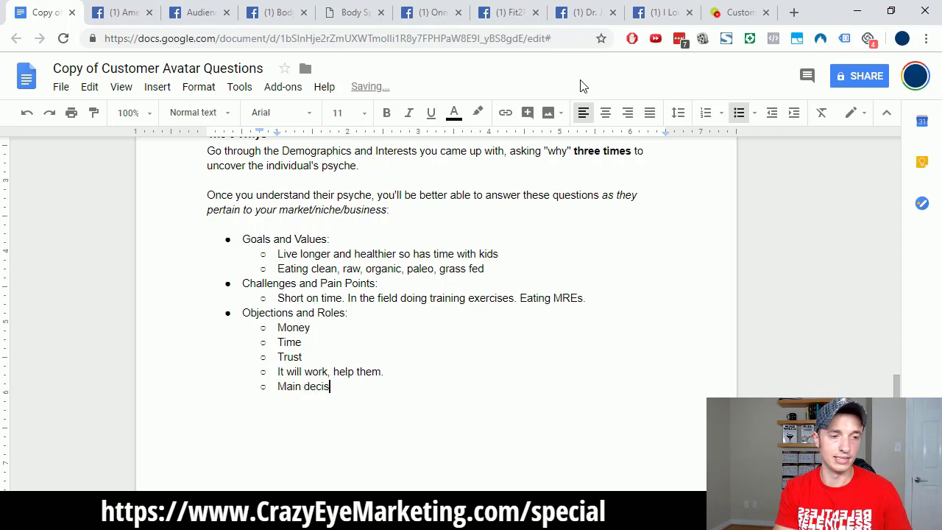
text(ion maker)
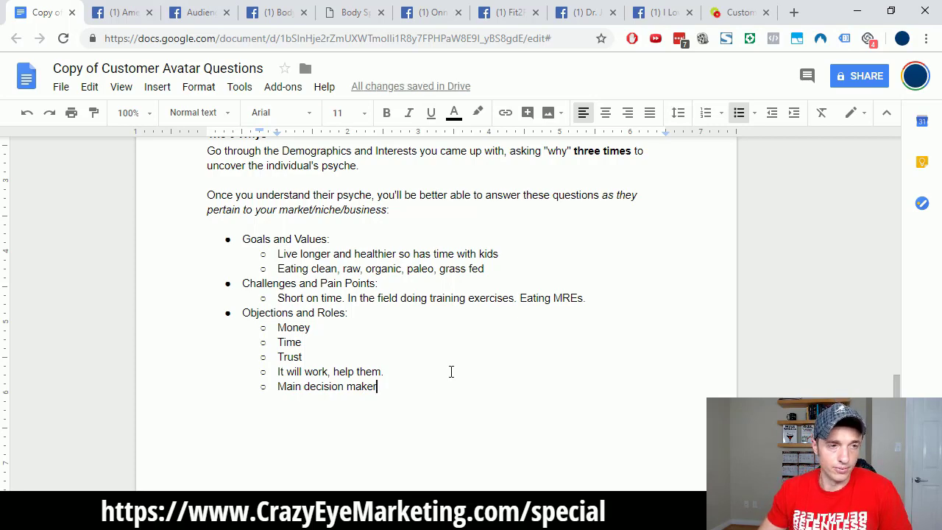
Review the Business Info and Demographics answers, and switch to Facebook Audience Insights to examine the Ketosis audience's filters and top categories.
scroll(429, 413, up, 7)
scroll(432, 413, up, 7)
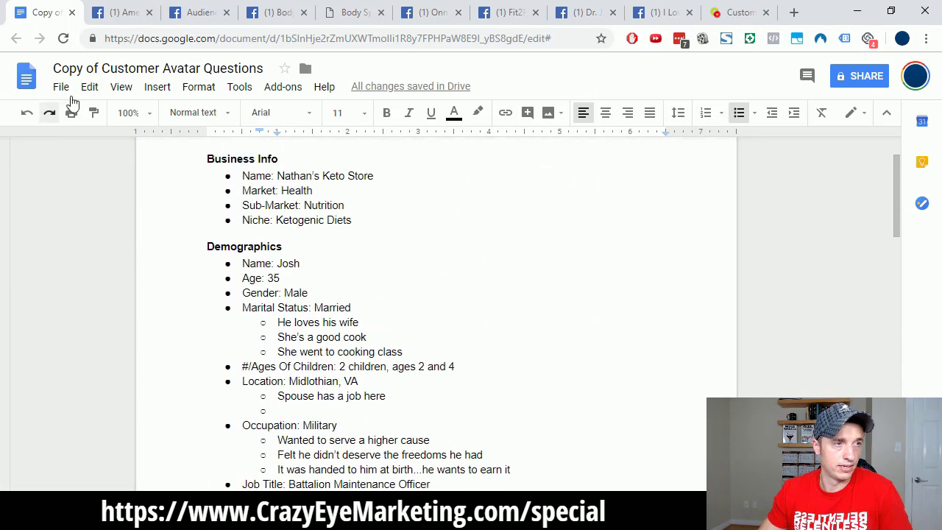
scroll(174, 172, up, 1)
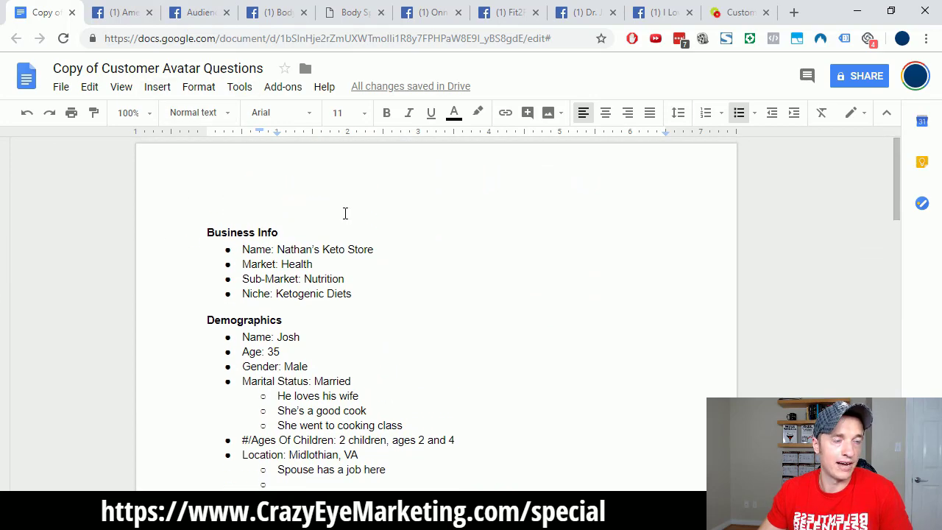
scroll(363, 246, down, 2)
click(197, 12)
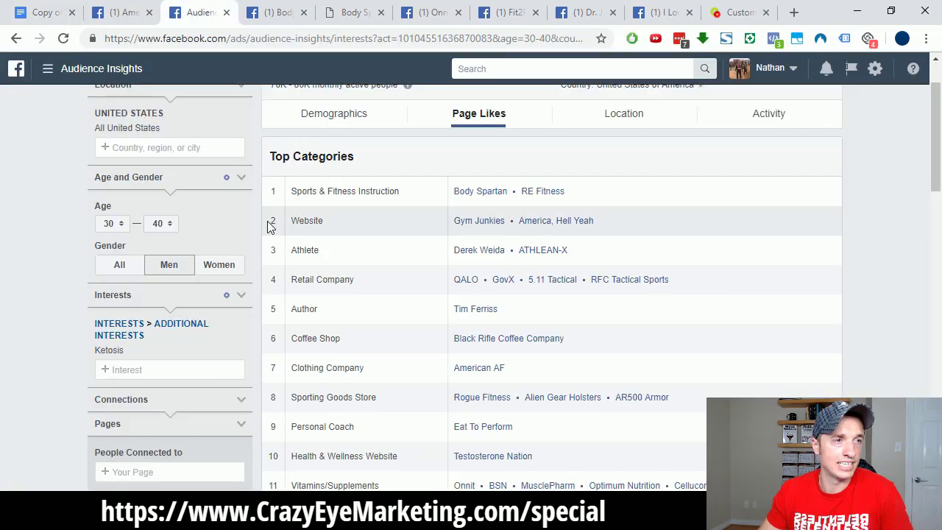
scroll(499, 274, up, 1)
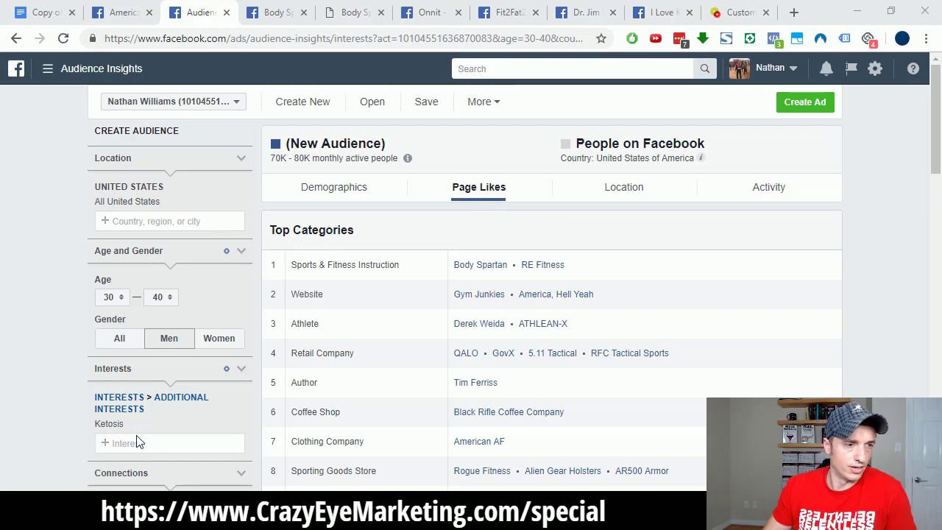
scroll(110, 328, down, 2)
mouse_move(115, 280)
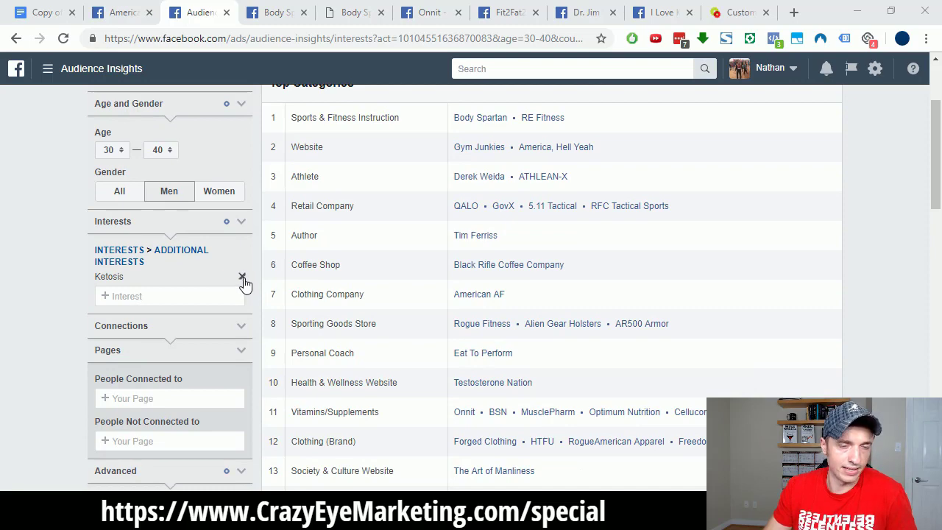
scroll(349, 315, up, 2)
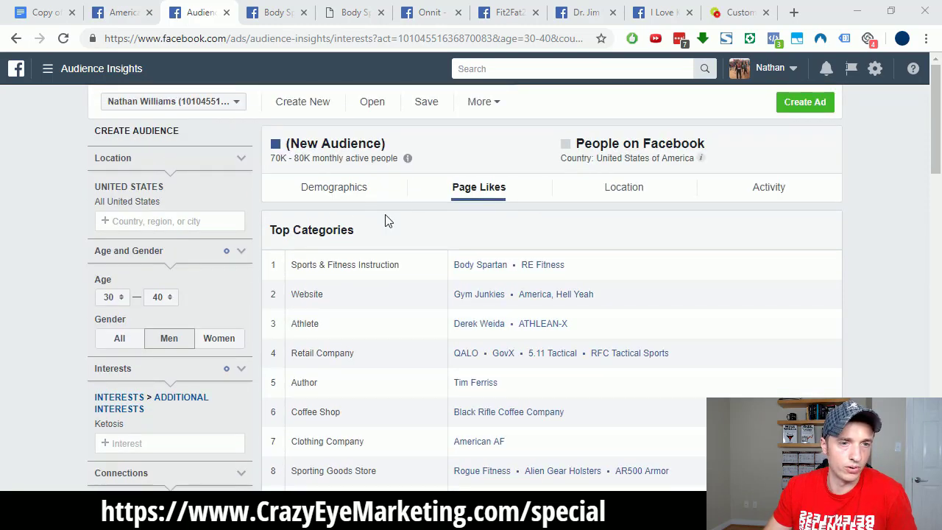
Replace the Ketosis interest with "Real estate investing" in the audience definition.
scroll(479, 196, down, 1)
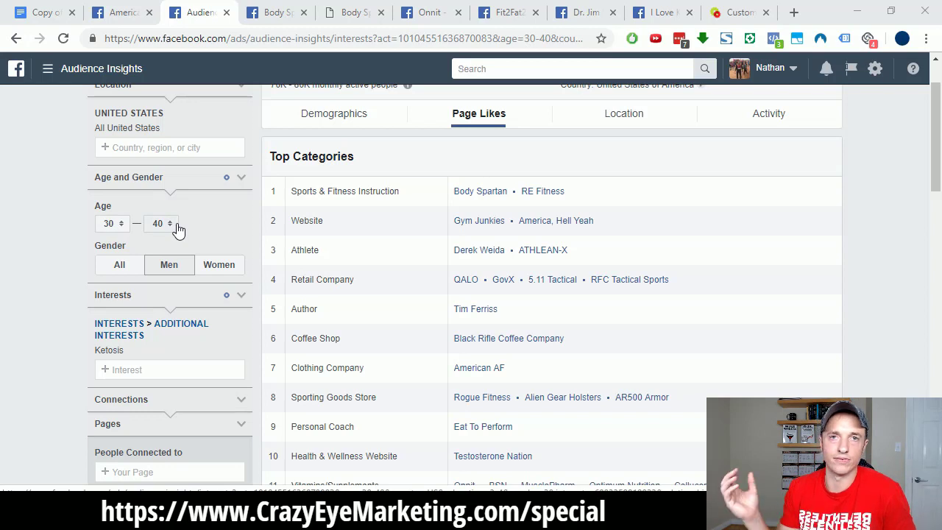
scroll(188, 226, down, 1)
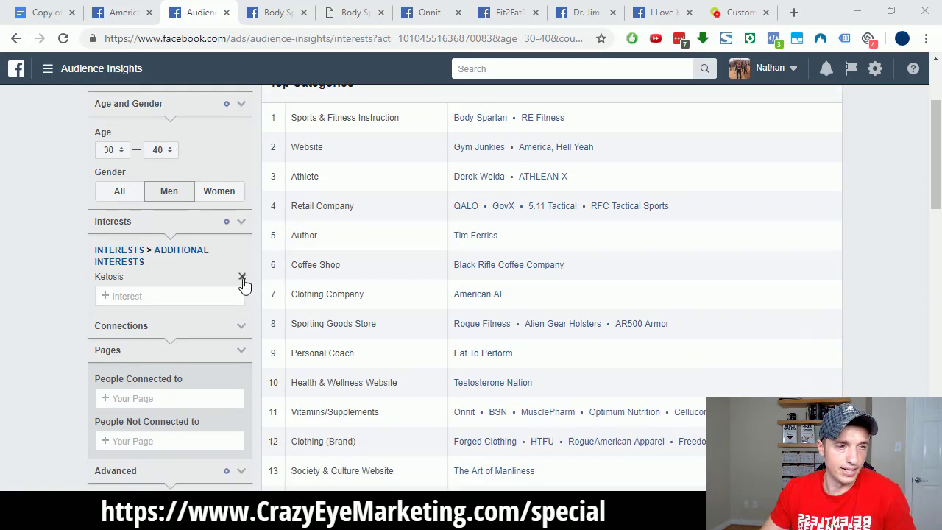
click(242, 277)
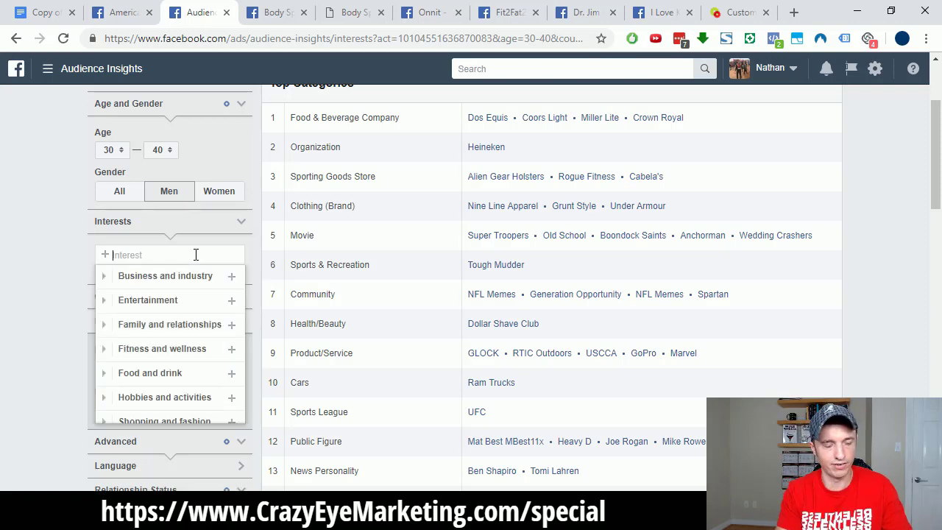
text(real estat)
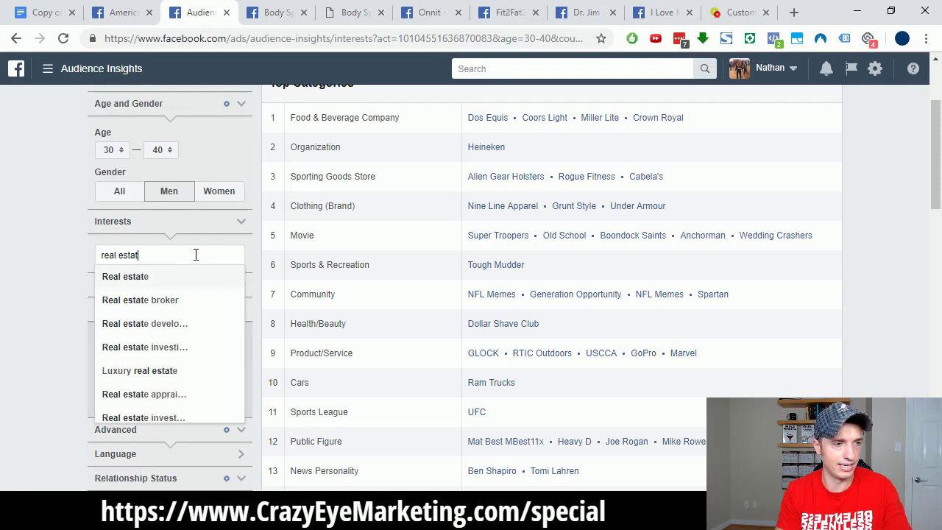
text(e in)
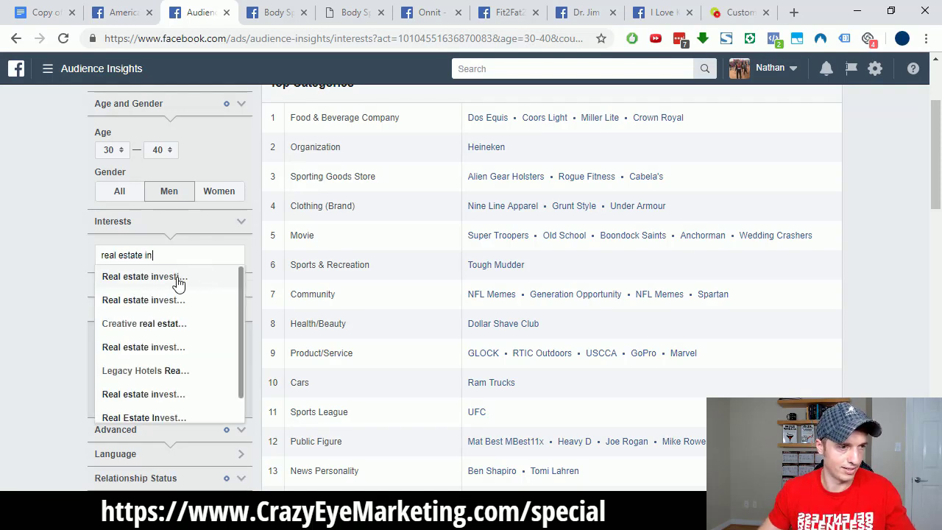
click(177, 278)
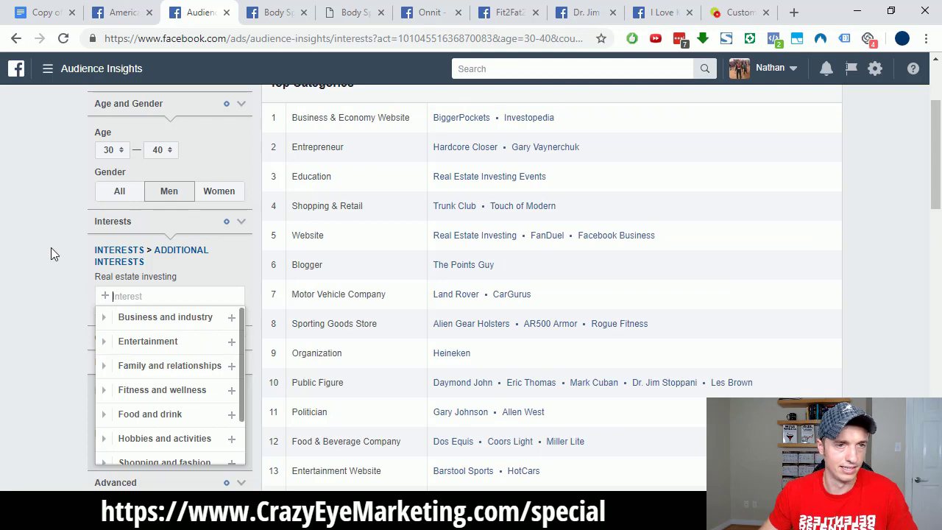
click(51, 247)
Examine the top categories and the relevance-ranked page likes for the real estate investing audience.
scroll(229, 320, up, 3)
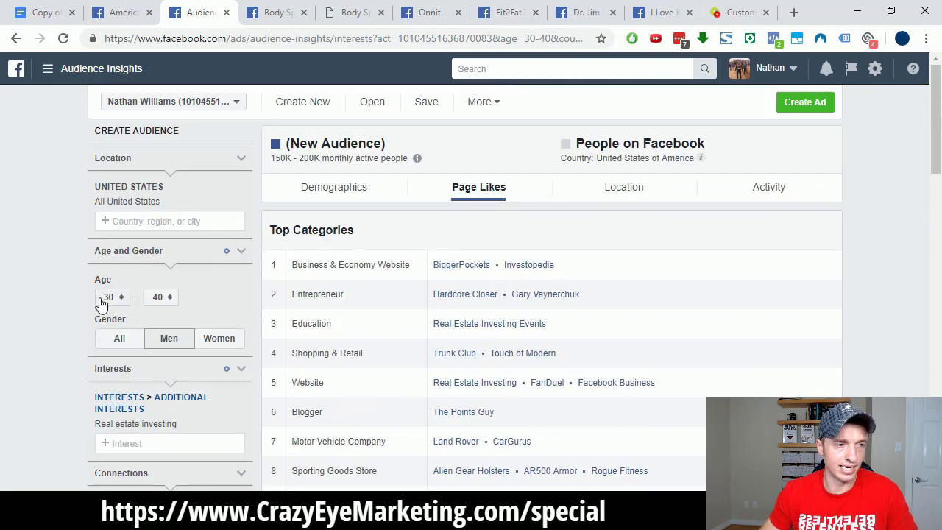
scroll(500, 278, down, 15)
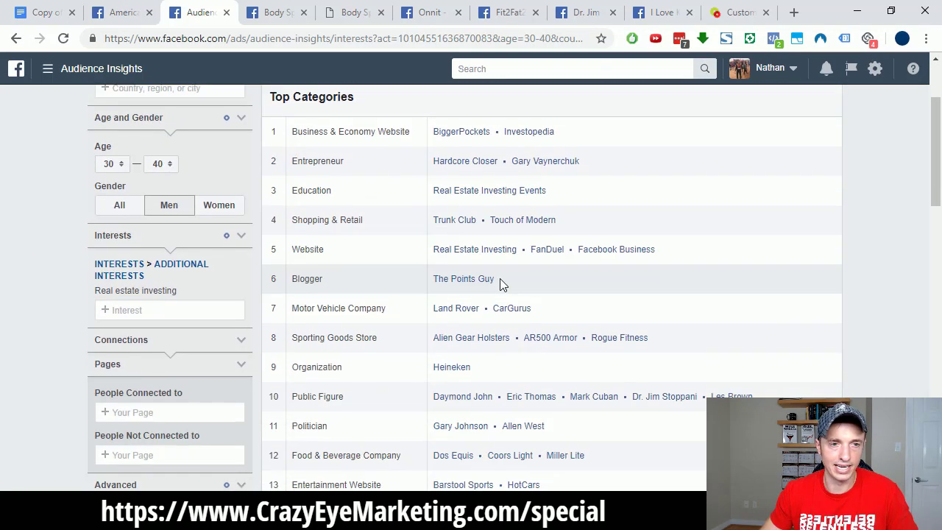
scroll(482, 307, down, 1)
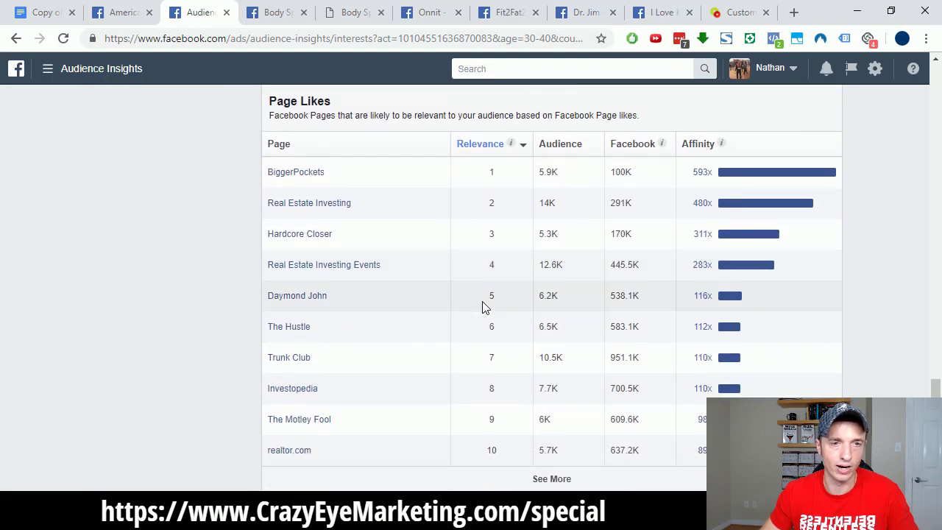
Add The Points Guy as a second interest alongside Real estate investing in the audience definition.
scroll(475, 309, up, 7)
scroll(453, 333, up, 7)
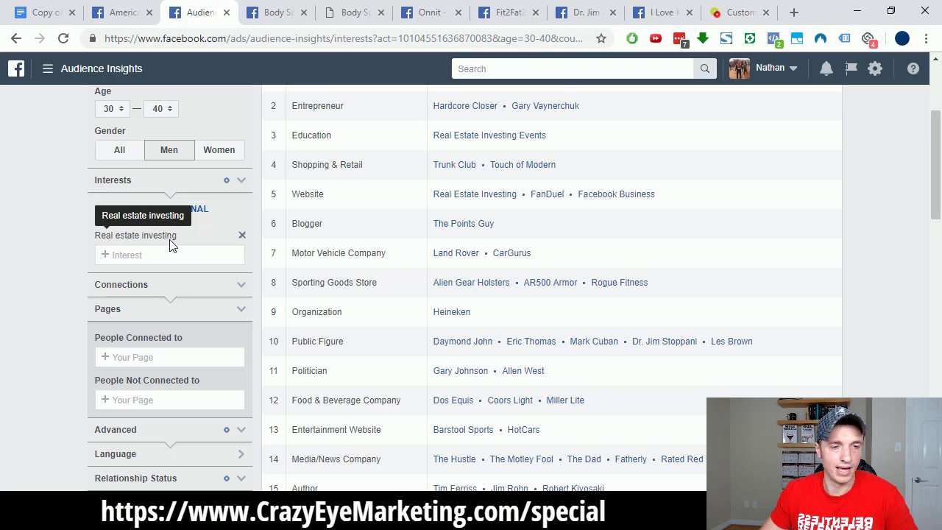
scroll(314, 216, up, 3)
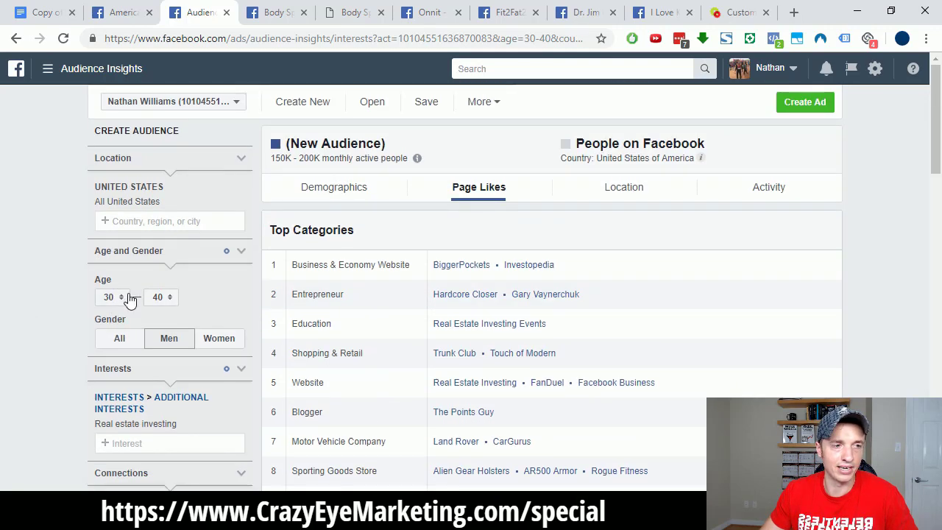
scroll(176, 318, down, 2)
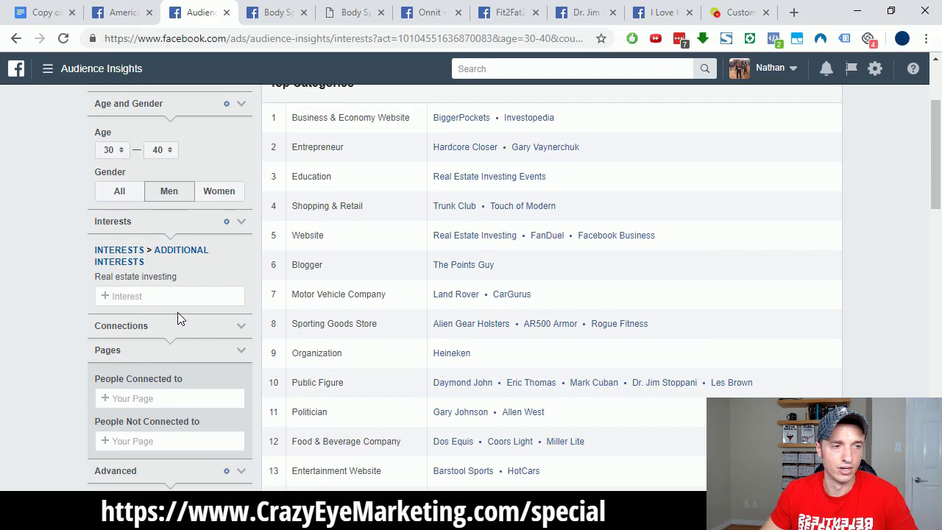
click(155, 297)
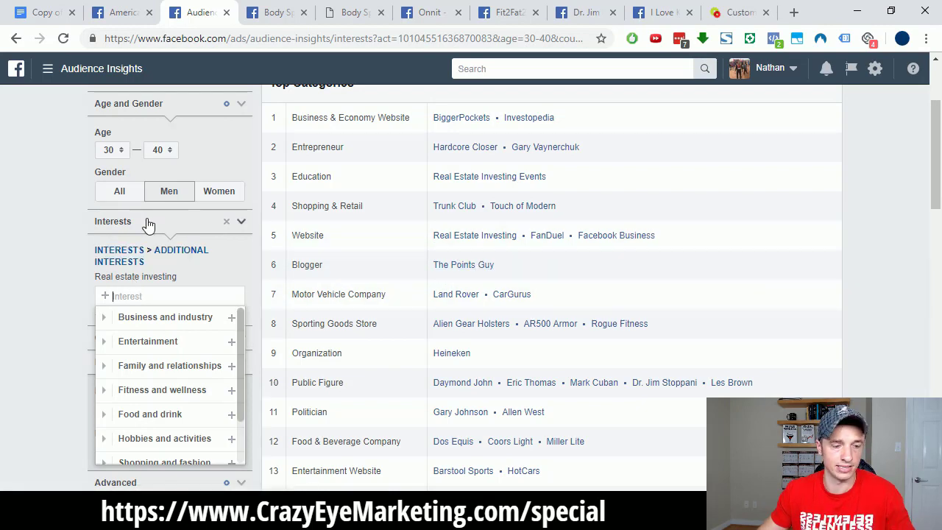
text(The points guy)
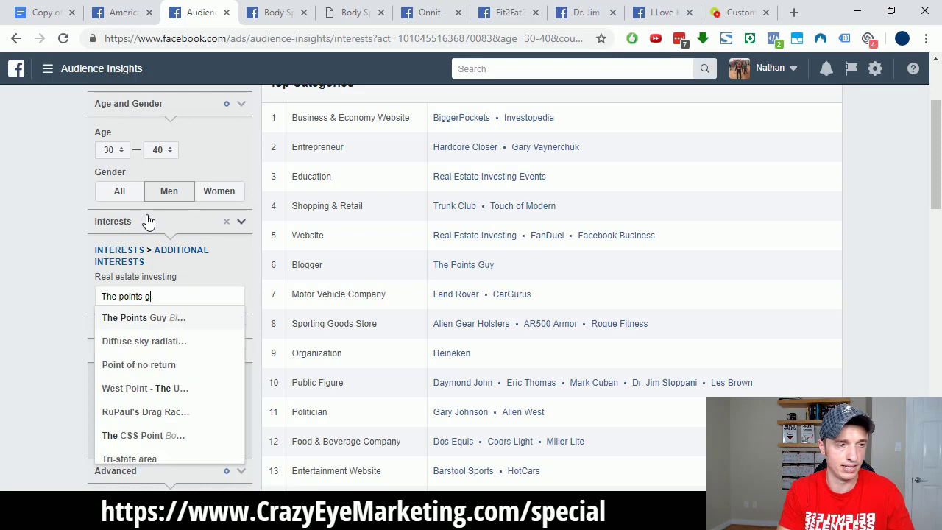
click(176, 321)
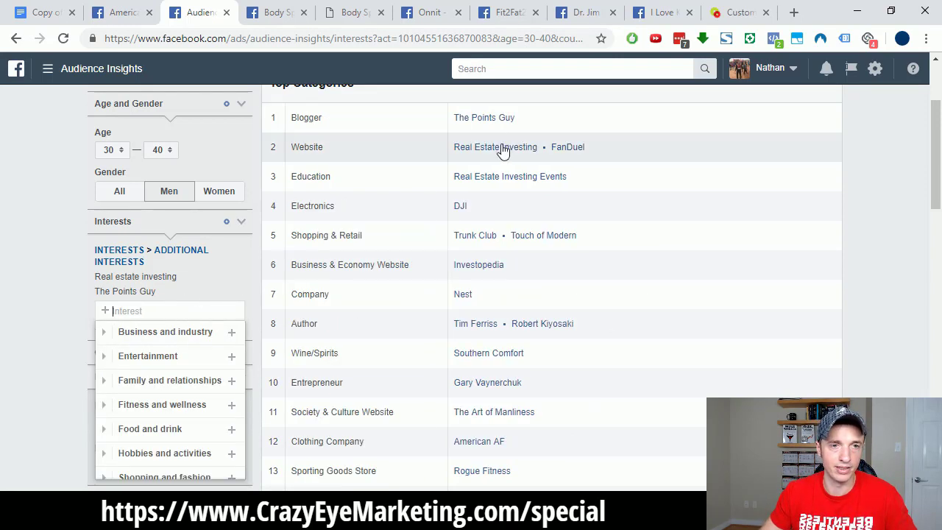
Add Gary Vaynerchuk to the audience's interests and examine the updated top categories.
scroll(496, 250, down, 1)
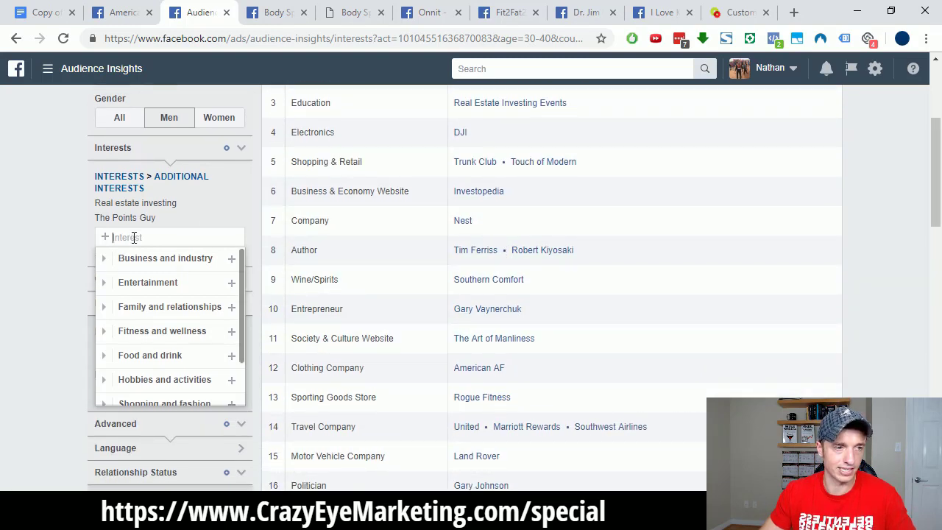
text(gary va)
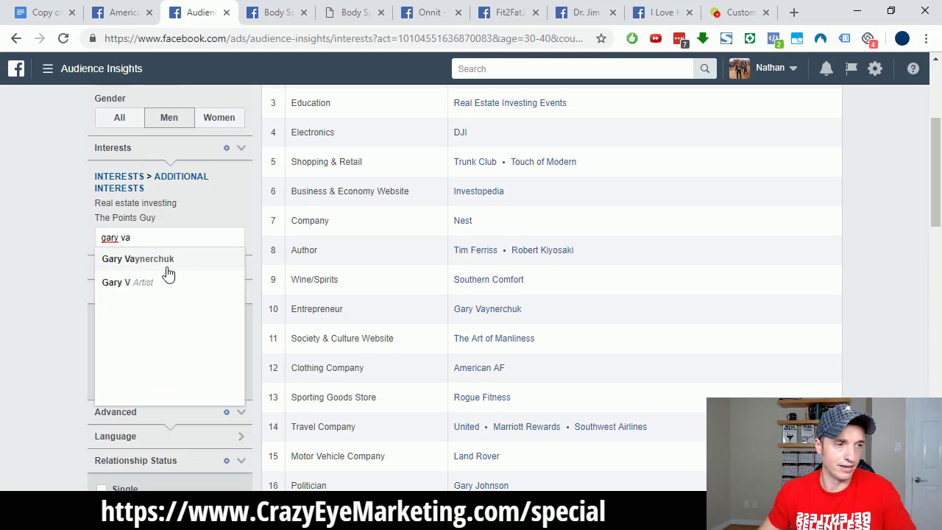
click(168, 273)
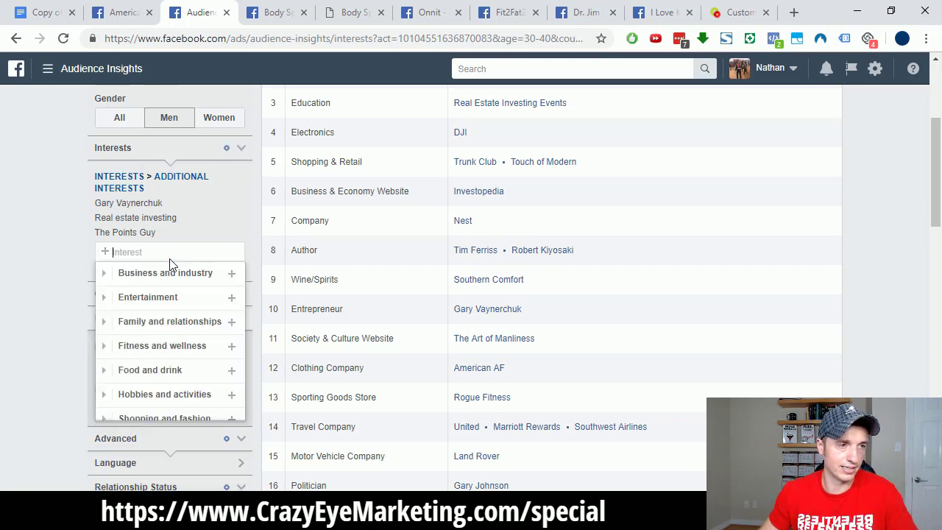
click(54, 267)
scroll(572, 288, up, 3)
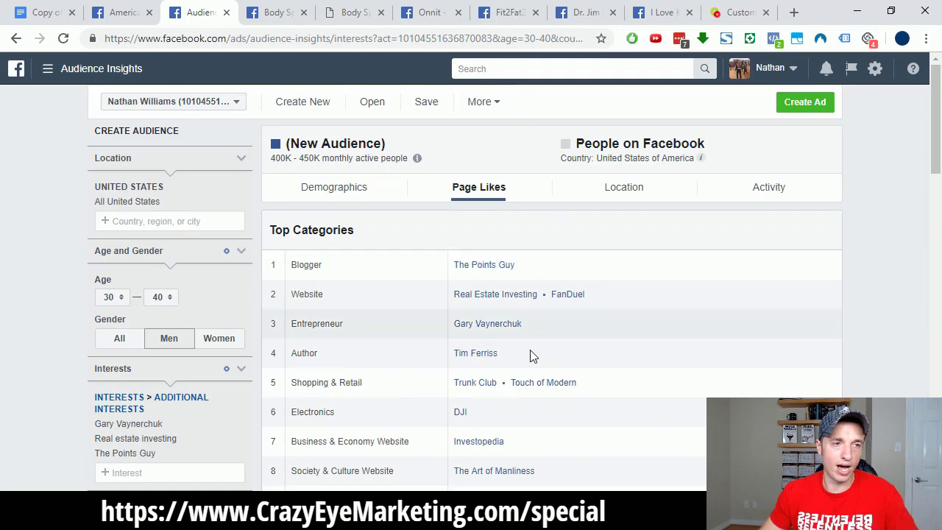
scroll(532, 353, down, 2)
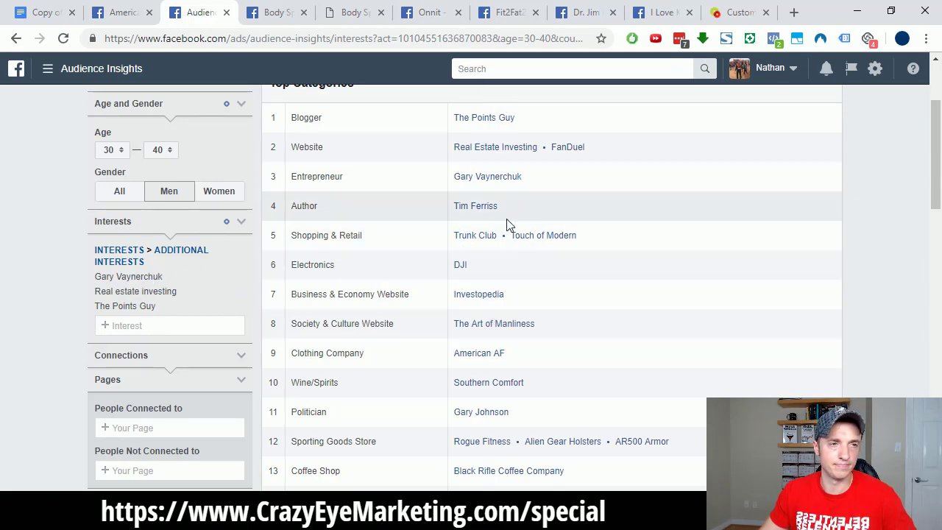
scroll(505, 224, up, 1)
scroll(505, 278, down, 3)
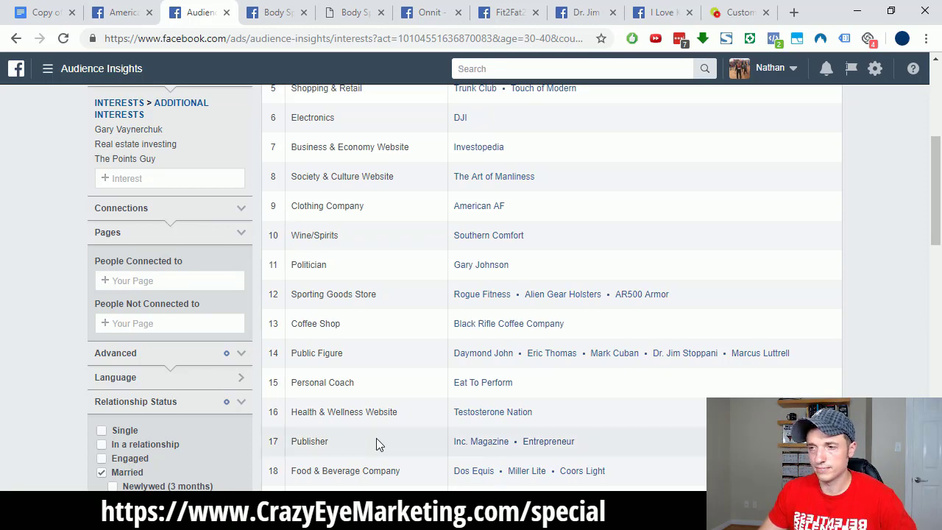
scroll(376, 438, up, 4)
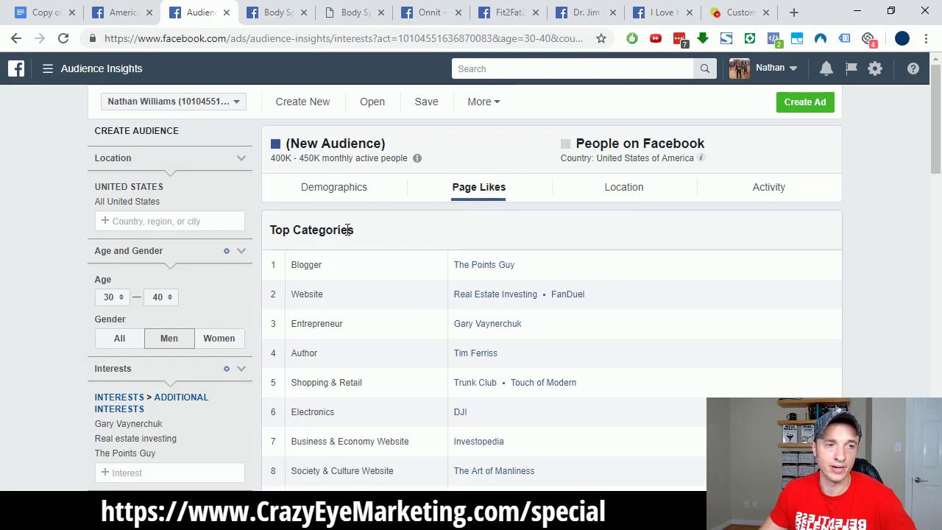
Show the audience's demographics and narrow the age range to 35–35.
click(338, 184)
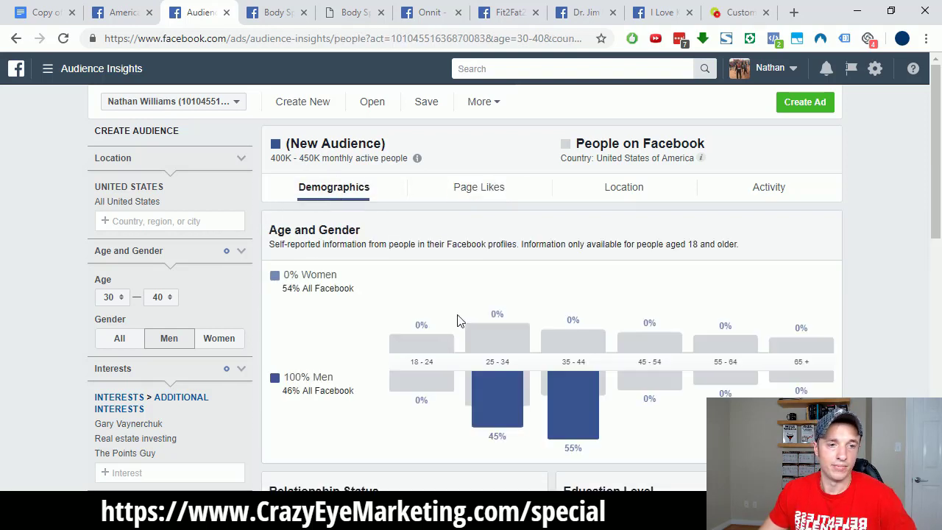
click(110, 297)
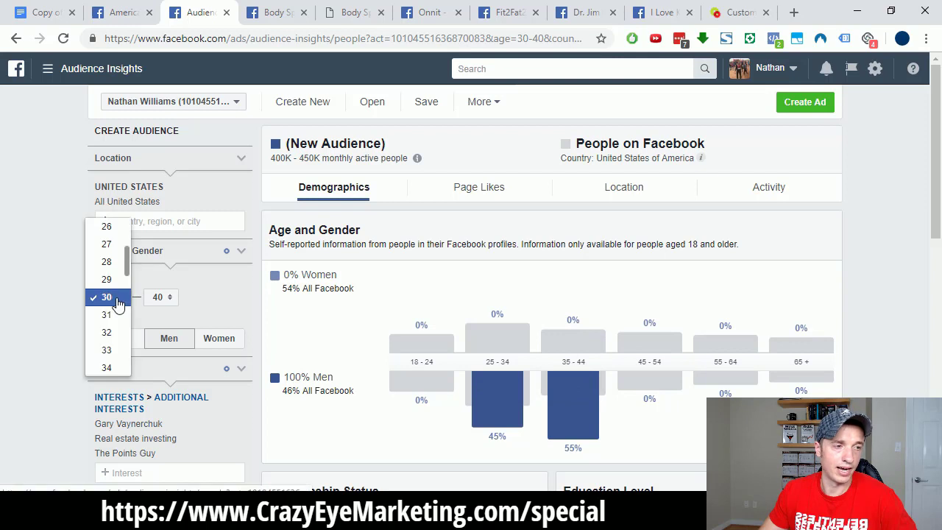
scroll(110, 324, down, 2)
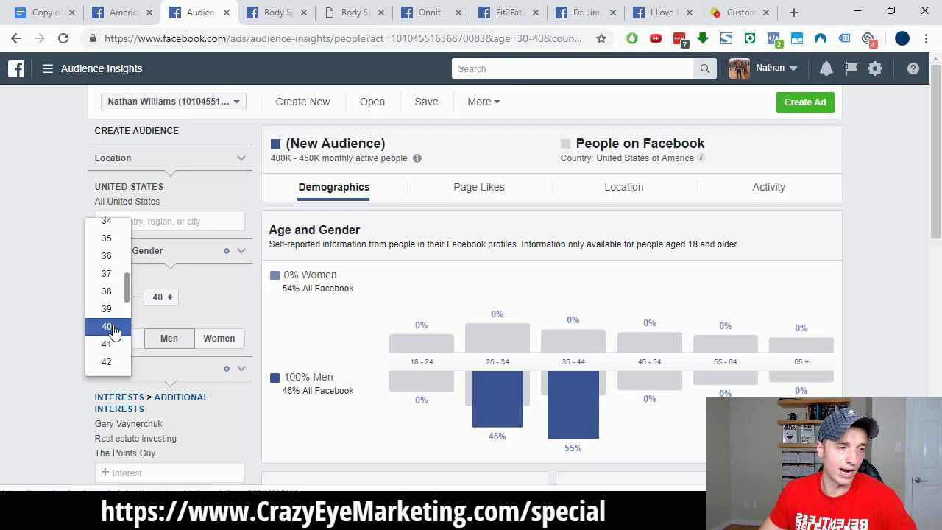
click(109, 237)
click(158, 297)
scroll(159, 291, up, 1)
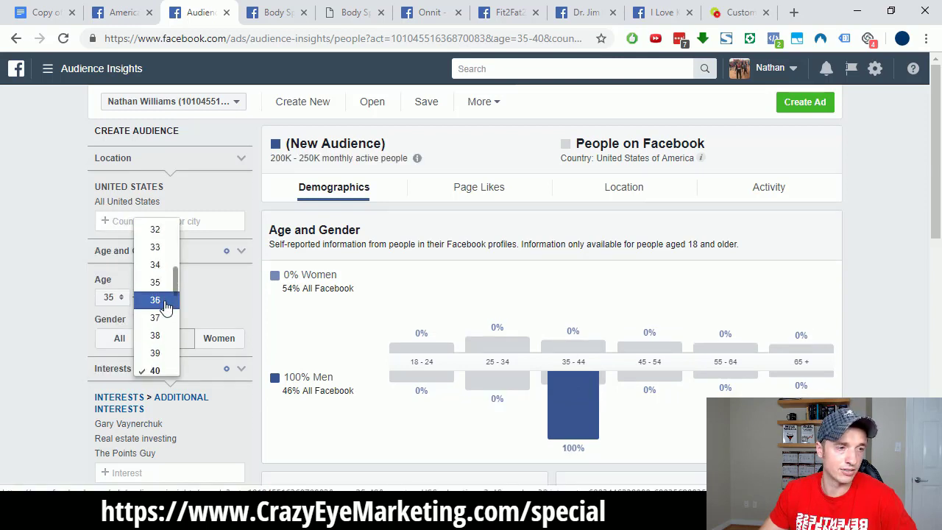
click(155, 284)
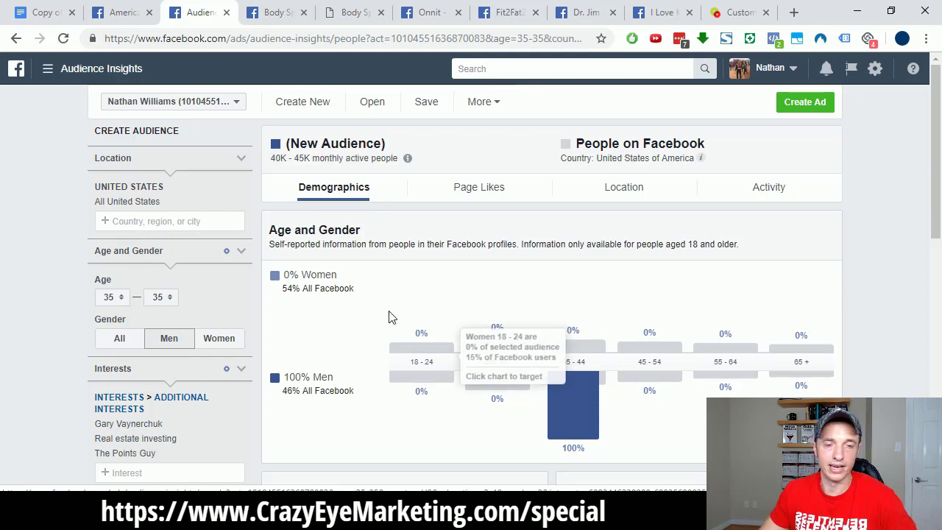
Examine the narrowed audience's size, relationship status, education level and job title charts.
scroll(335, 312, down, 1)
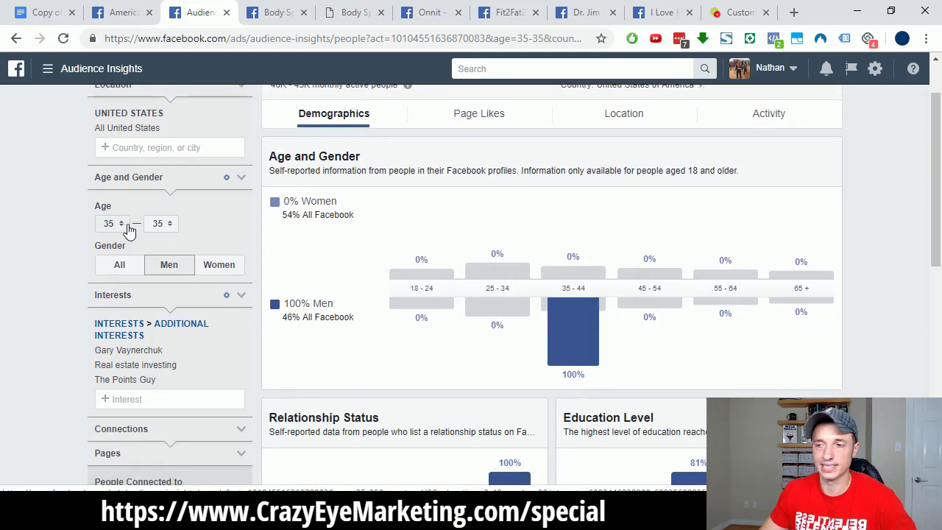
scroll(129, 225, up, 1)
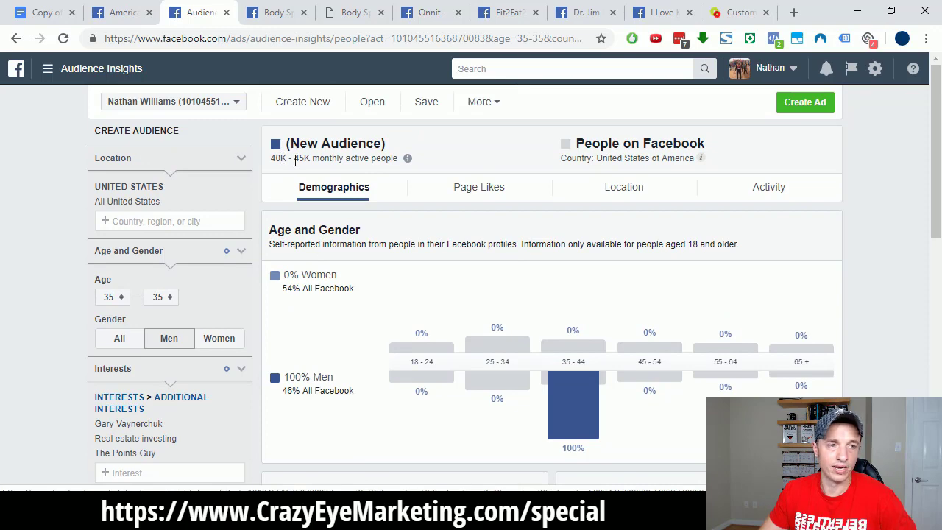
scroll(390, 227, down, 8)
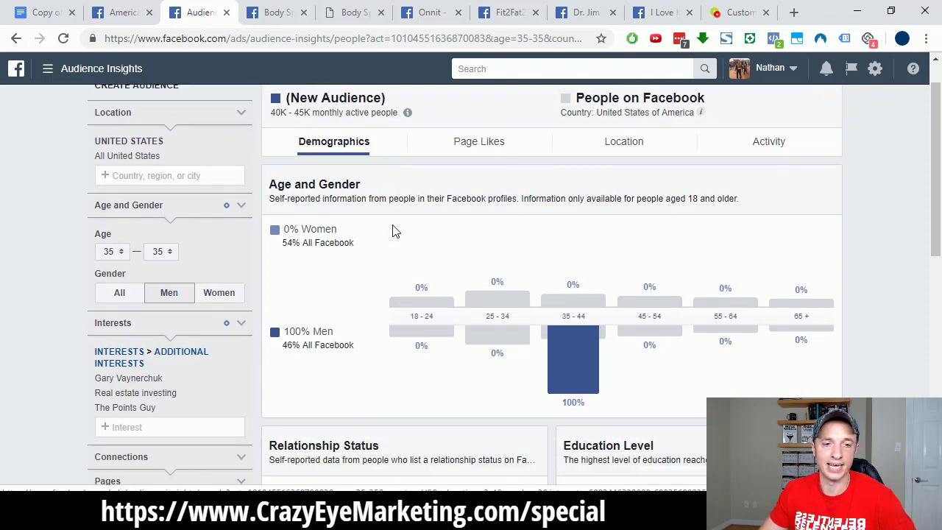
scroll(496, 316, up, 3)
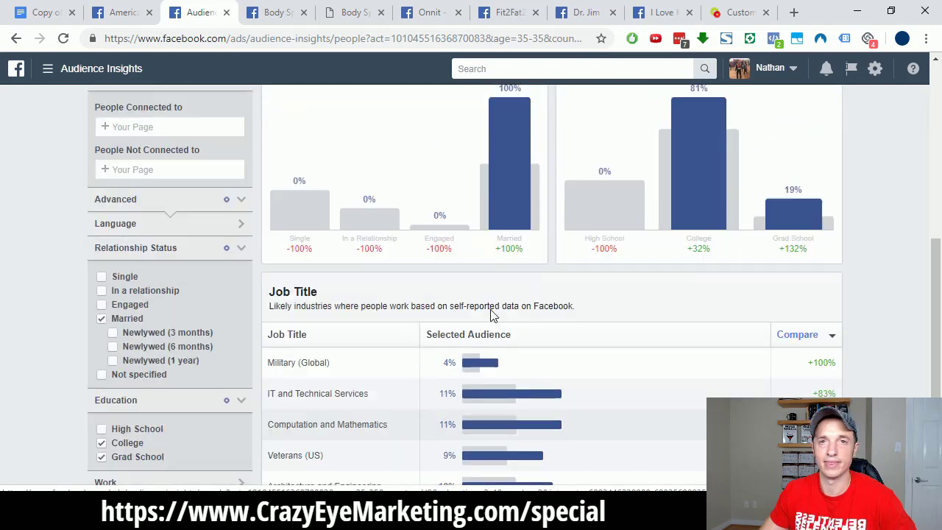
scroll(499, 220, up, 5)
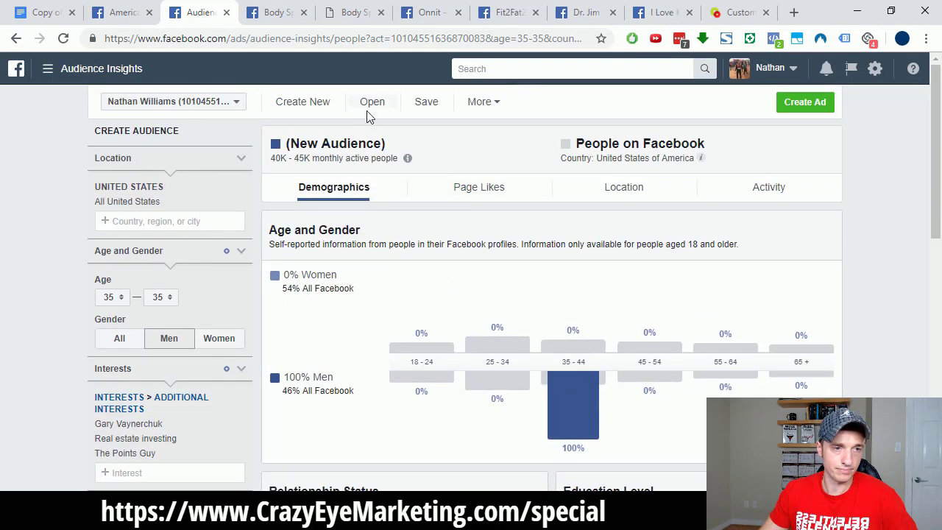
Review the audience's top page-like categories, then open The Points Guy's Facebook page in a separate tab and examine its content.
click(486, 191)
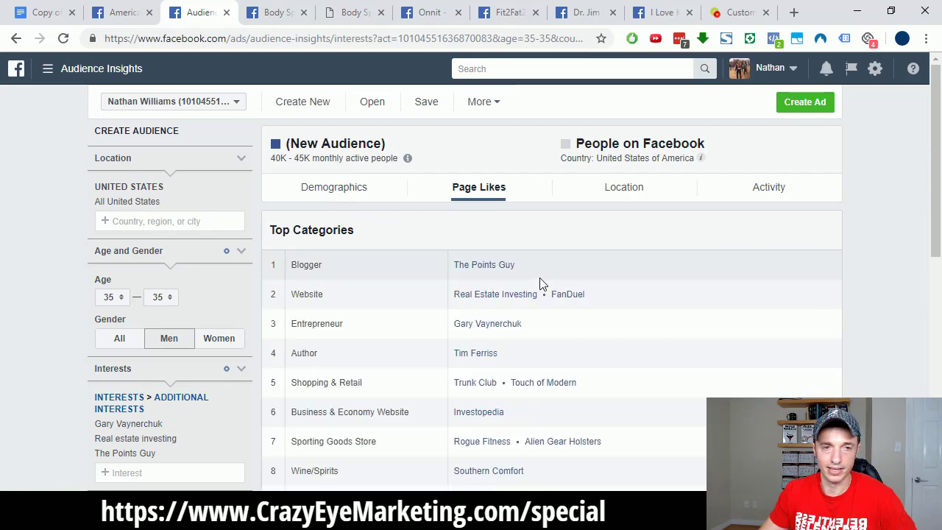
scroll(538, 287, down, 3)
scroll(525, 279, up, 2)
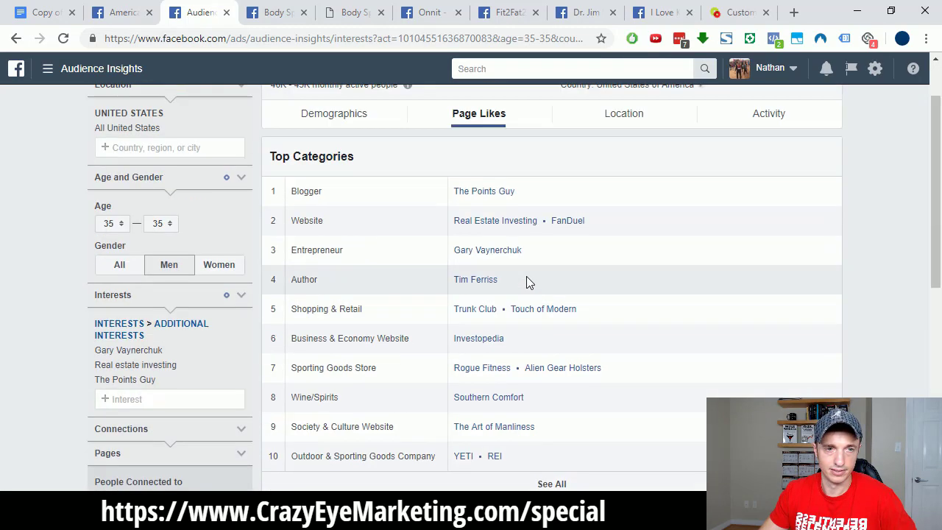
middle_click(486, 192)
click(254, 8)
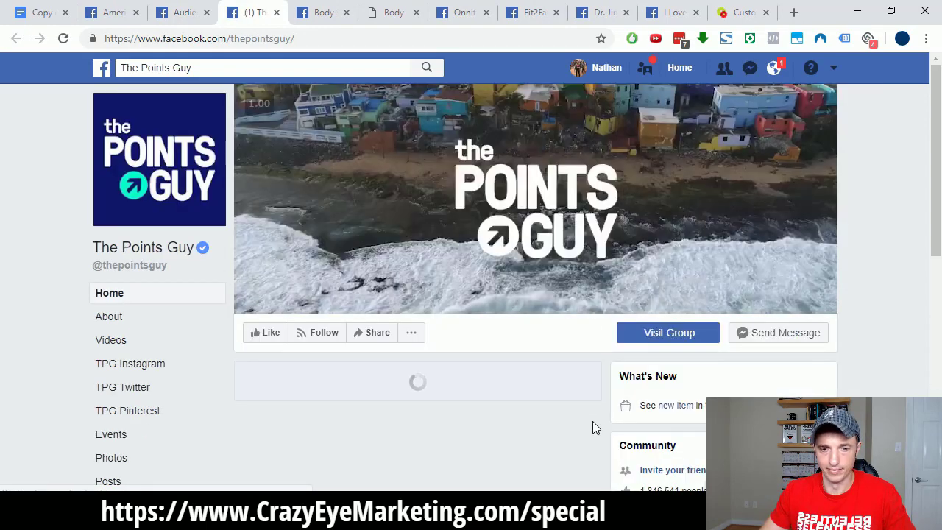
scroll(592, 421, down, 2)
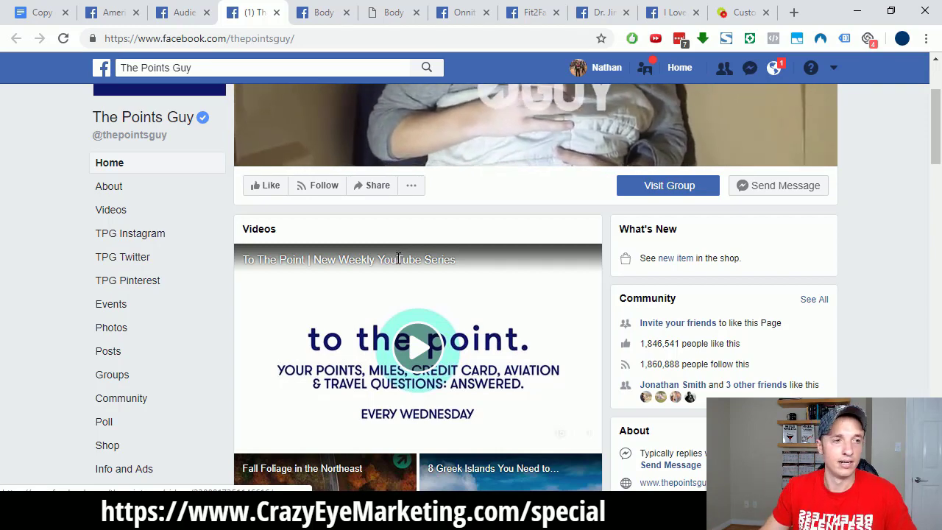
scroll(67, 193, down, 1)
scroll(67, 193, down, 3)
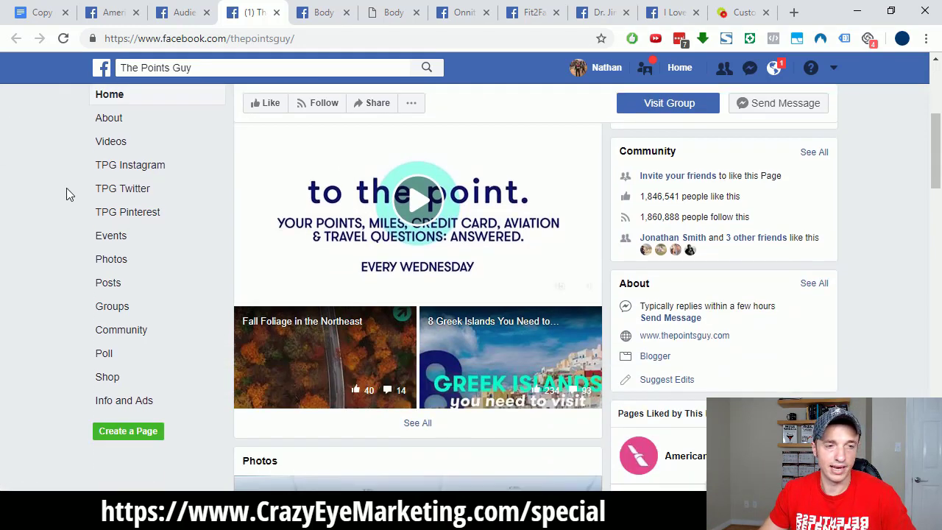
Return to Audience Insights and examine the audience's size, top categories, page likes with their affinity scores, and selected interests.
click(193, 10)
scroll(295, 230, up, 1)
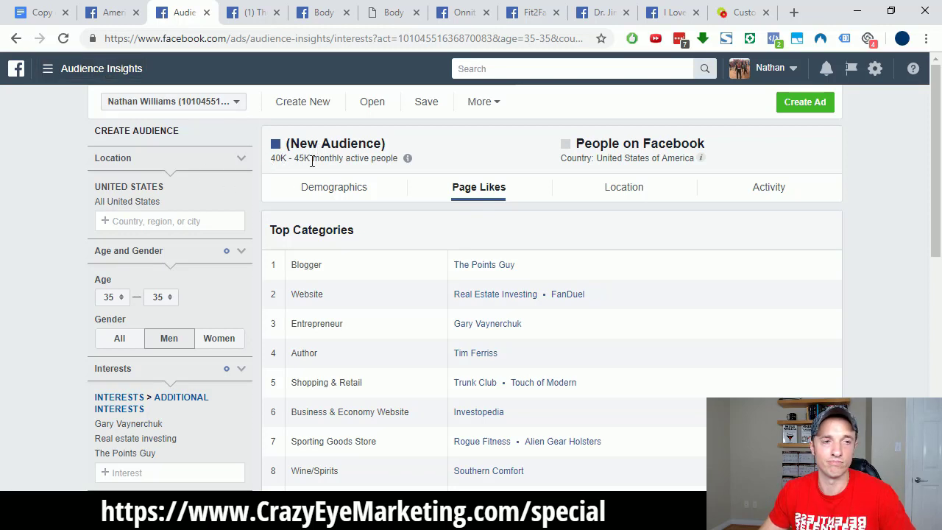
mouse_move(407, 158)
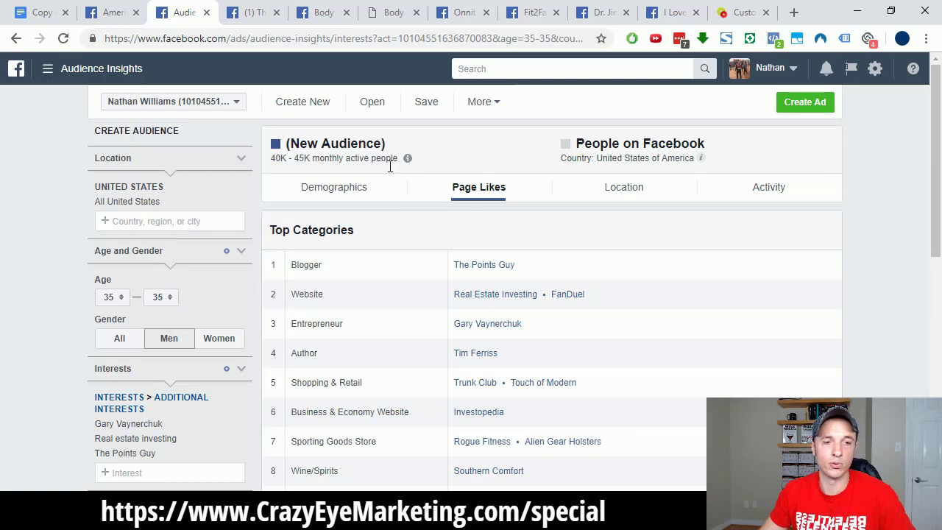
scroll(490, 216, down, 3)
scroll(488, 309, up, 3)
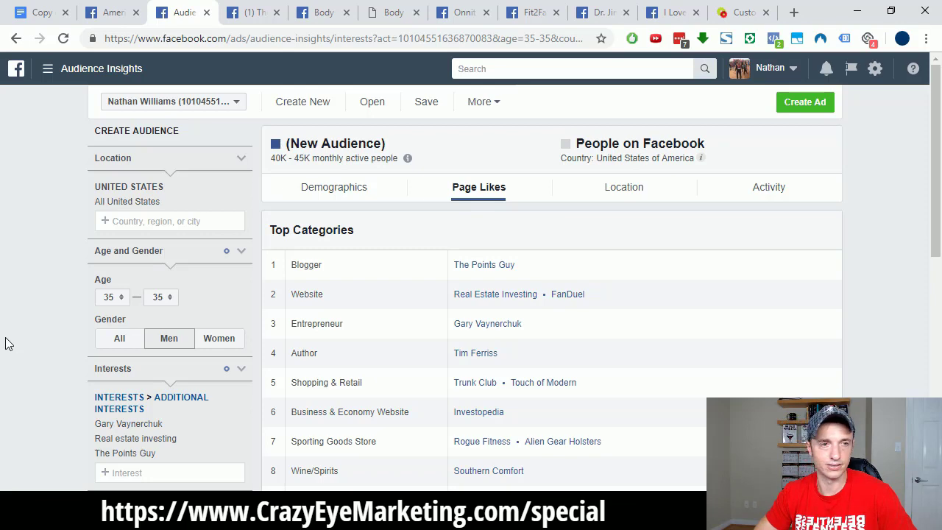
scroll(399, 312, down, 10)
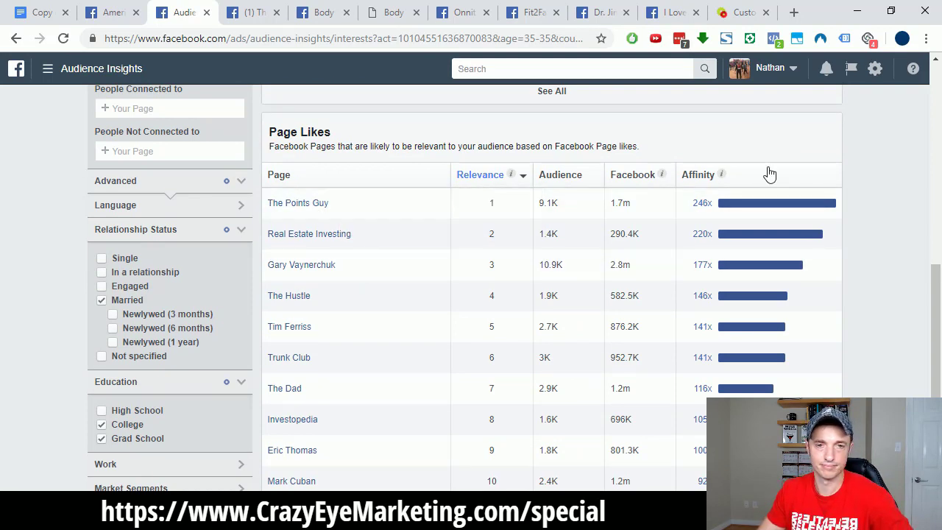
mouse_move(733, 200)
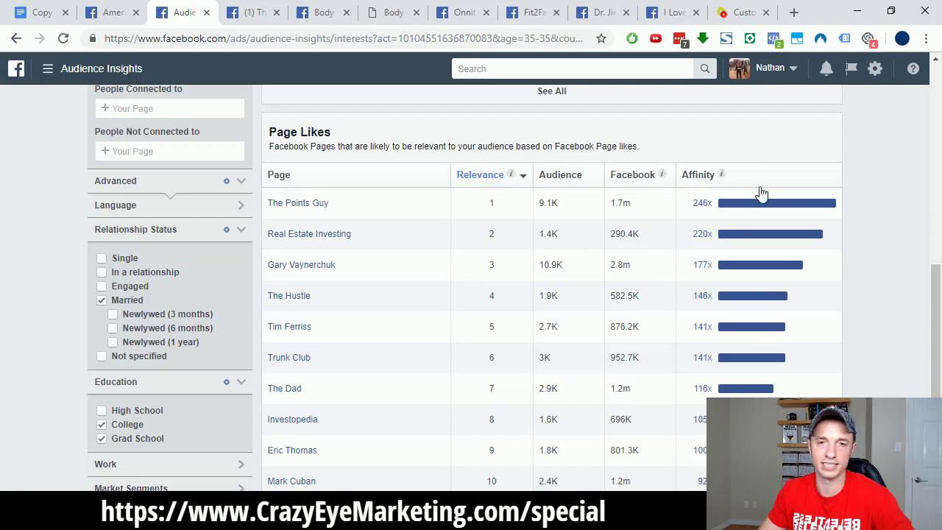
mouse_move(703, 204)
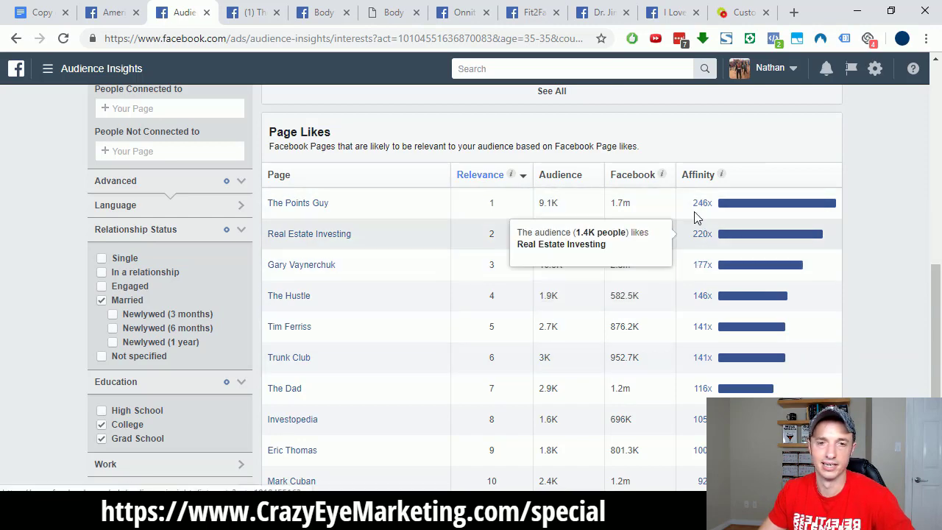
mouse_move(273, 203)
scroll(280, 234, up, 1)
scroll(280, 234, up, 3)
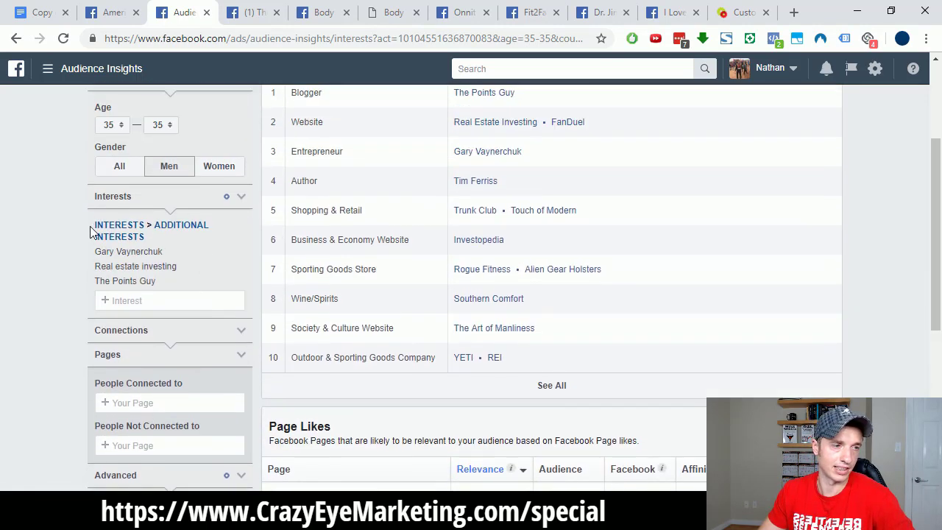
Remove The Points Guy and Gary Vaynerchuk from the audience's interests, keeping only Real estate investing.
click(243, 283)
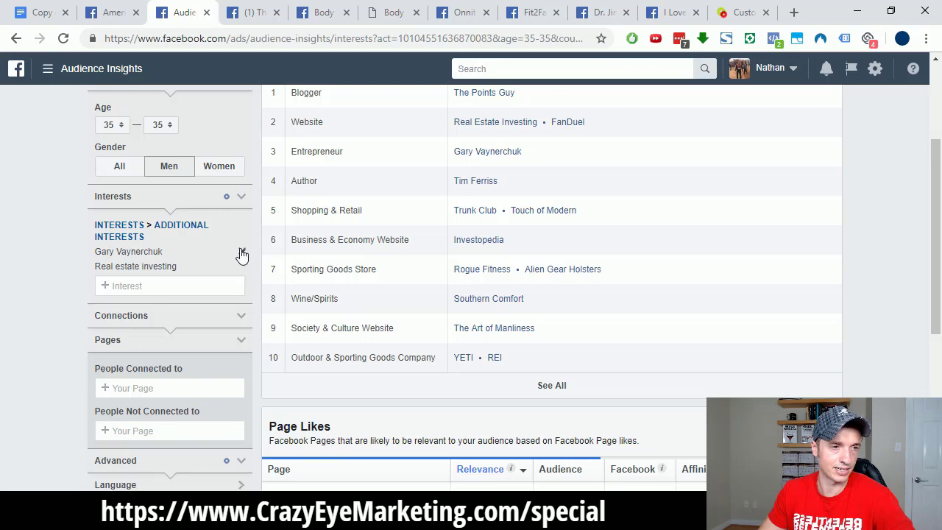
click(243, 252)
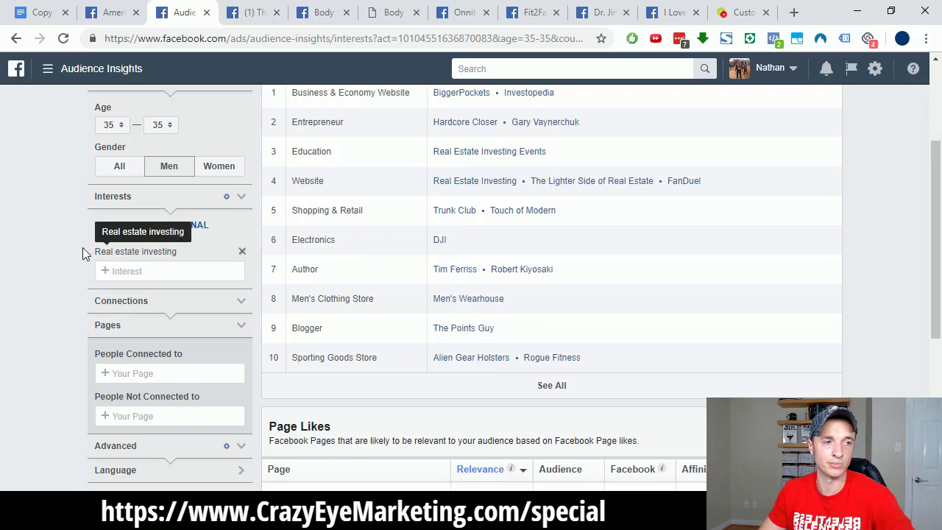
Examine the Page Likes table for the real estate investing audience, comparing the top pages' audience size, Facebook size and affinity.
scroll(269, 250, down, 4)
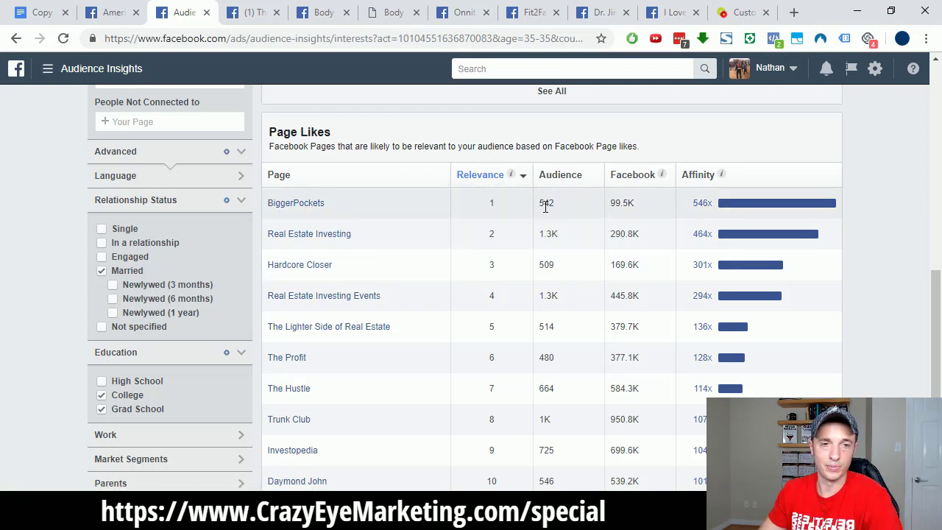
mouse_move(707, 200)
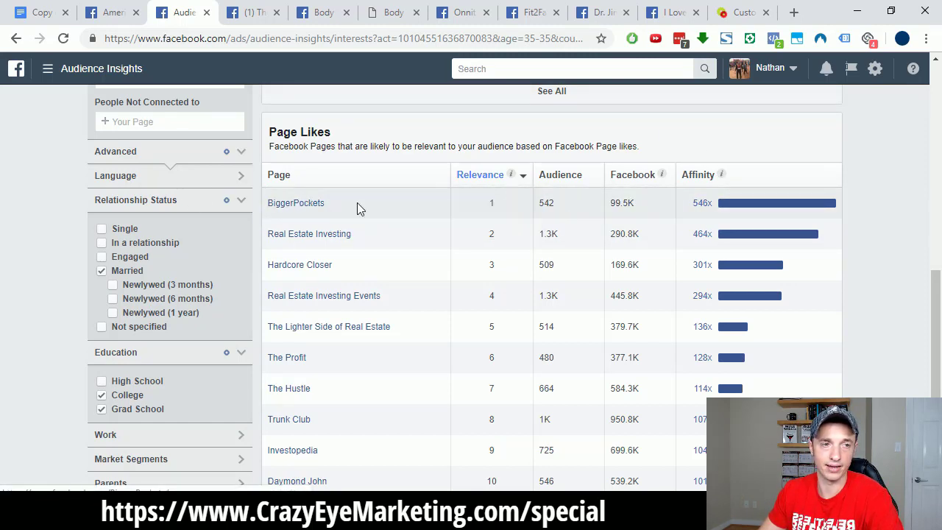
double_click(622, 203)
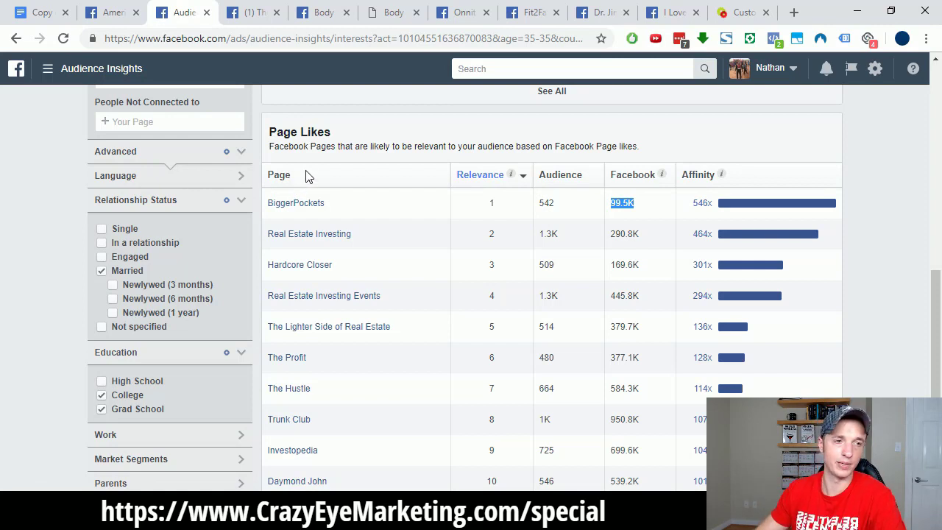
mouse_move(329, 240)
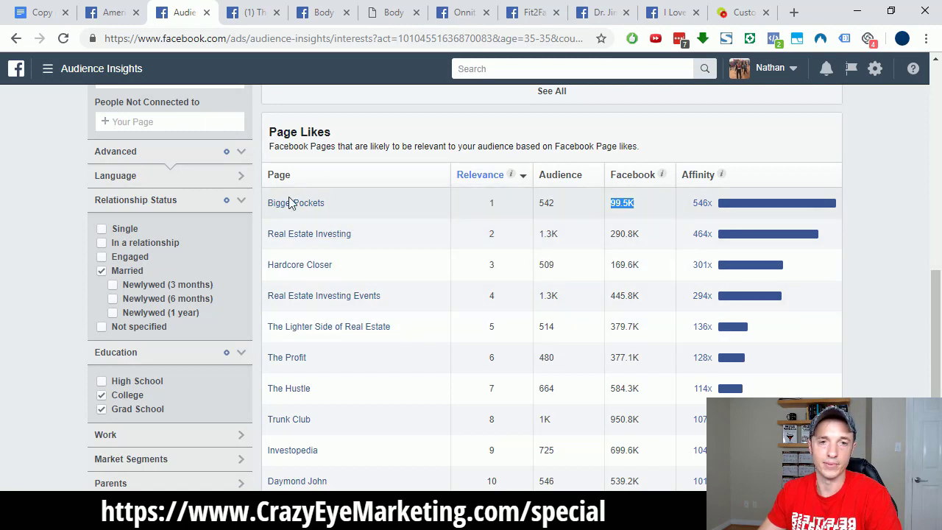
mouse_move(296, 301)
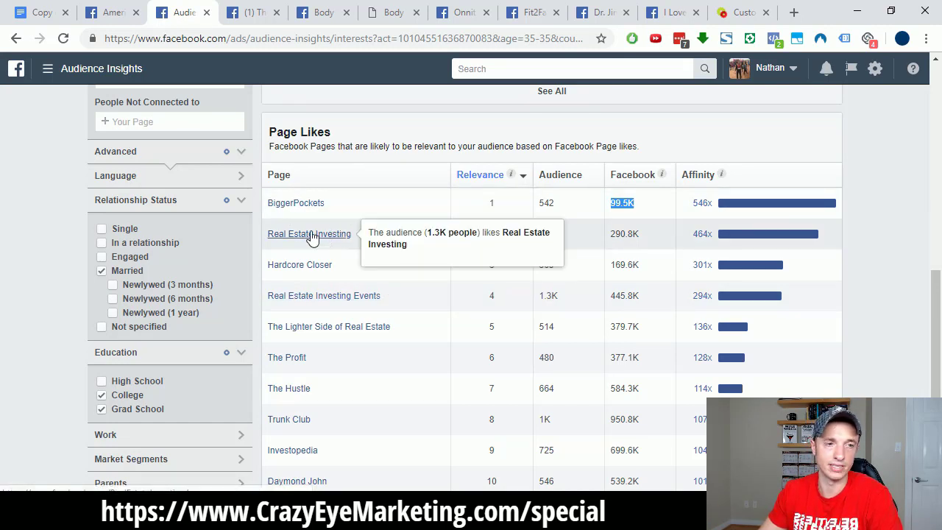
mouse_move(292, 270)
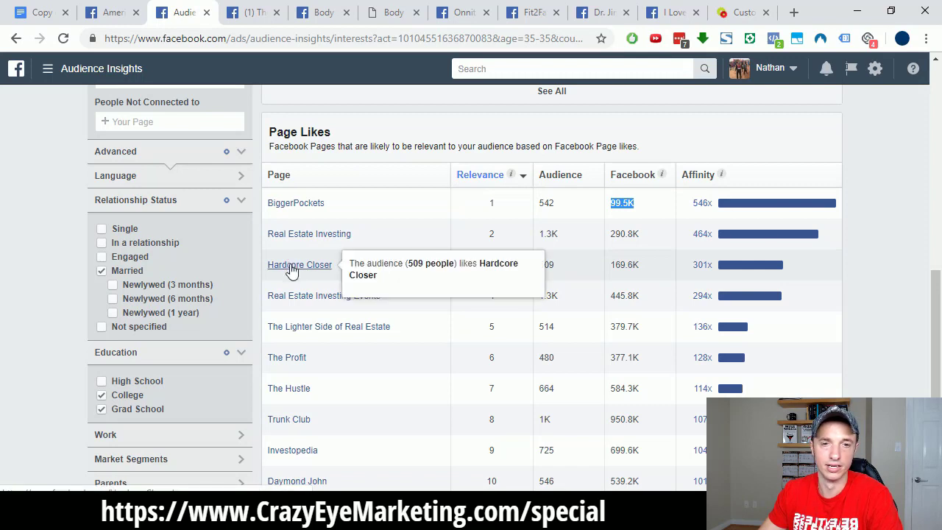